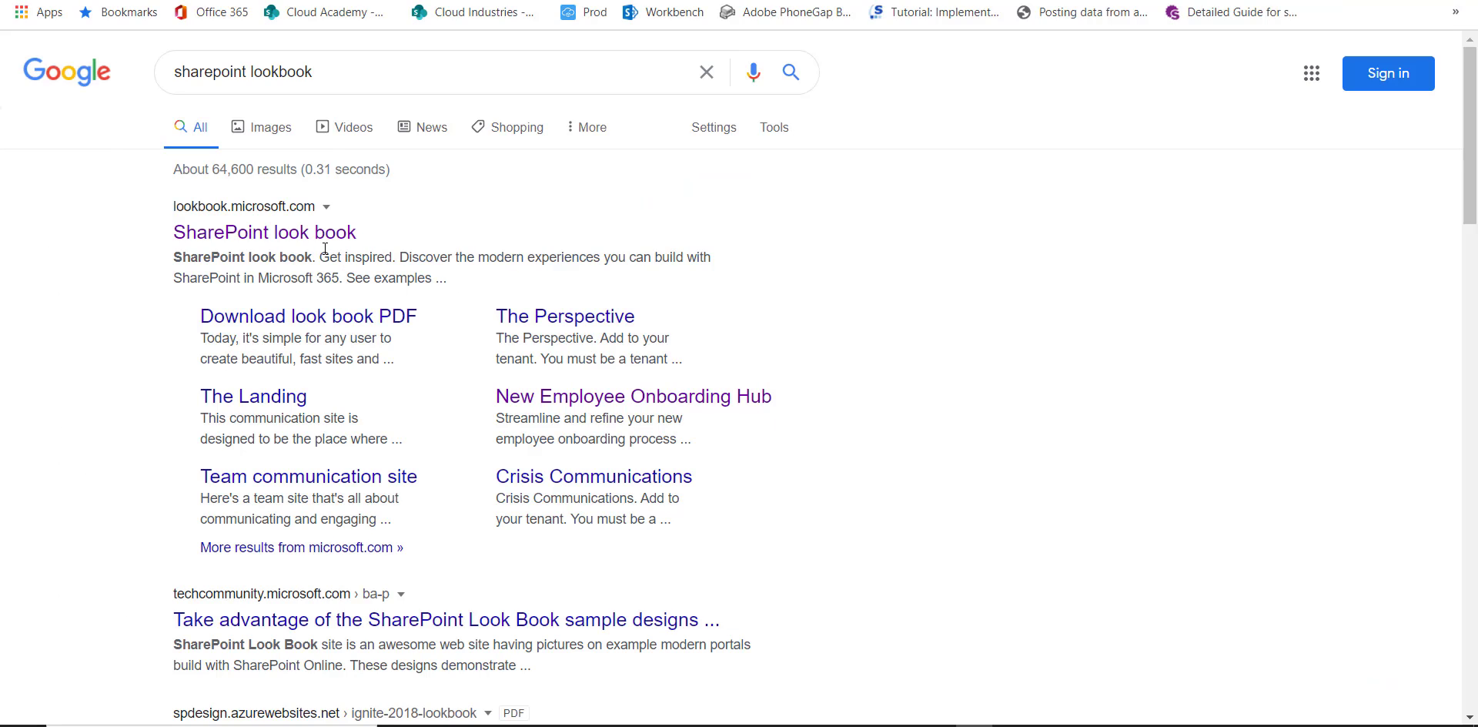
Open the SharePoint look book site from the search results
left_click(324, 235)
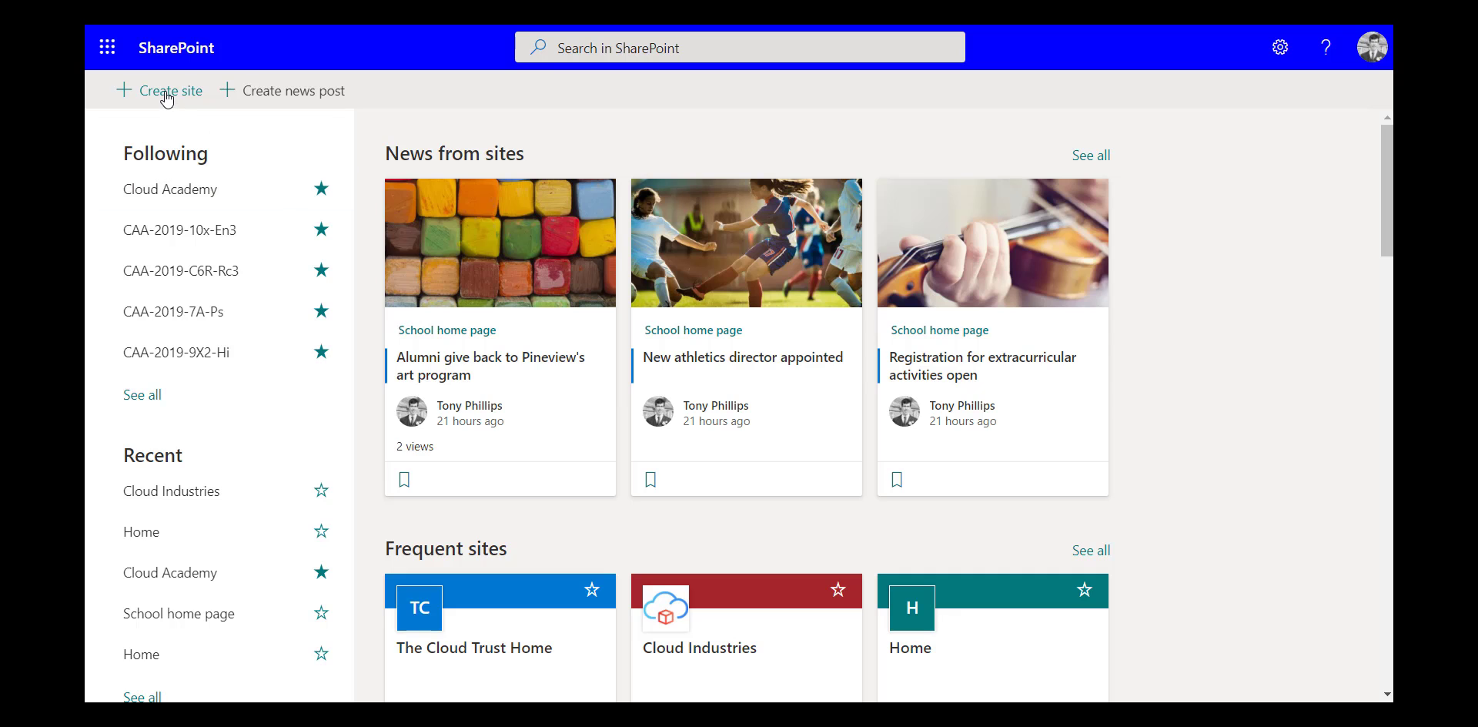
Create a communication site with the Topic design named 'Cloud Design Home'
left_click(166, 94)
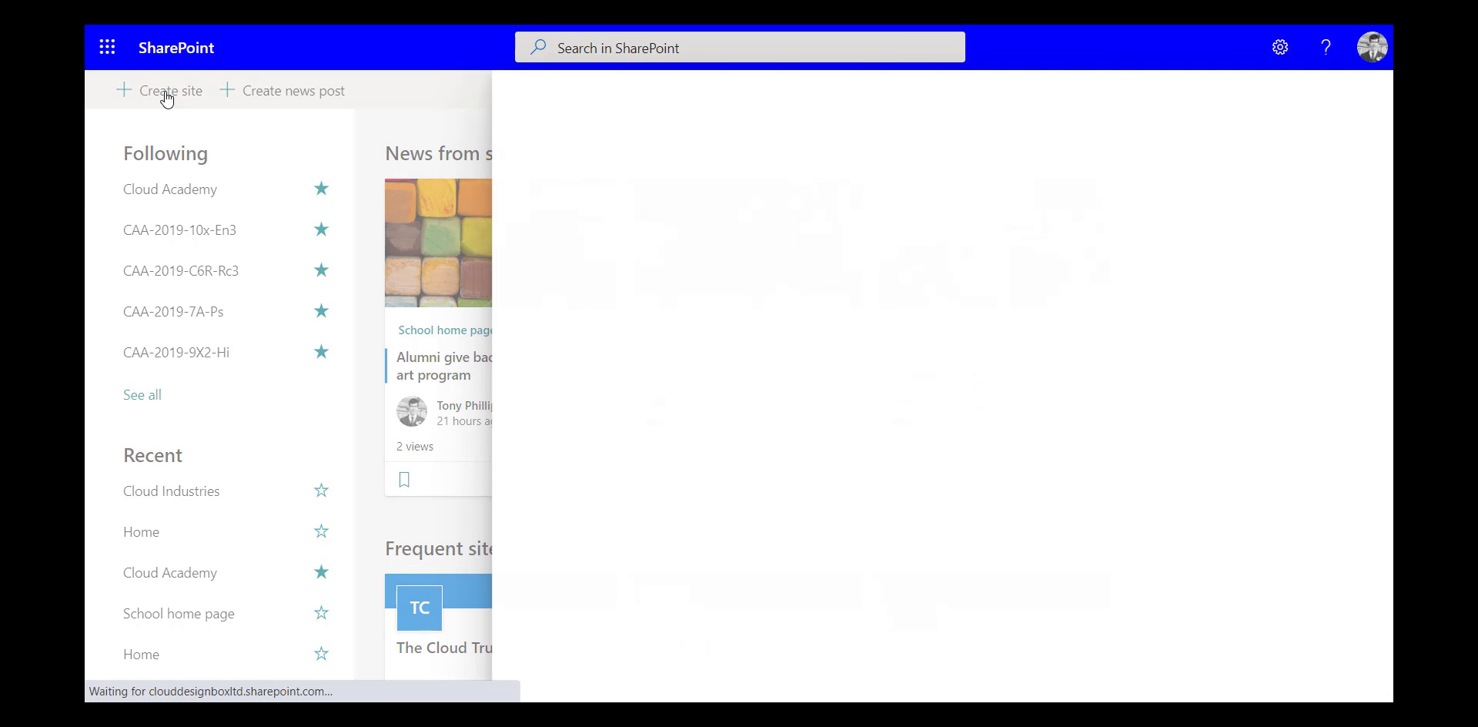
left_click(1049, 373)
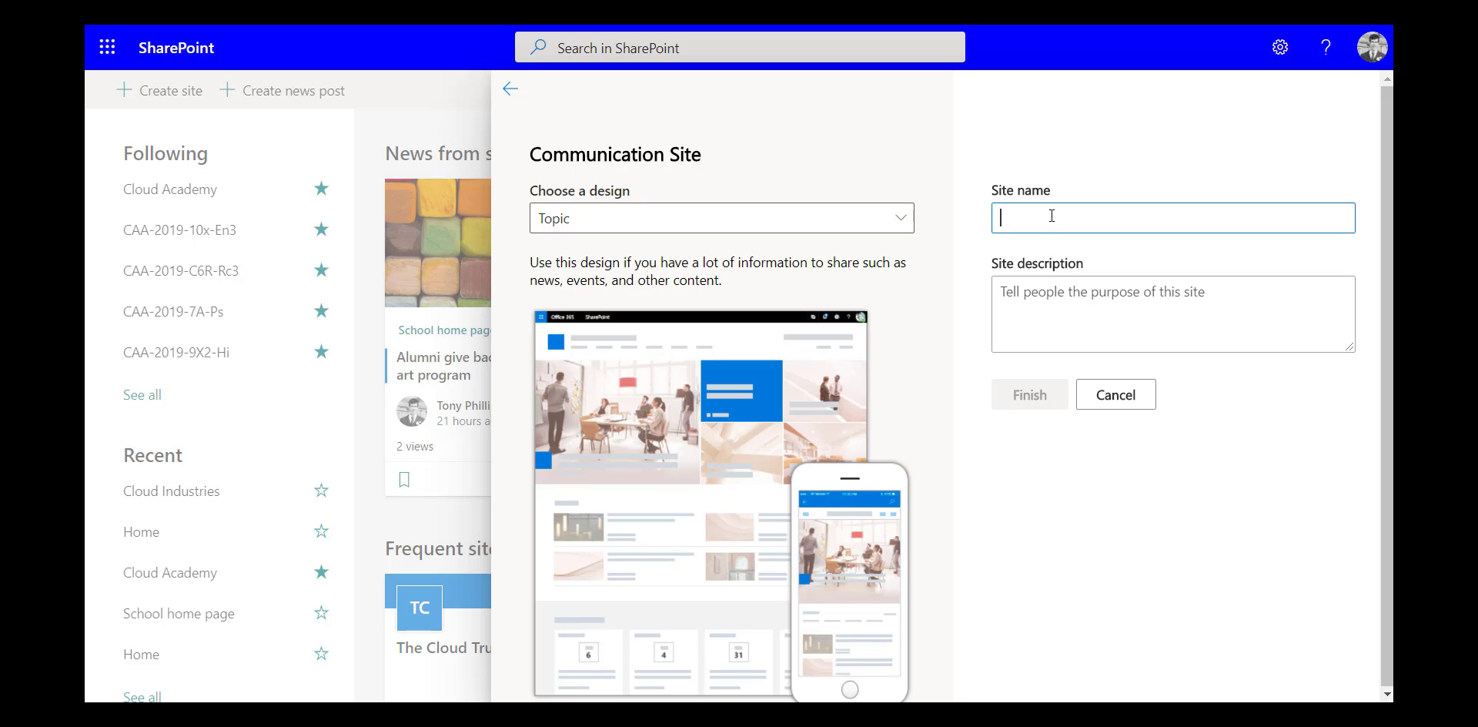
left_click(761, 220)
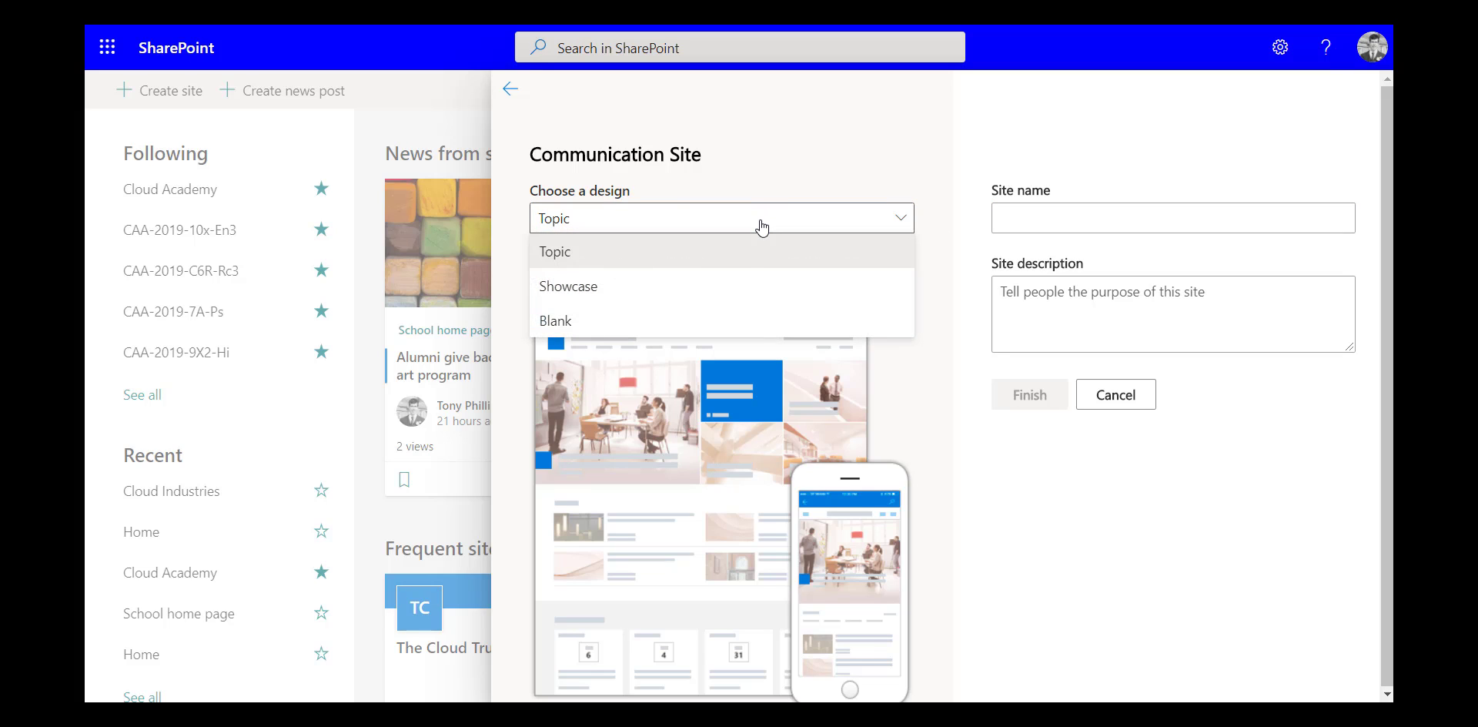
left_click(760, 223)
left_click(879, 220)
left_click(1049, 228)
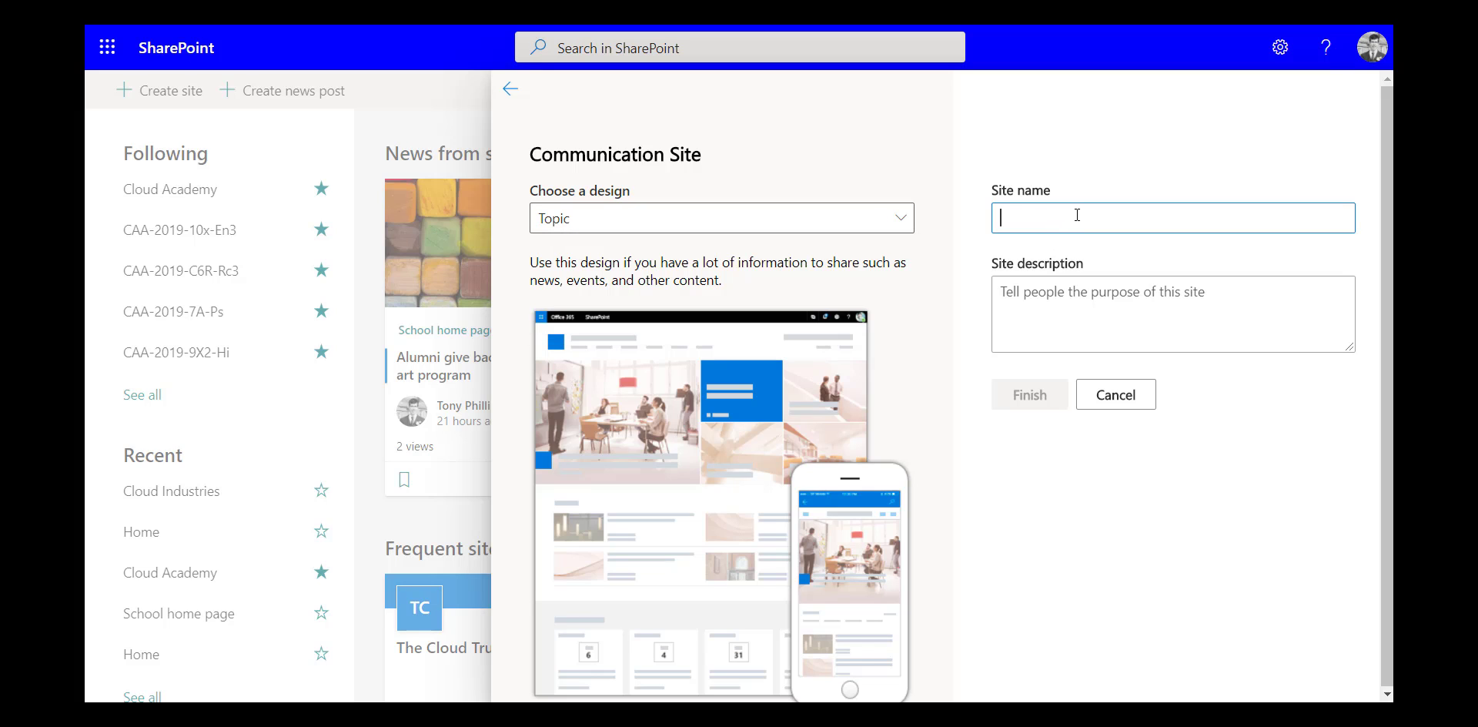
type("Cloud Design Home")
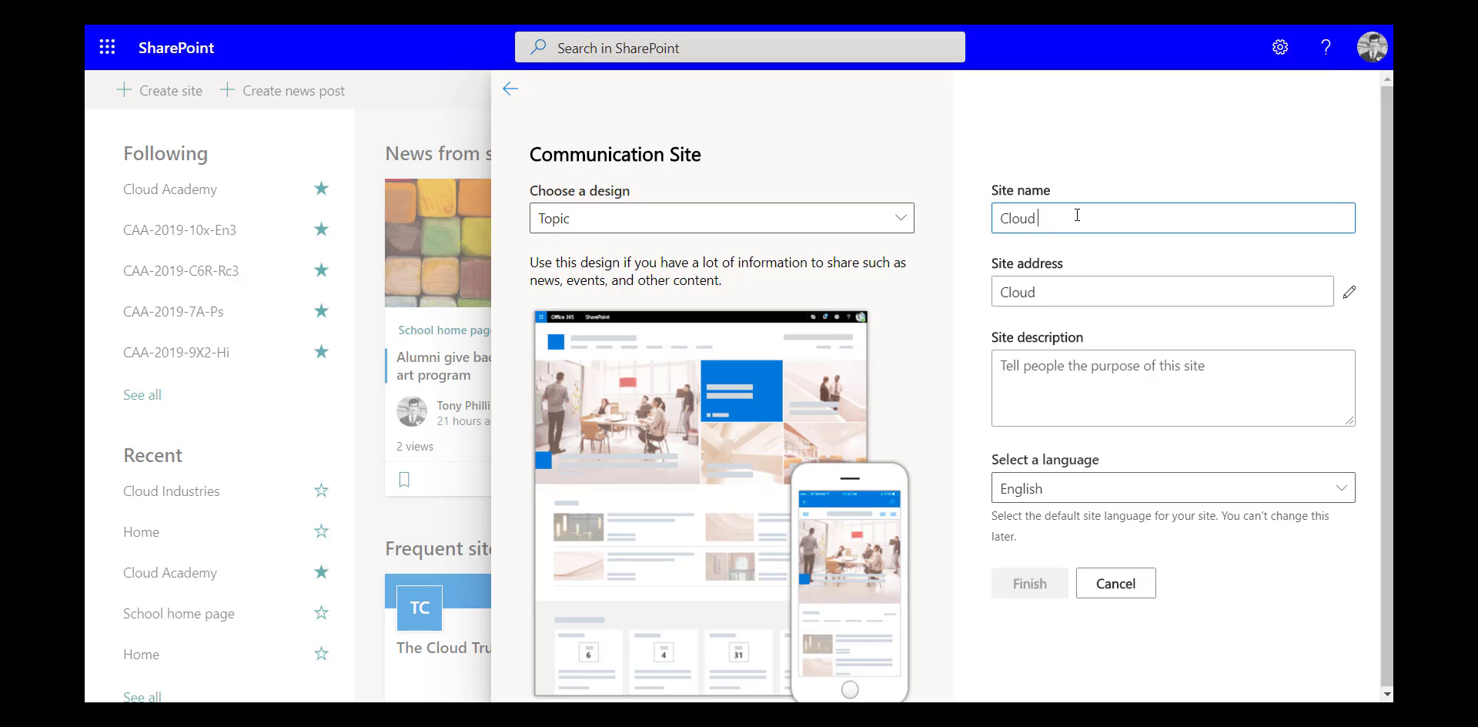
left_click(1033, 631)
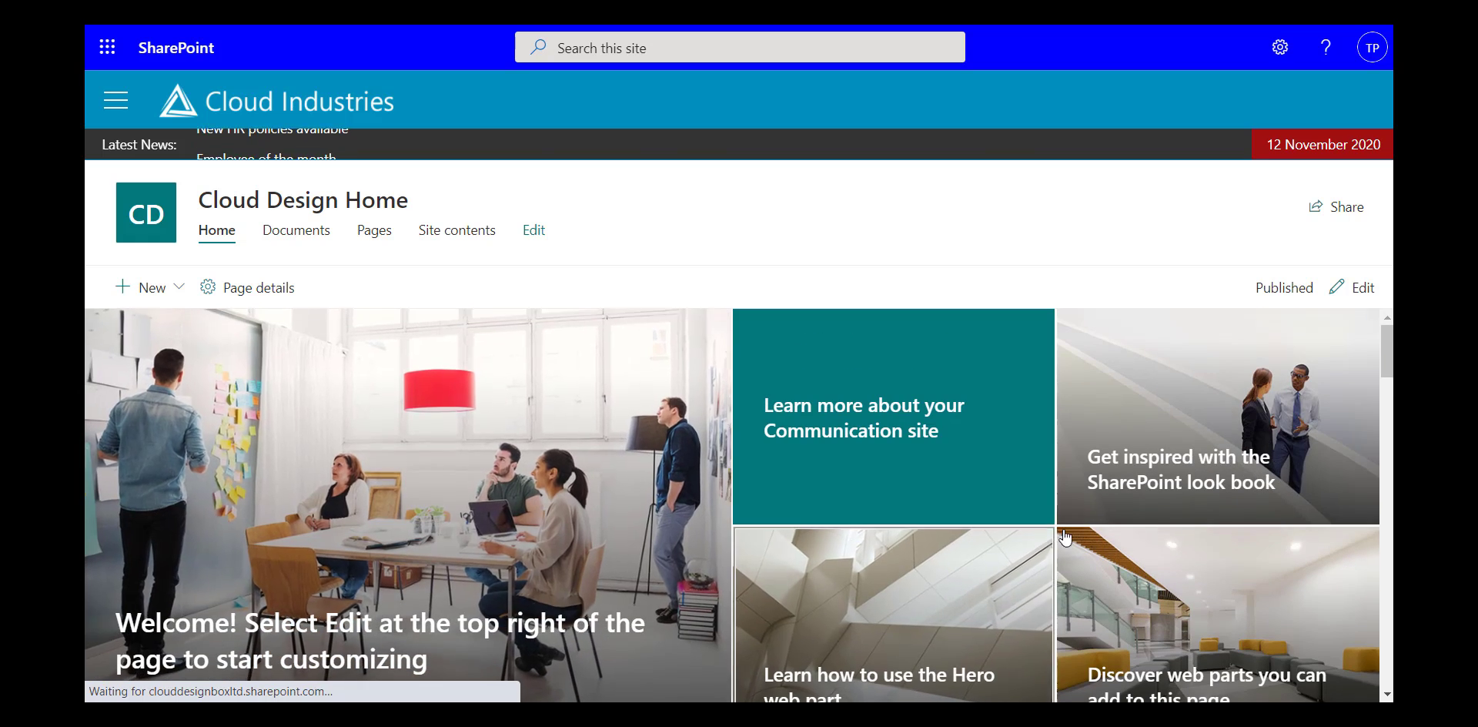
scroll(814, 477, "down", 2)
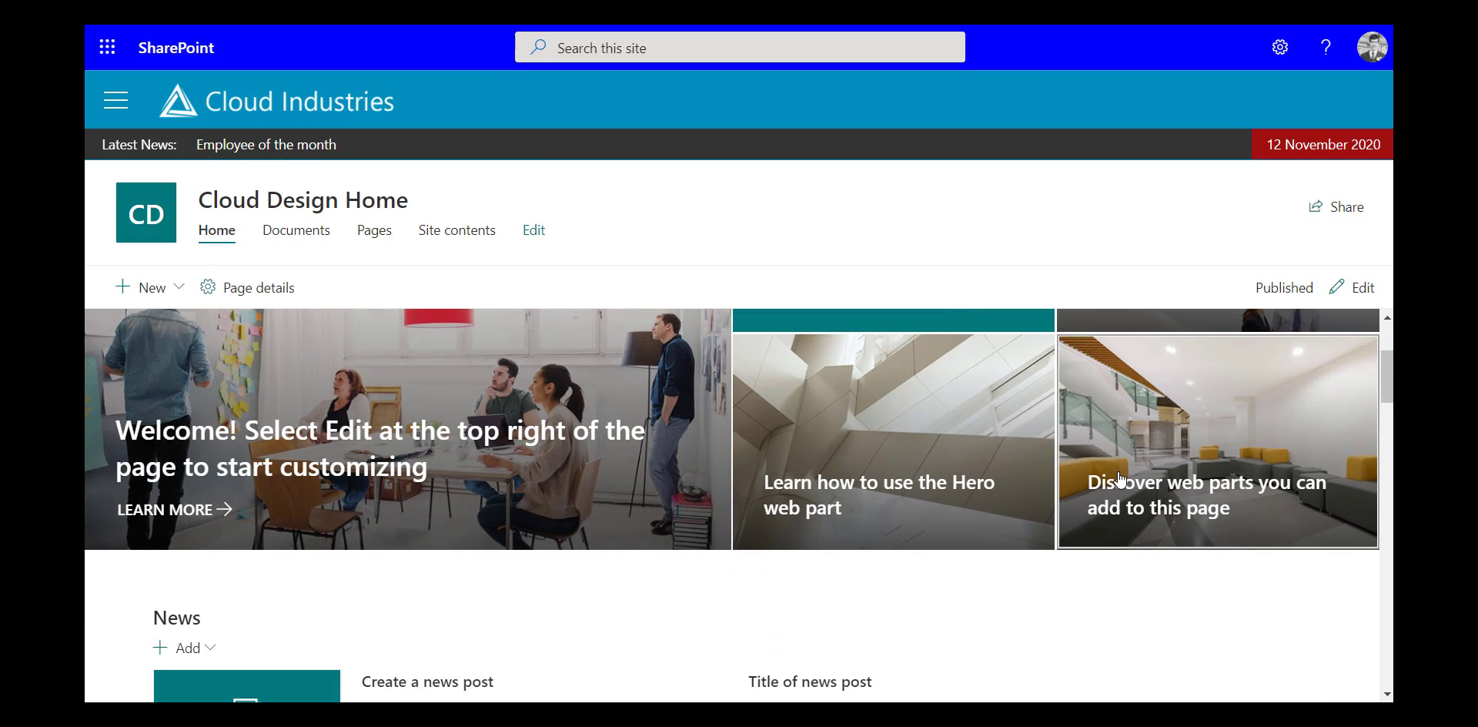
scroll(1003, 464, "down", 5)
scroll(731, 501, "down", 3)
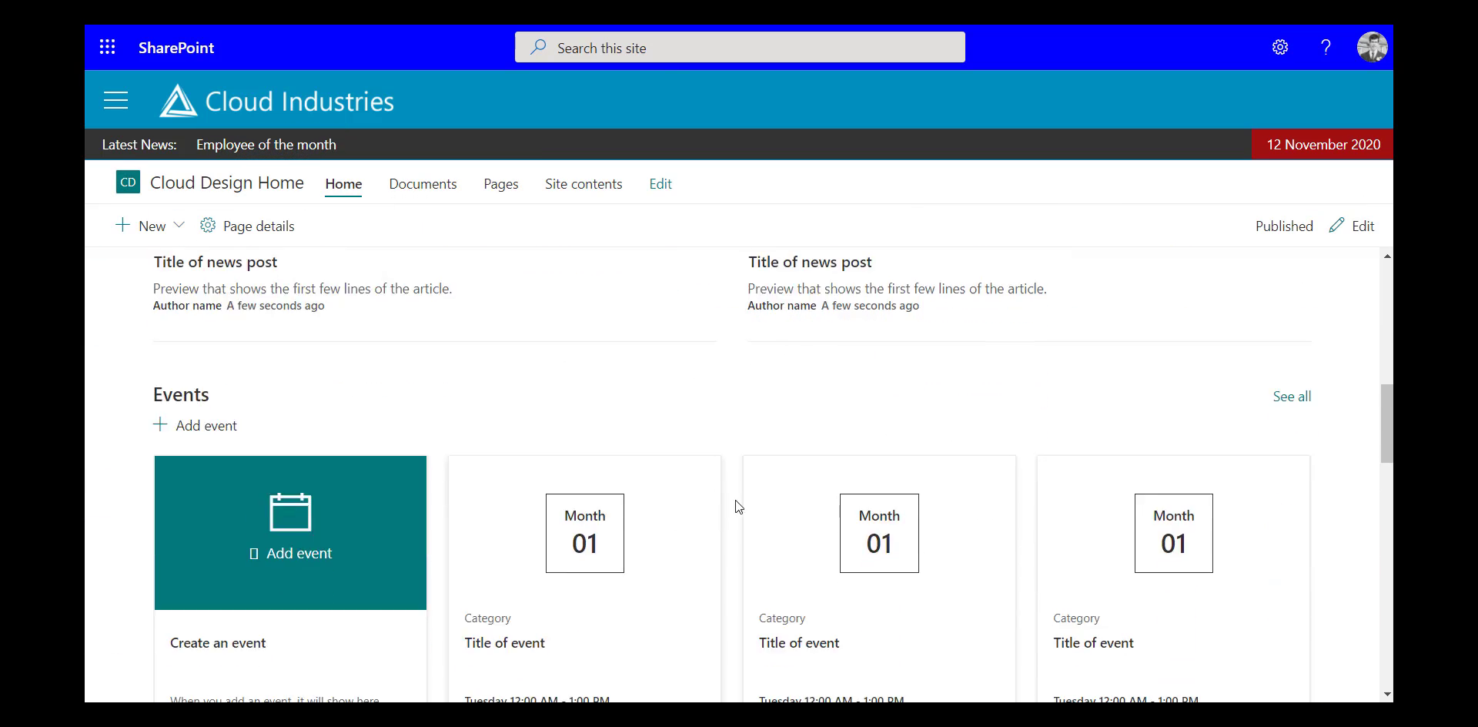
scroll(521, 488, "down", 5)
scroll(558, 493, "down", 3)
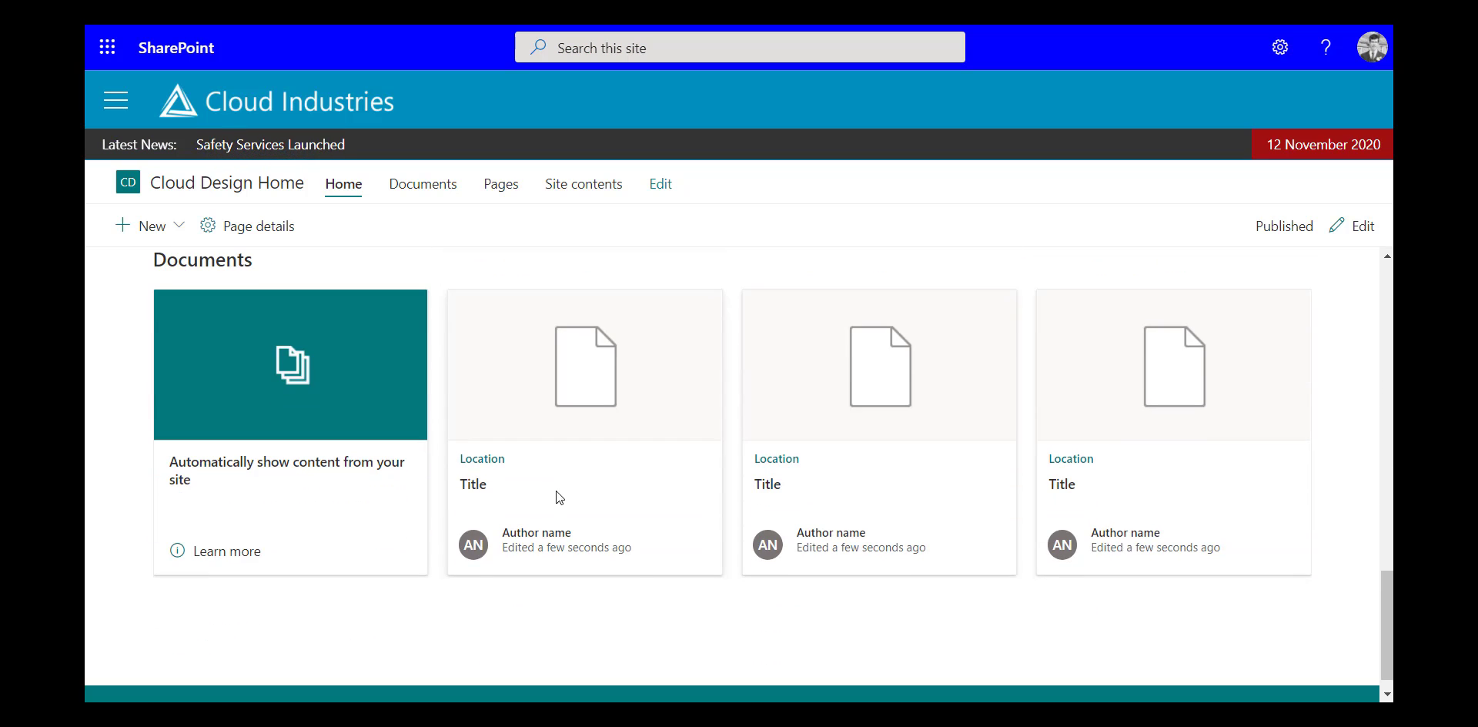
scroll(750, 513, "up", 2)
scroll(750, 514, "up", 15)
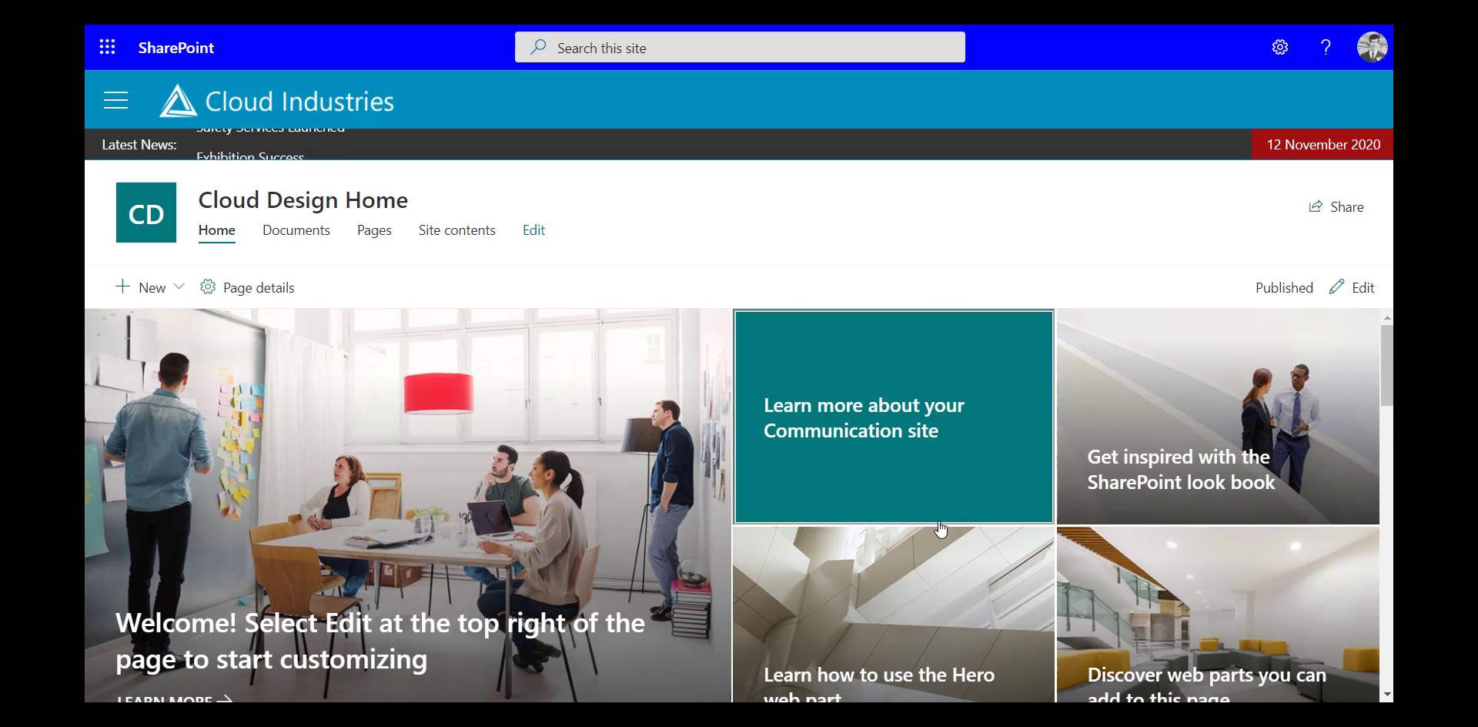
Set the site header layout to Compact in Change the look and save it
left_click(1280, 48)
left_click(1175, 309)
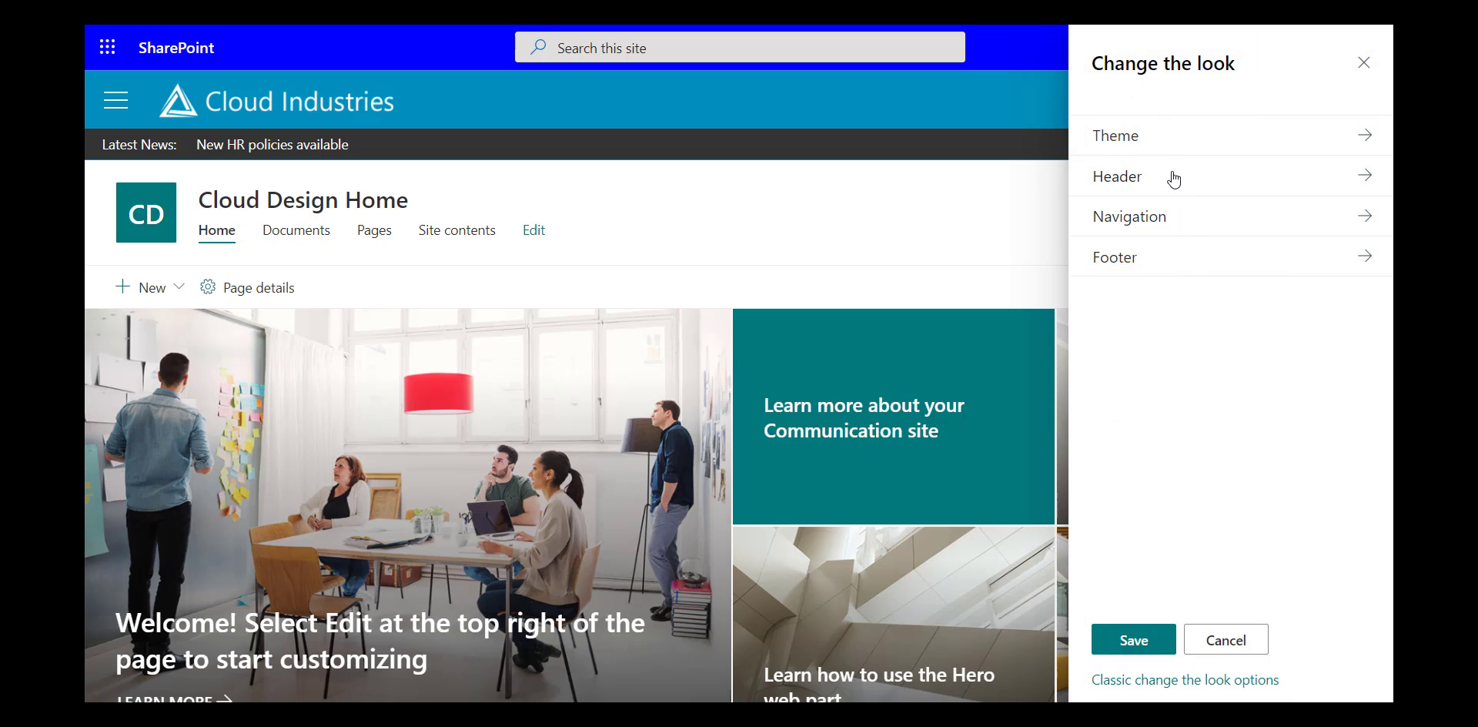
left_click(1169, 178)
left_click(1225, 231)
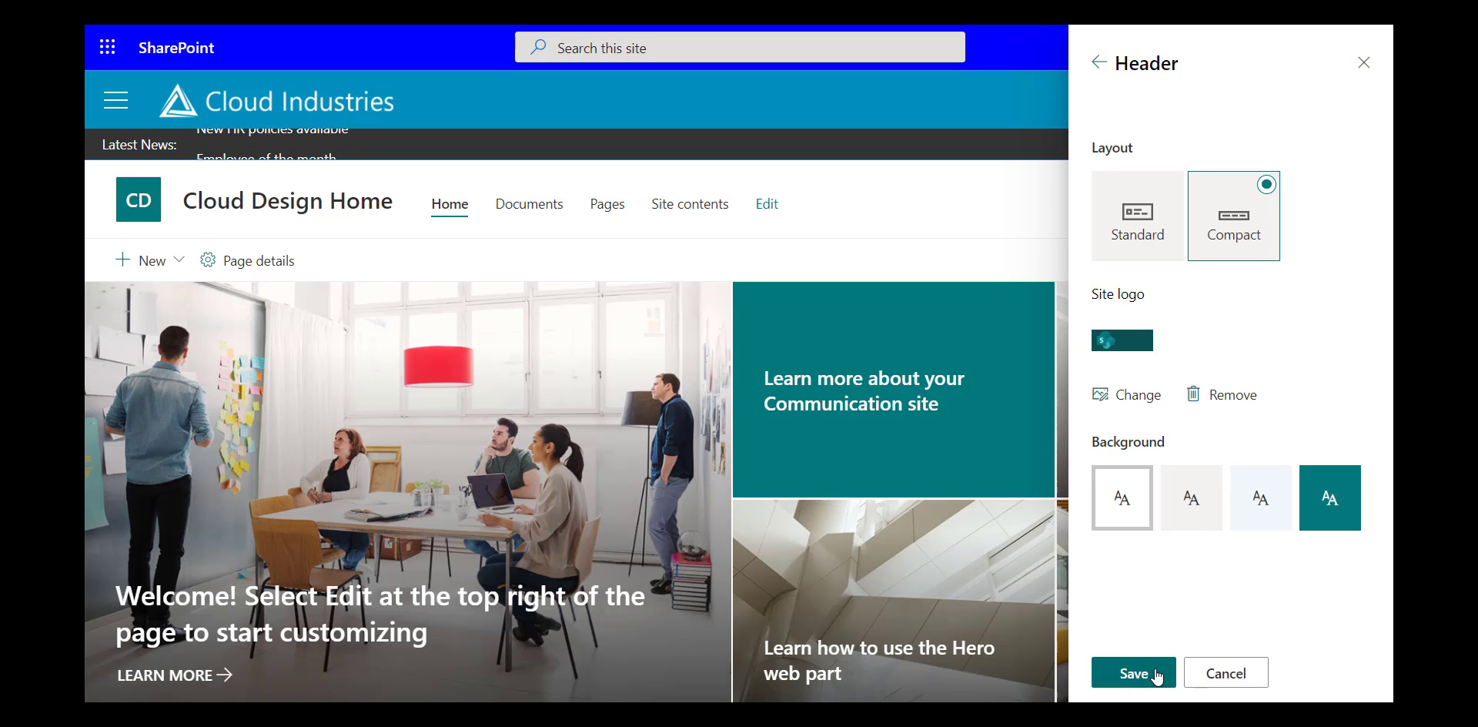
left_click(1158, 671)
left_click(1371, 99)
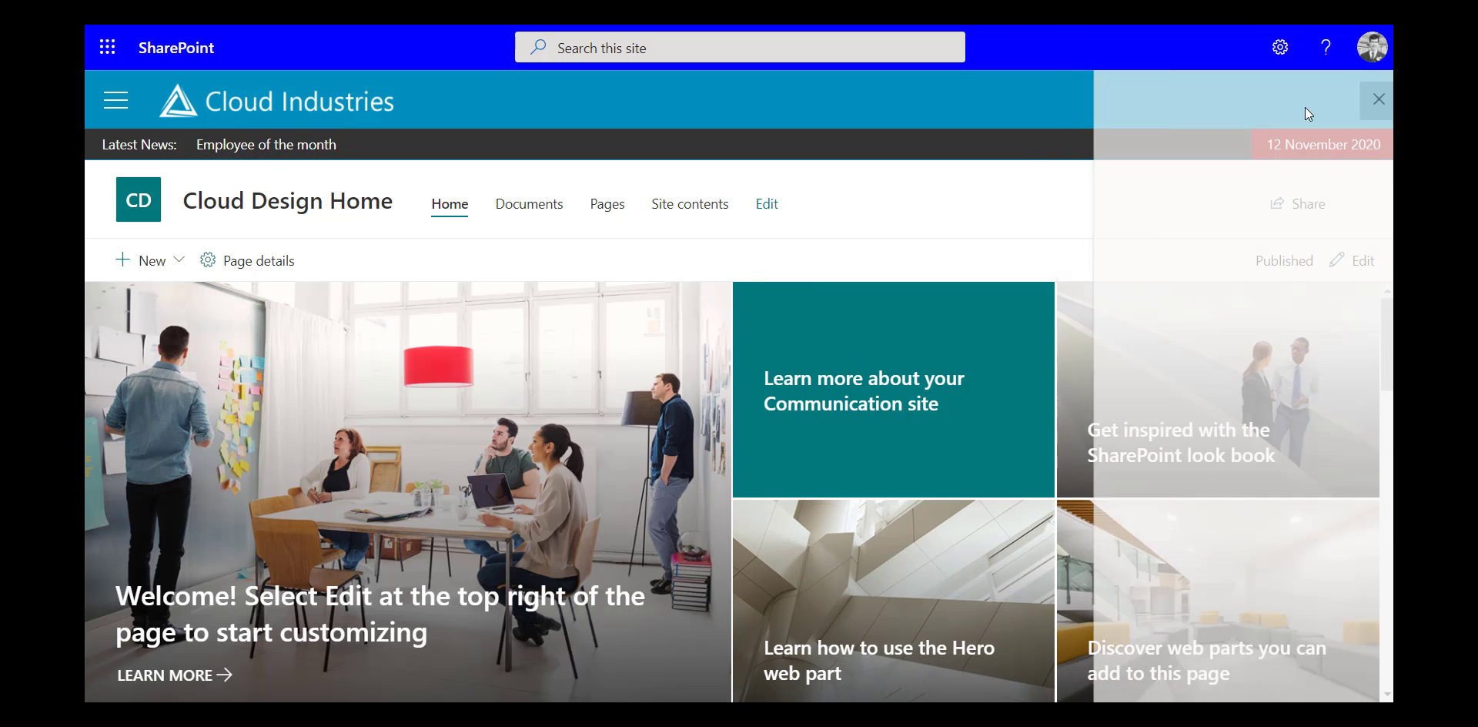
Remove the Site contents and Pages links from the site navigation
left_click(767, 204)
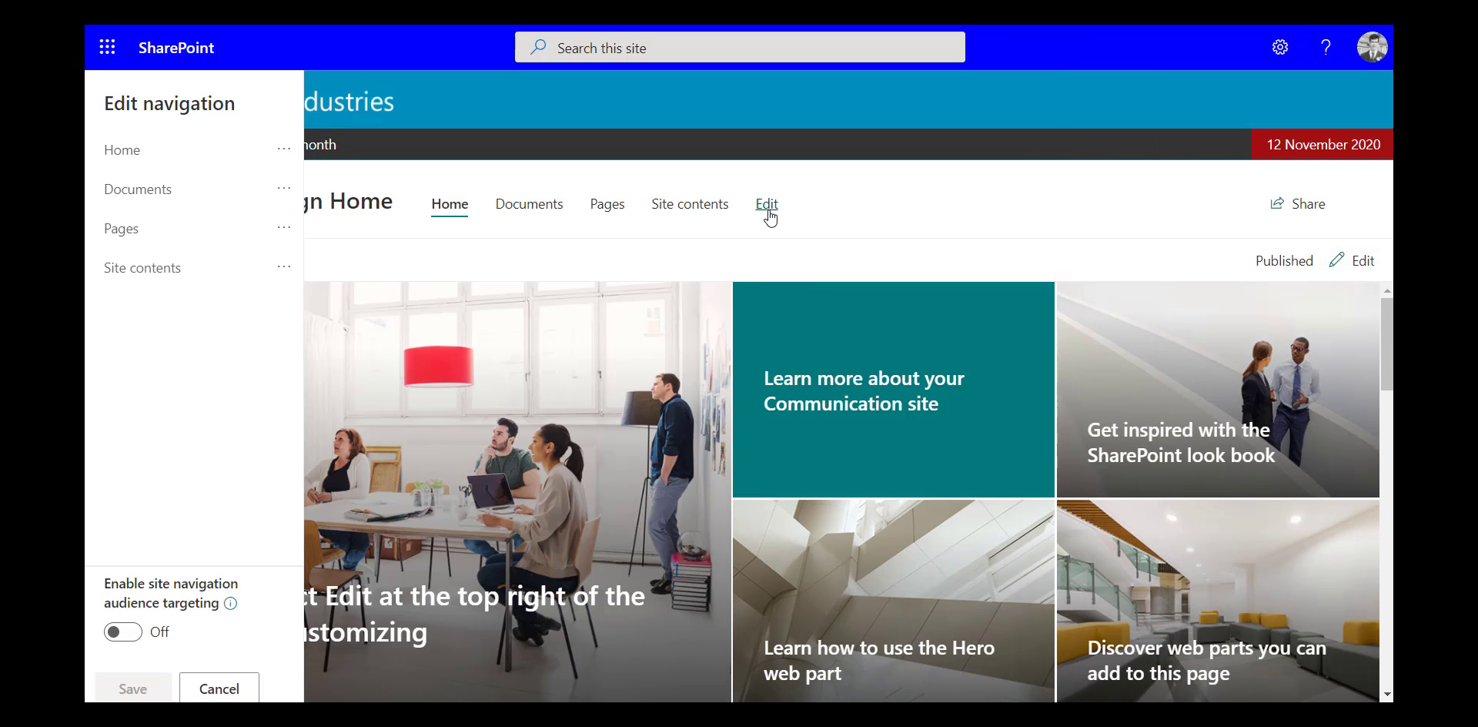
left_click(284, 266)
left_click(290, 402)
left_click(284, 227)
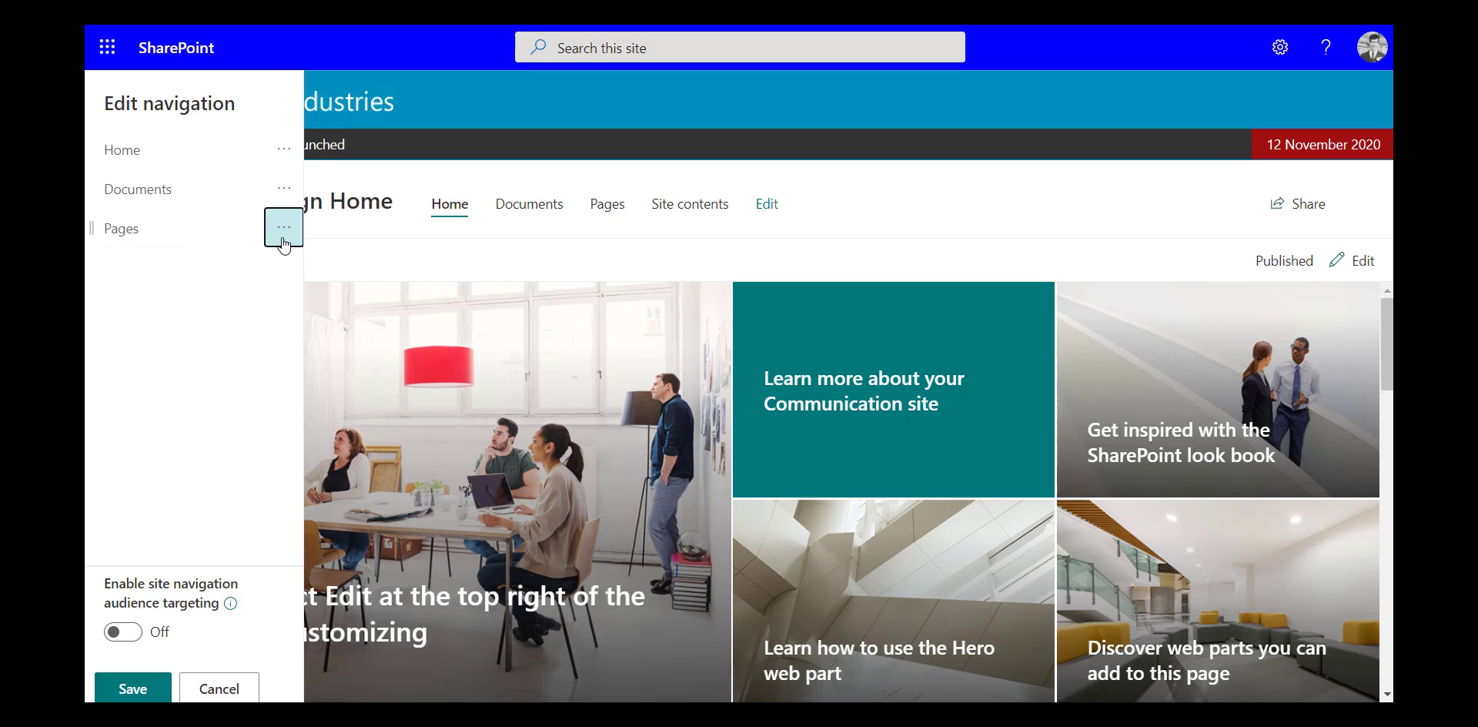
left_click(277, 362)
Remove the Documents and Home links, save the navigation, and edit the home page
left_click(284, 191)
left_click(310, 334)
left_click(284, 149)
left_click(323, 223)
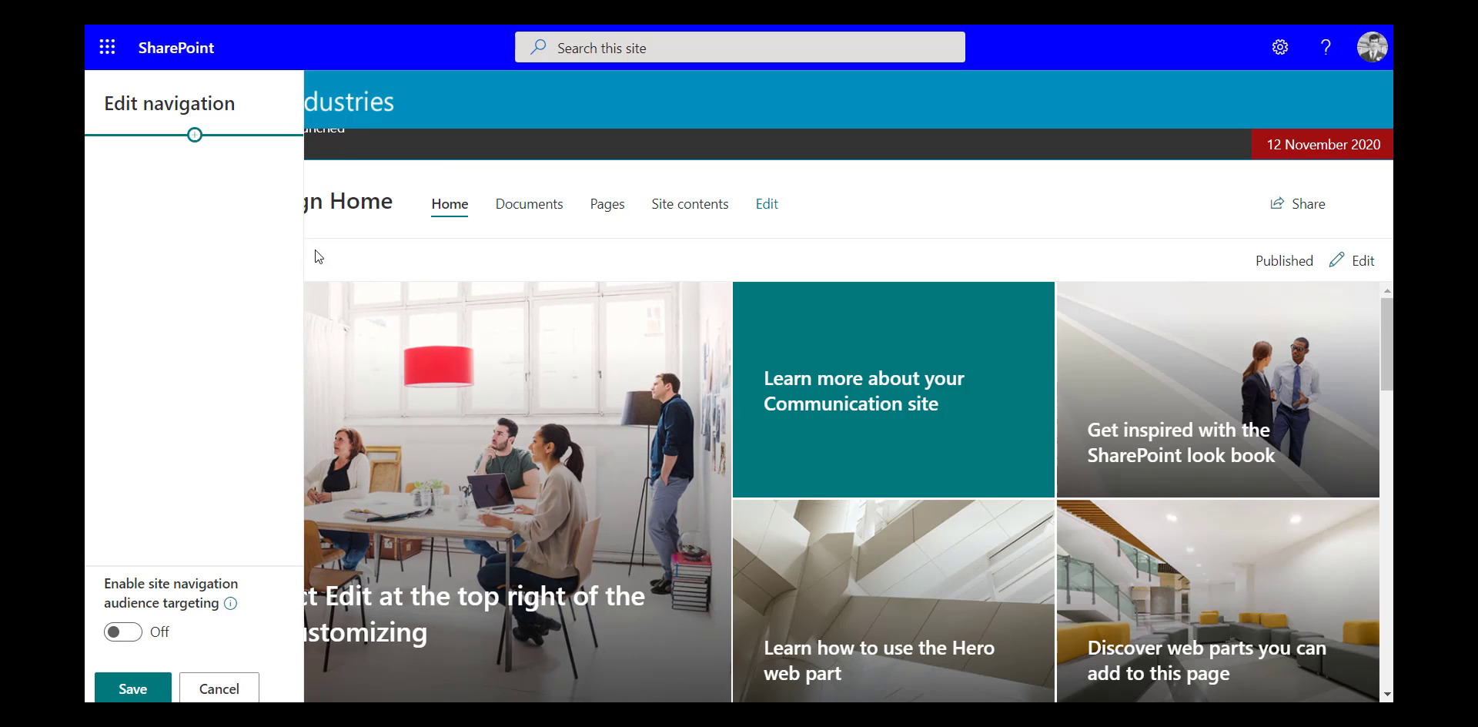
left_click(143, 689)
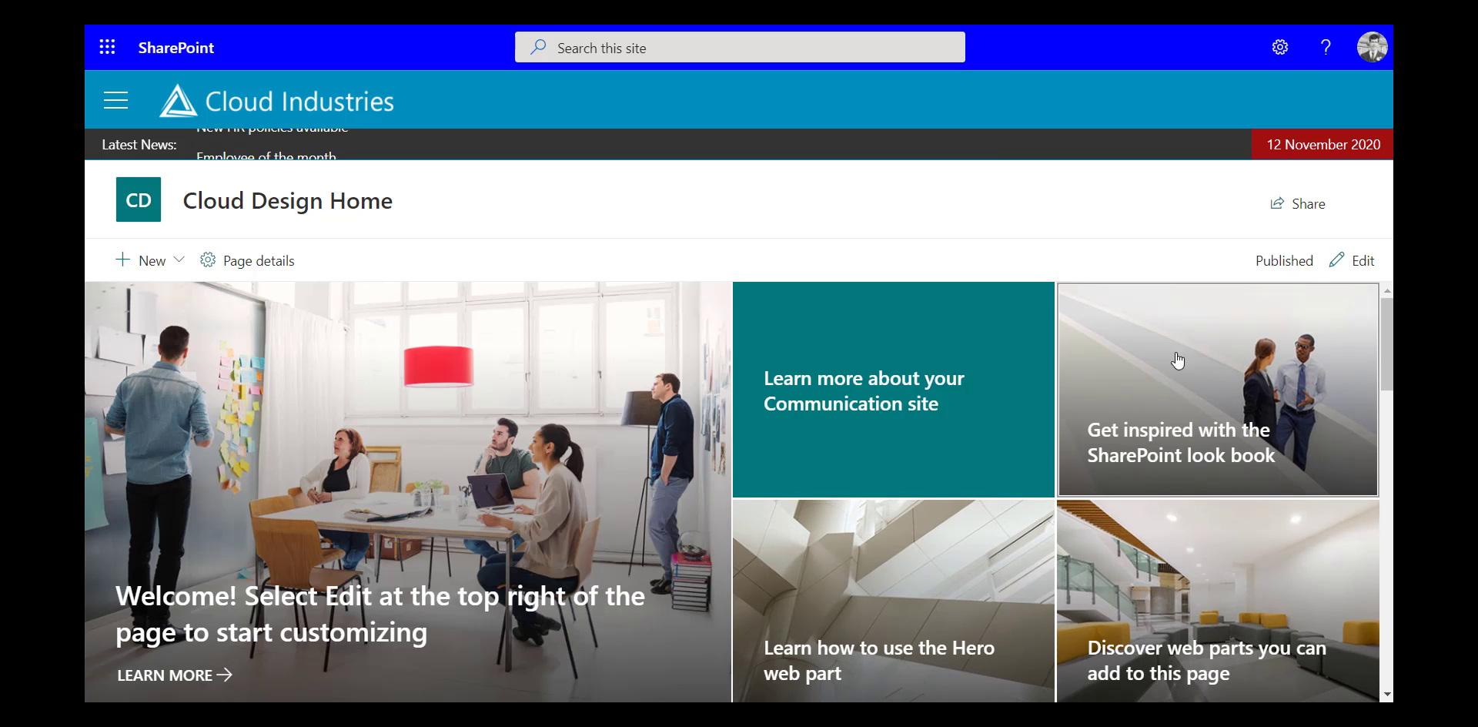
left_click(1353, 261)
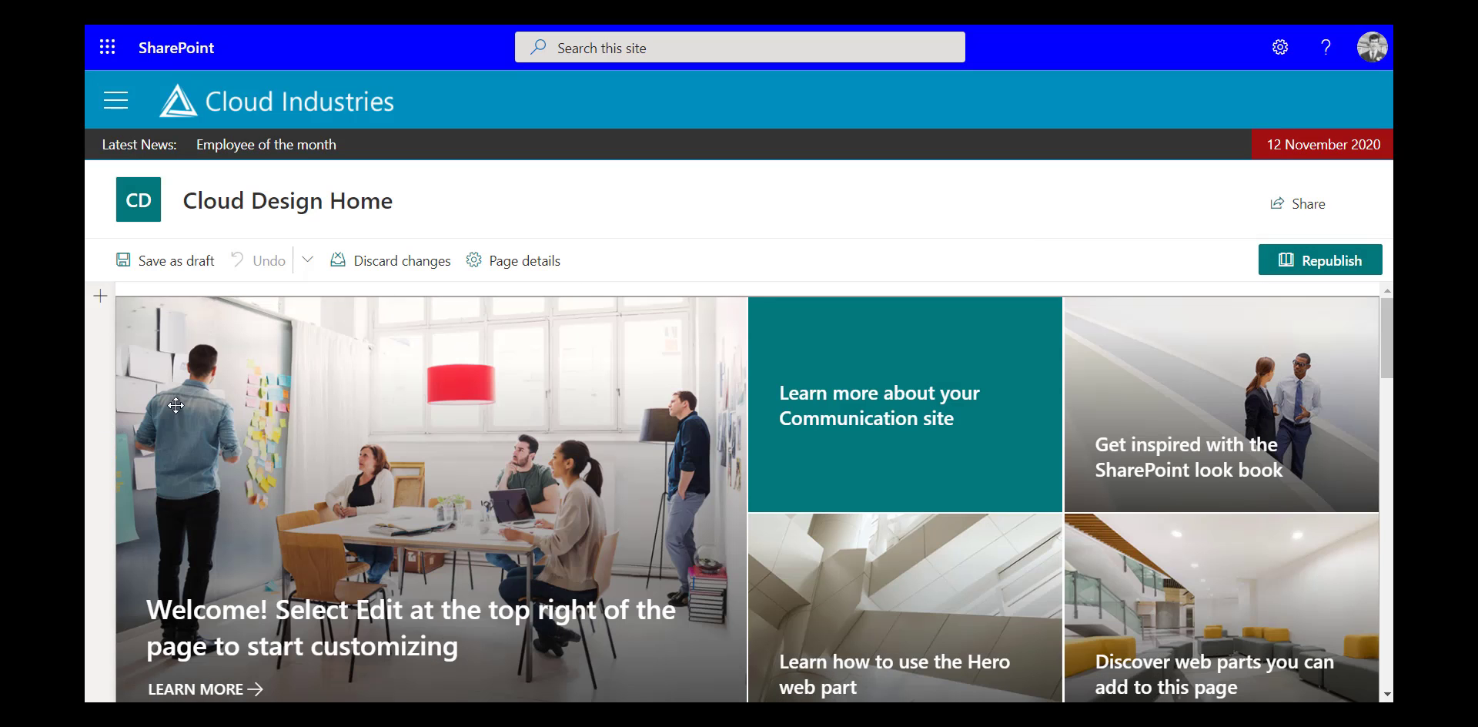
Delete the default hero and News sections, then bring up the new-section layouts
left_click(101, 430)
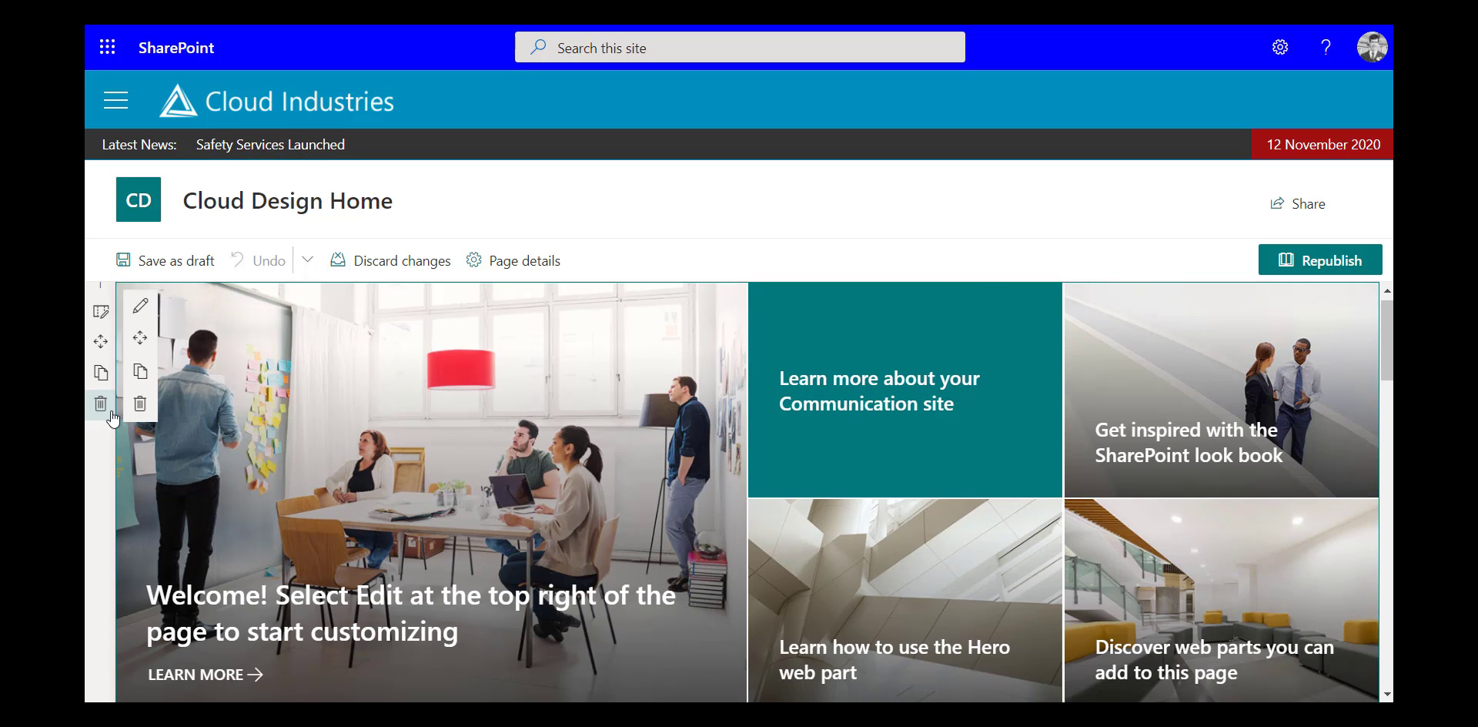
left_click(106, 413)
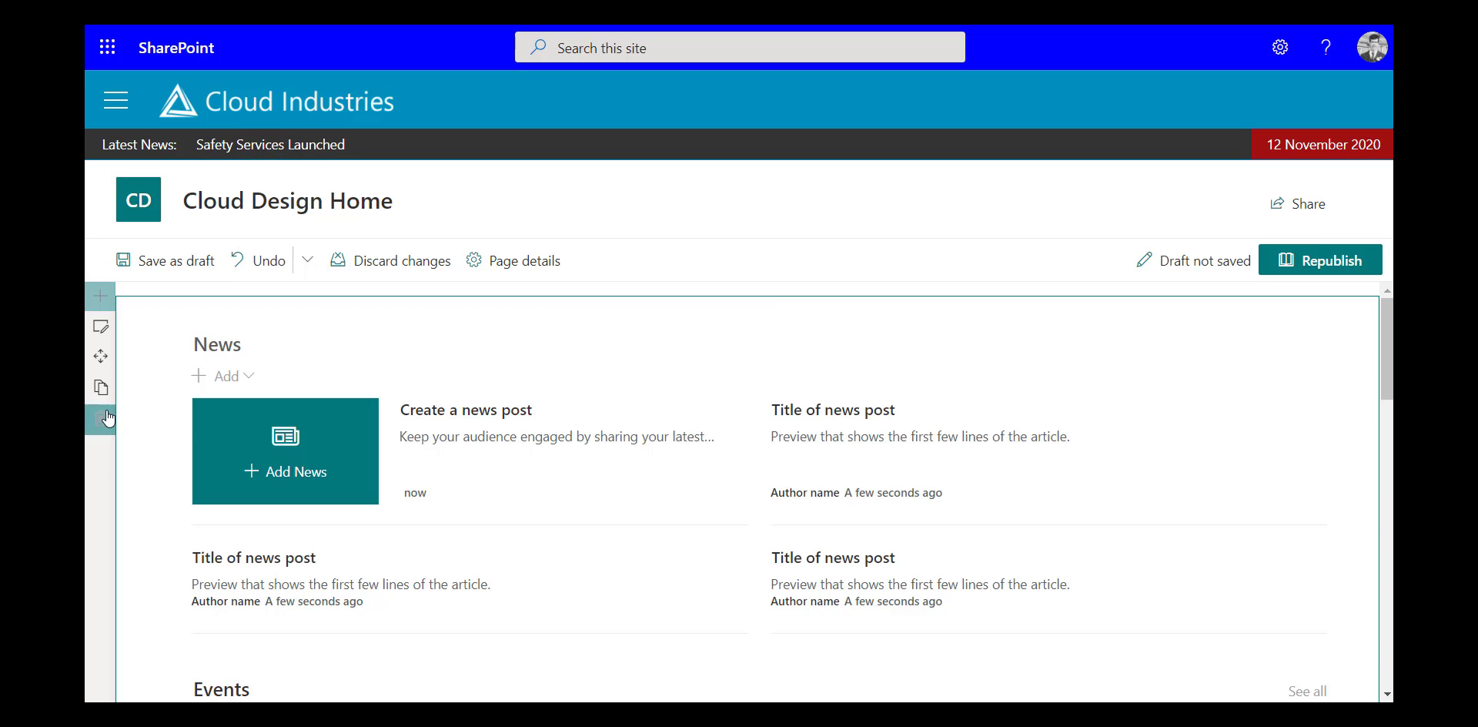
left_click(102, 419)
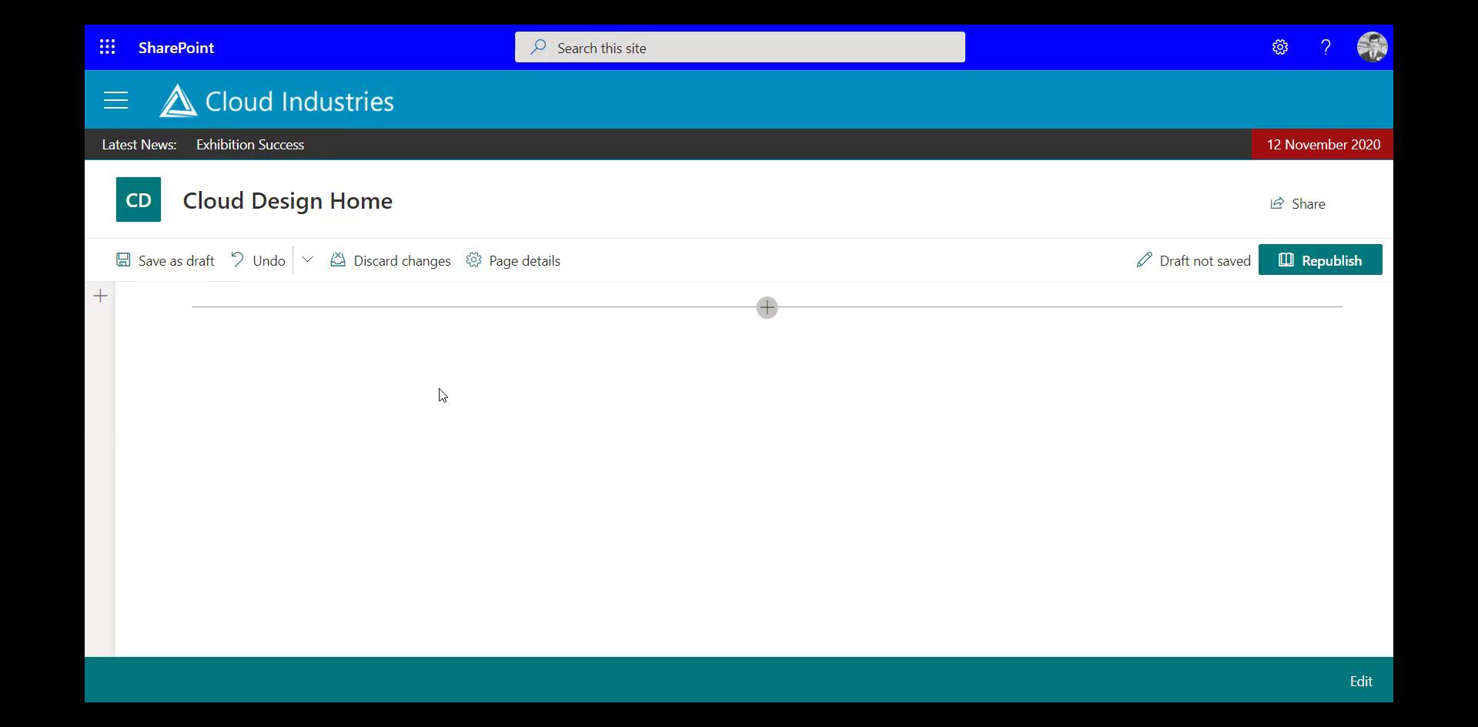
left_click(101, 300)
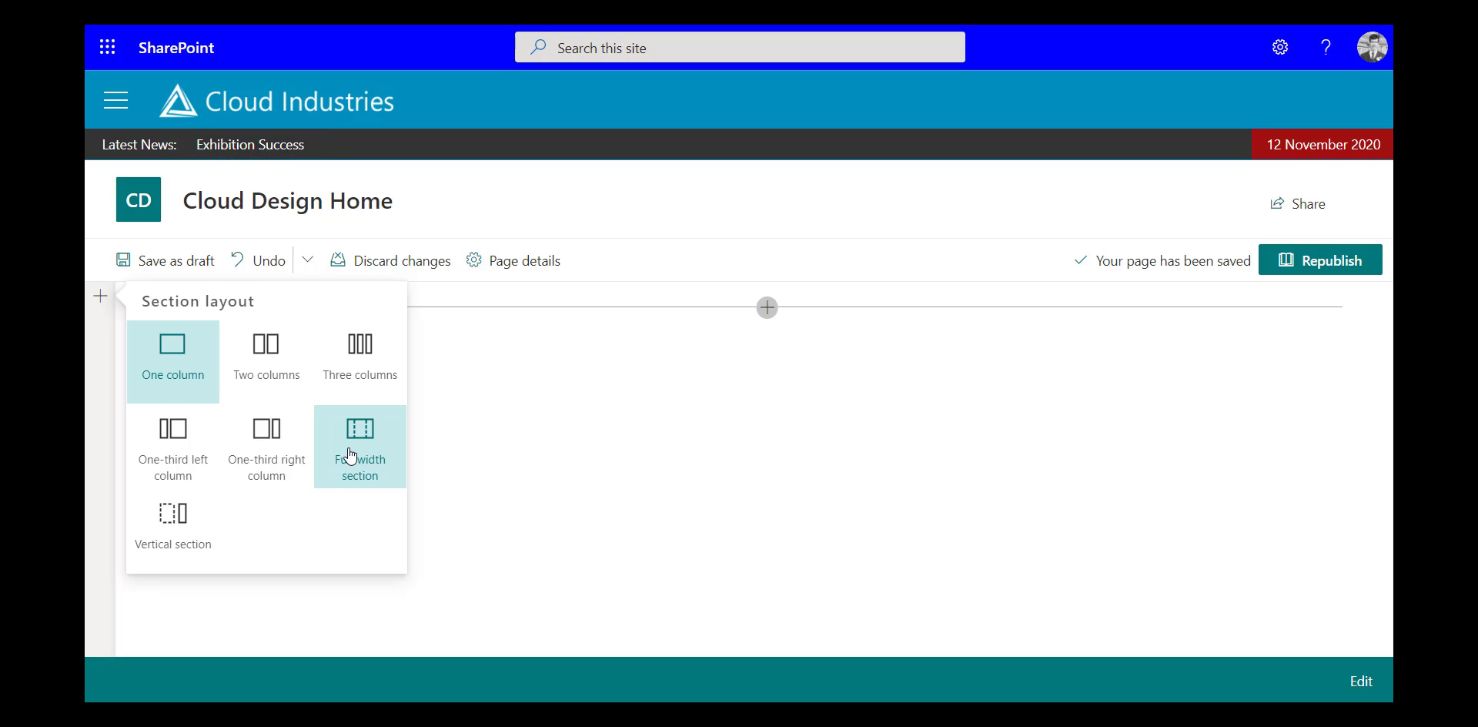
Add a full-width section with a Hero web part and open its property pane
left_click(350, 456)
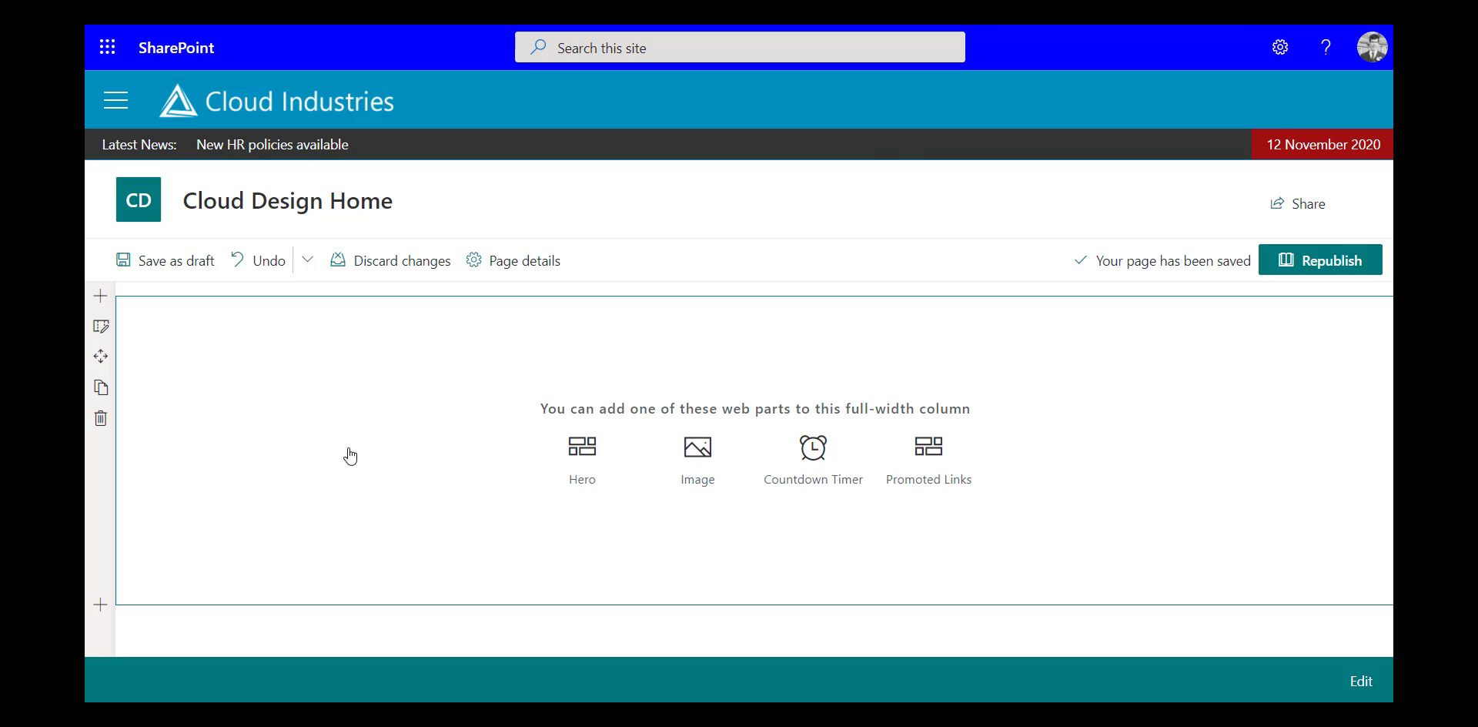
left_click(594, 459)
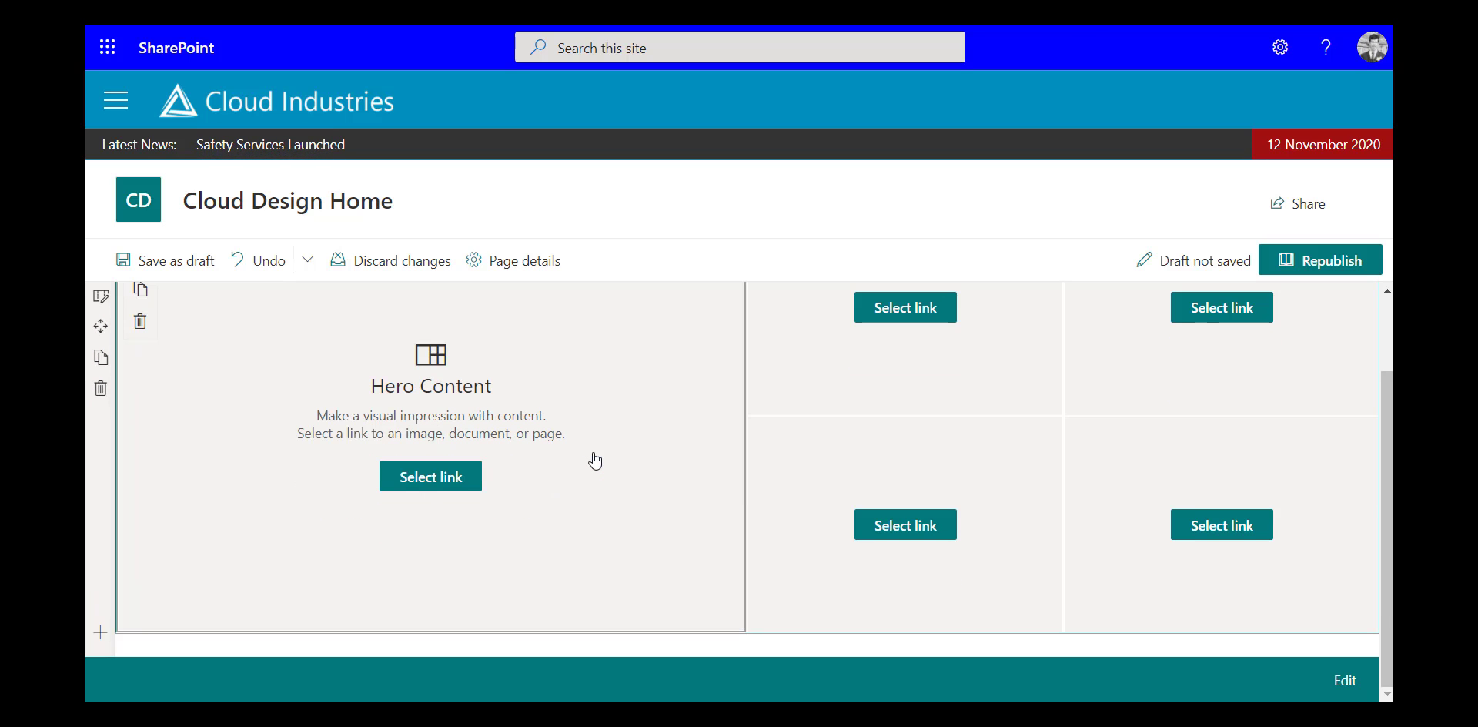
scroll(584, 475, "up", 2)
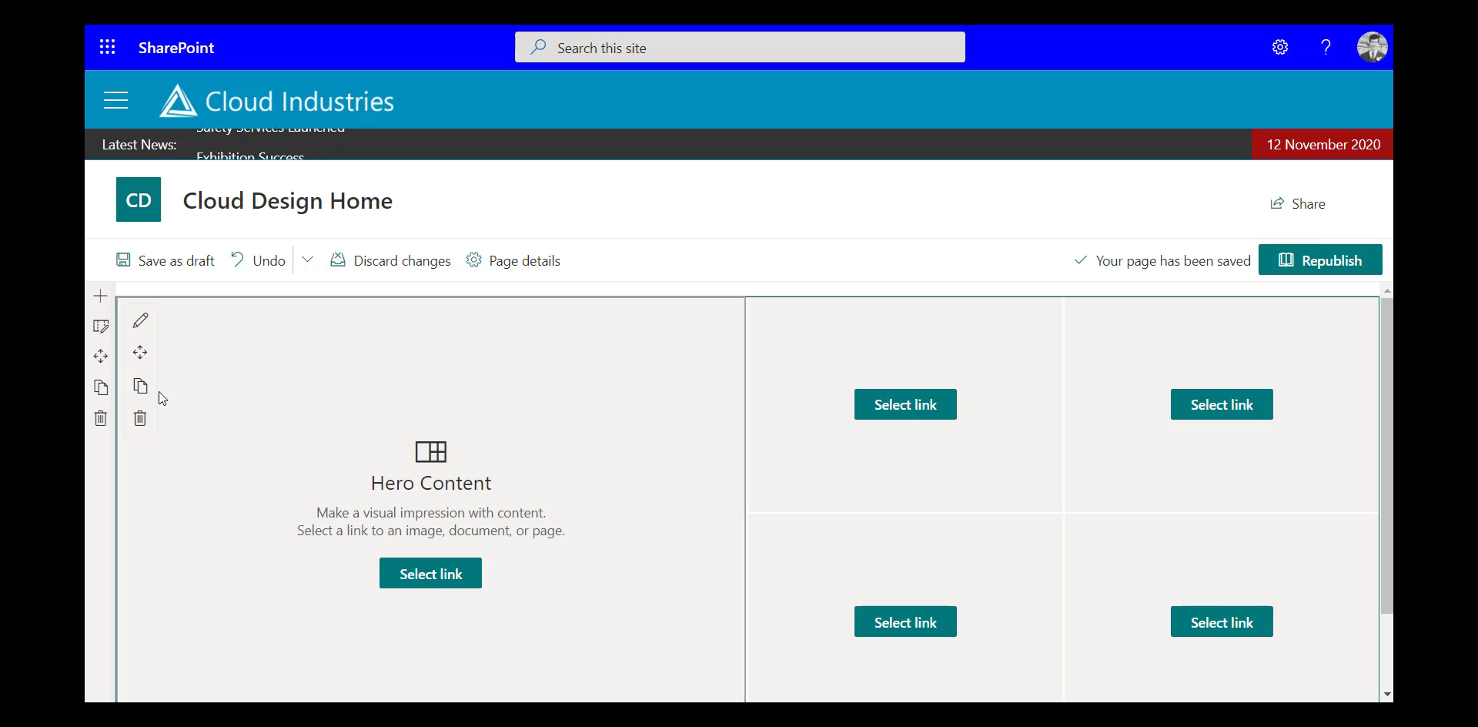
left_click(140, 323)
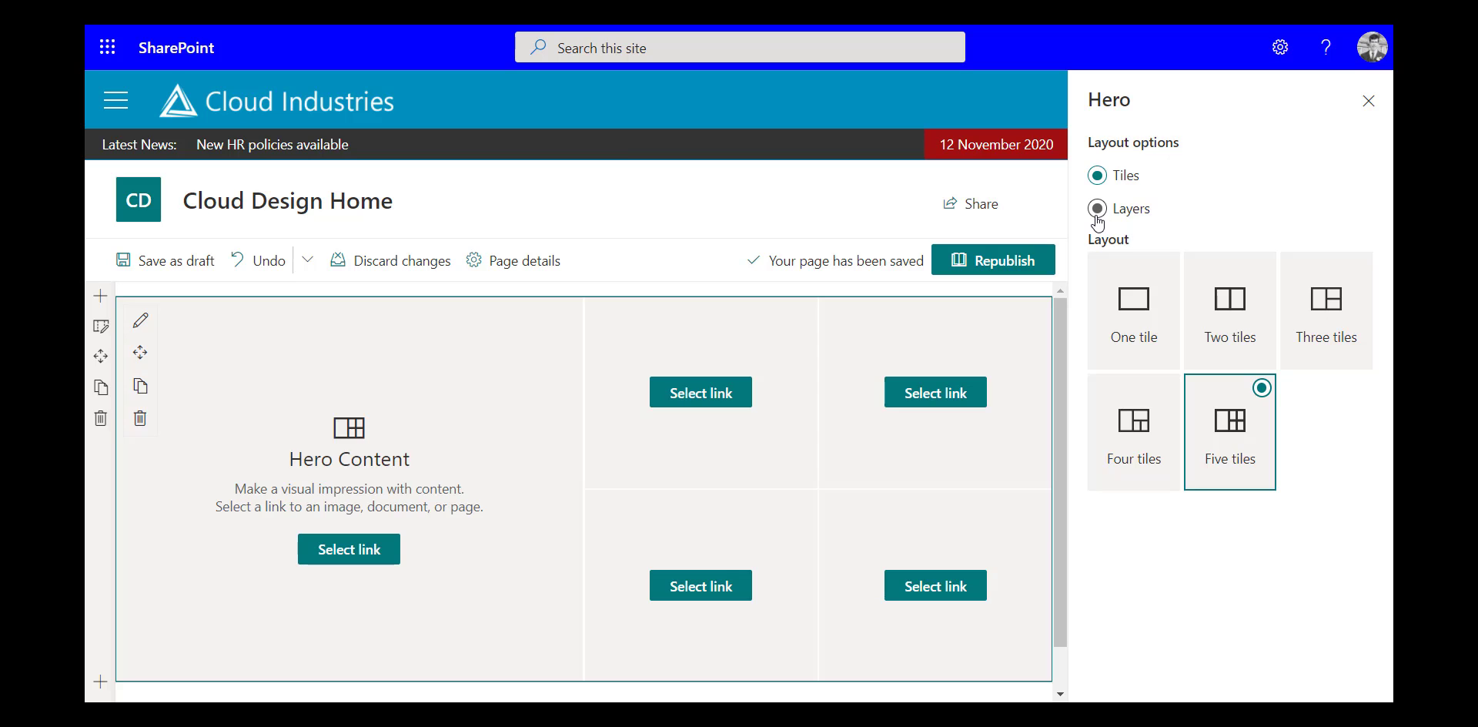
Try the Layers layout with one and two layers, then choose Tiles with Three tiles
left_click(1097, 209)
left_click(1135, 307)
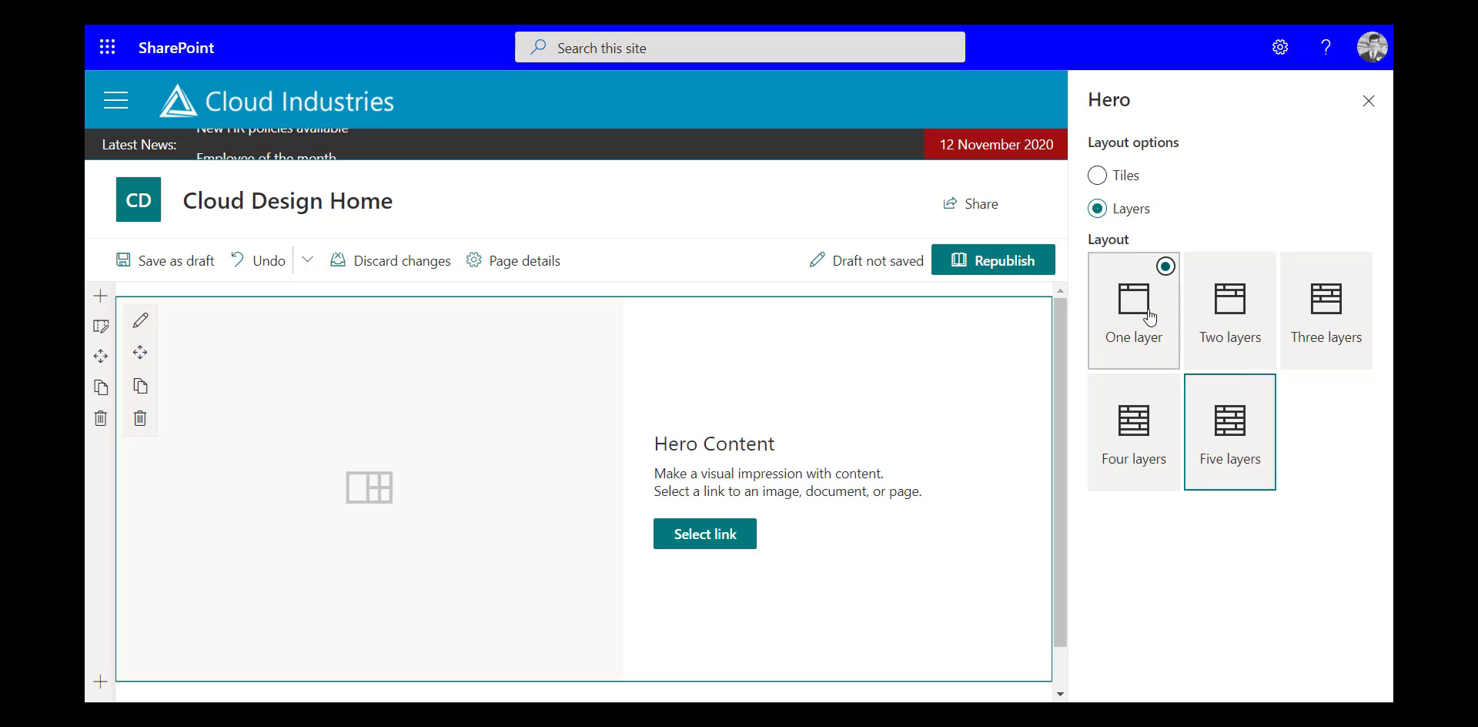
left_click(1197, 327)
scroll(874, 437, "down", 5)
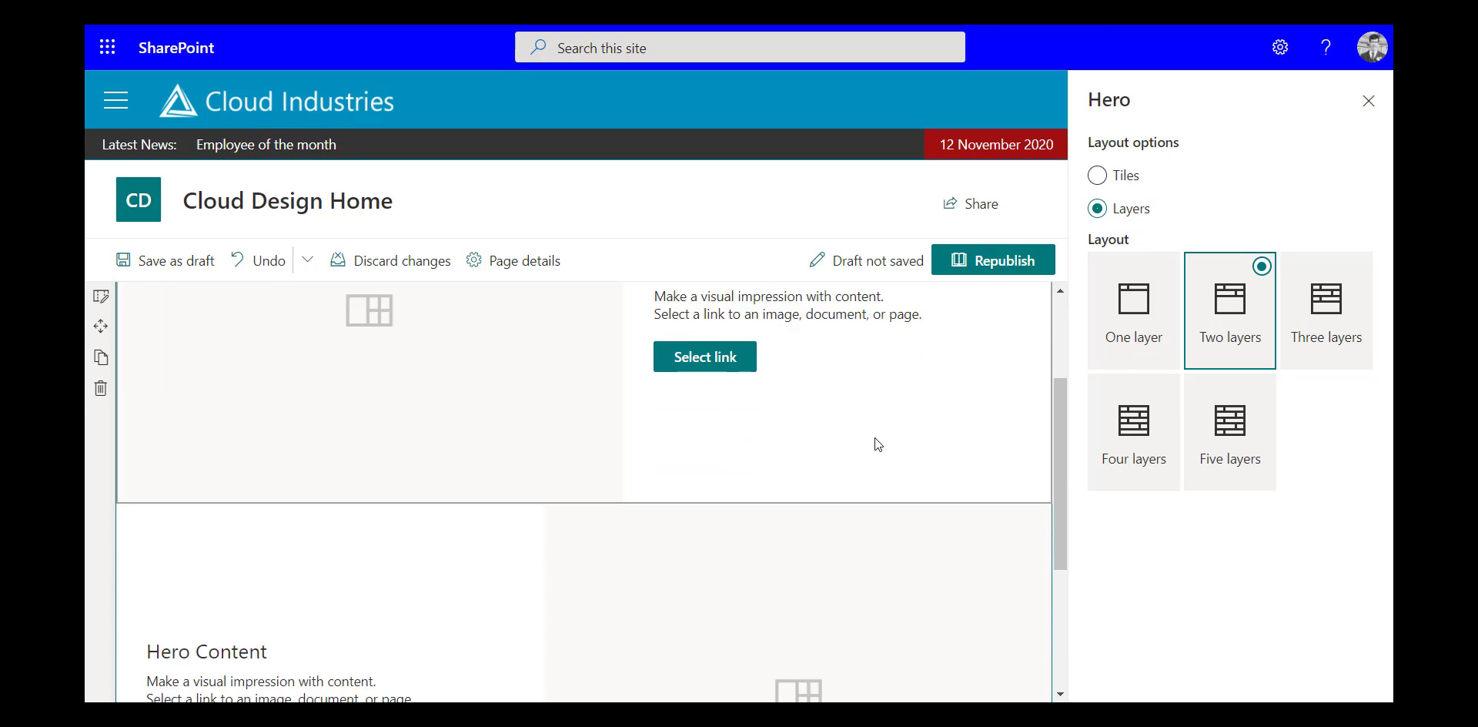
scroll(713, 432, "up", 5)
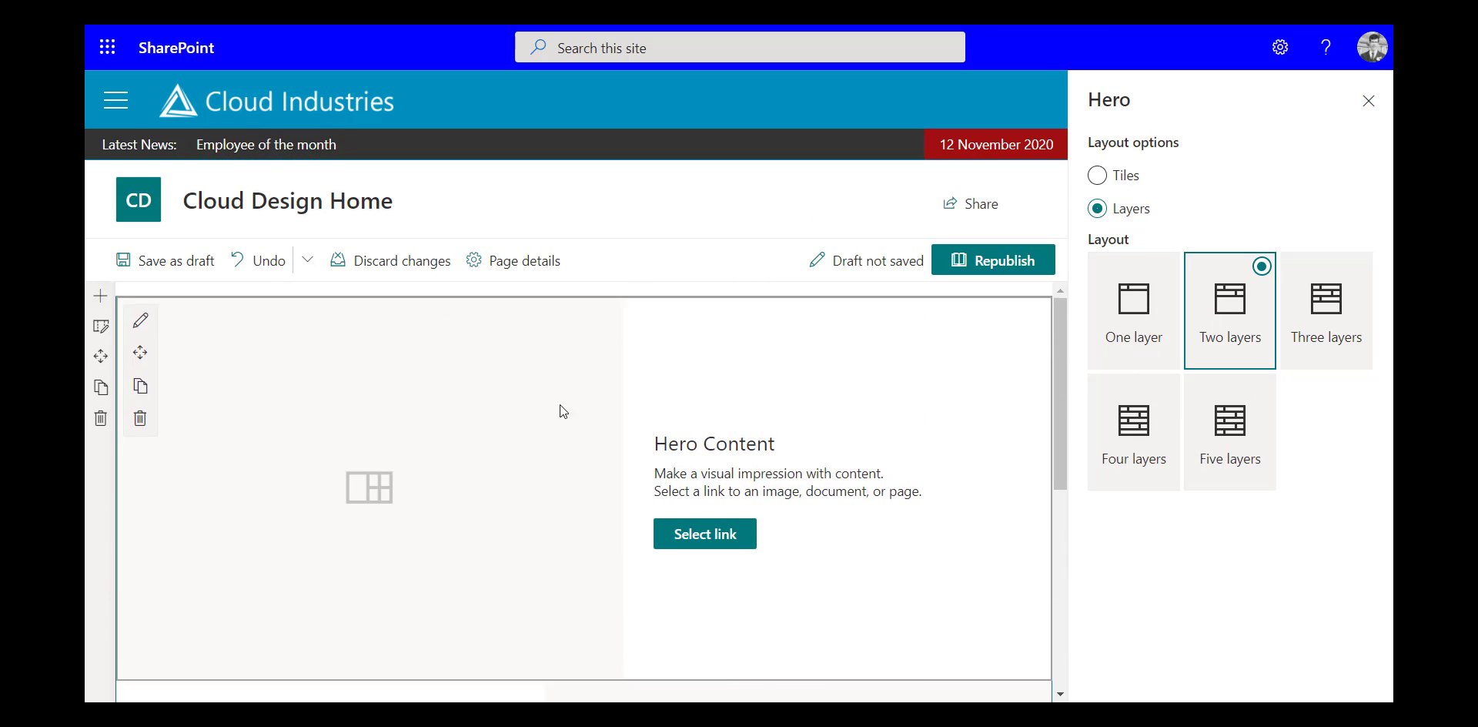
left_click(1097, 176)
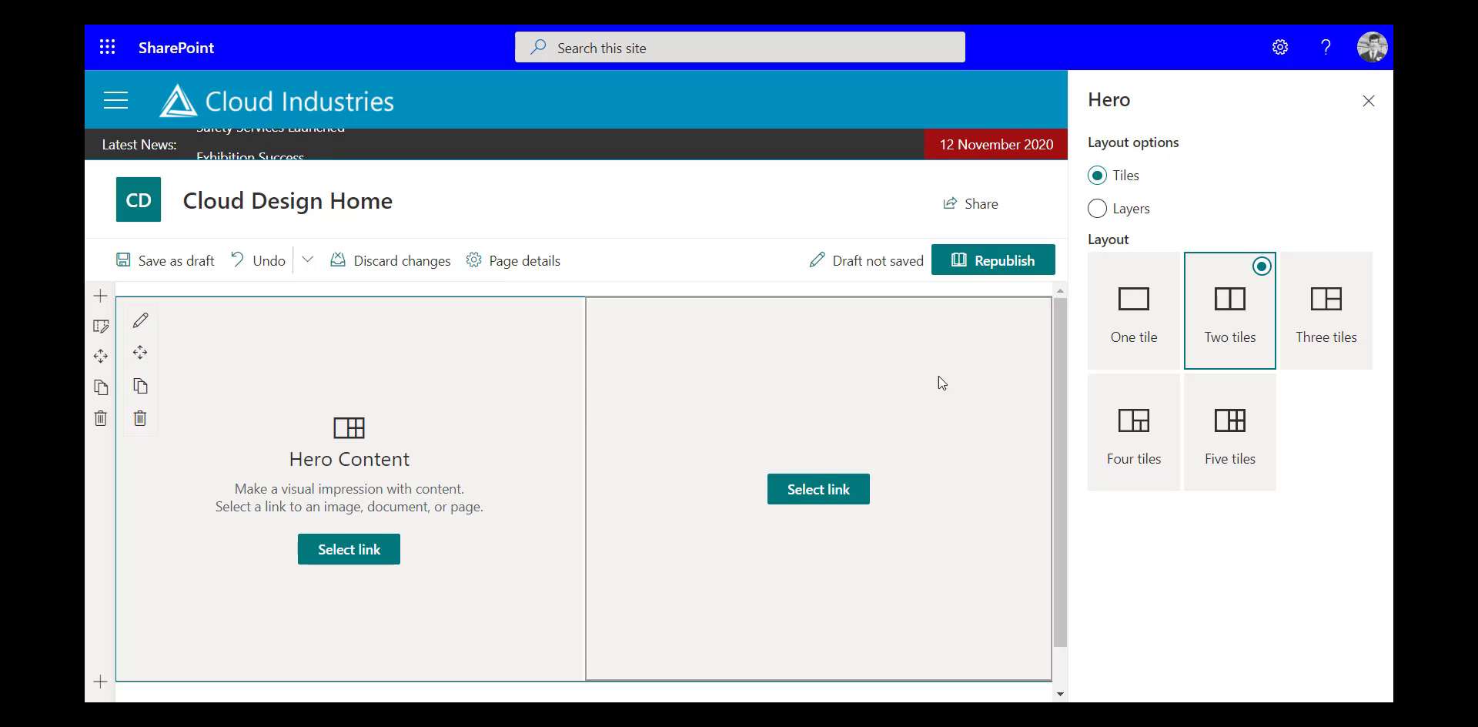
scroll(941, 503, "down", 1)
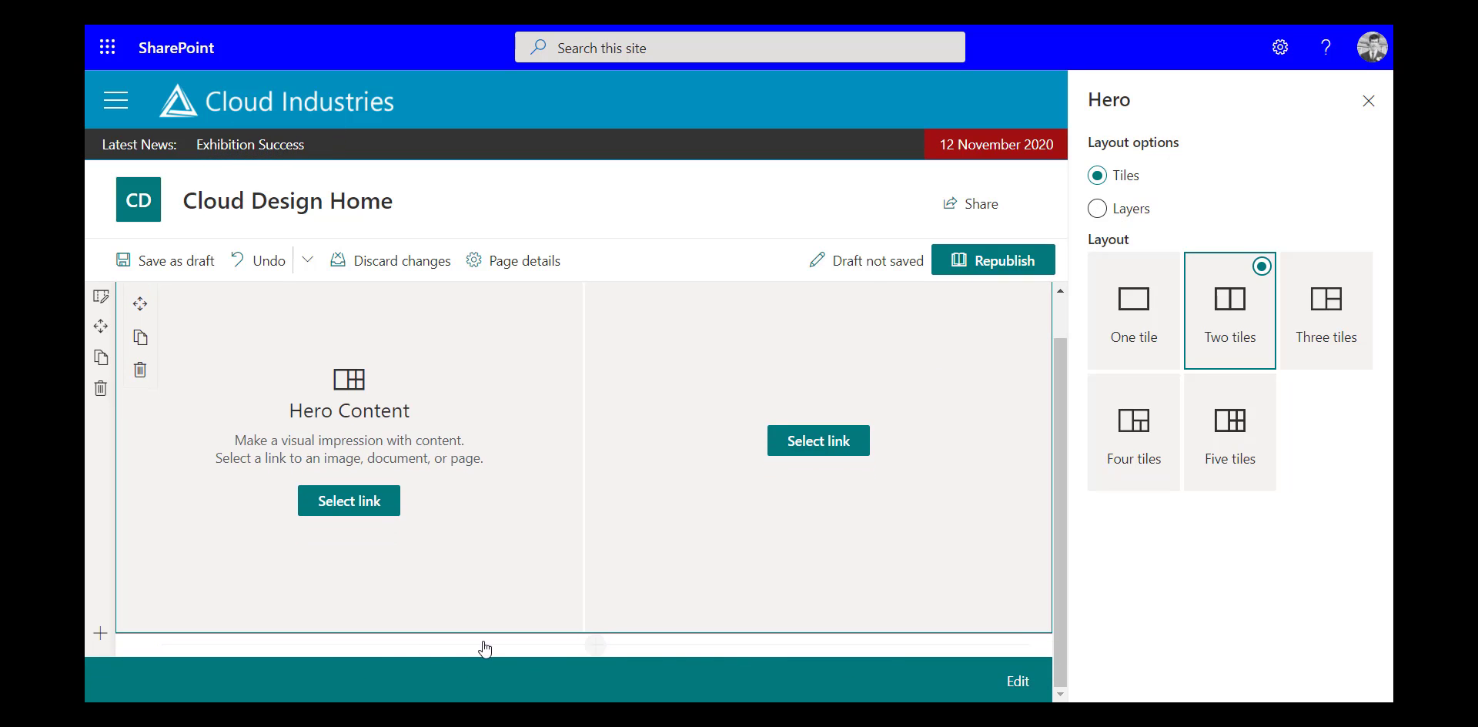
scroll(736, 514, "up", 1)
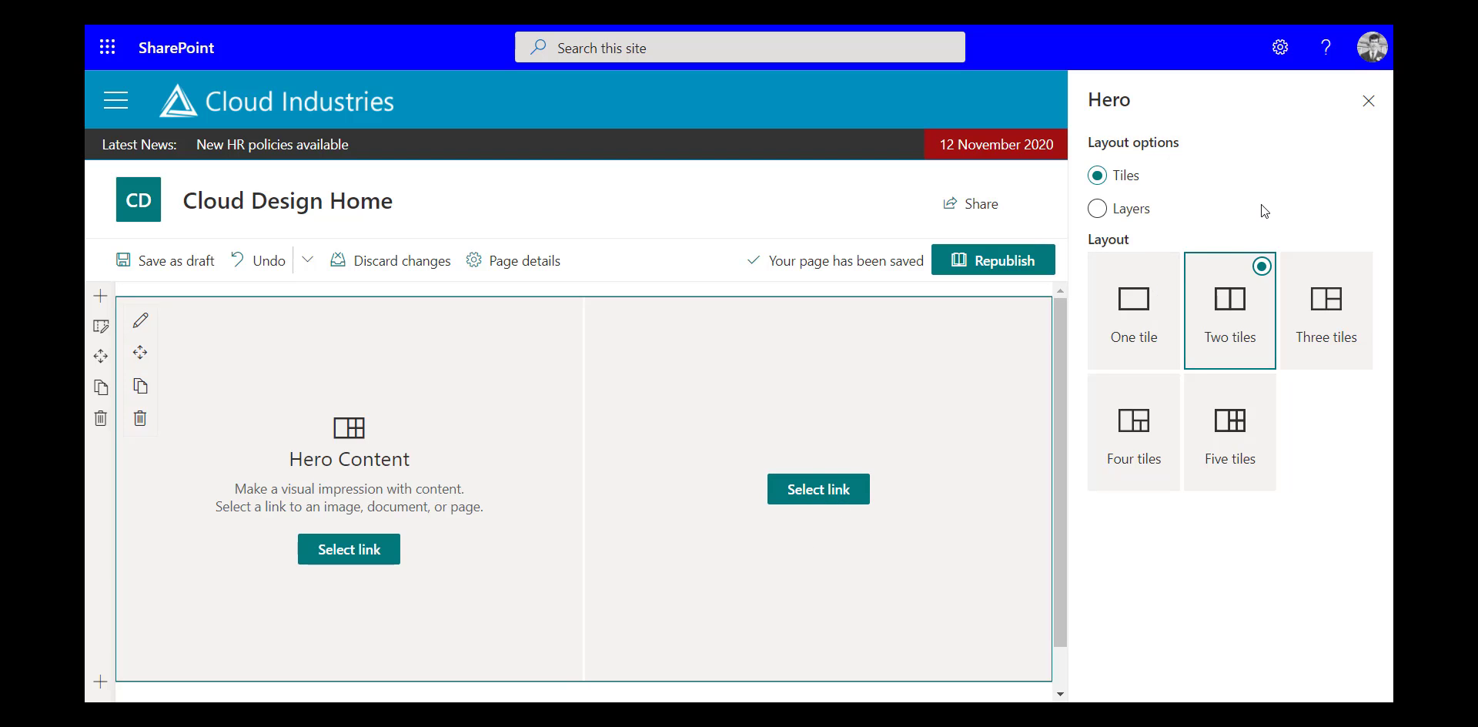
left_click(1324, 318)
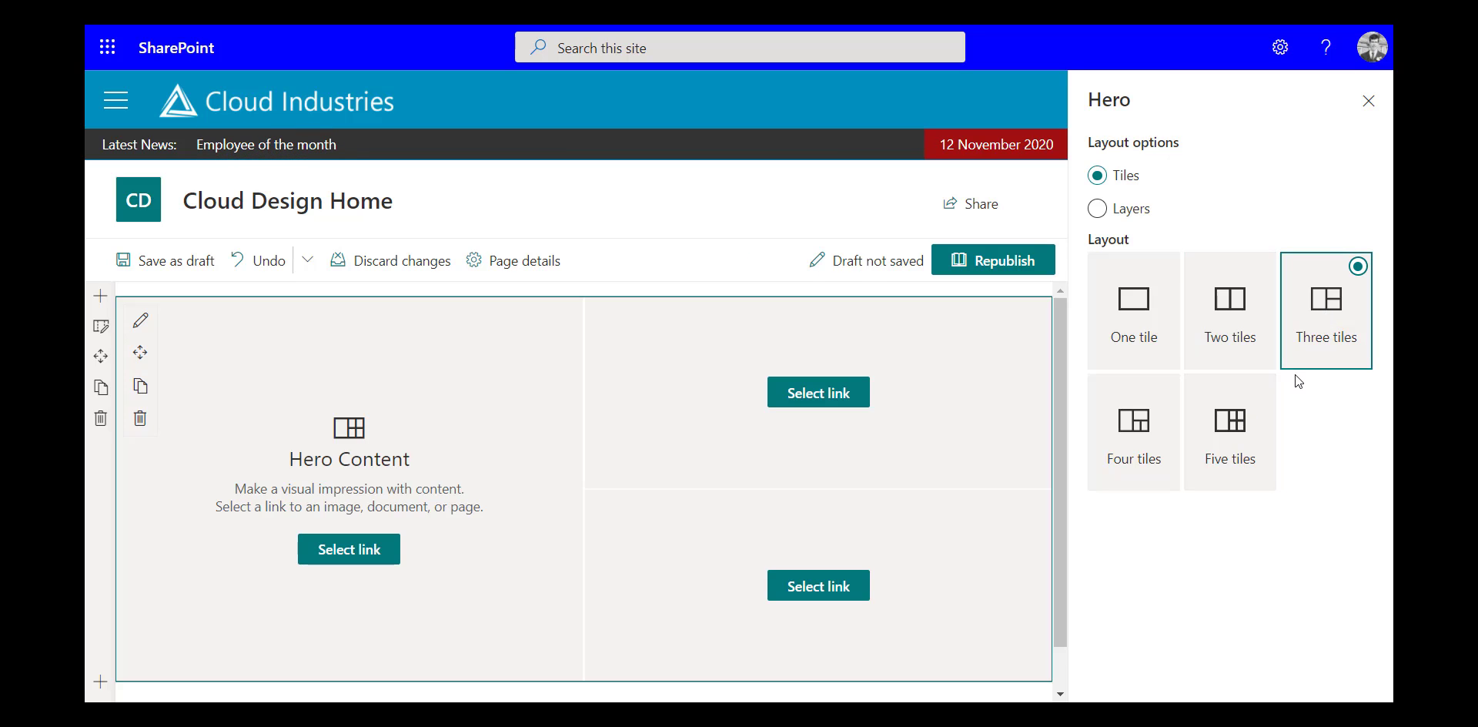
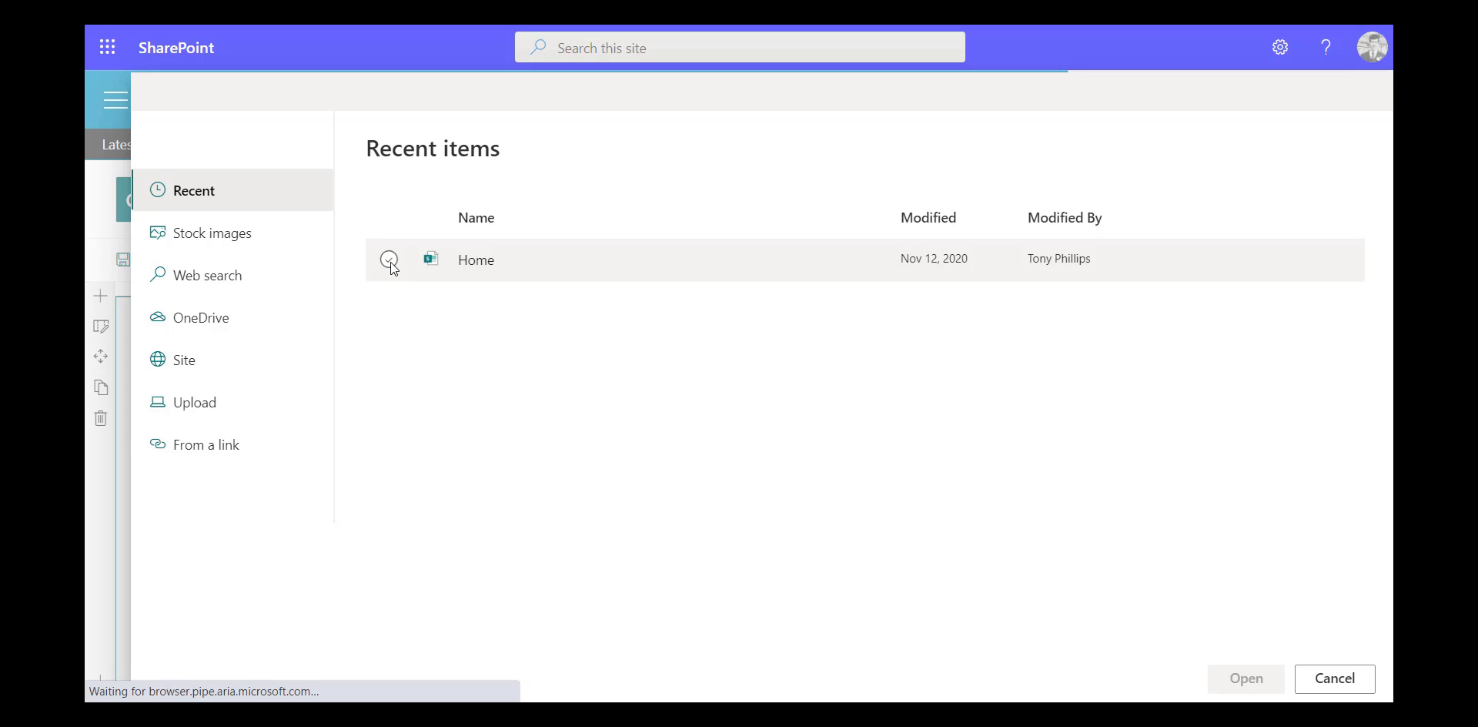
Link the large hero tile to the Home page and retitle it 'Redefining the industry'
left_click(389, 260)
left_click(1253, 680)
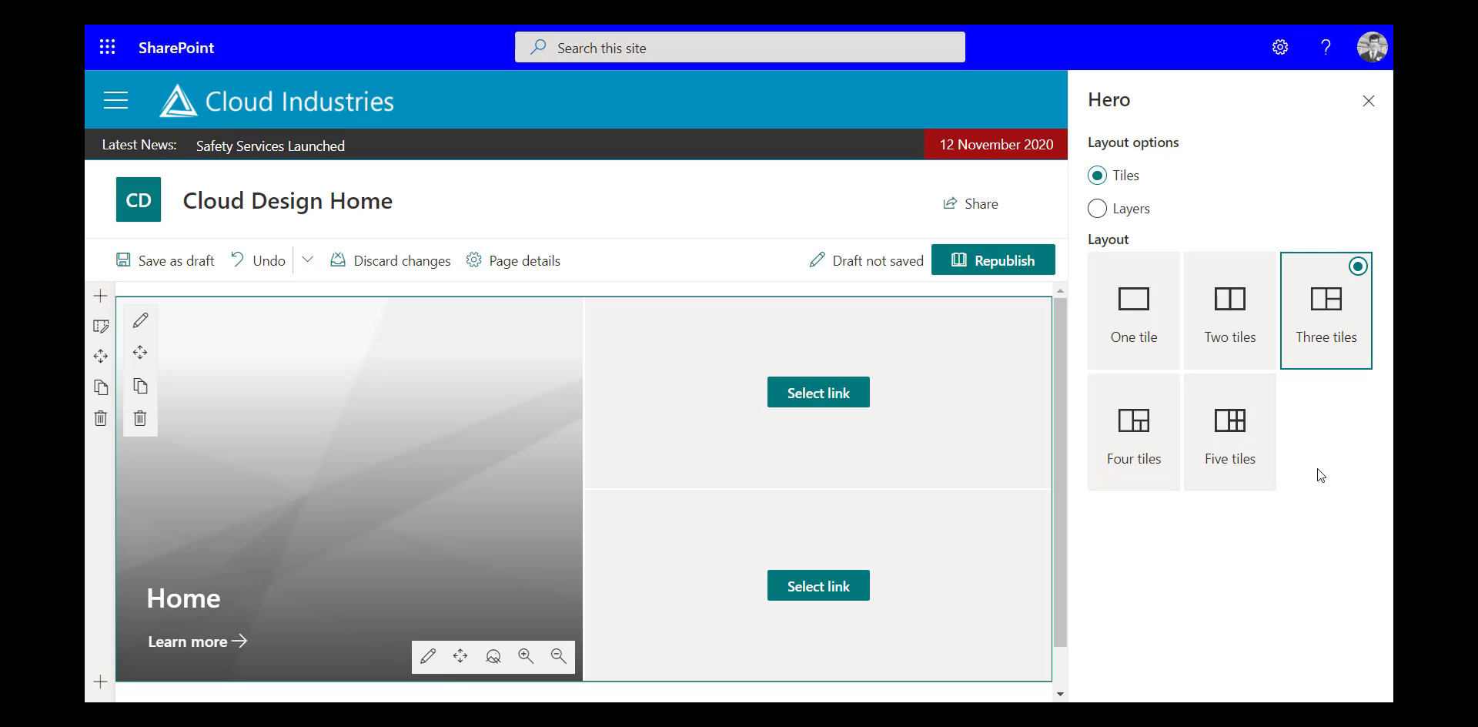
left_click(427, 656)
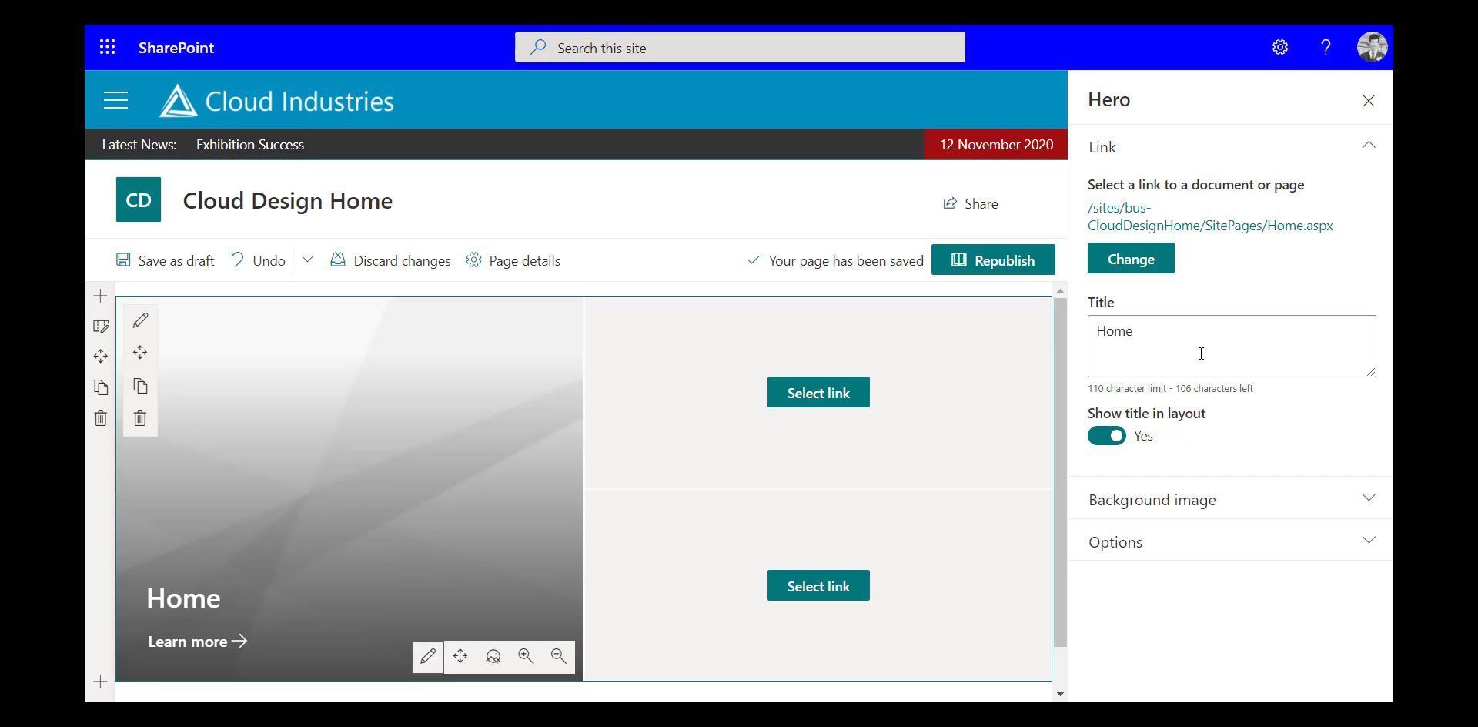
left_click(1233, 345)
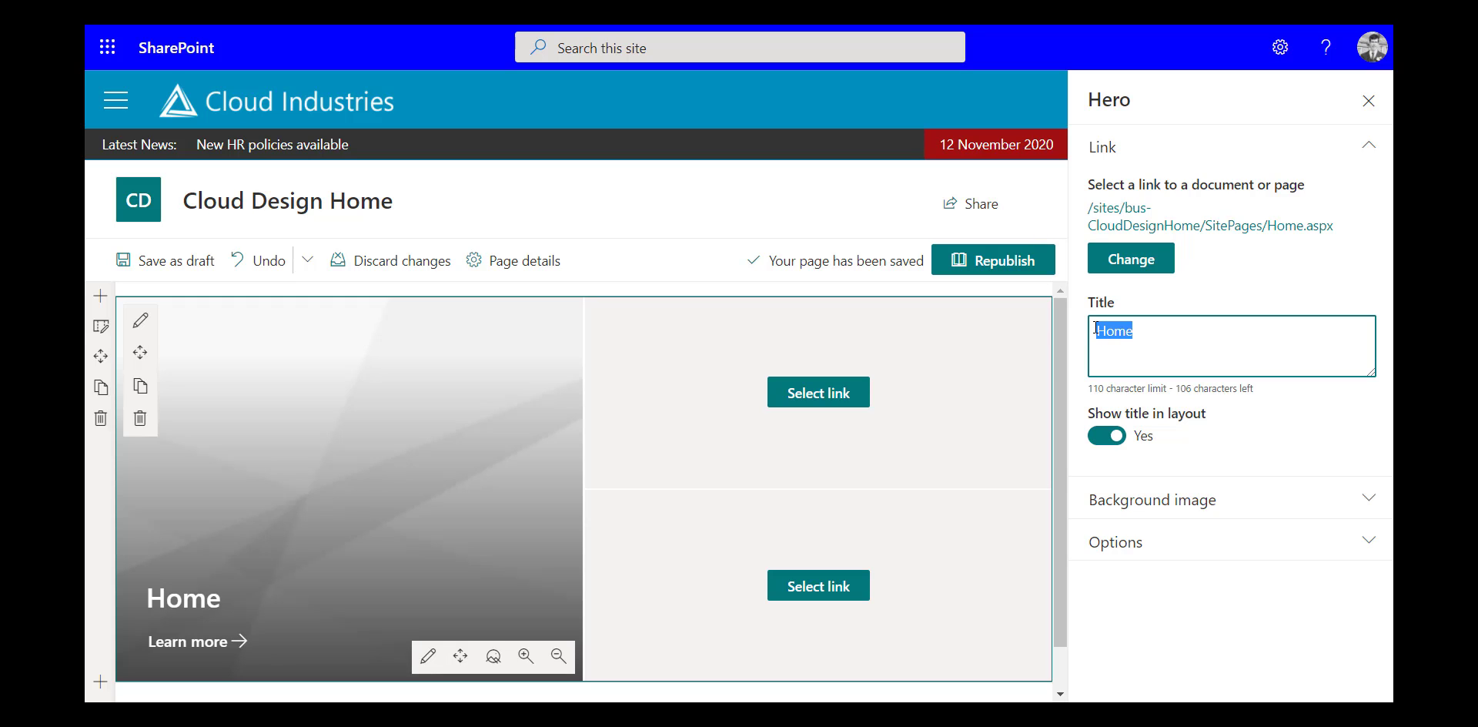
type("Re")
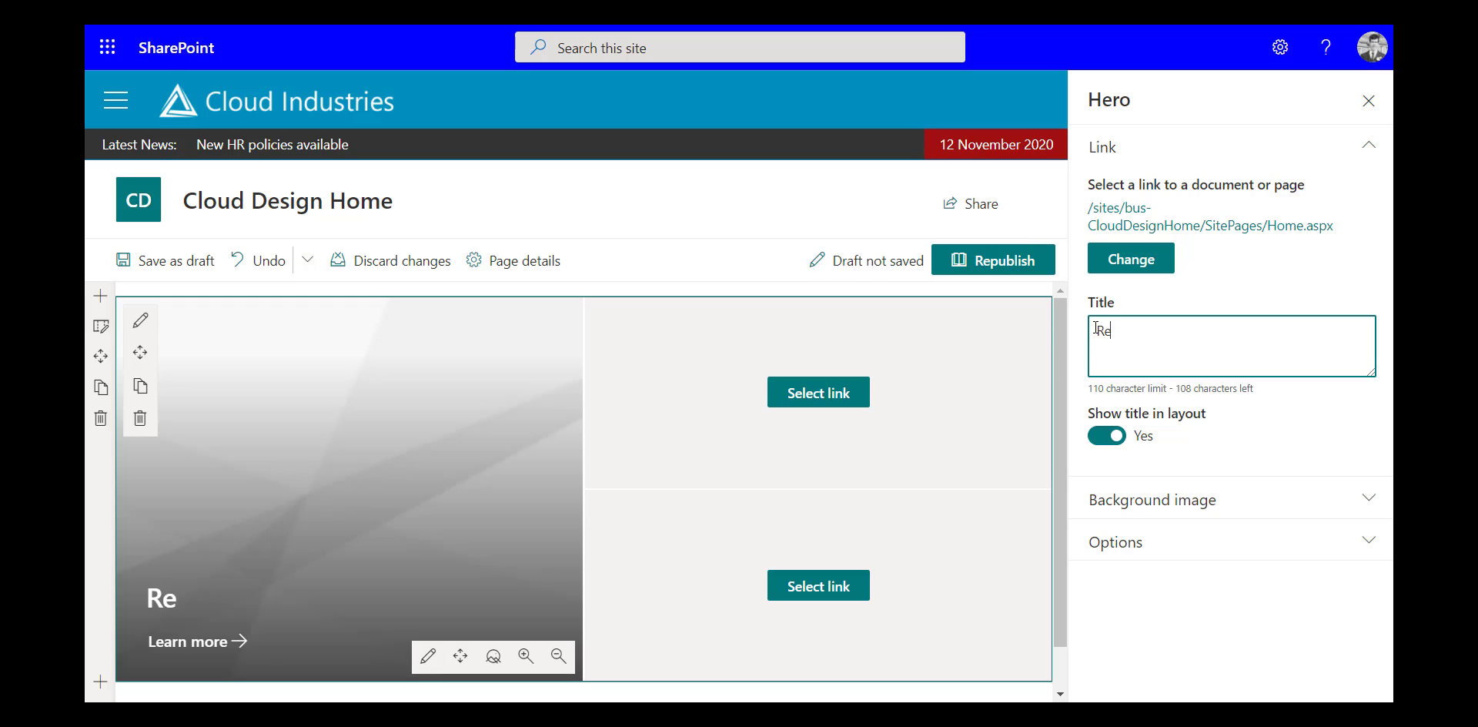
type("defining the industry")
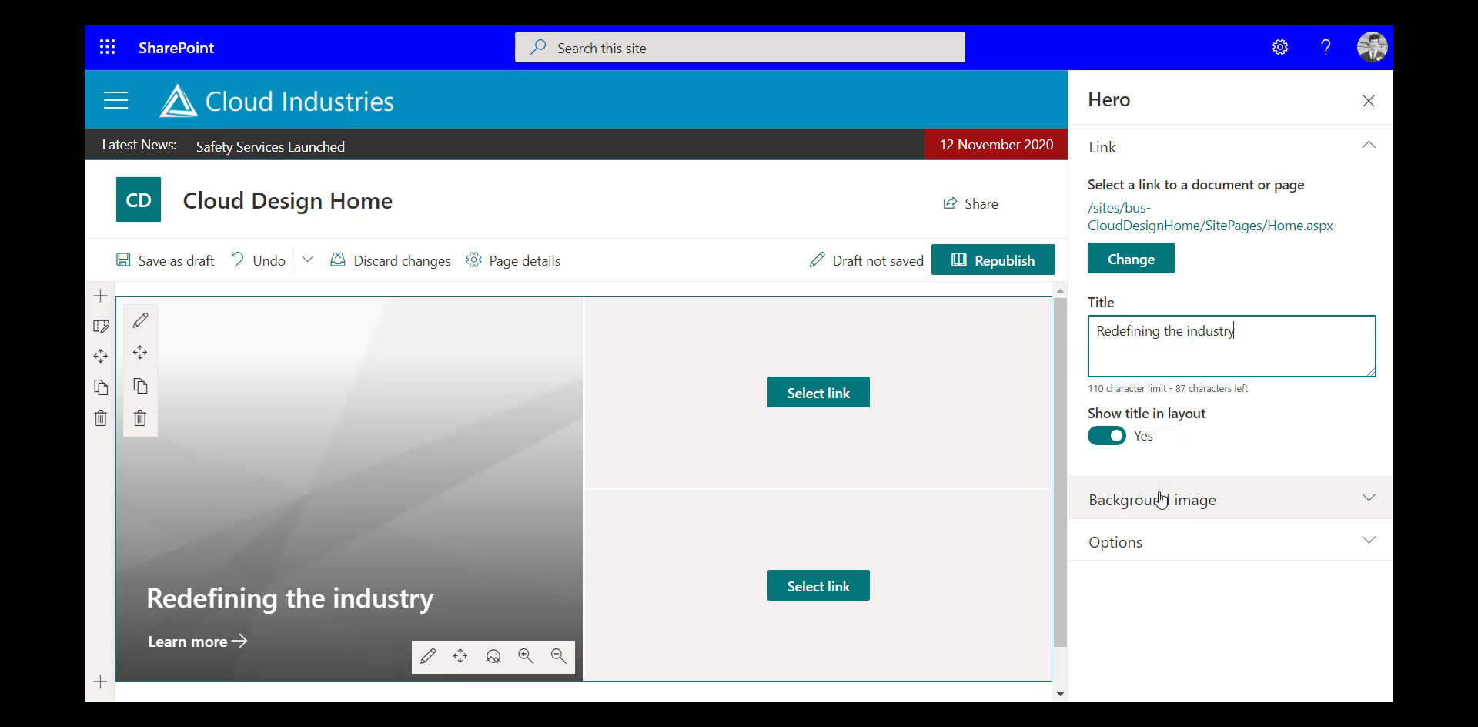
Switch the large tile's background to a custom image and browse the stock image library
left_click(1258, 505)
left_click(1097, 608)
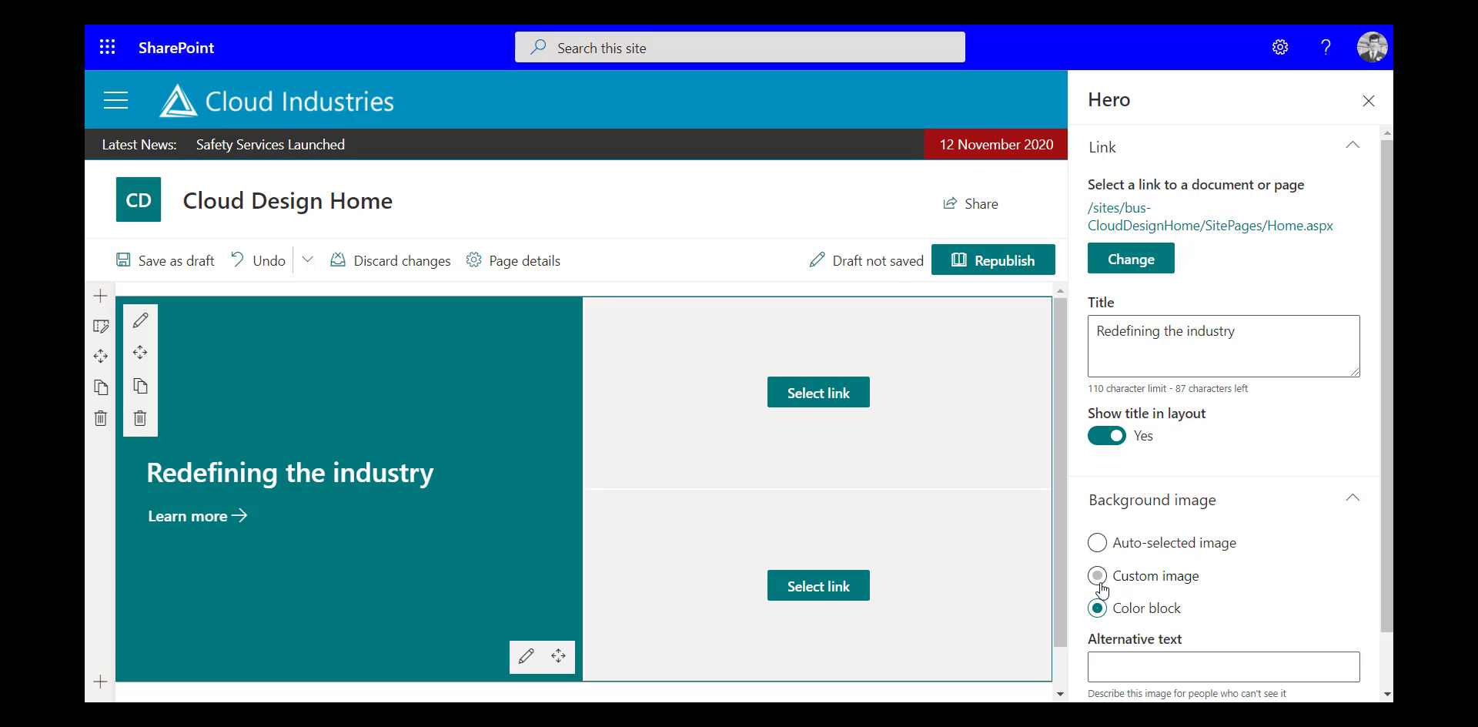
left_click(1097, 578)
scroll(1108, 608, "down", 3)
left_click(1115, 616)
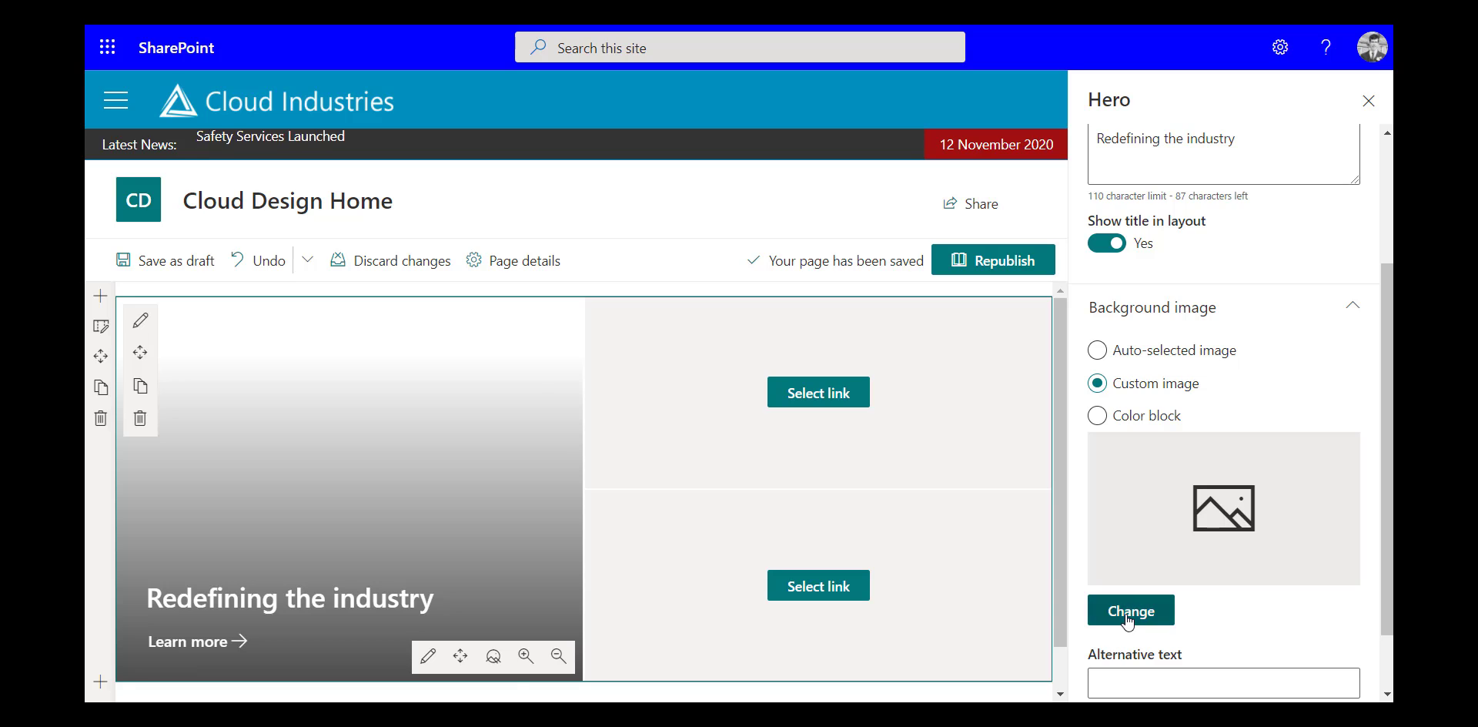
left_click(202, 228)
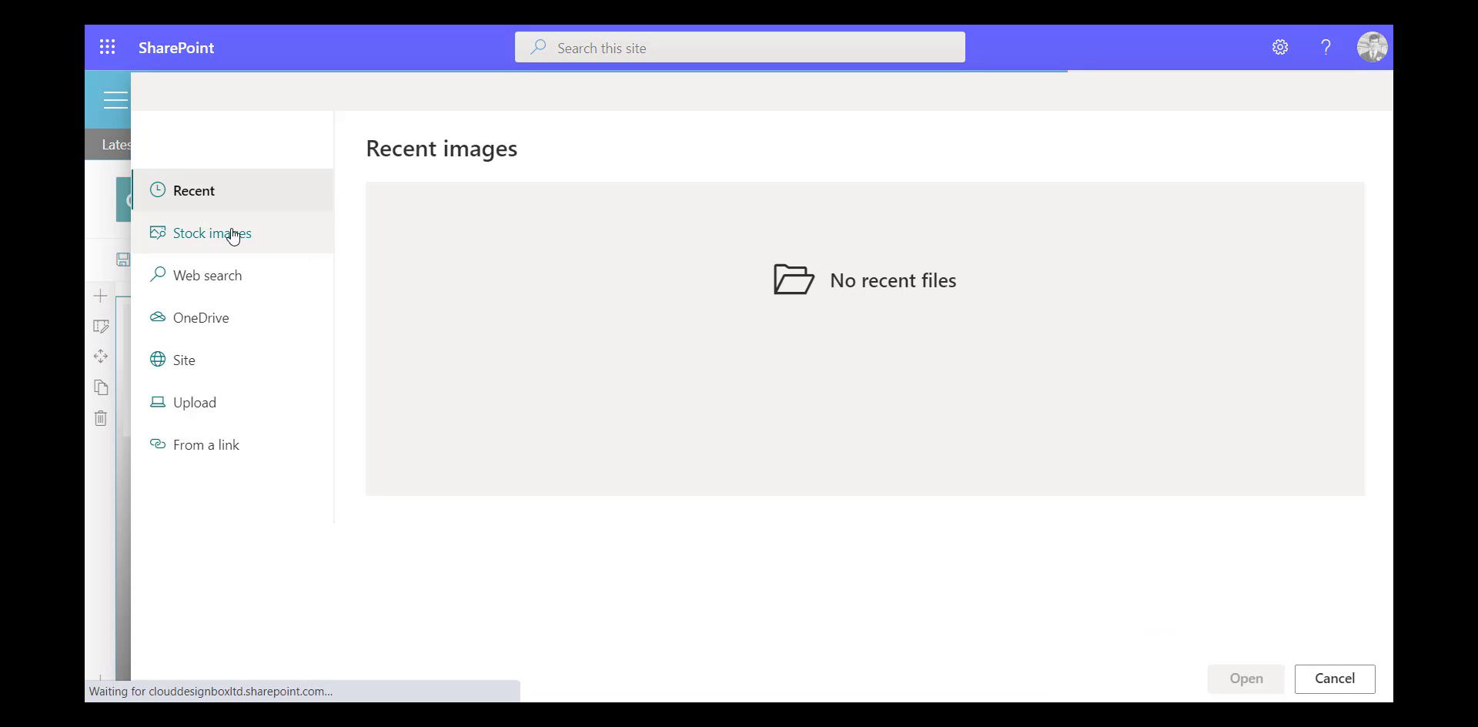
left_click(238, 235)
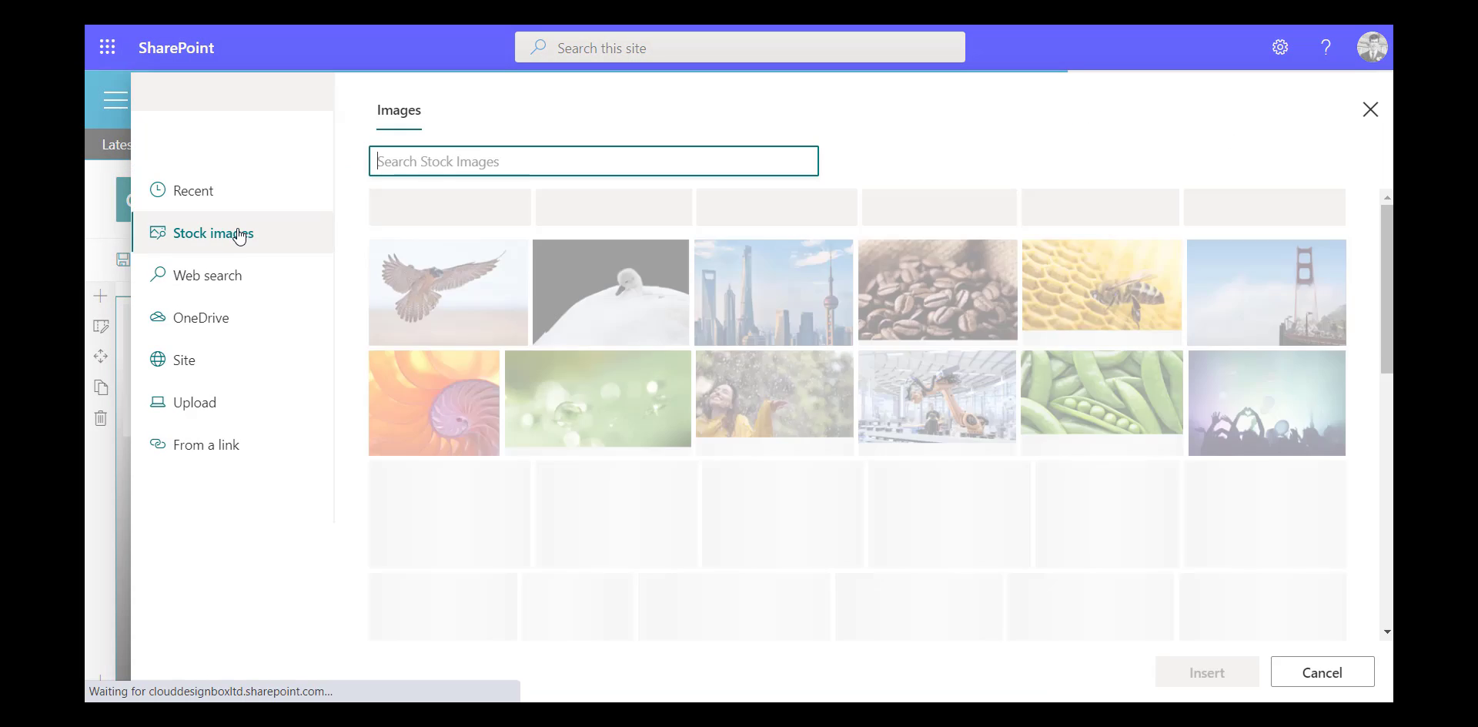
scroll(978, 370, "down", 10)
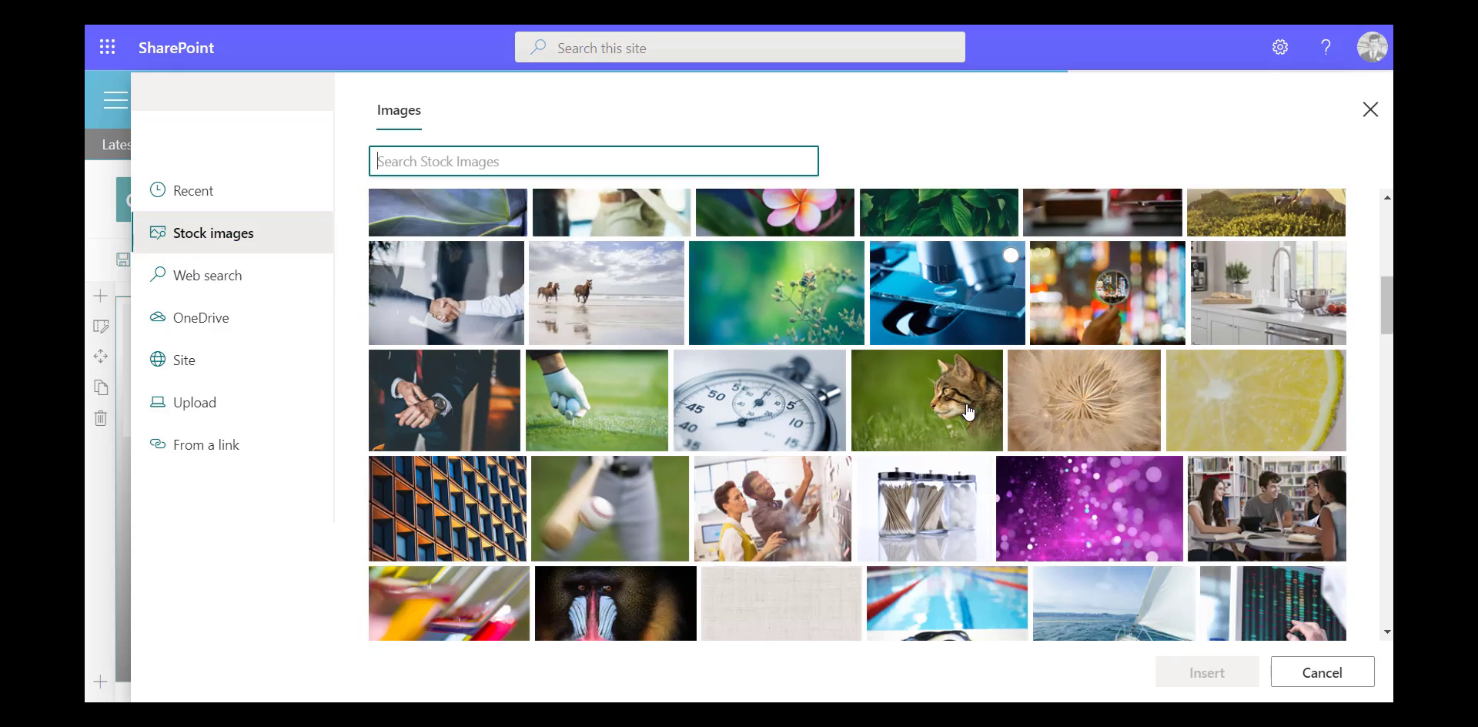
scroll(973, 436, "up", 5)
scroll(973, 436, "up", 5)
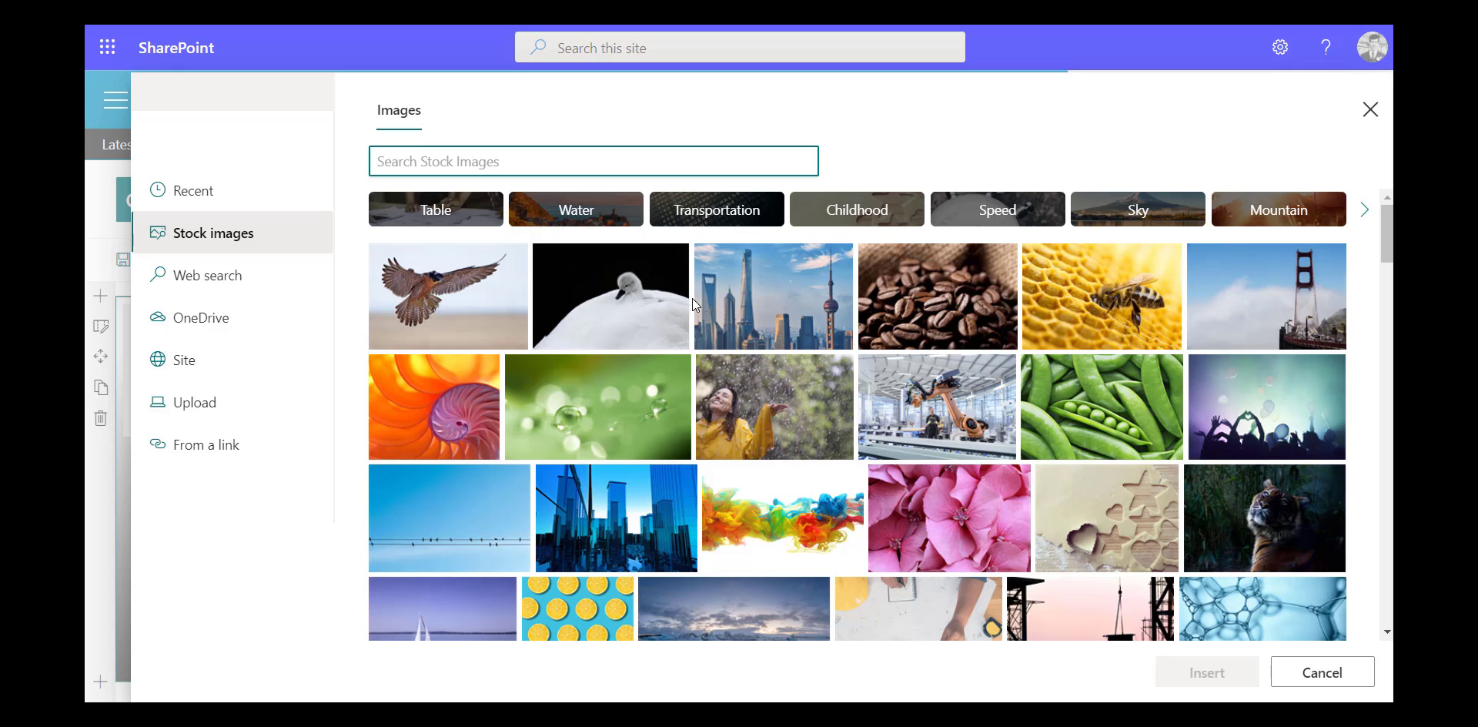
Upload the Chicago skyline photo from the Office-Locations folder as the tile background
left_click(231, 415)
left_click(423, 192)
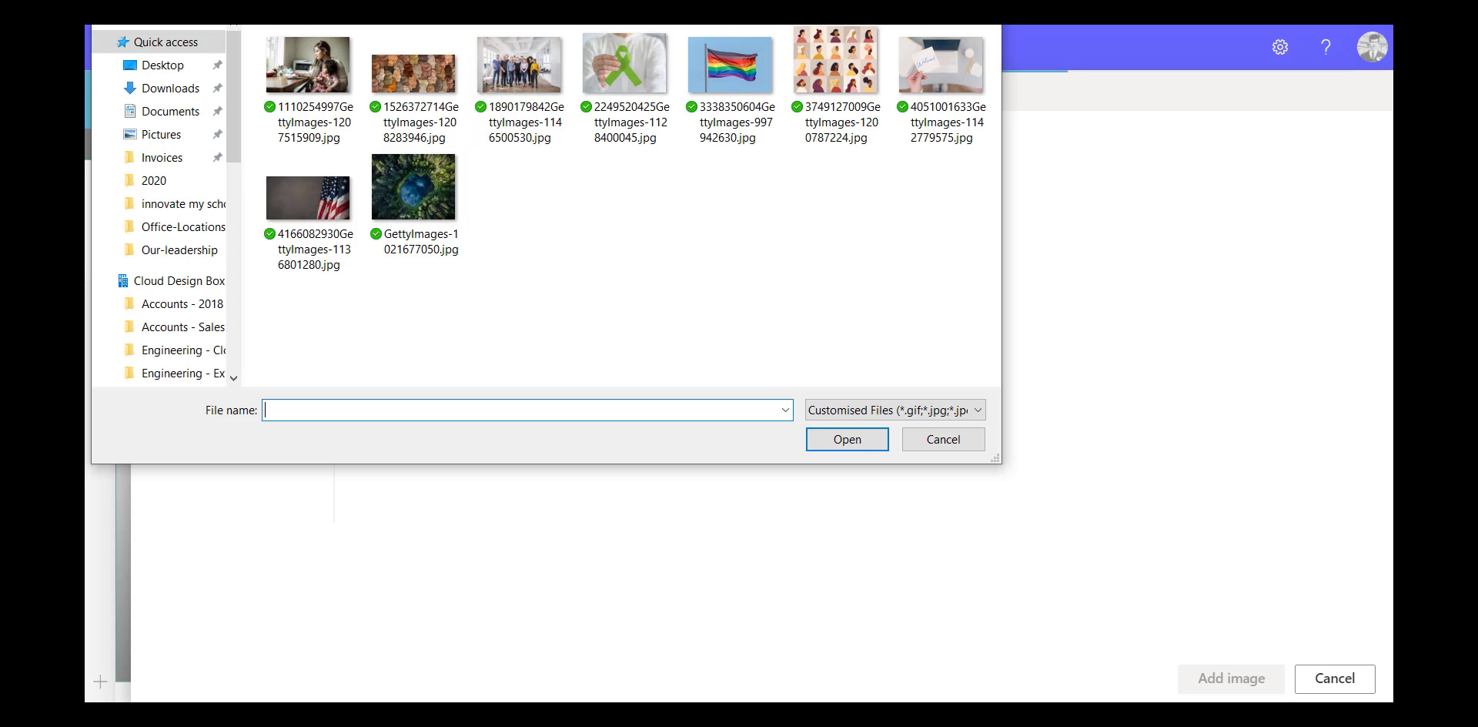
key("alt+Up")
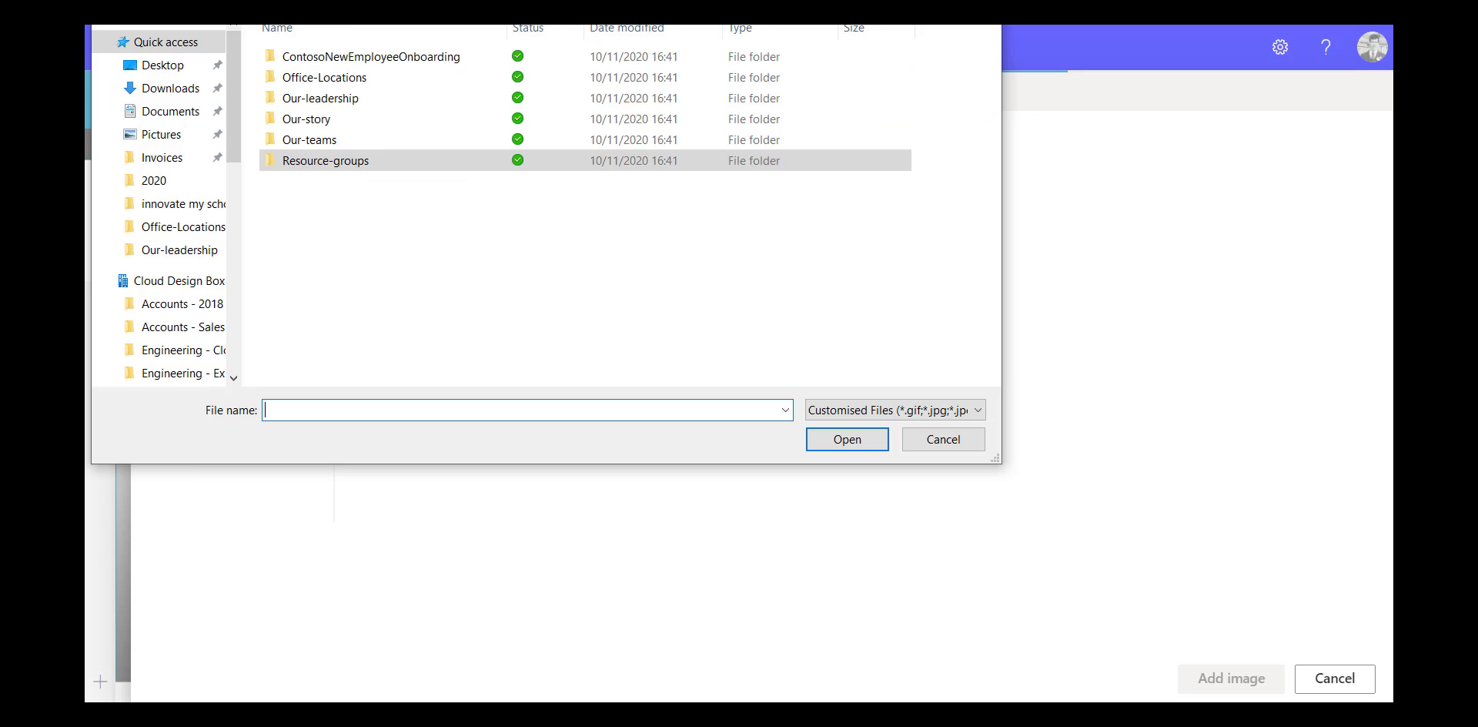
double_click(337, 82)
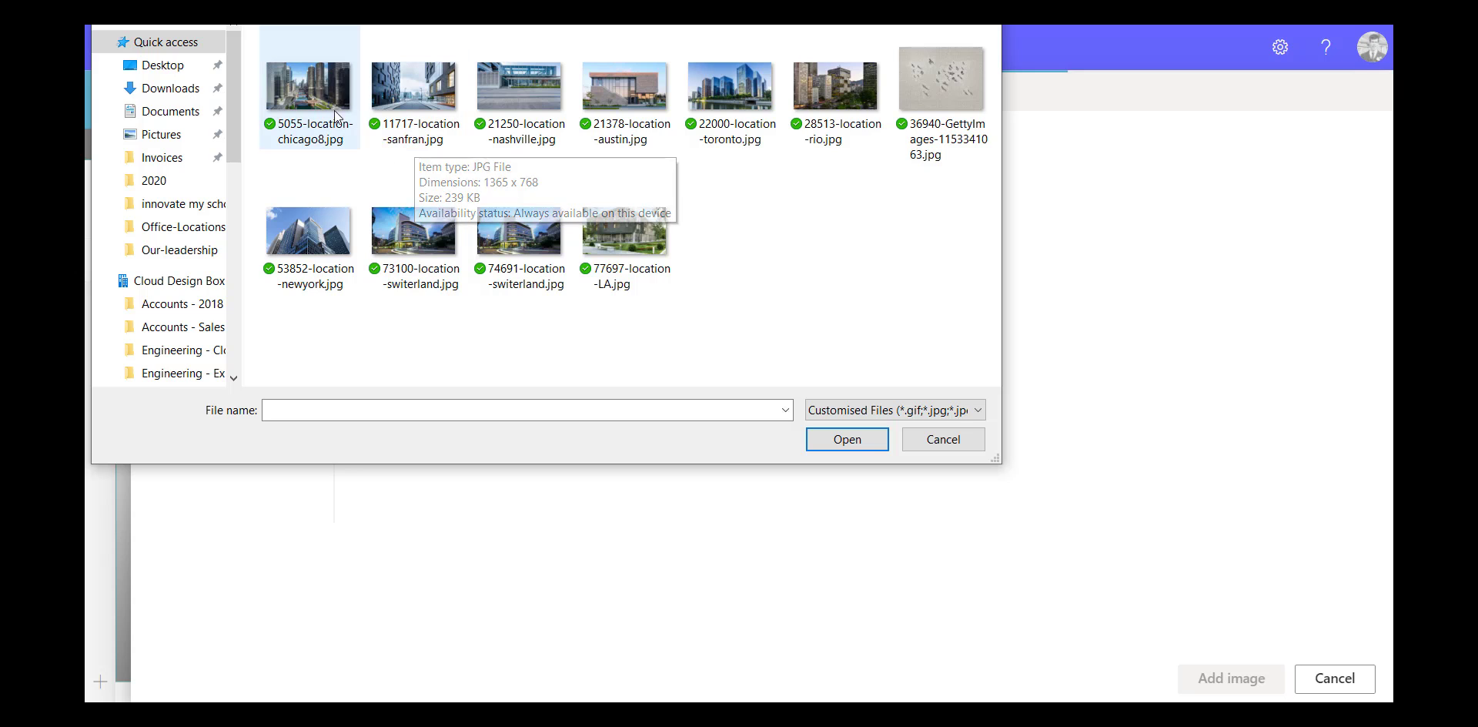
double_click(327, 99)
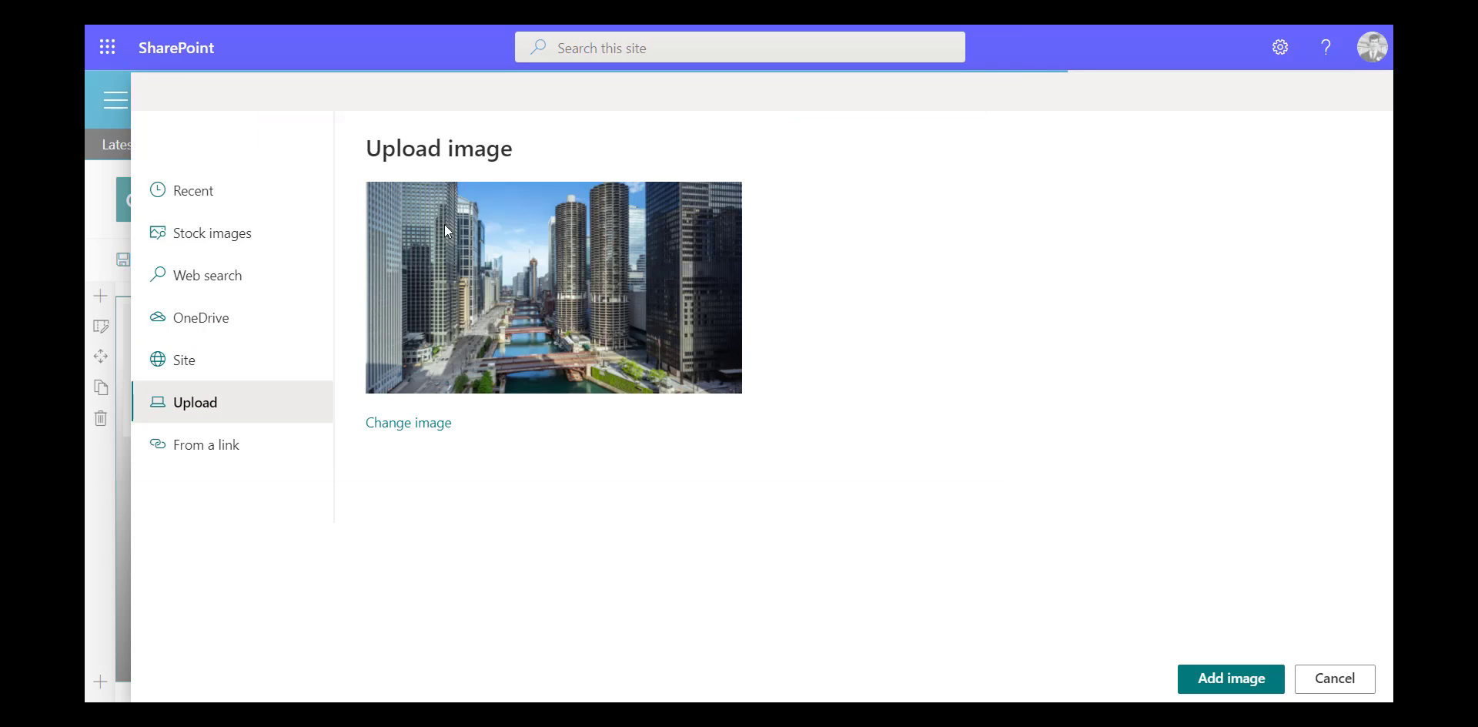
left_click(1230, 678)
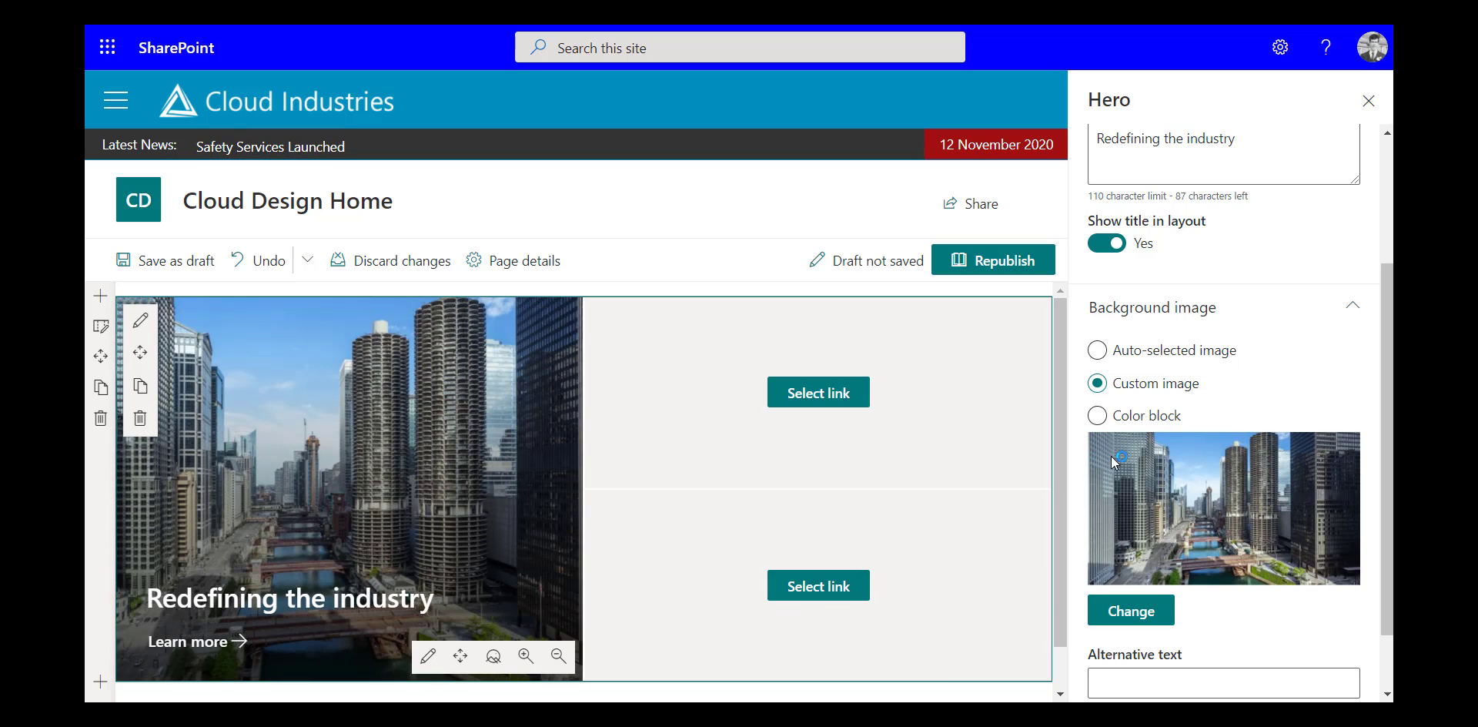
Change the call-to-action text to 'Continue reading' and begin linking the upper empty tile
scroll(1192, 489, "down", 1)
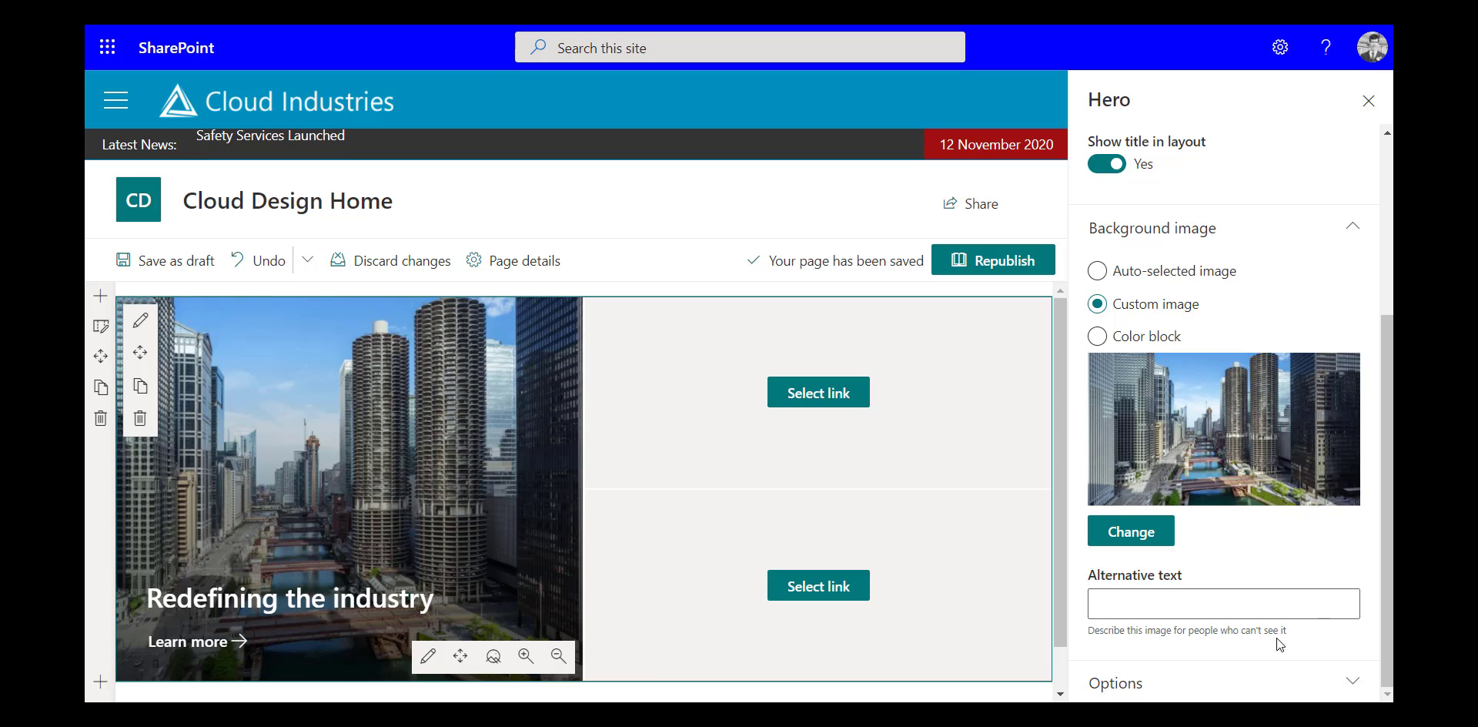
left_click(1361, 687)
scroll(1221, 570, "down", 3)
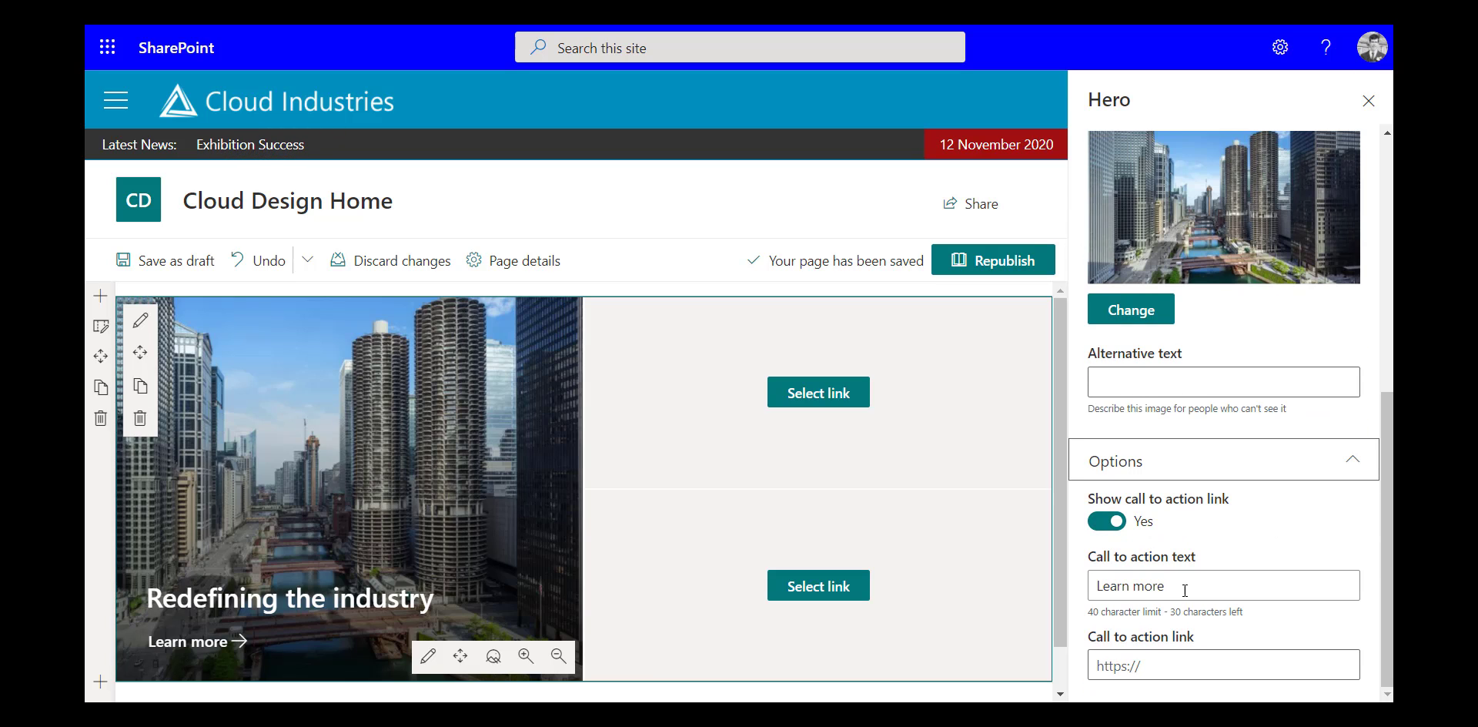
left_click(1198, 584)
key("ctrl+a")
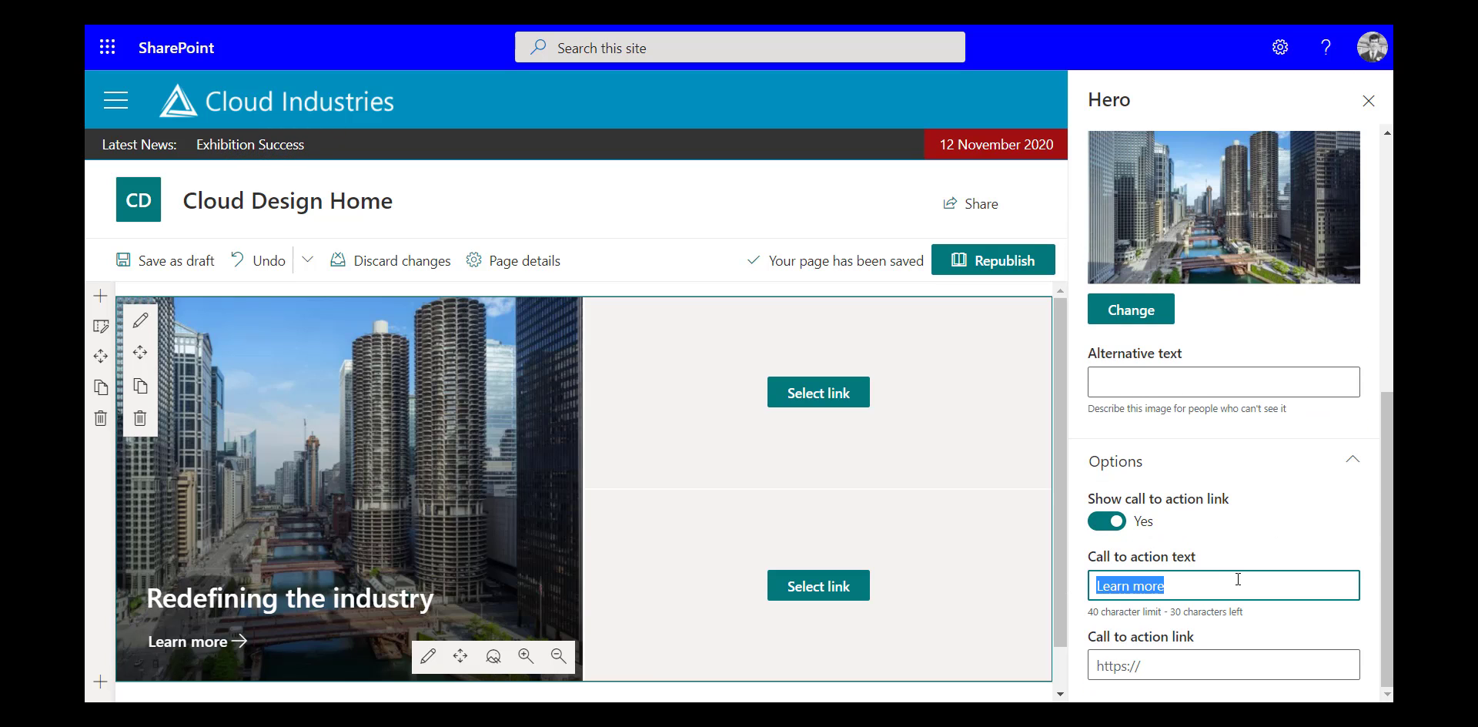
type("Continue reading")
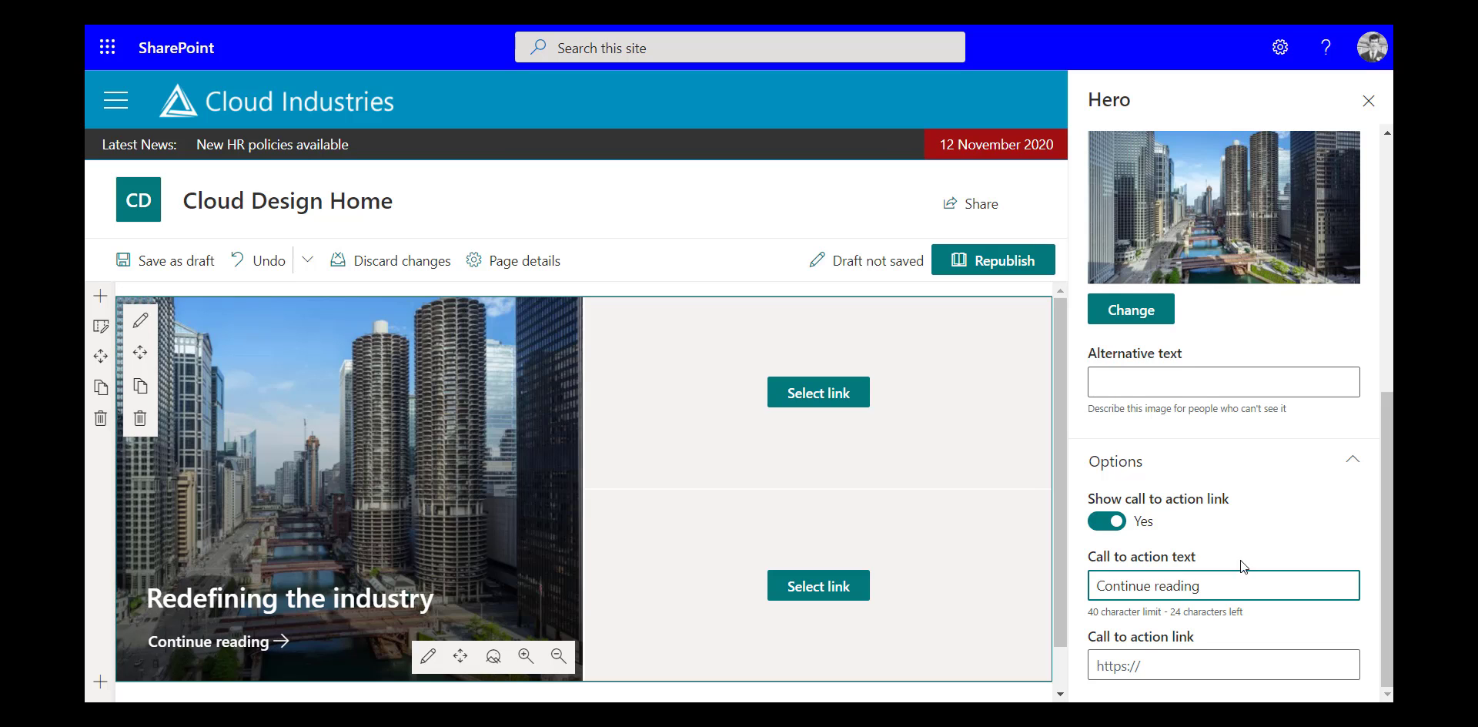
left_click(833, 392)
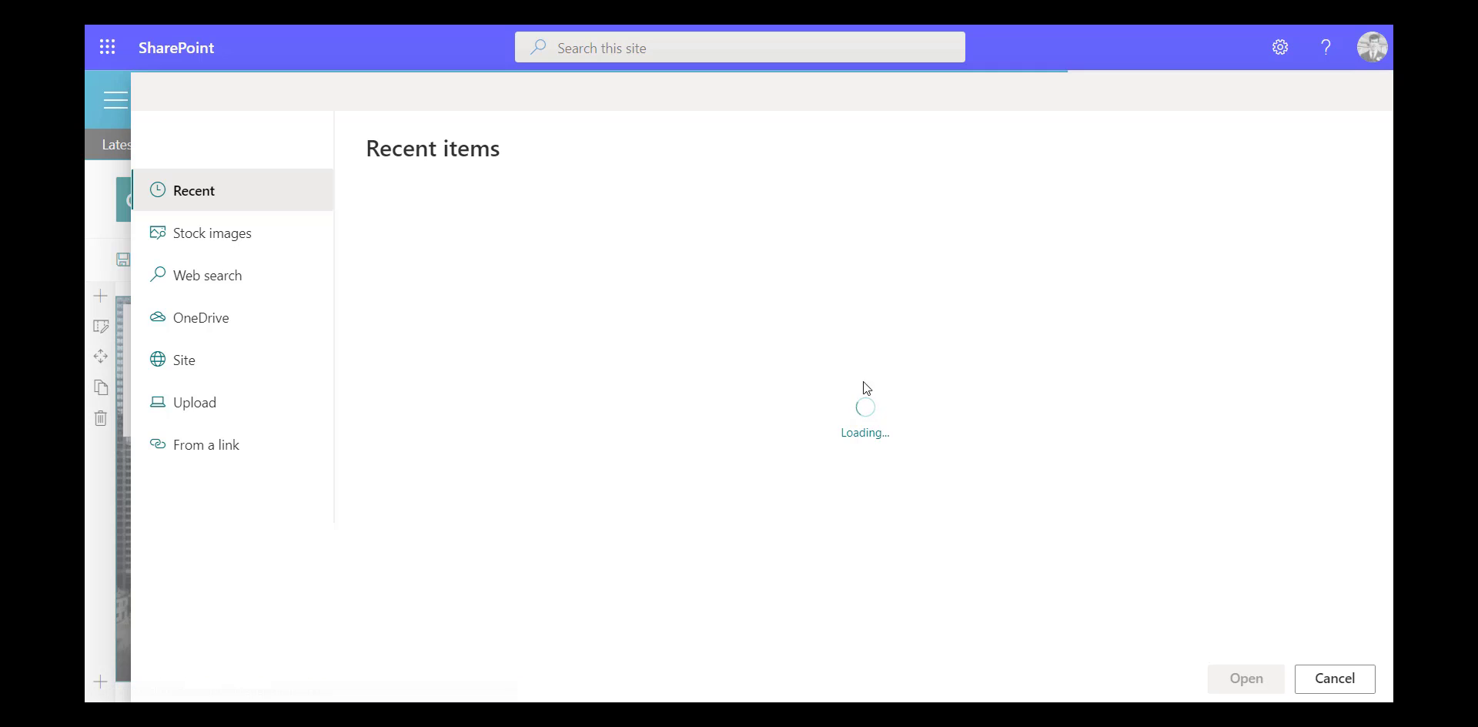
Link the top-right tile to the Home page and give it a custom background image
left_click(390, 259)
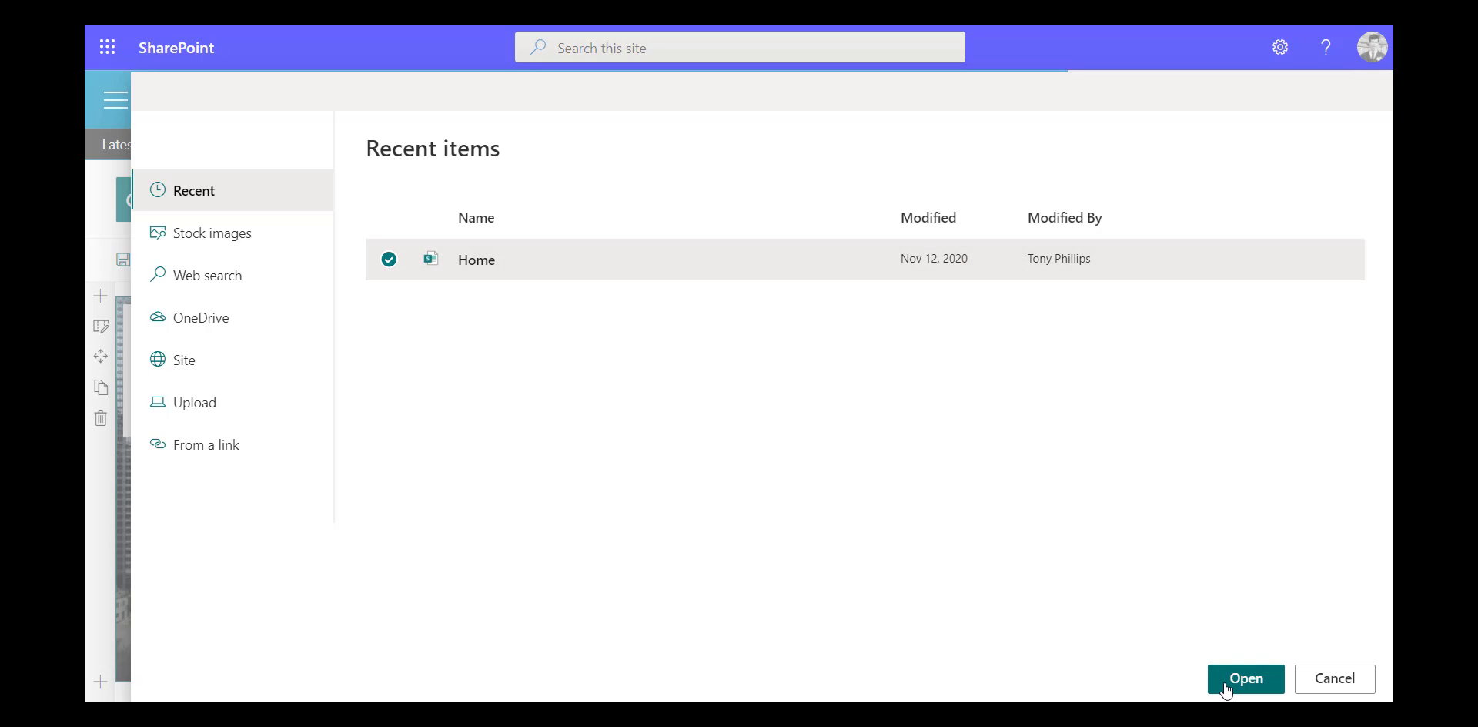
left_click(1226, 687)
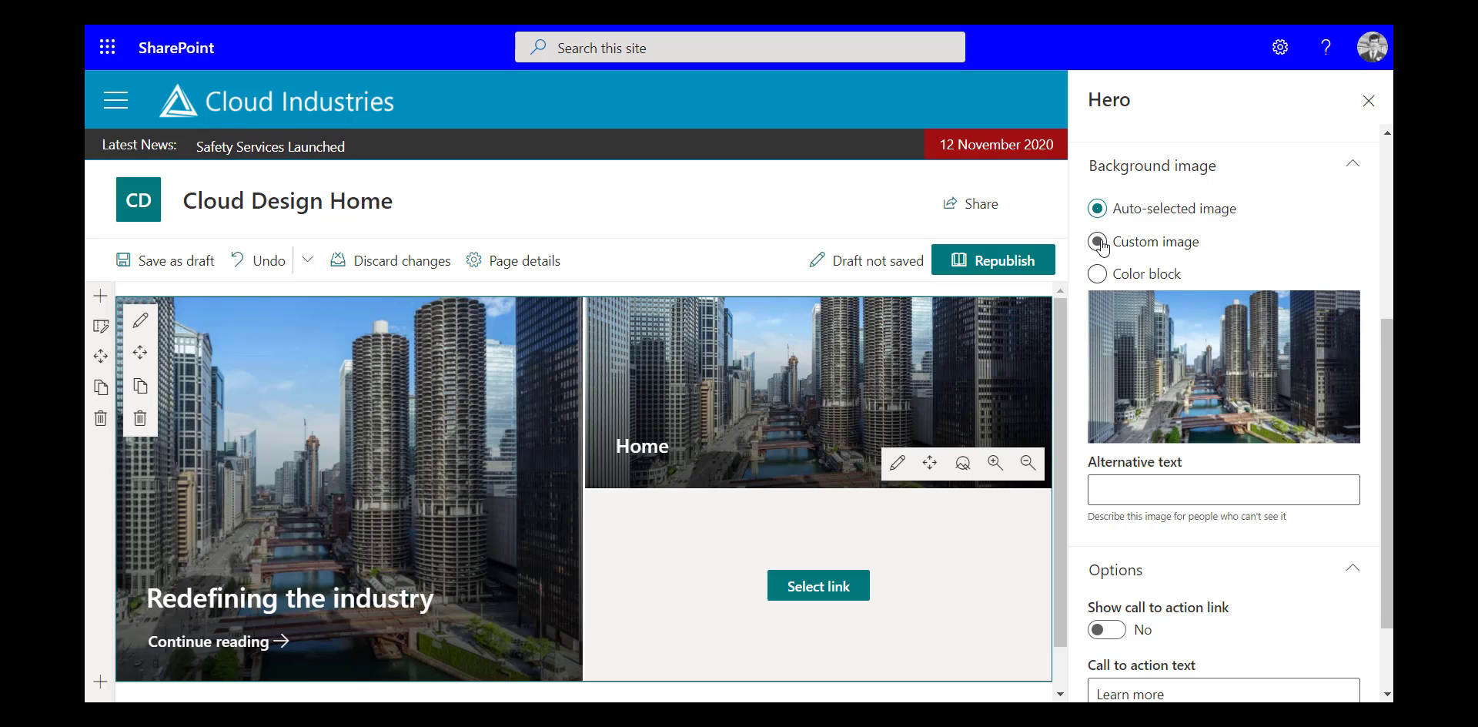
left_click(1099, 242)
left_click(1152, 469)
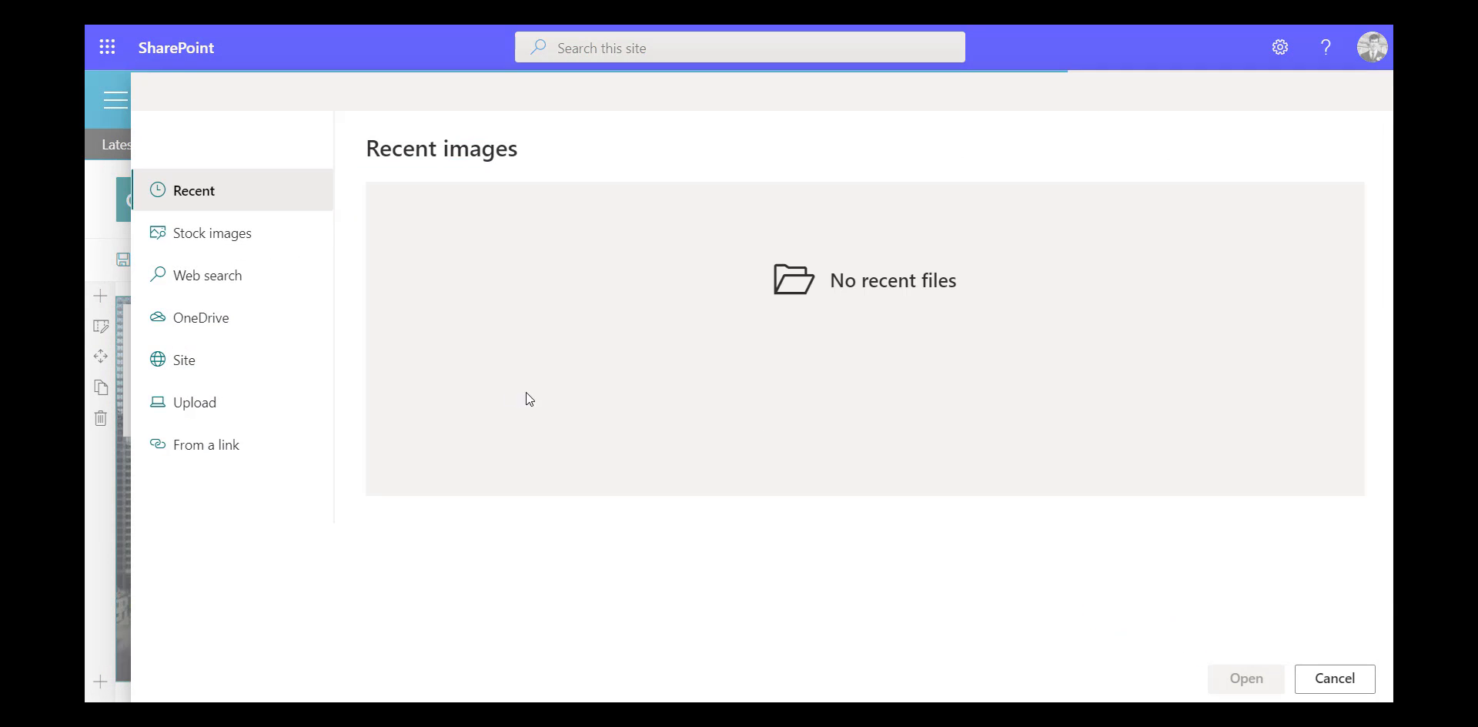
Upload the group team photo from the computer as that tile's background
left_click(235, 408)
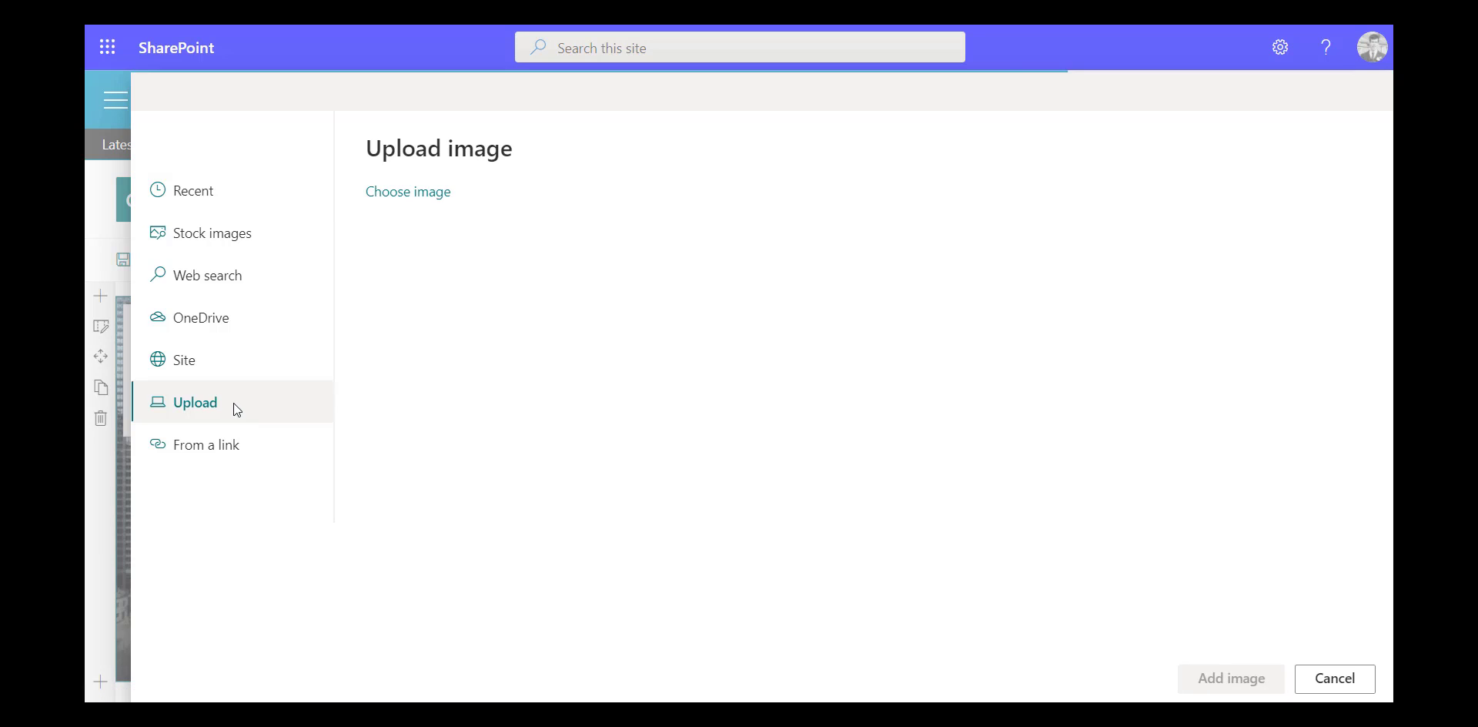
left_click(423, 194)
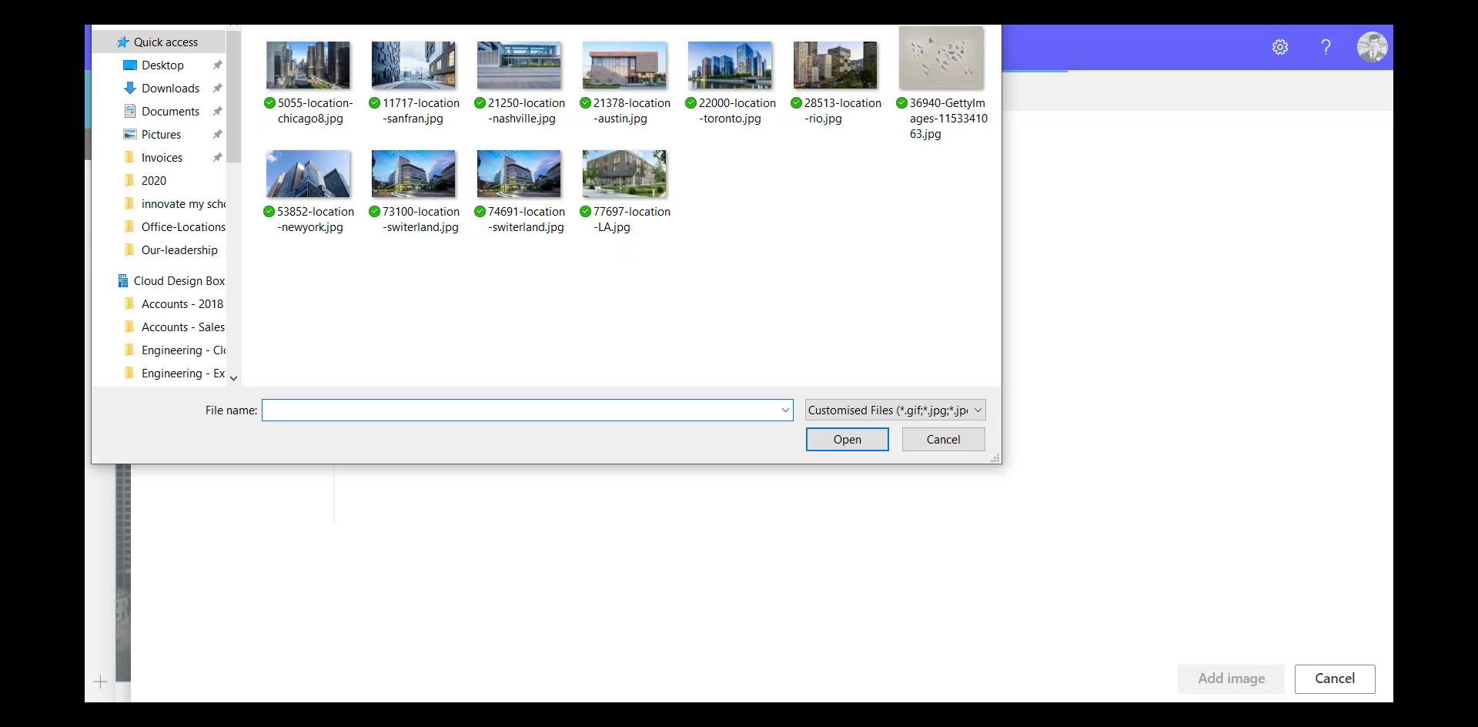
key("alt+Up")
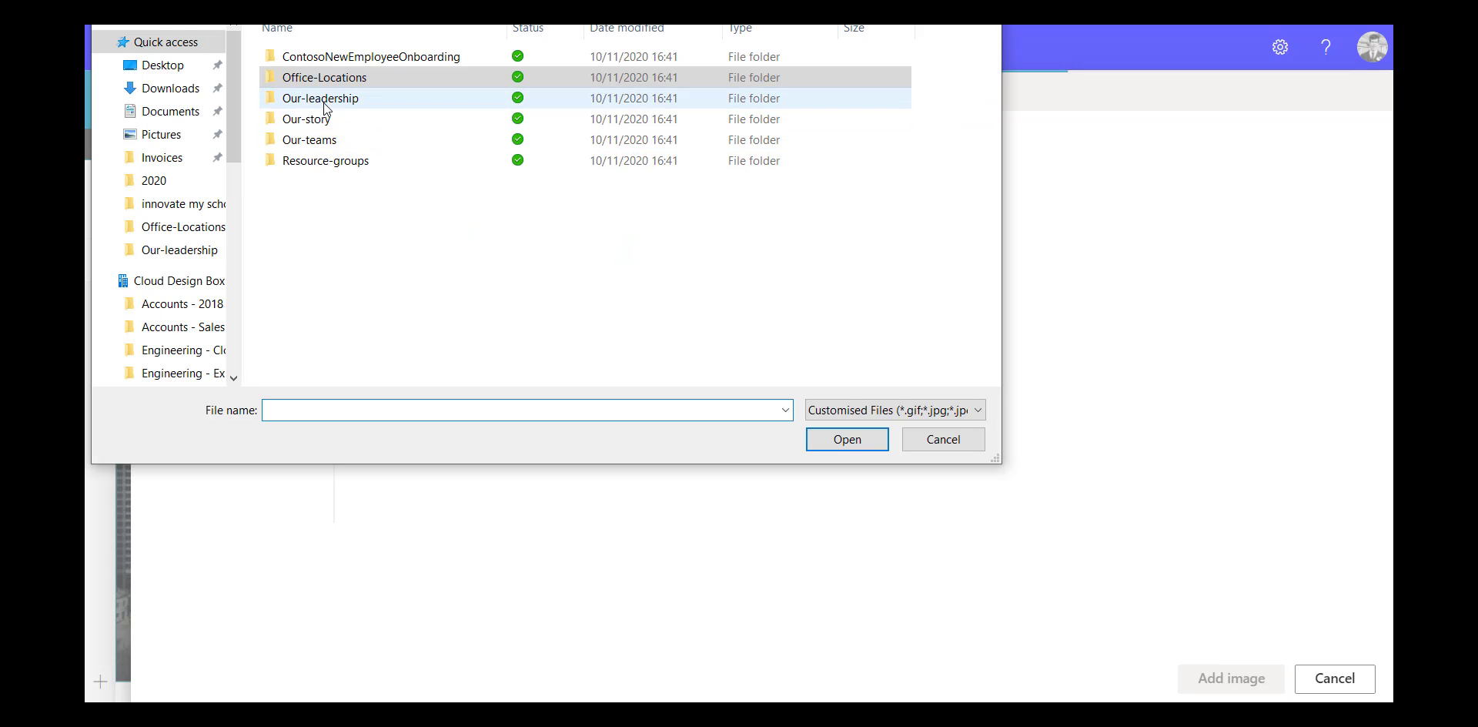
double_click(331, 99)
double_click(520, 81)
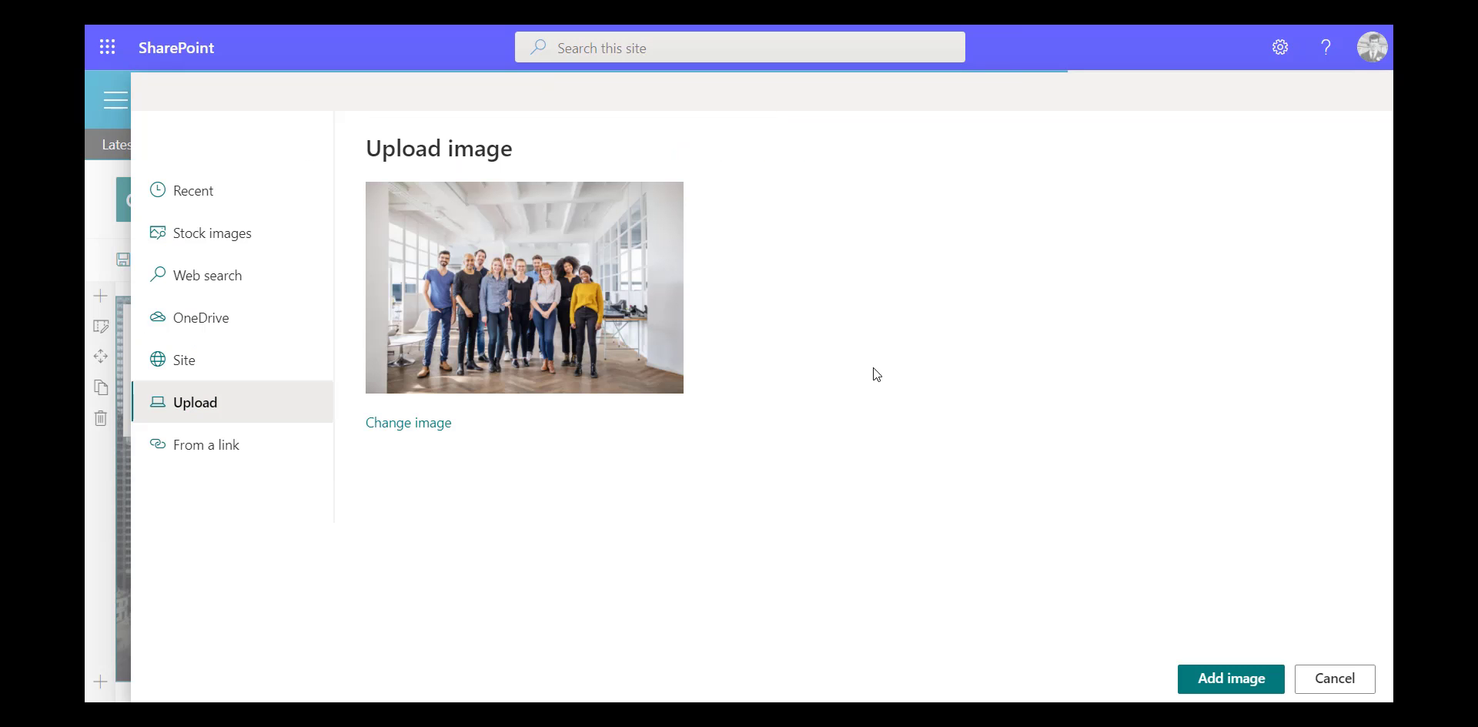
left_click(1221, 679)
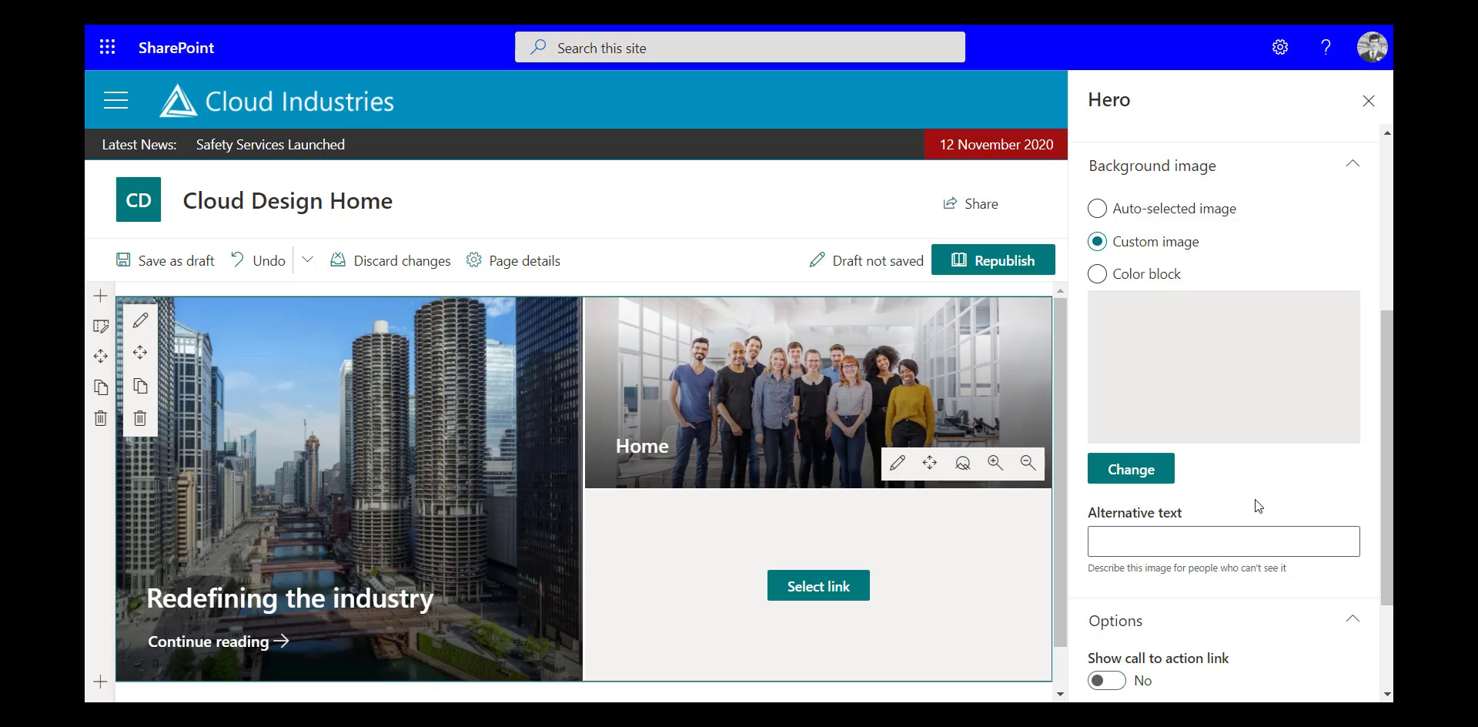
scroll(1238, 492, "up", 5)
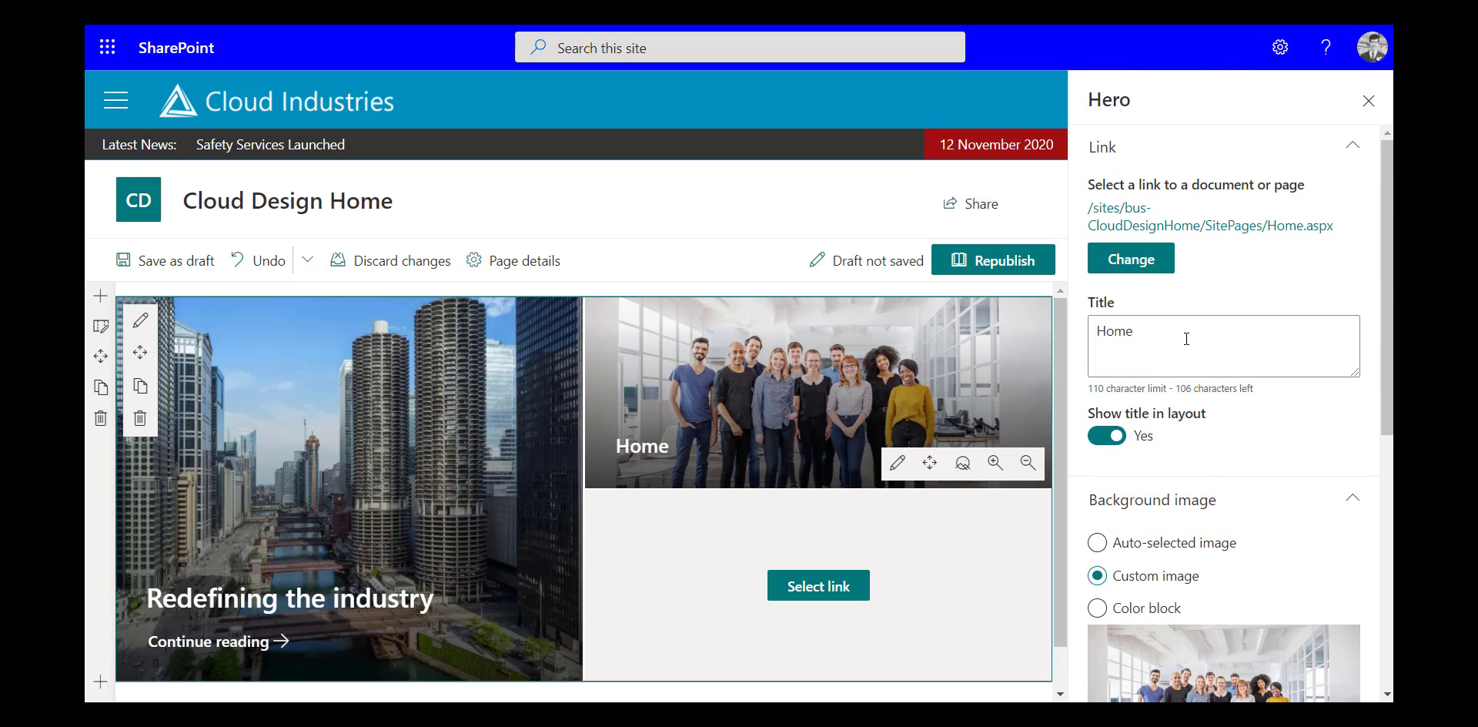
Retitle the team-photo tile 'Award winning marketing' with a 'How we do it' call-to-action link
double_click(1095, 334)
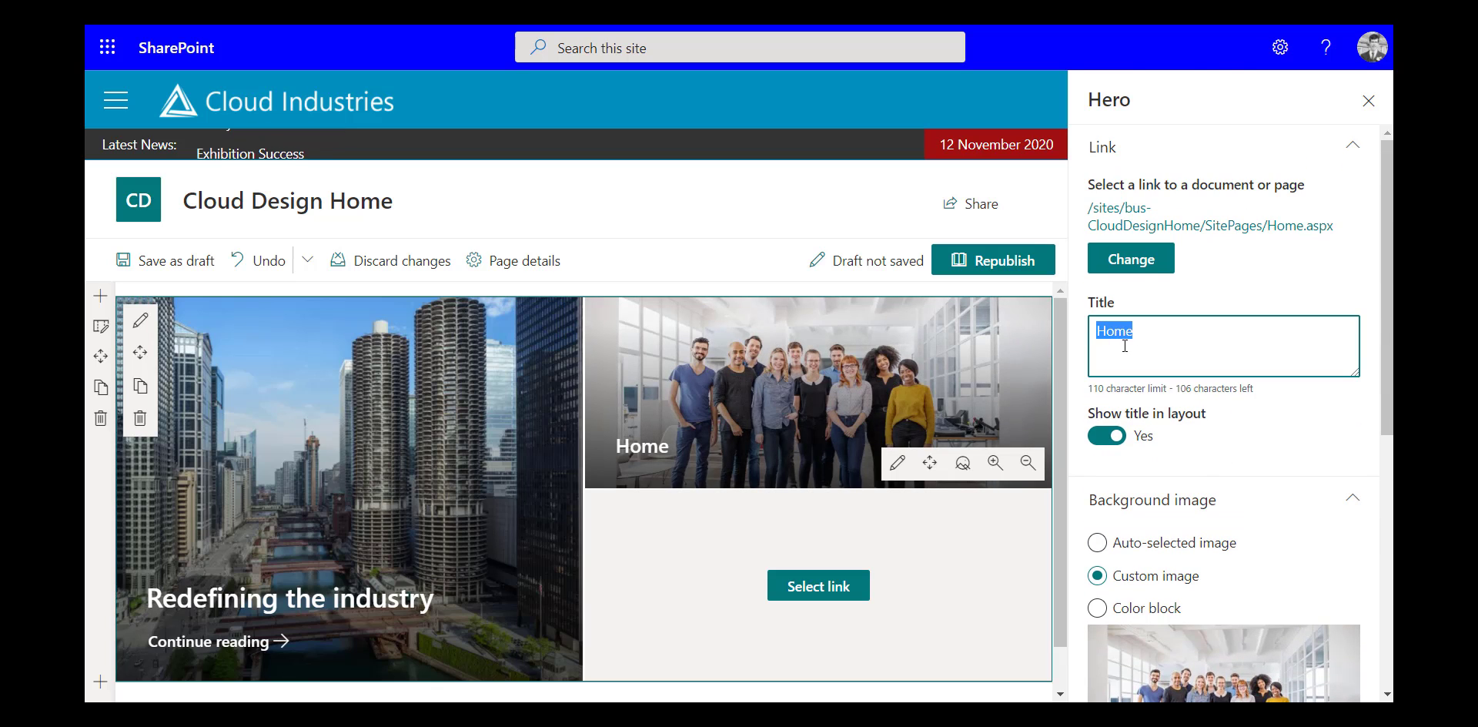
type("Award winning marketing")
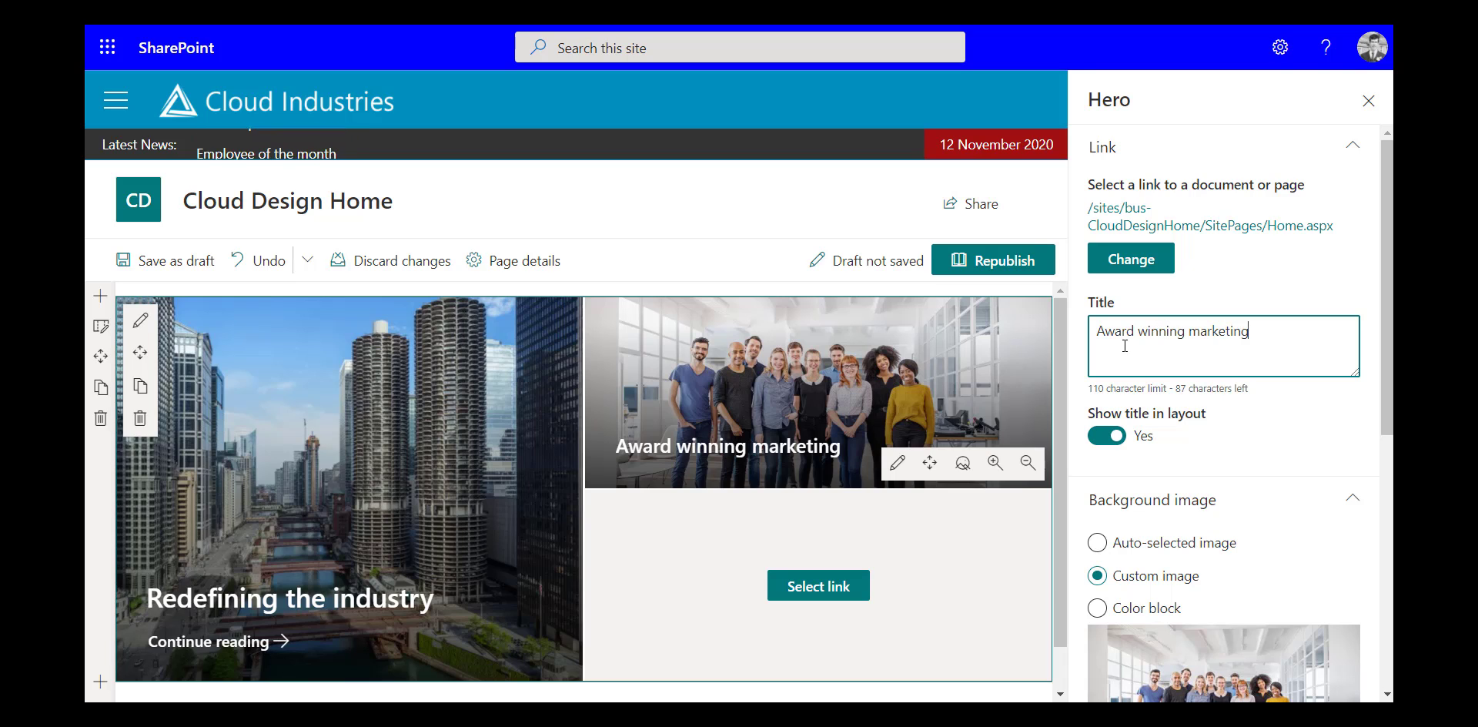
scroll(1161, 394, "down", 5)
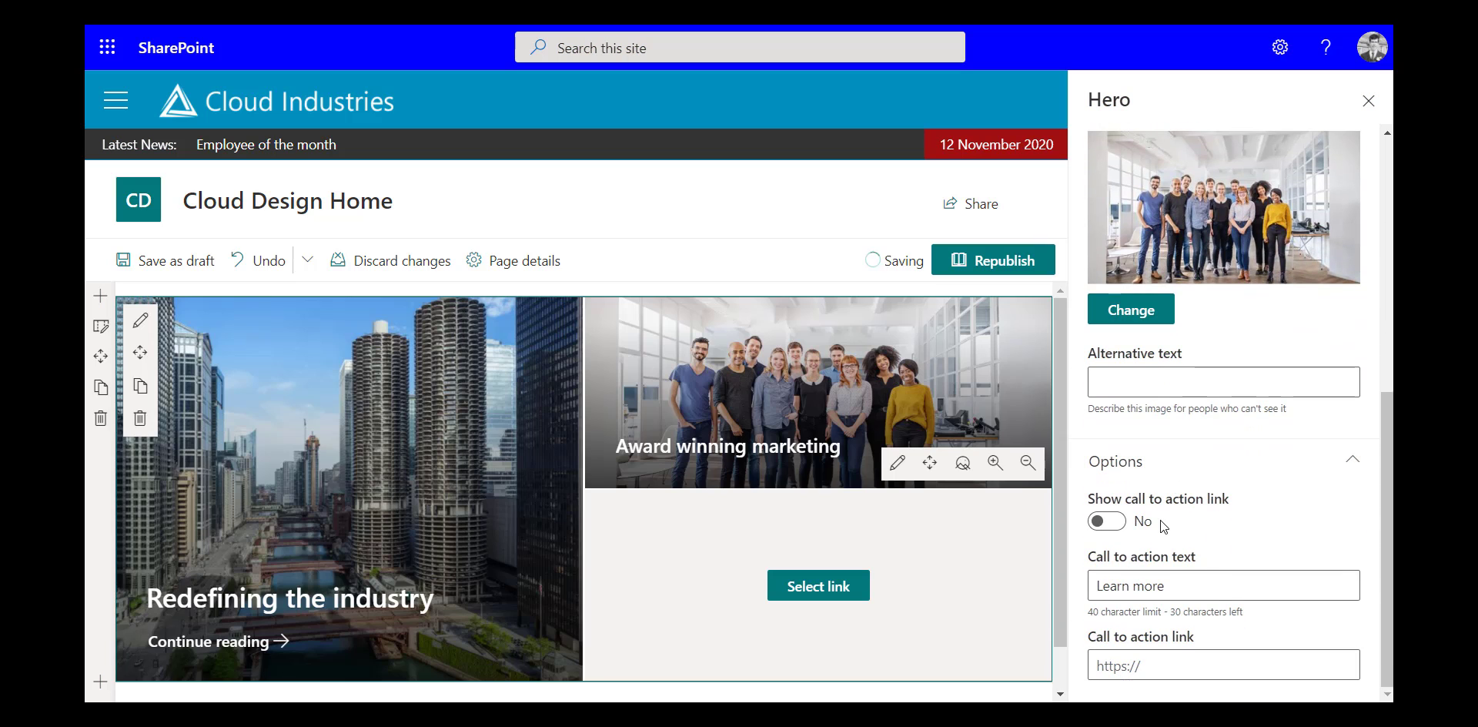
left_click(1153, 524)
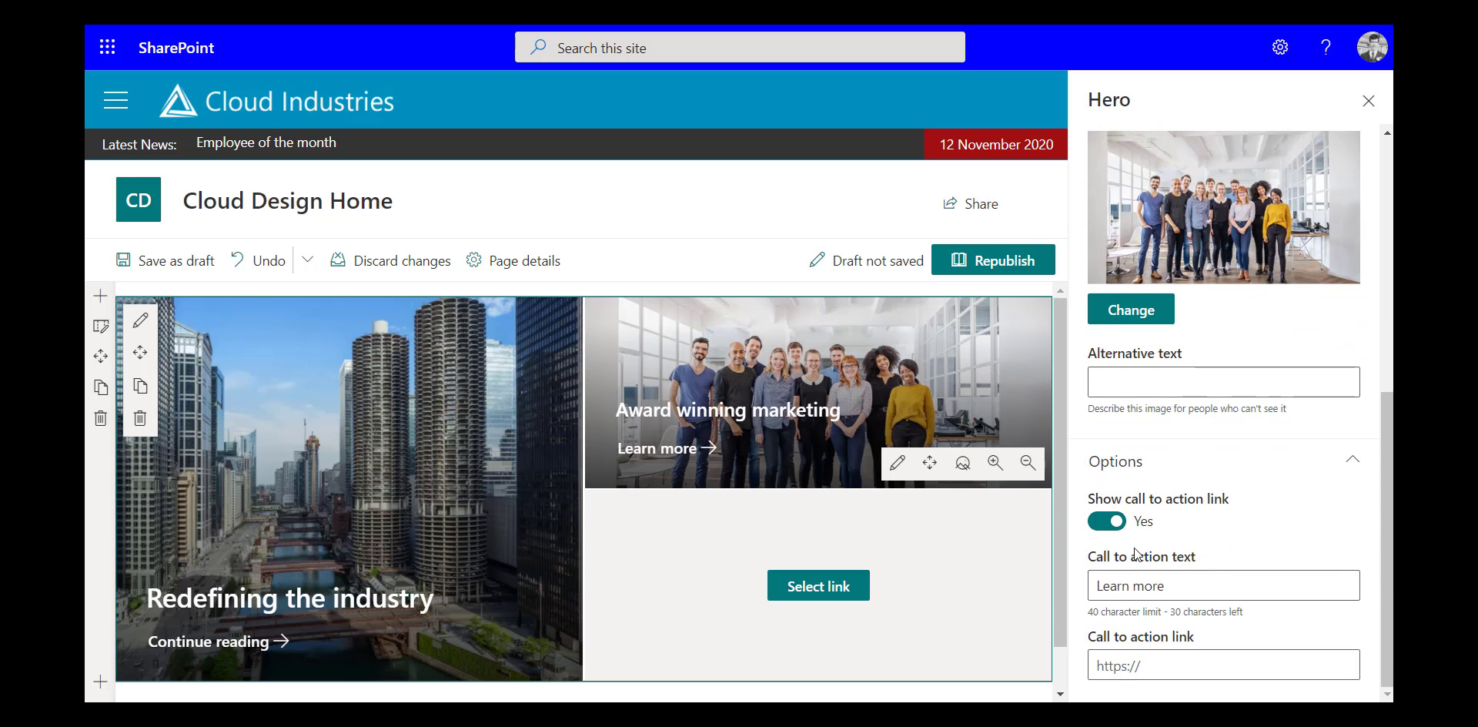
triple_click(1161, 588)
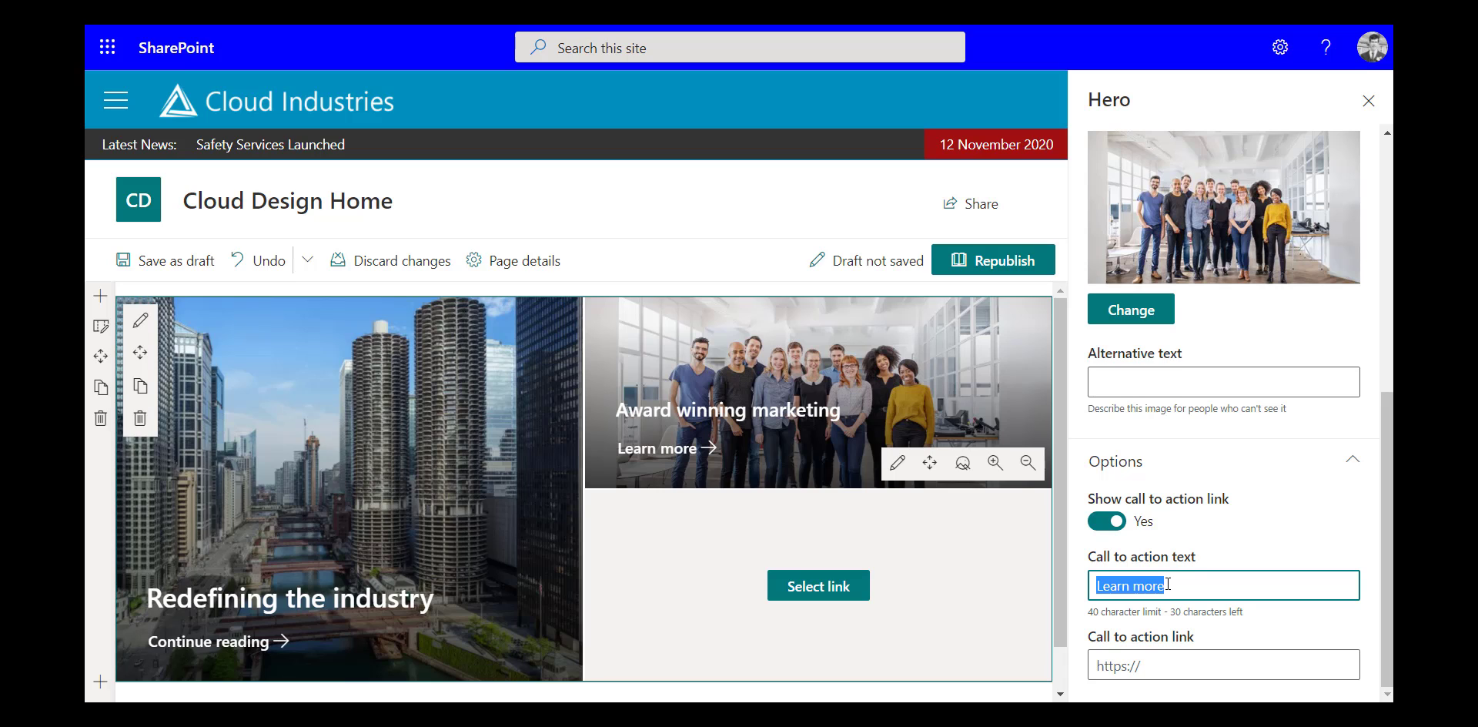
type("How we do it")
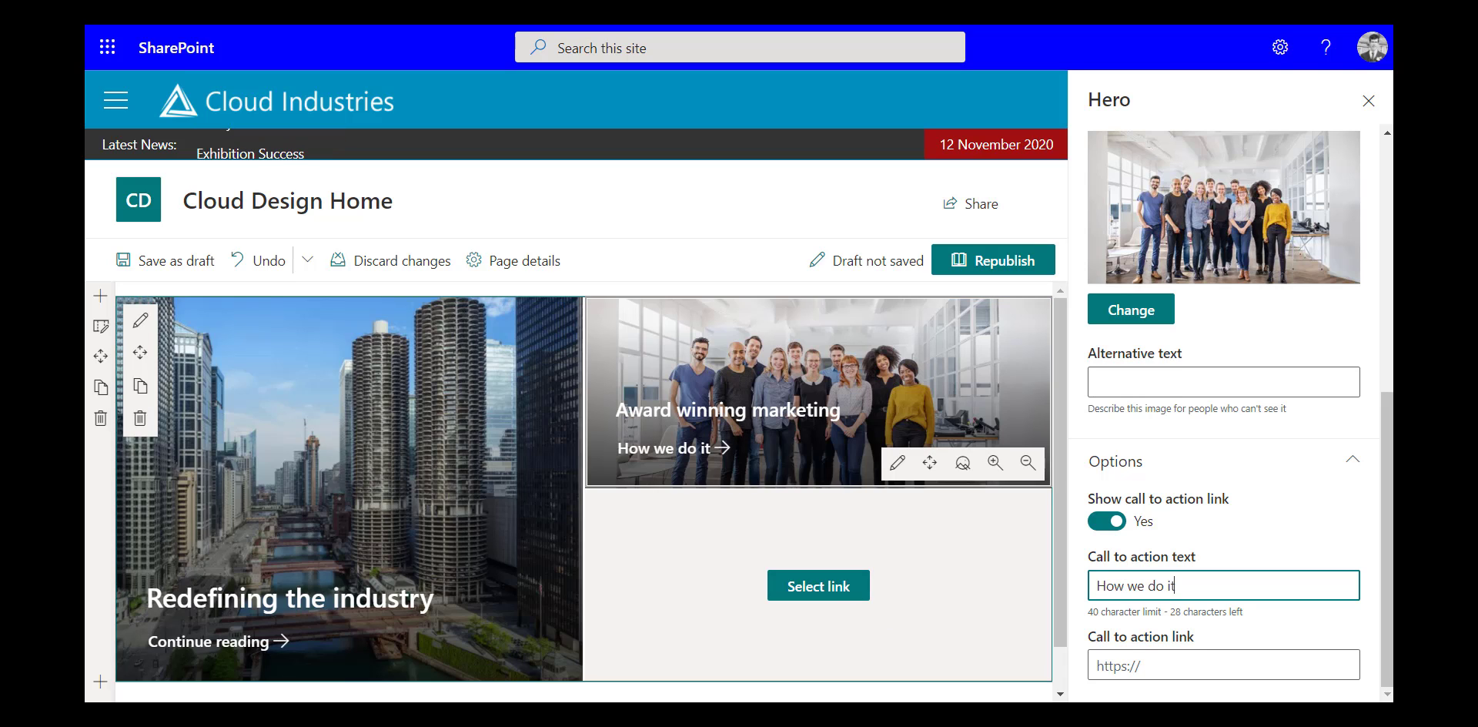
Link the lower-right tile to Home and upload the austin office building photo as its background
left_click(841, 594)
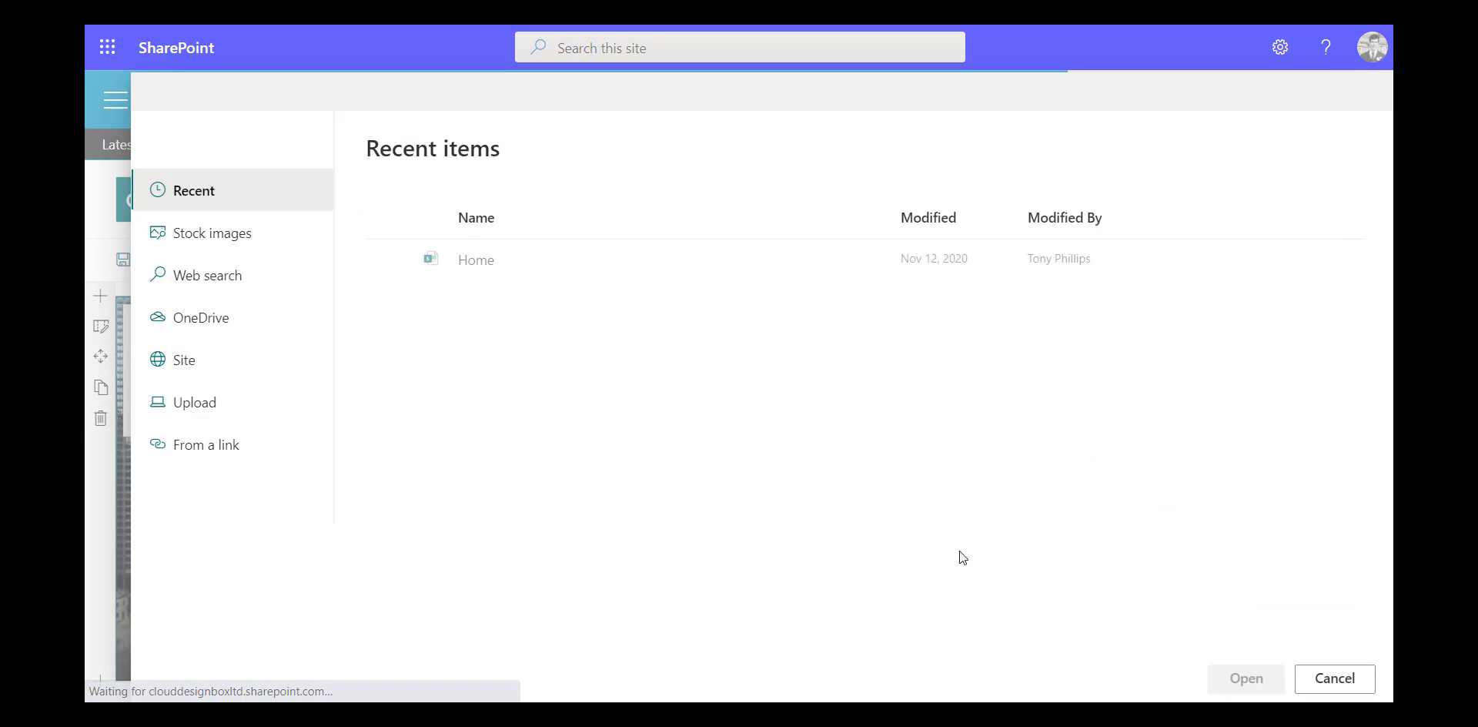
left_click(405, 264)
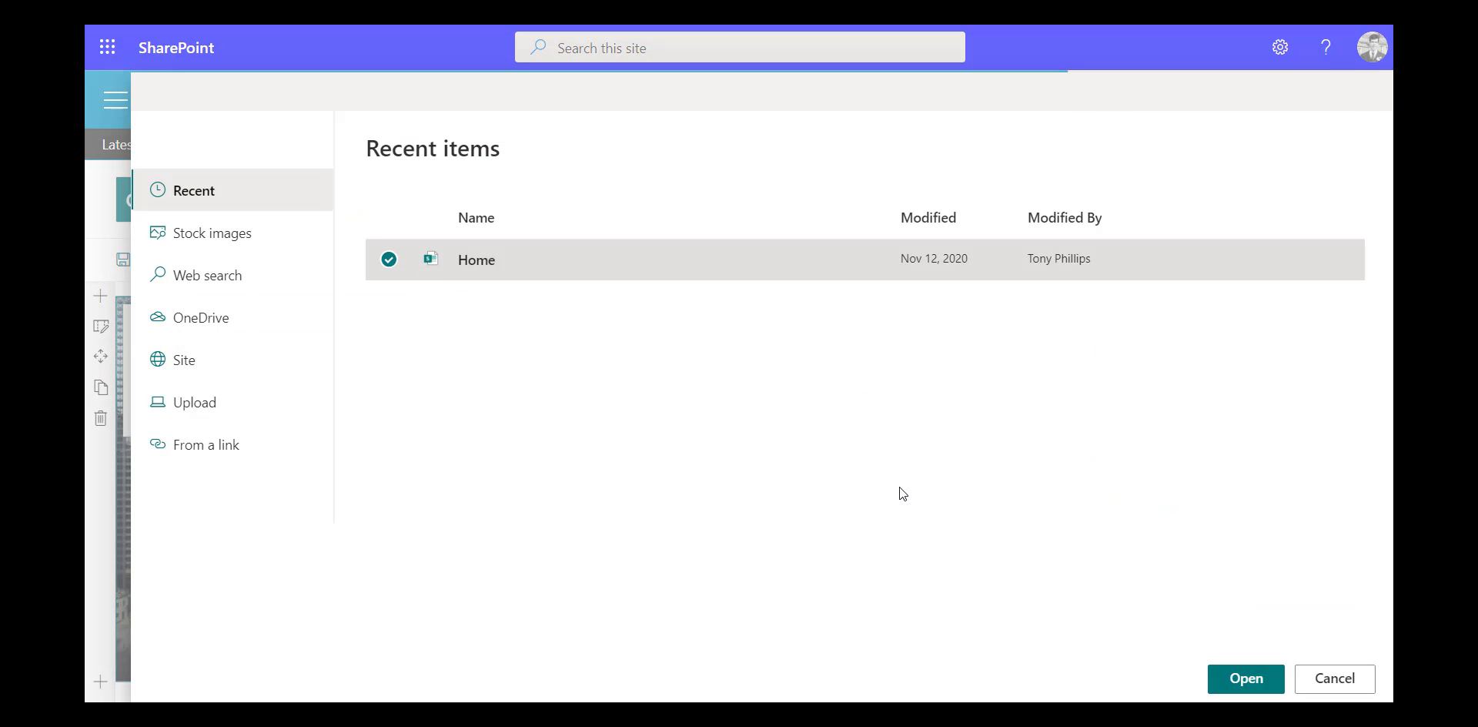
left_click(1246, 677)
left_click(1156, 243)
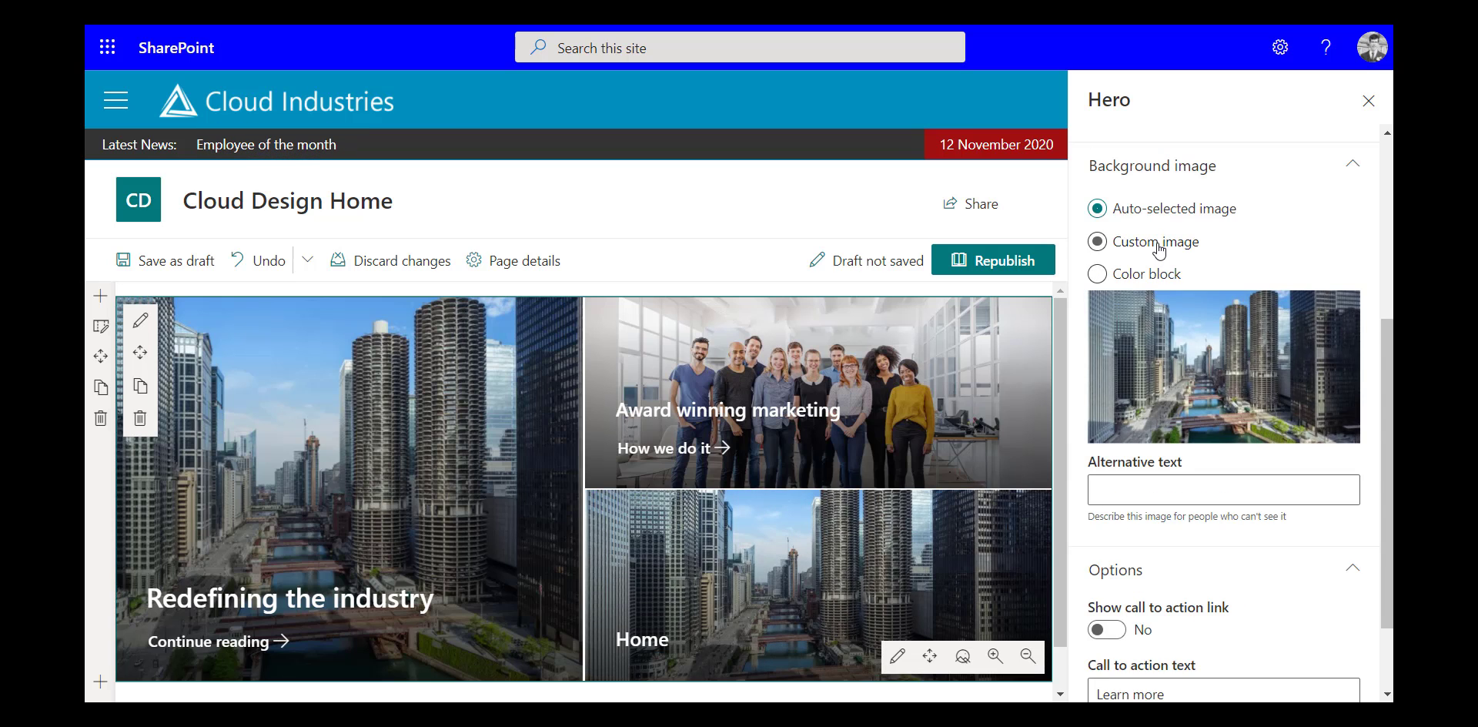
left_click(1149, 479)
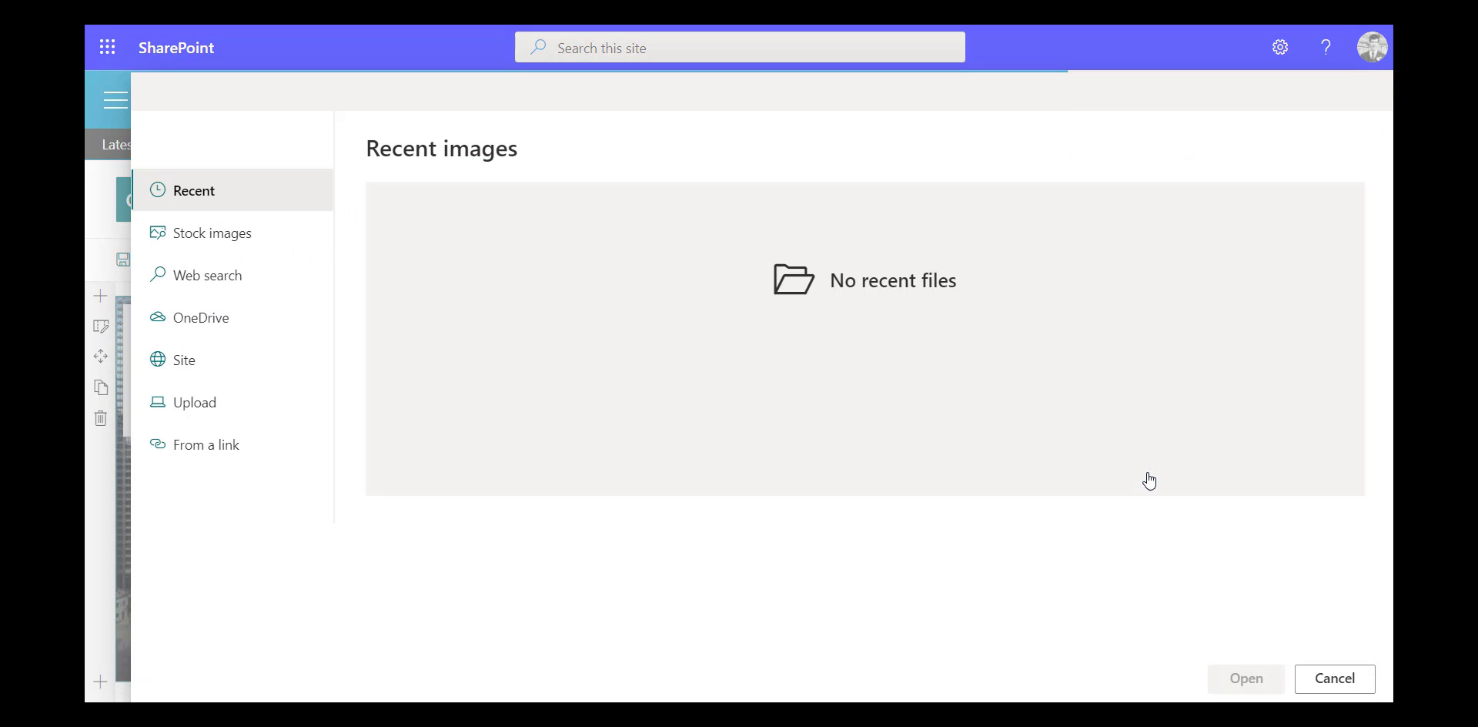
left_click(220, 405)
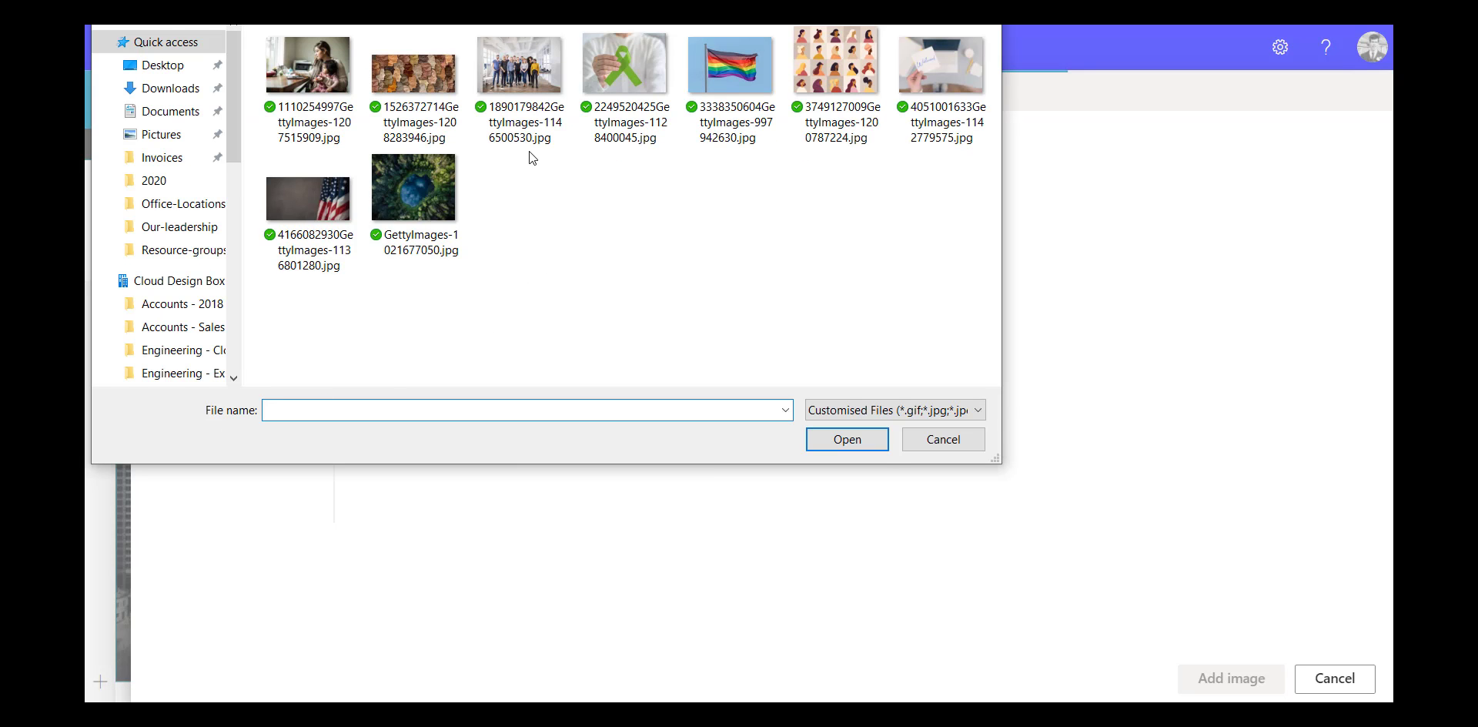
key("alt+Up")
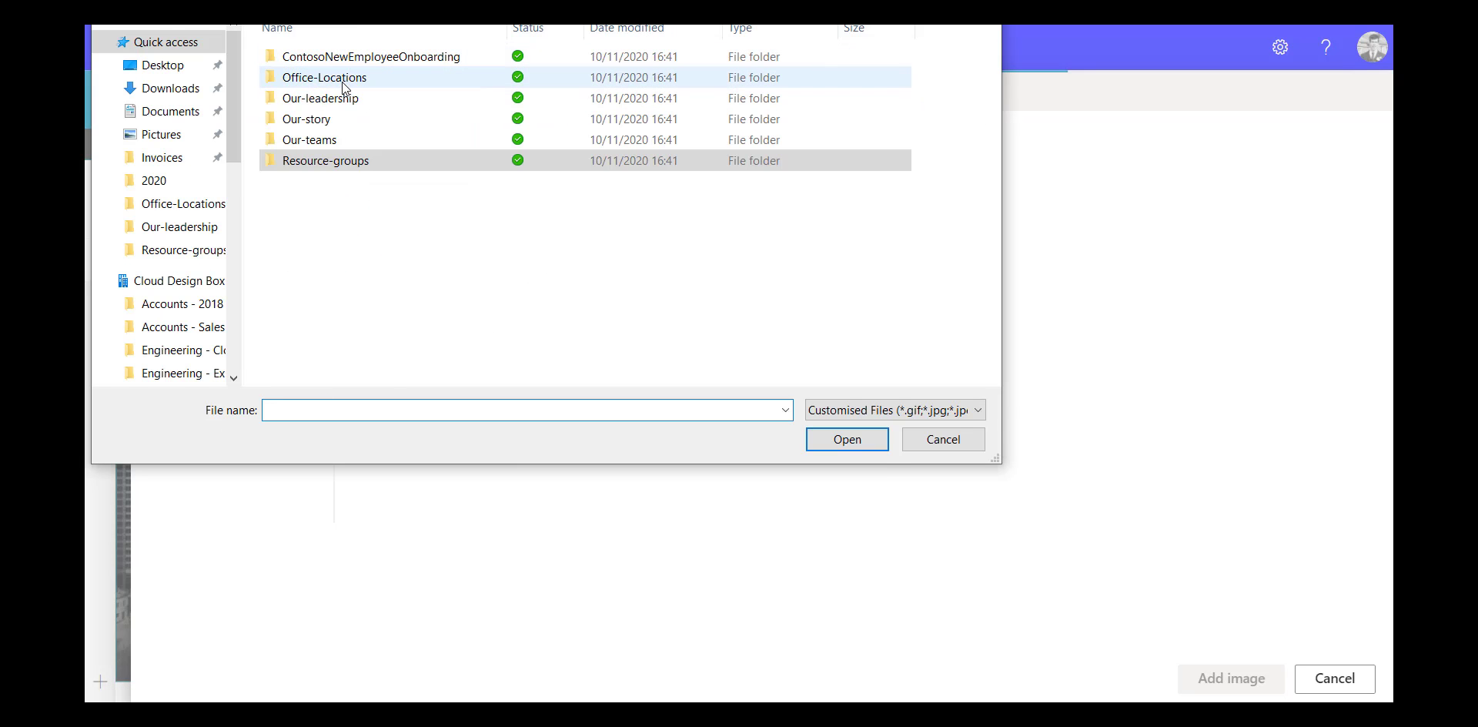
double_click(343, 86)
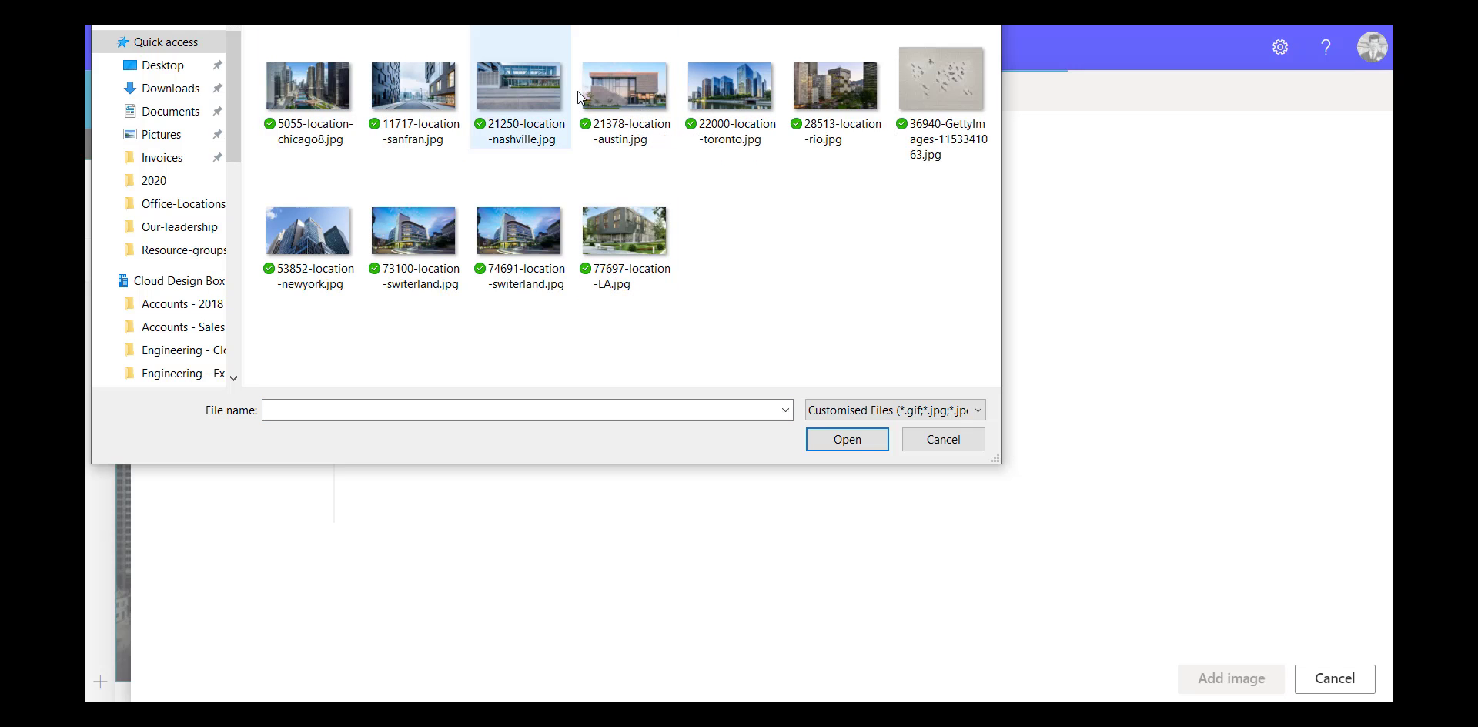
double_click(639, 101)
Title the lower tile 'New headquarters opens in Hull' and turn on its call-to-action link
scroll(1223, 385, "up", 4)
left_click(1214, 215)
type("New headquarters opens in Hull")
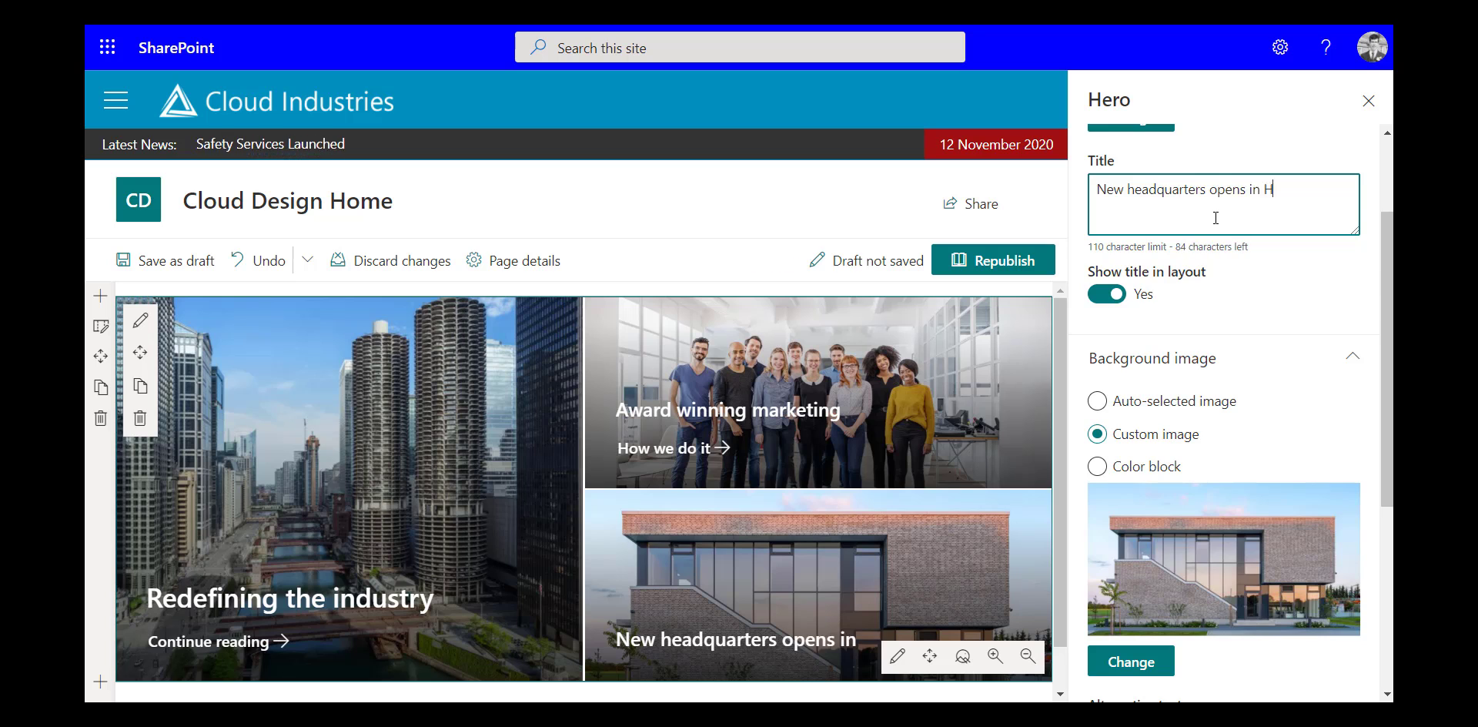
scroll(1224, 385, "down", 5)
left_click(1106, 520)
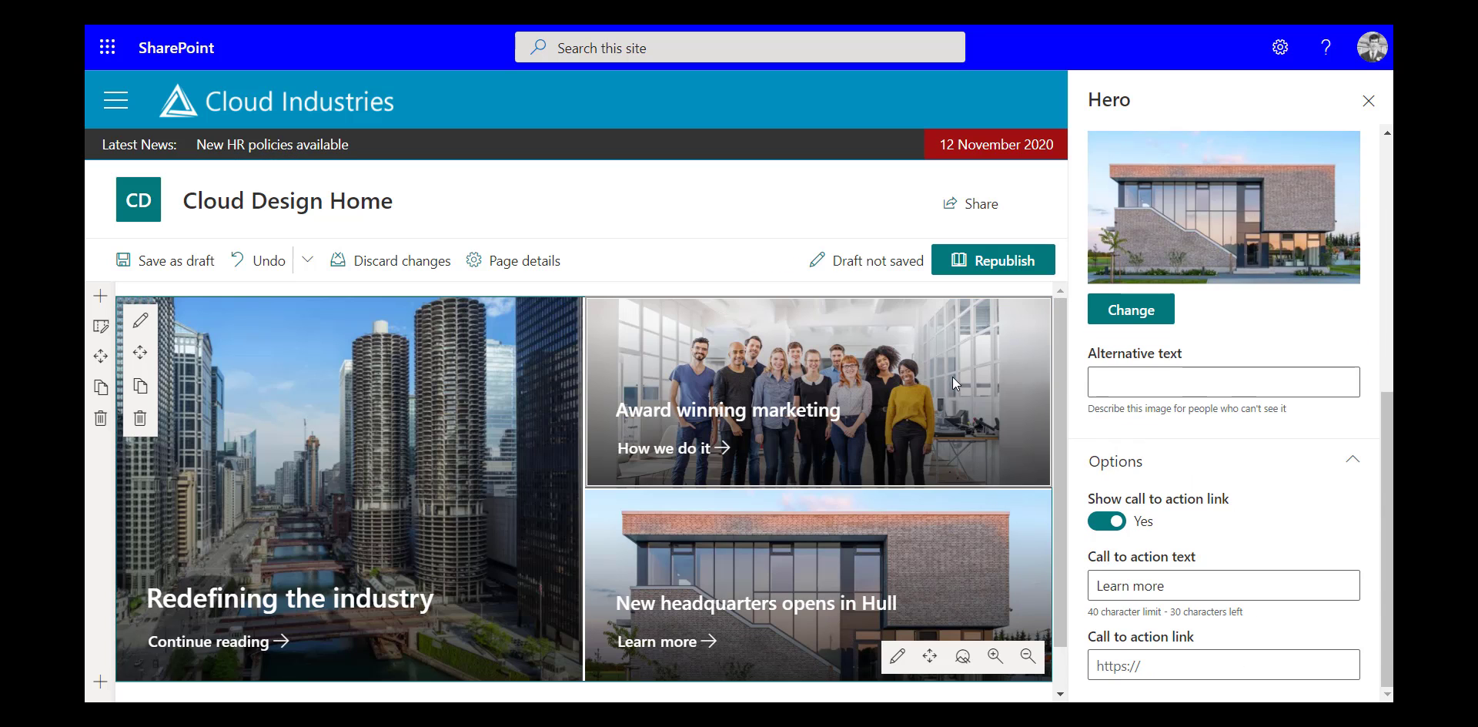
Close the tile settings and add a new section below the completed hero
left_click(1367, 102)
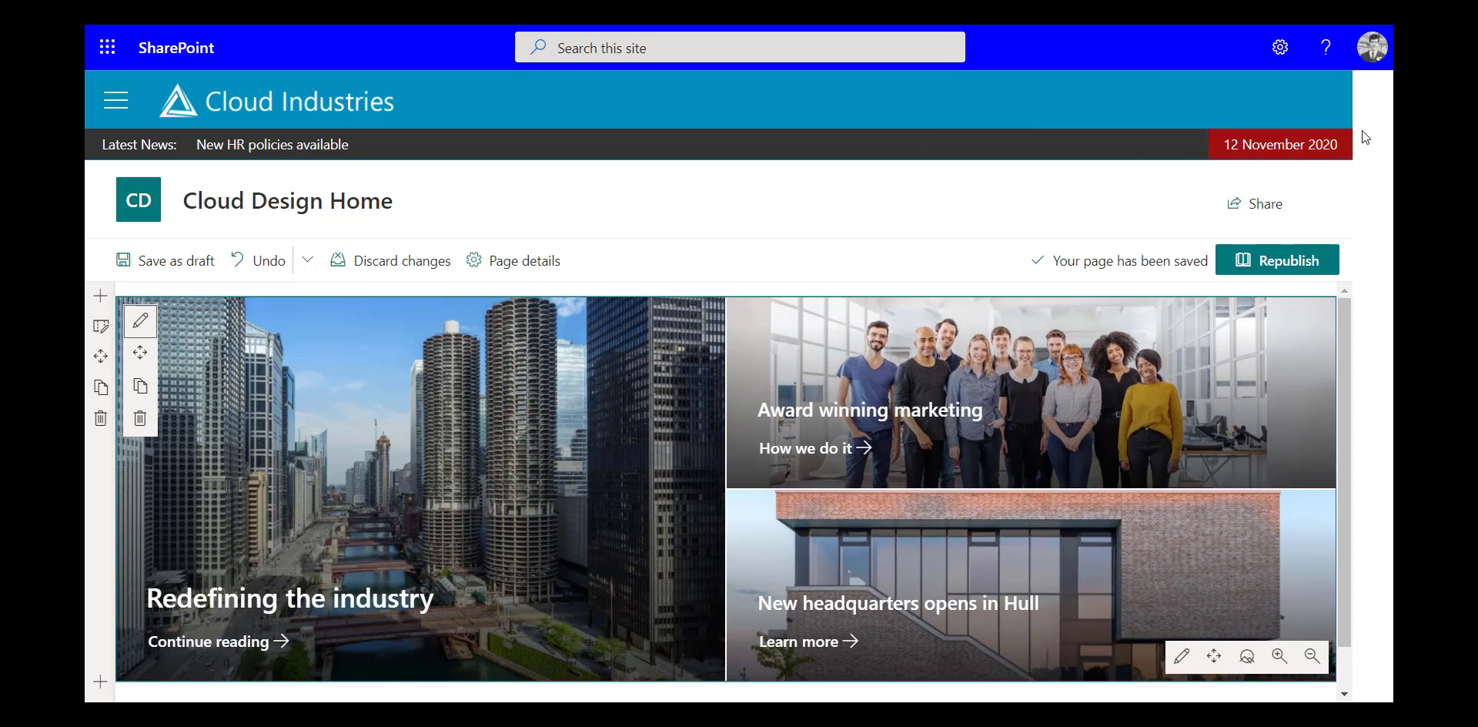
scroll(1176, 465, "down", 1)
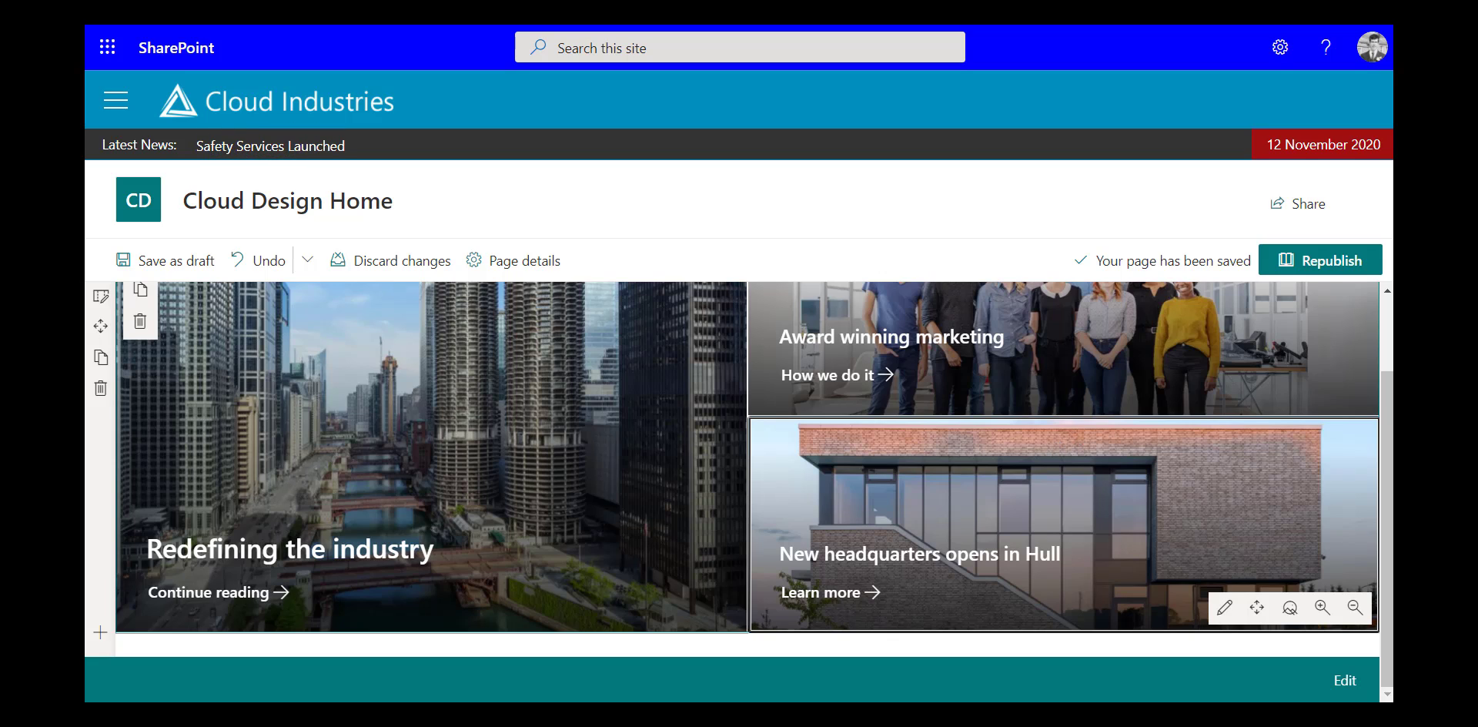
left_click(95, 633)
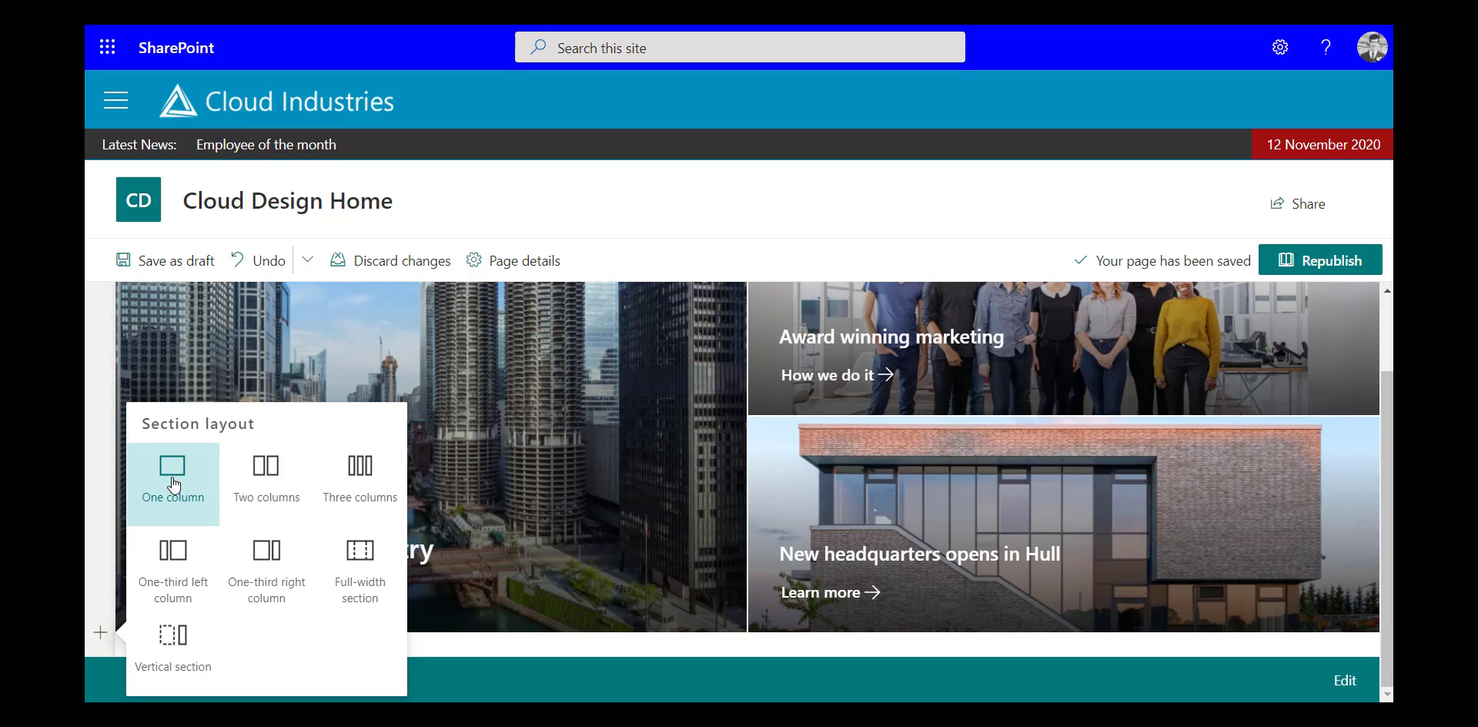
Choose the one-third left column layout and delete both columns' empty text boxes
left_click(172, 564)
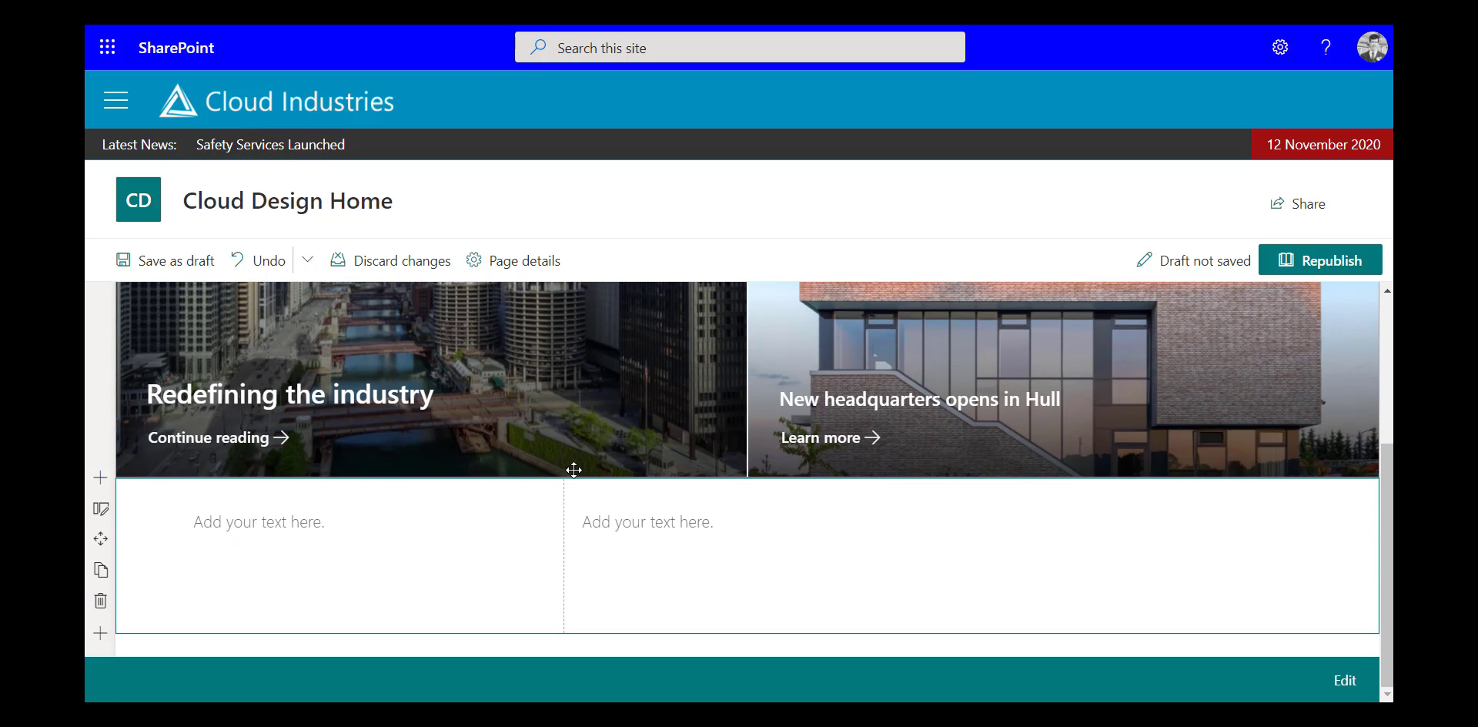
left_click(293, 534)
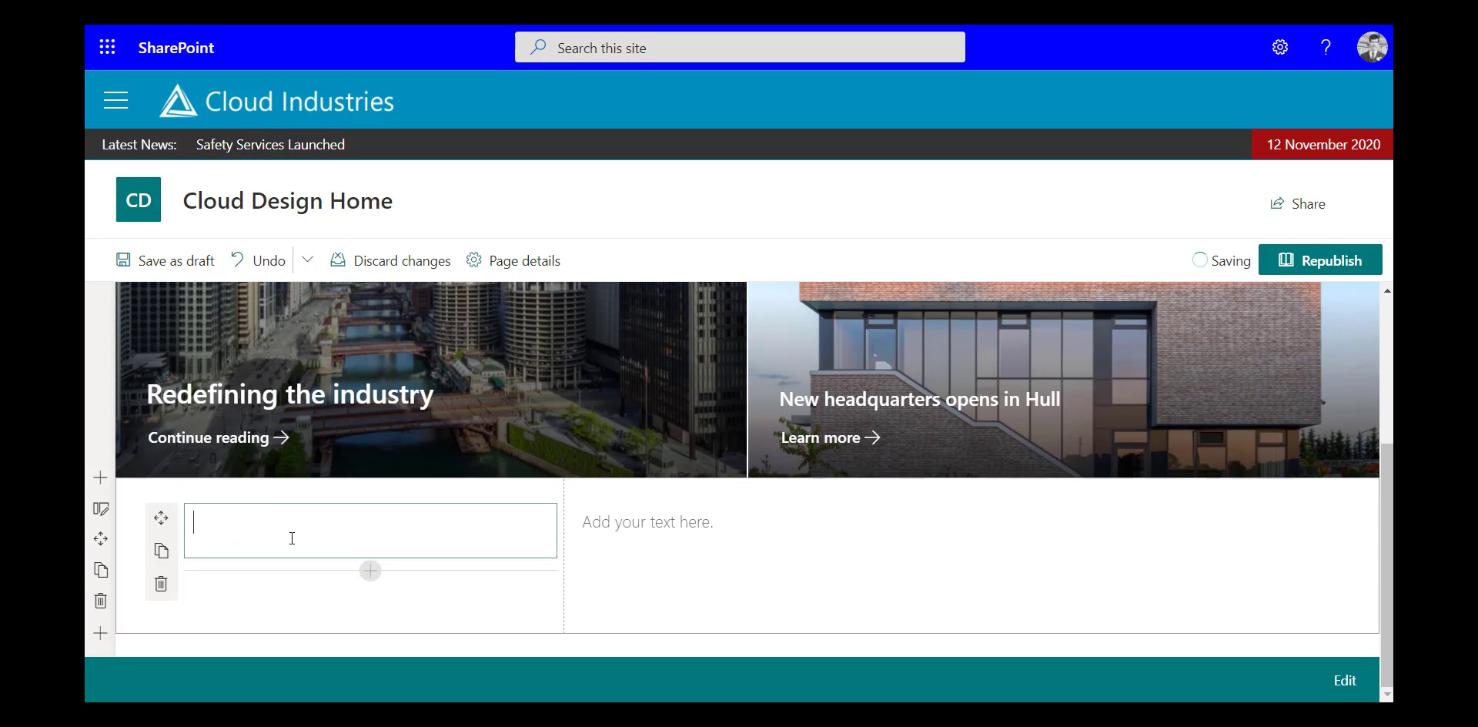
left_click(161, 584)
left_click(693, 570)
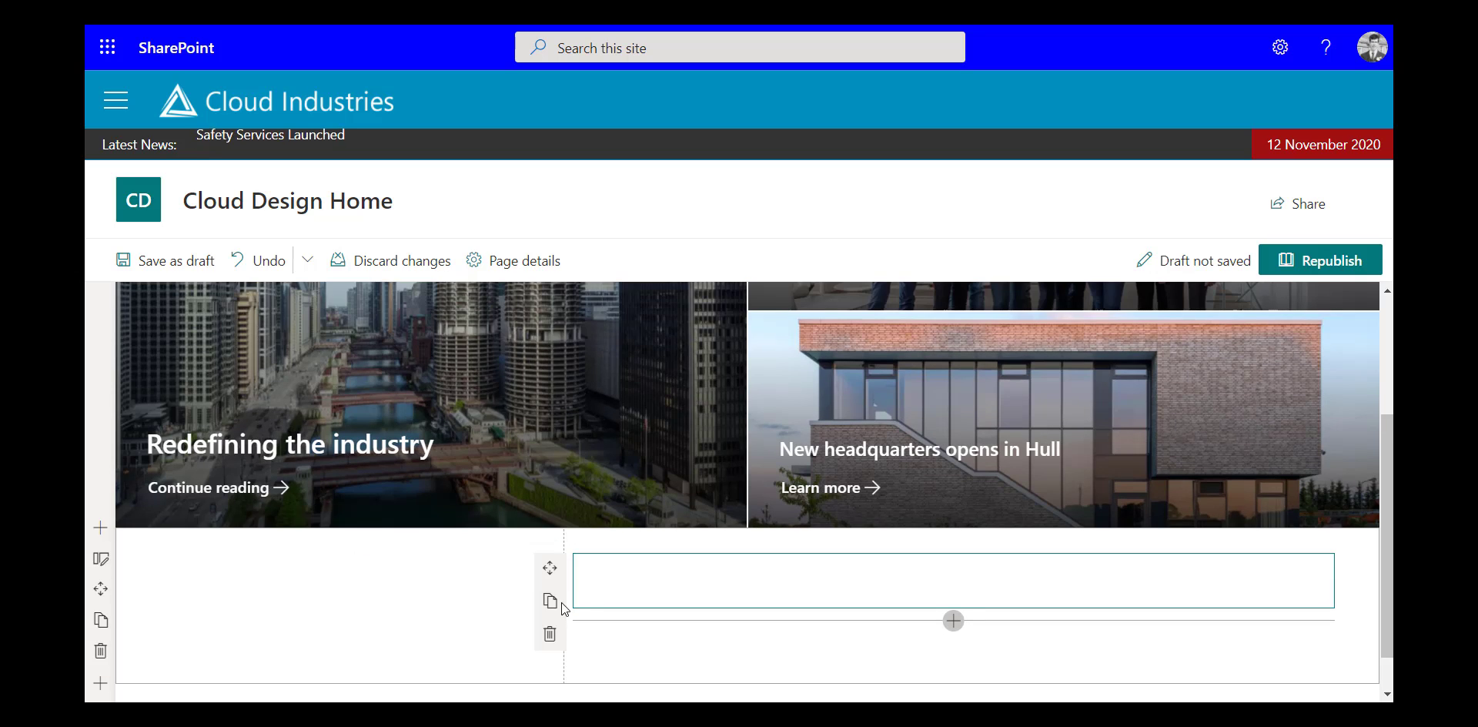
left_click(548, 634)
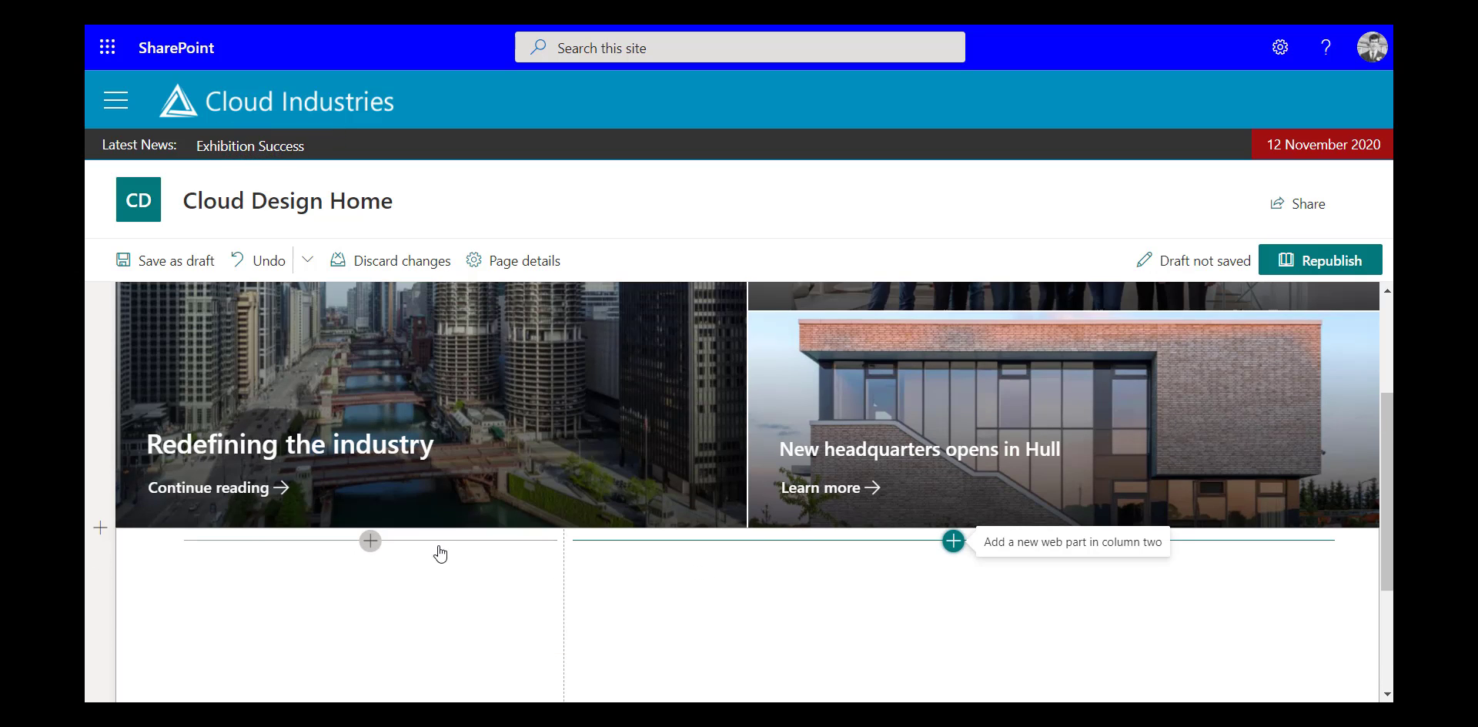
Insert a Spacer in the left column and set its height to 36 pixels
left_click(370, 541)
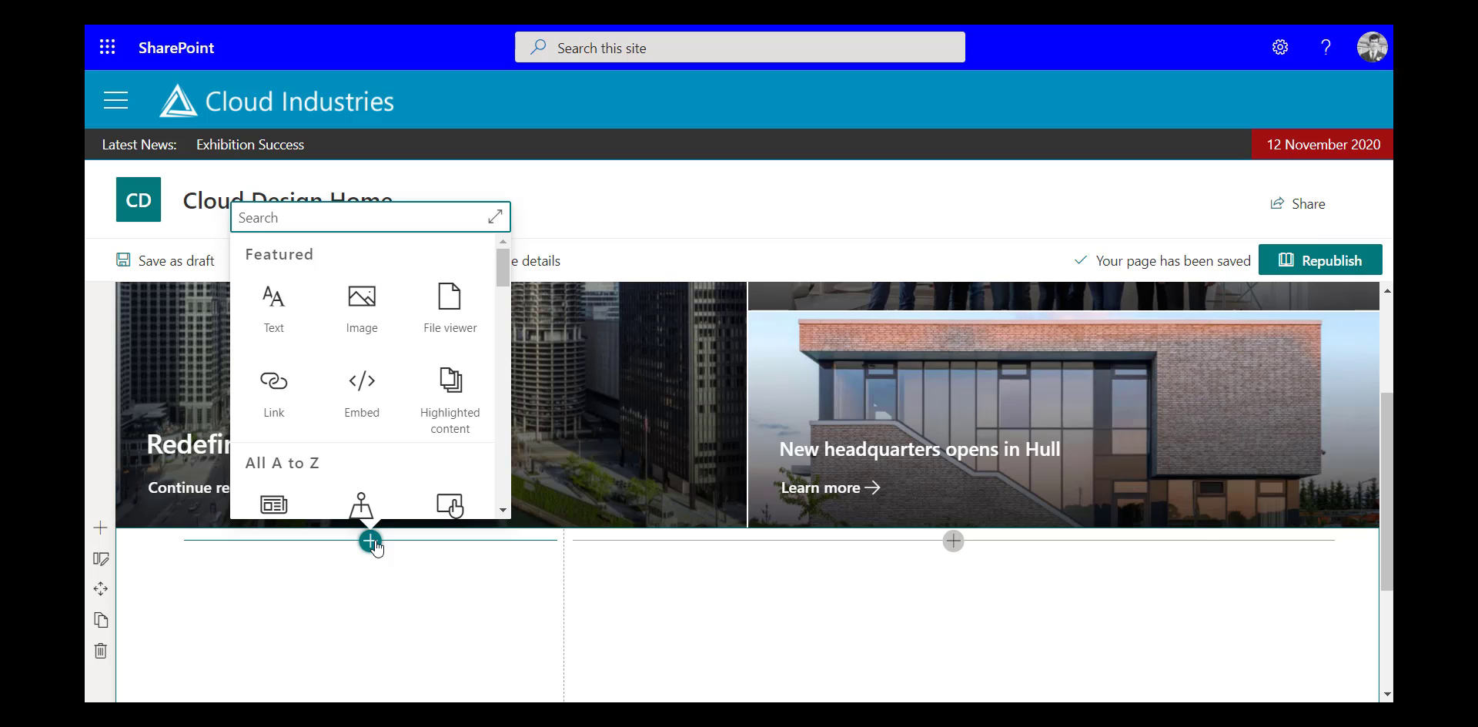
type("spac")
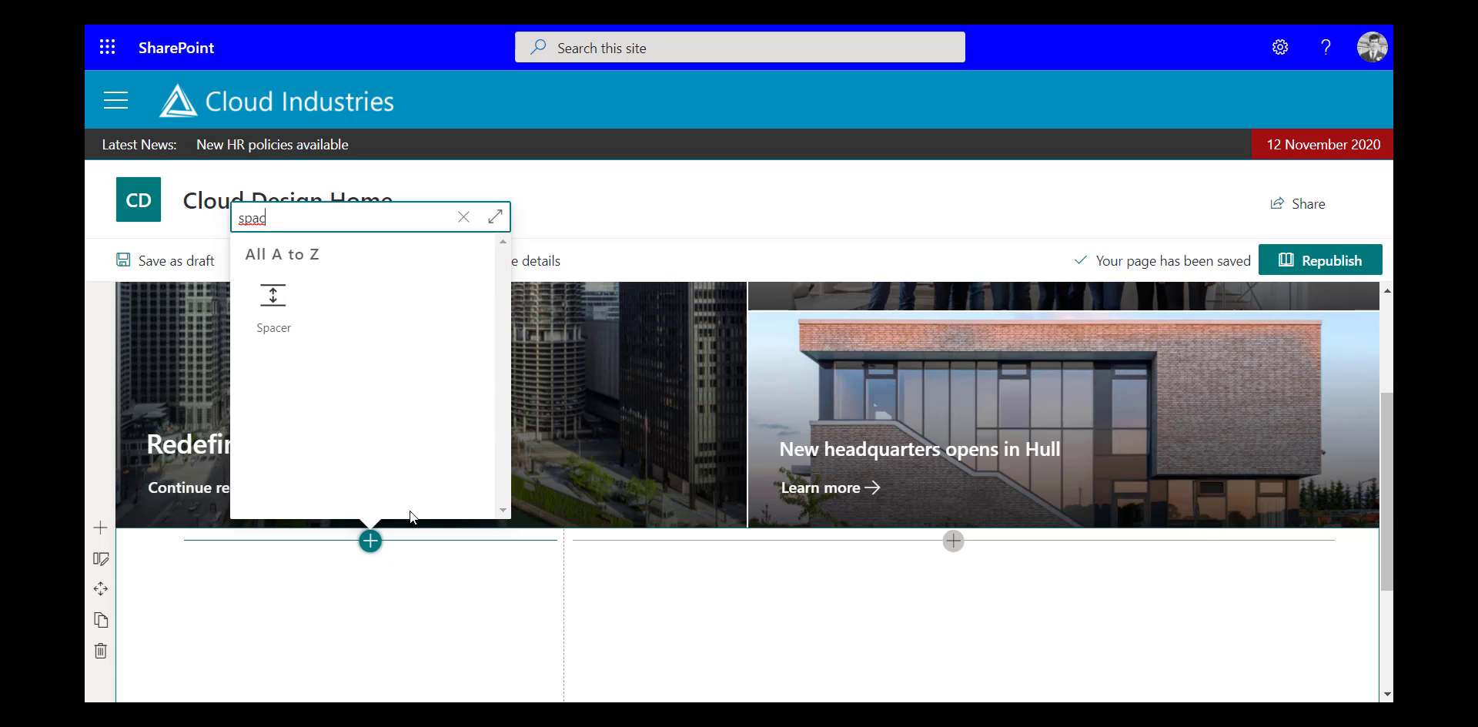
left_click(273, 304)
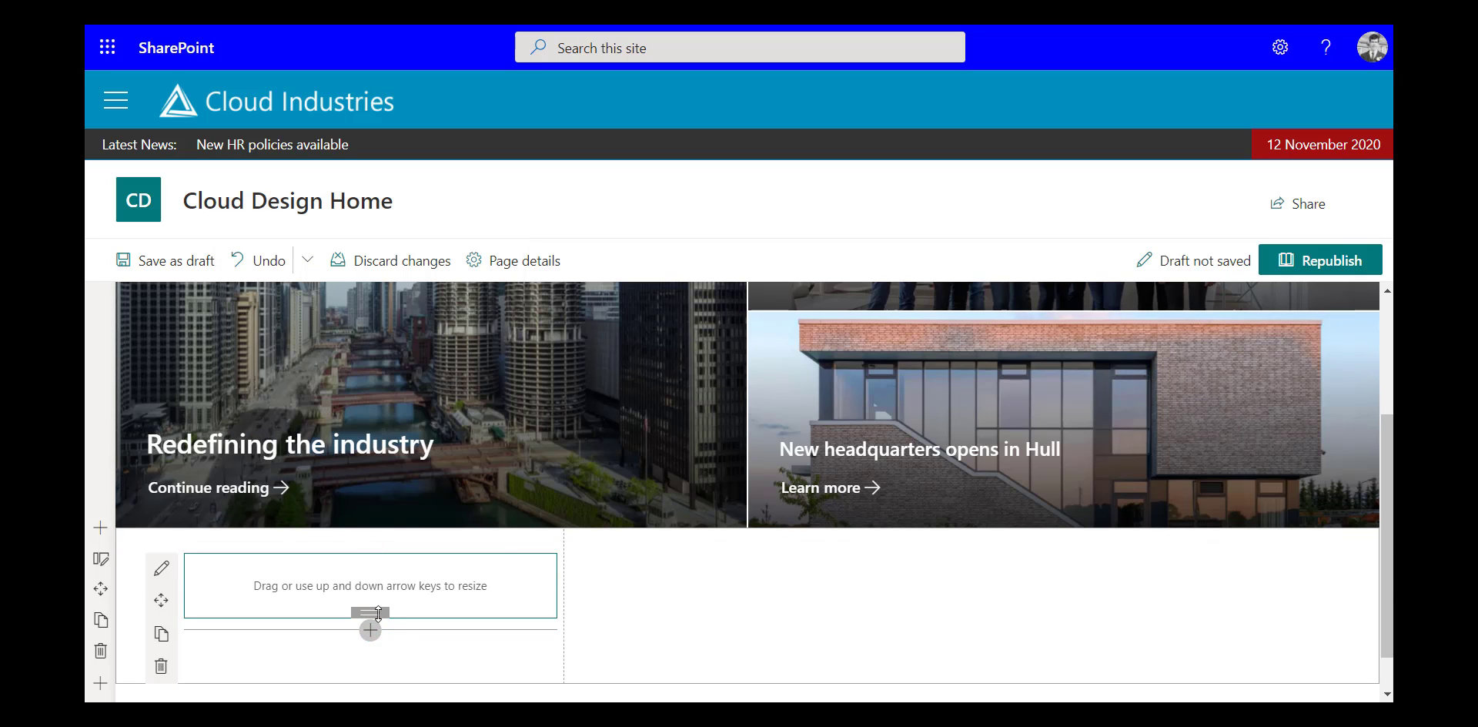
left_click_drag(378, 613, 381, 598)
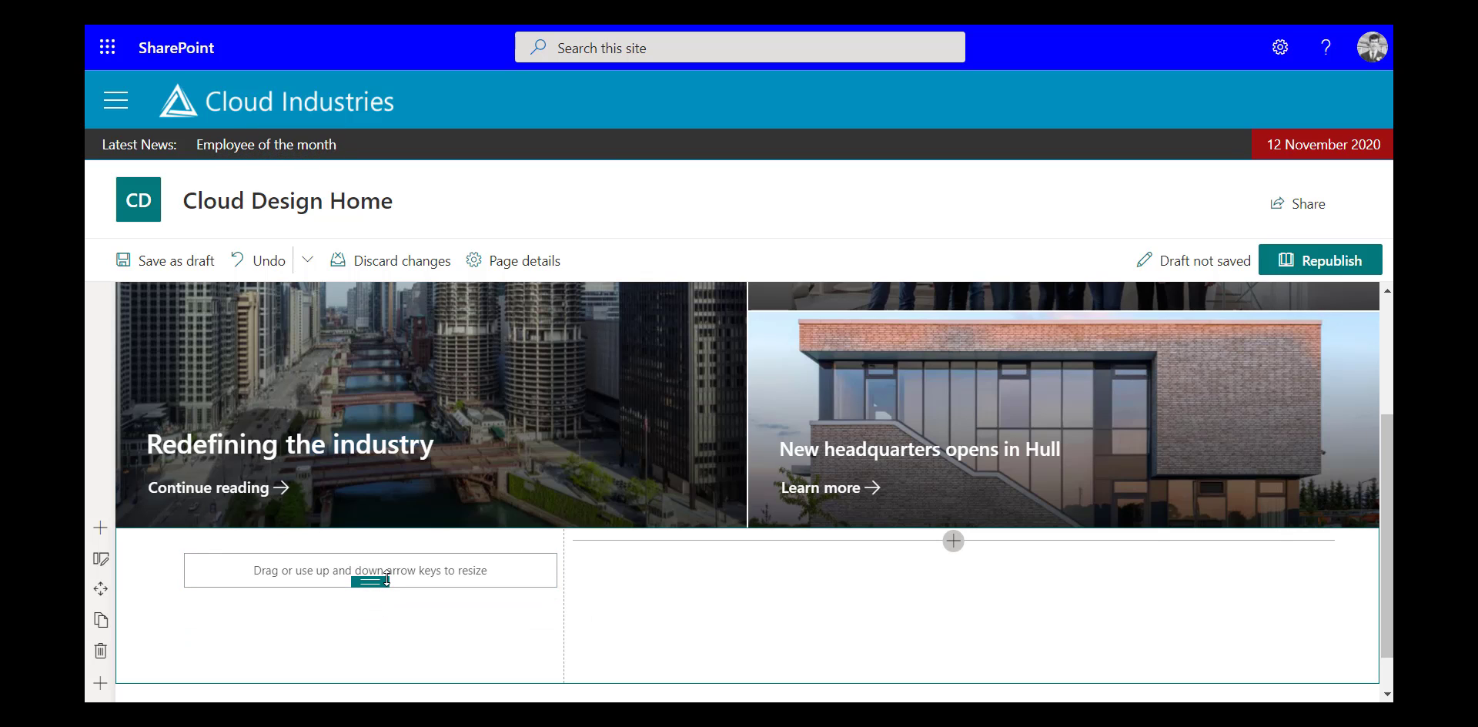
left_click_drag(387, 579, 388, 577)
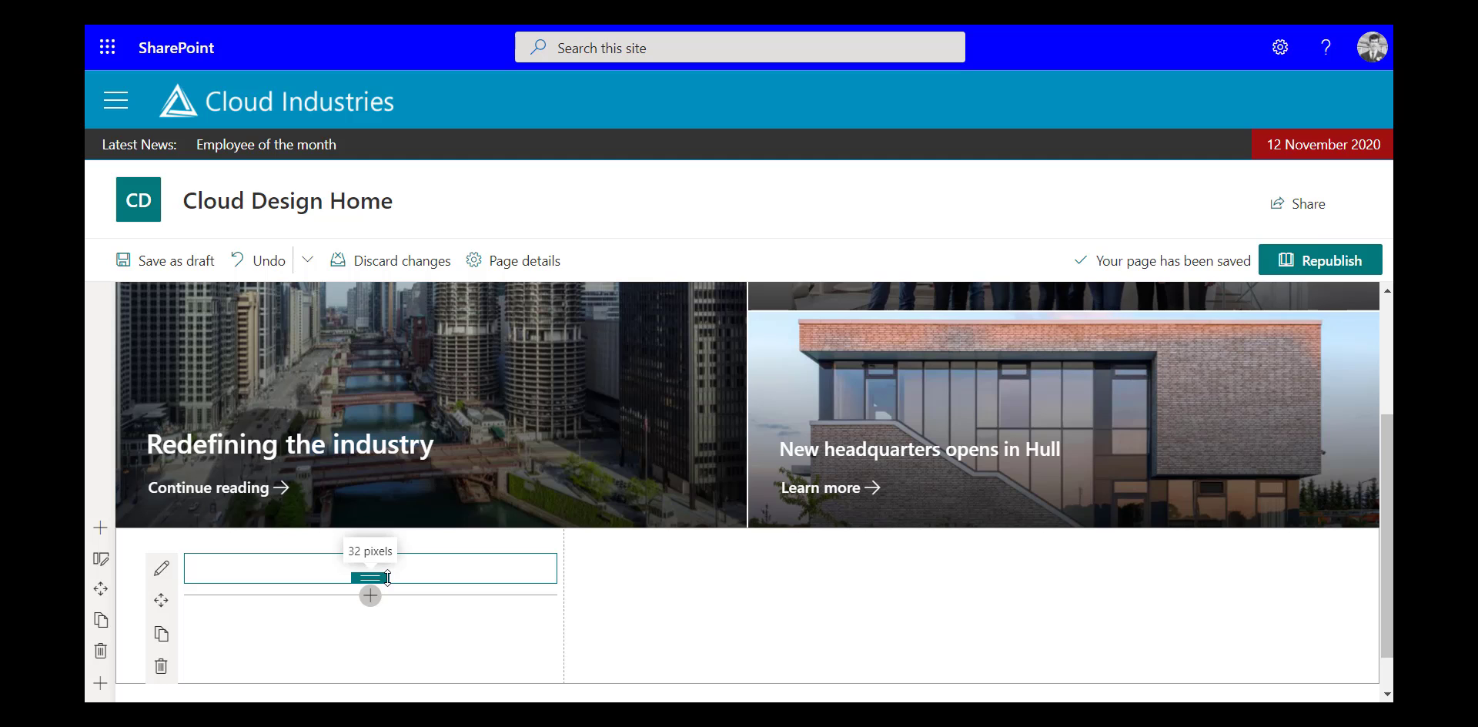
left_click_drag(387, 577, 387, 580)
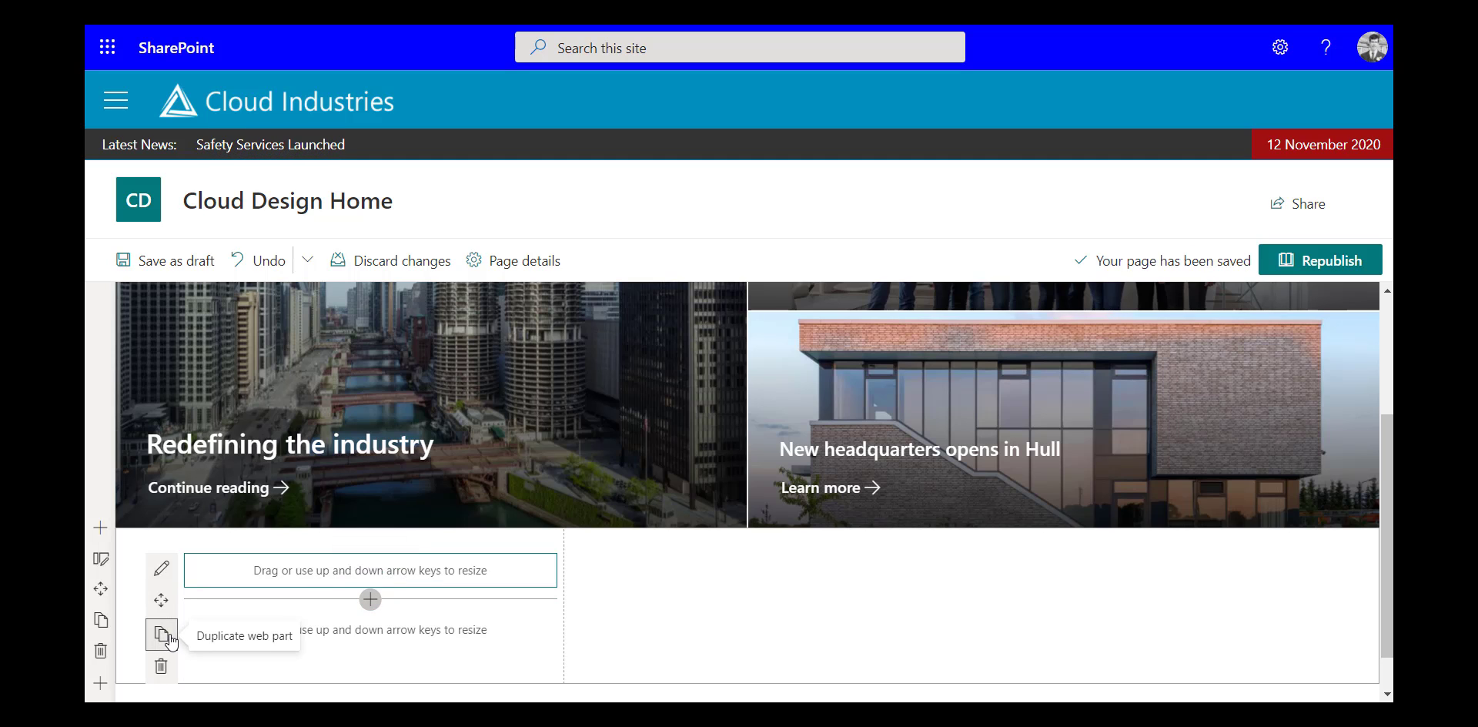
Copy the spacer into the right column and duplicate it so both columns hold two spacers
left_click(952, 545)
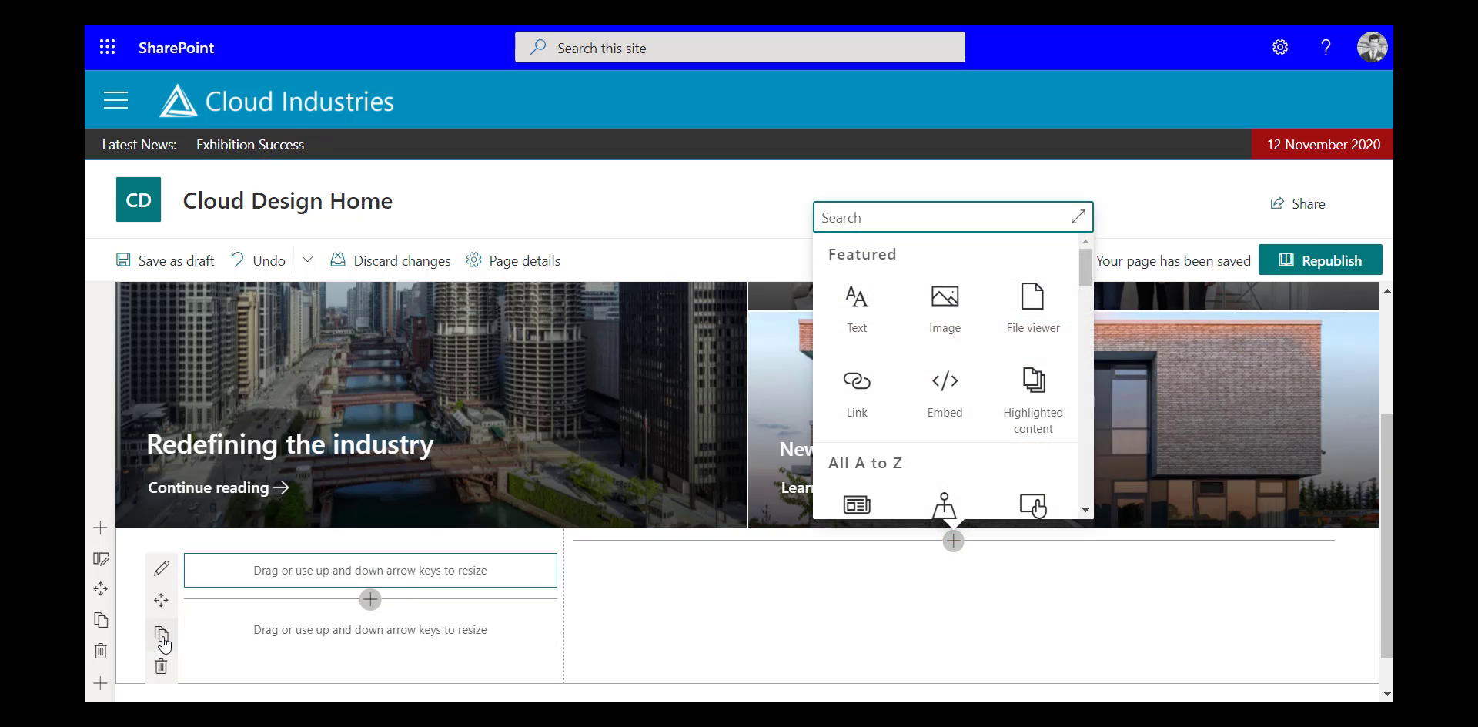
left_click(162, 635)
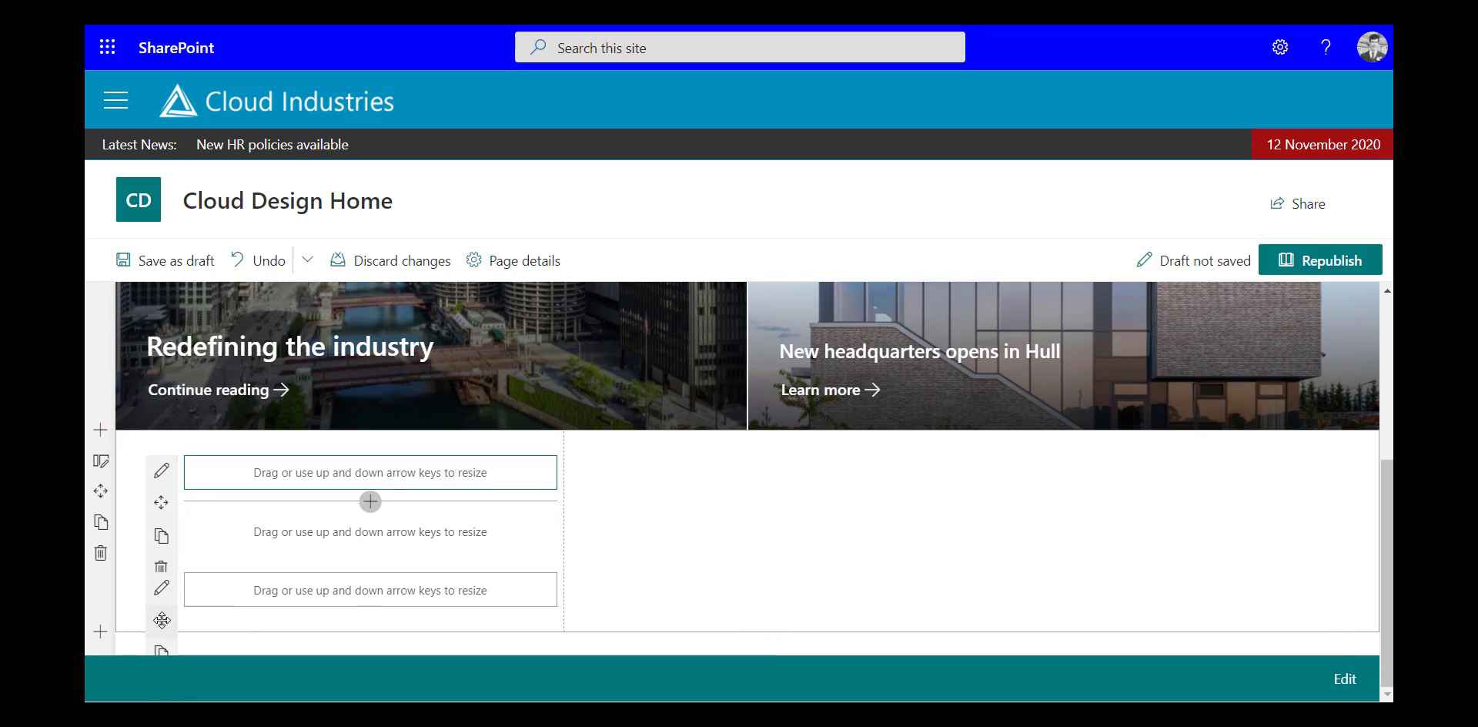
left_click_drag(165, 614, 722, 502)
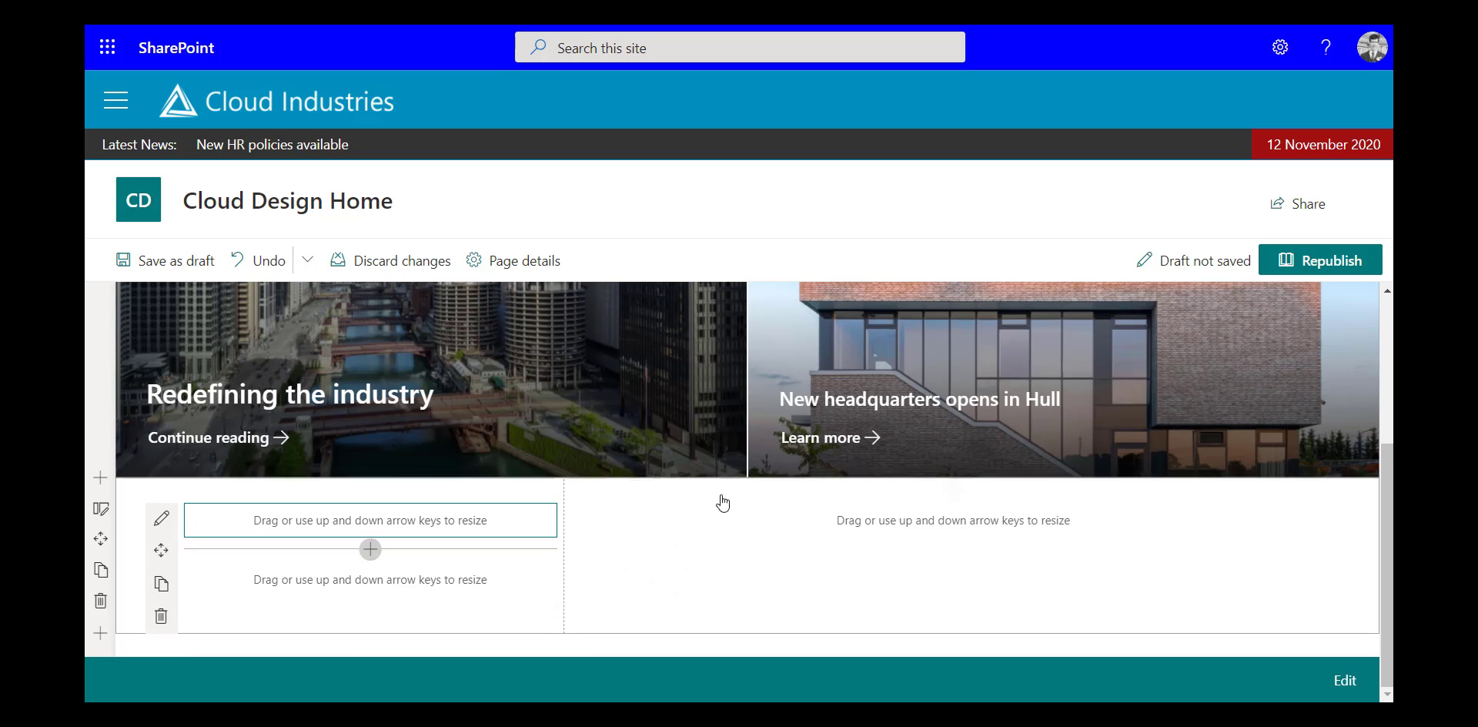
left_click(626, 515)
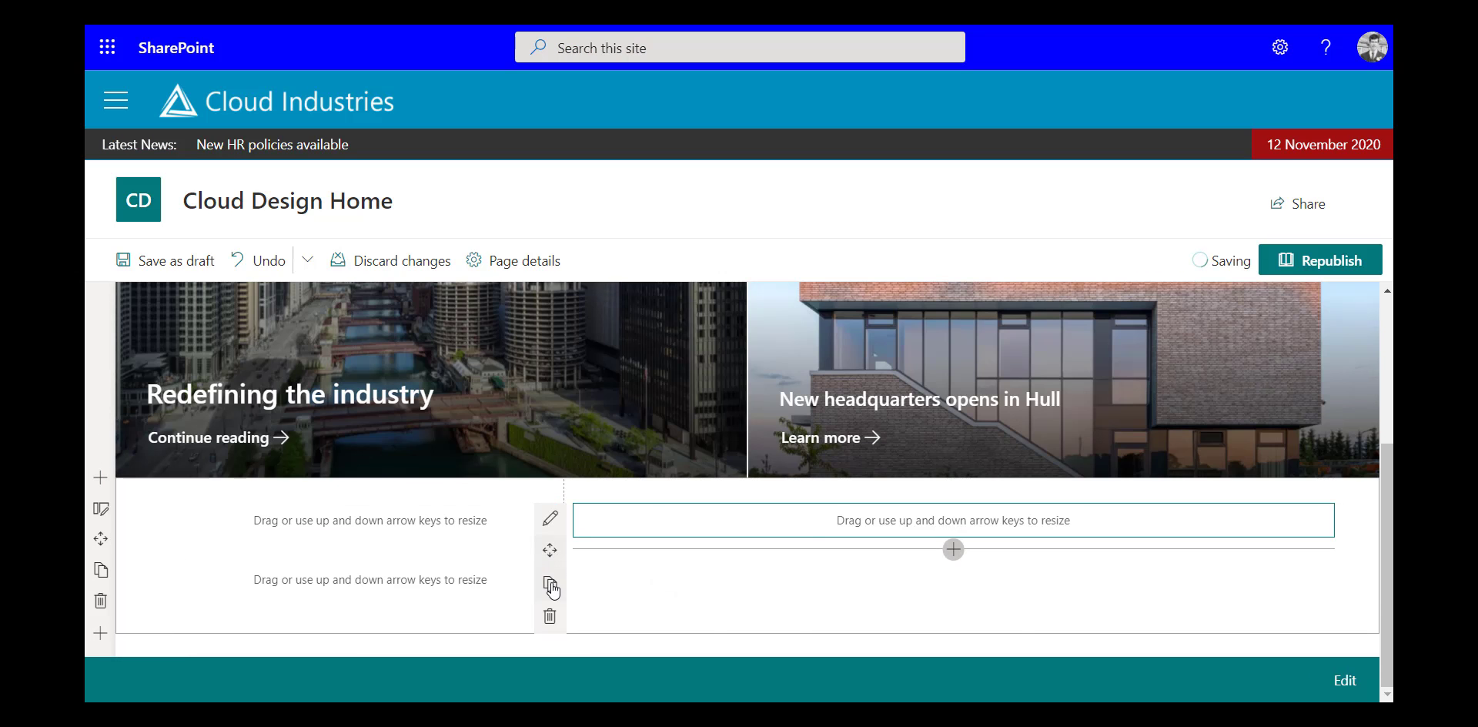
left_click(550, 585)
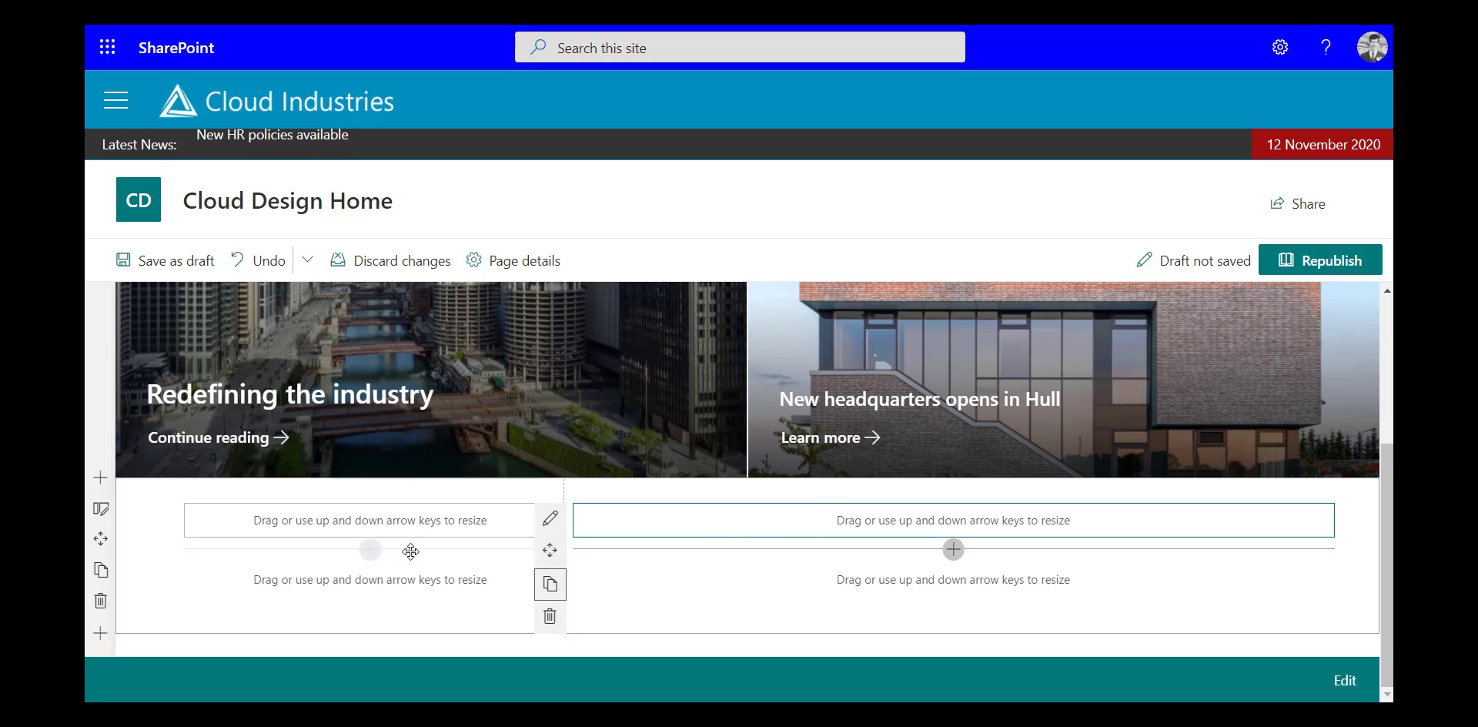
left_click(378, 551)
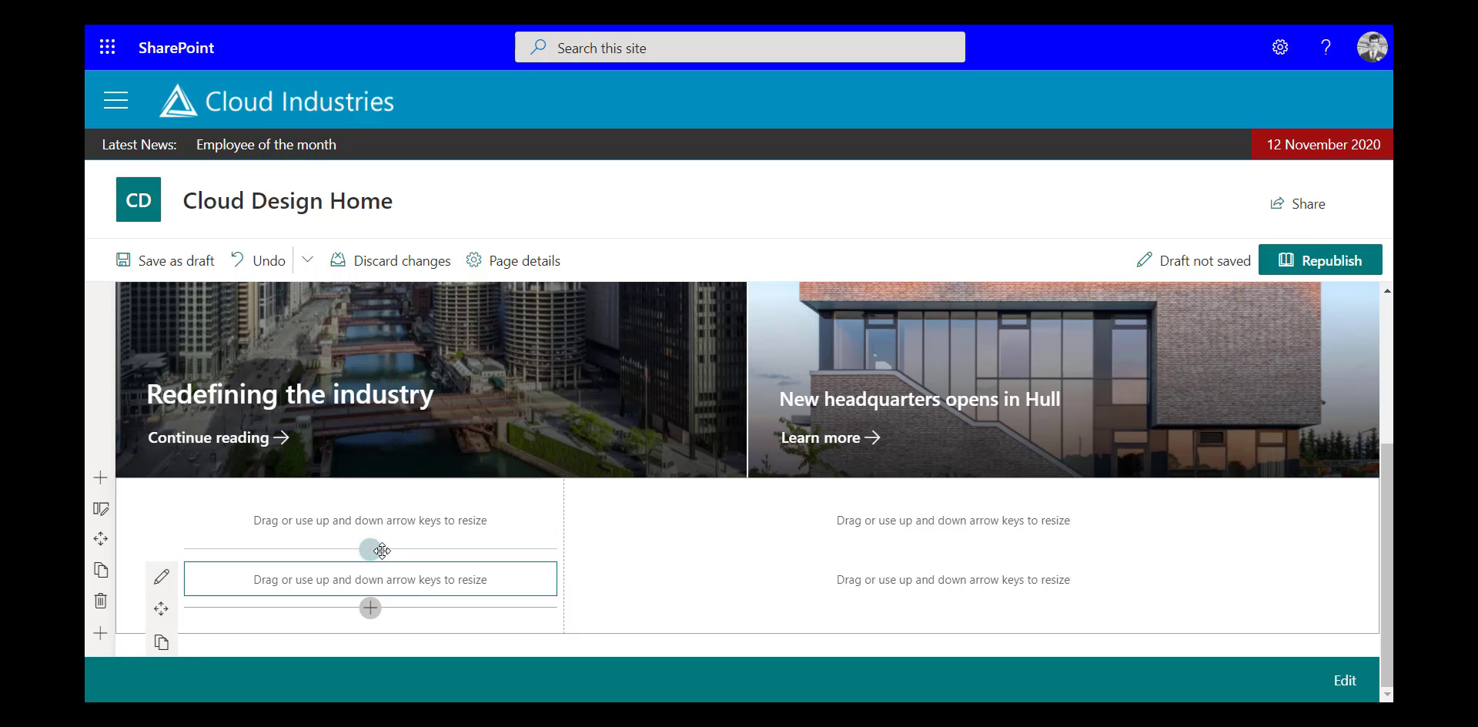
left_click(372, 548)
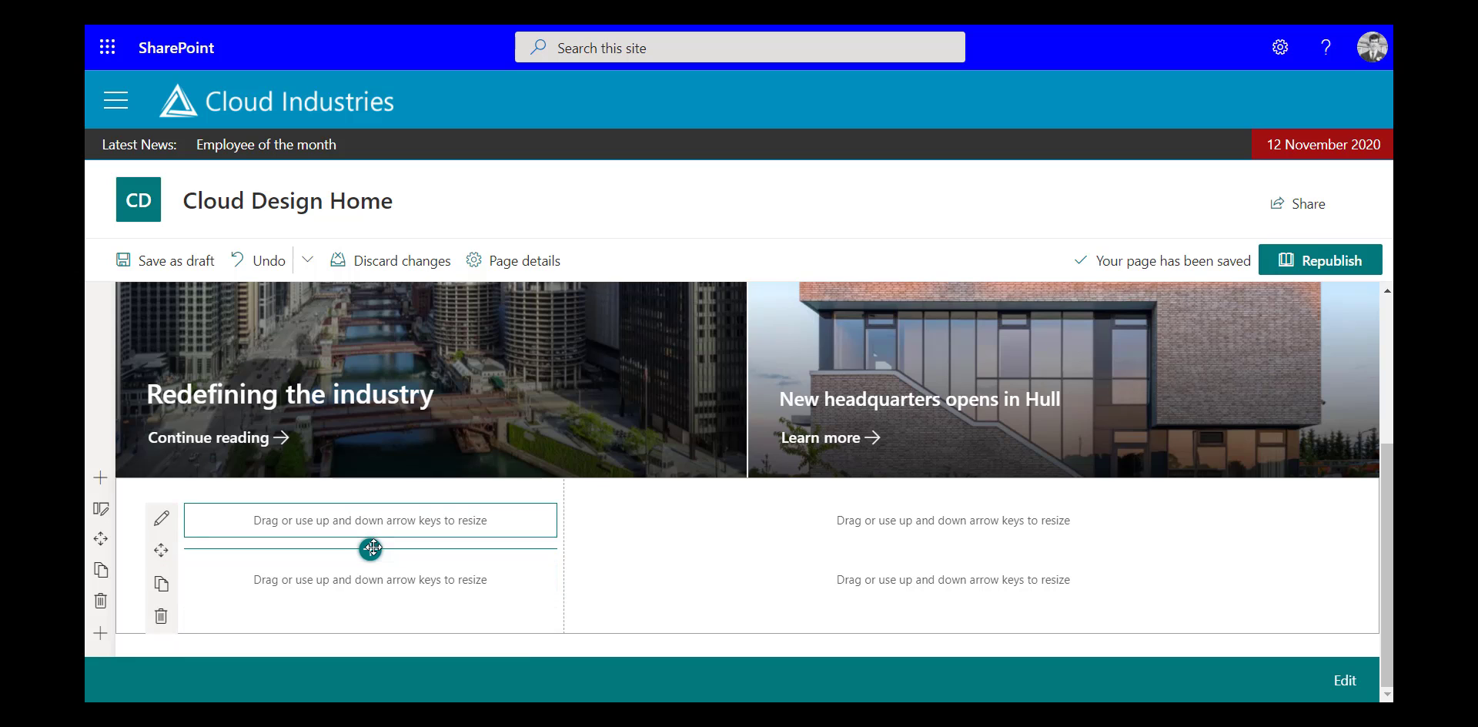
left_click(370, 548)
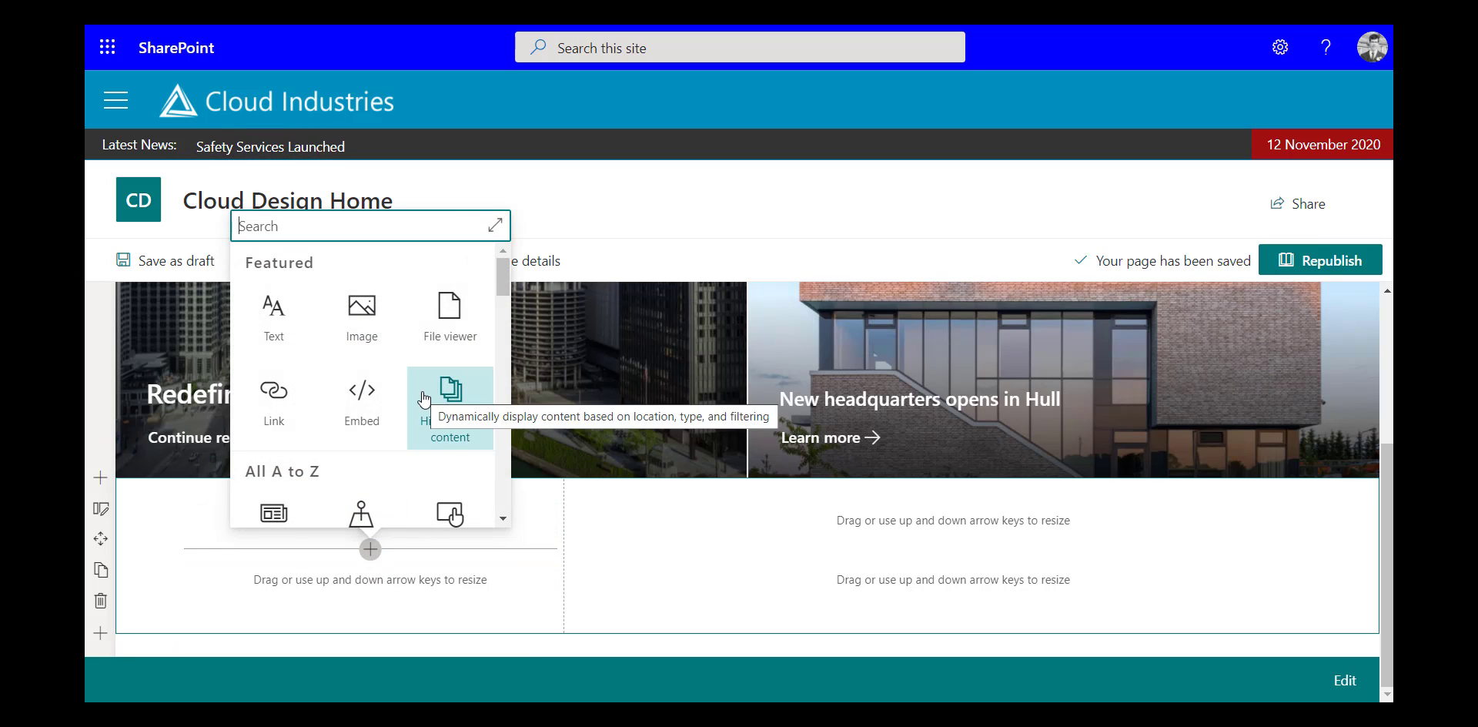
Search 'word' to insert Word of the day on the left, then add Quick links on the right
type("word")
left_click(273, 439)
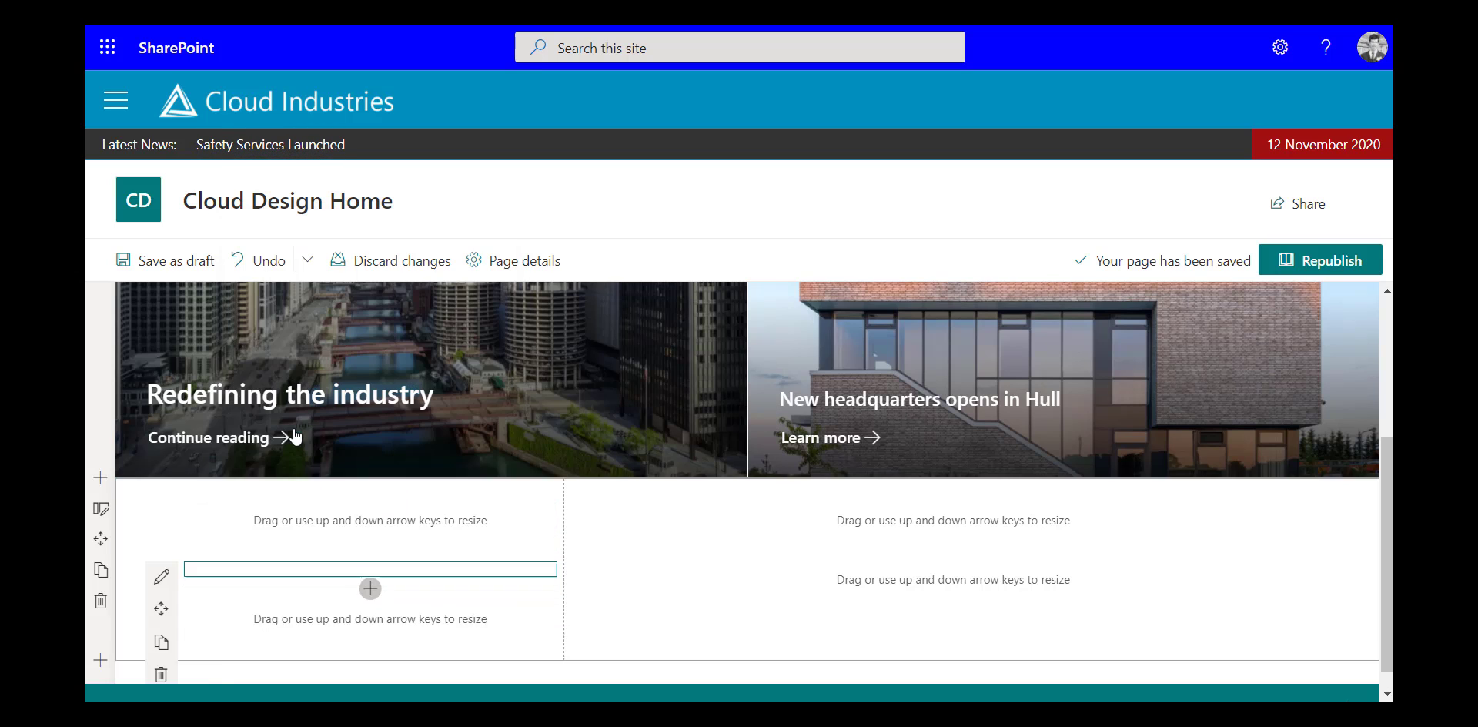
scroll(548, 471, "down", 2)
scroll(709, 468, "up", 1)
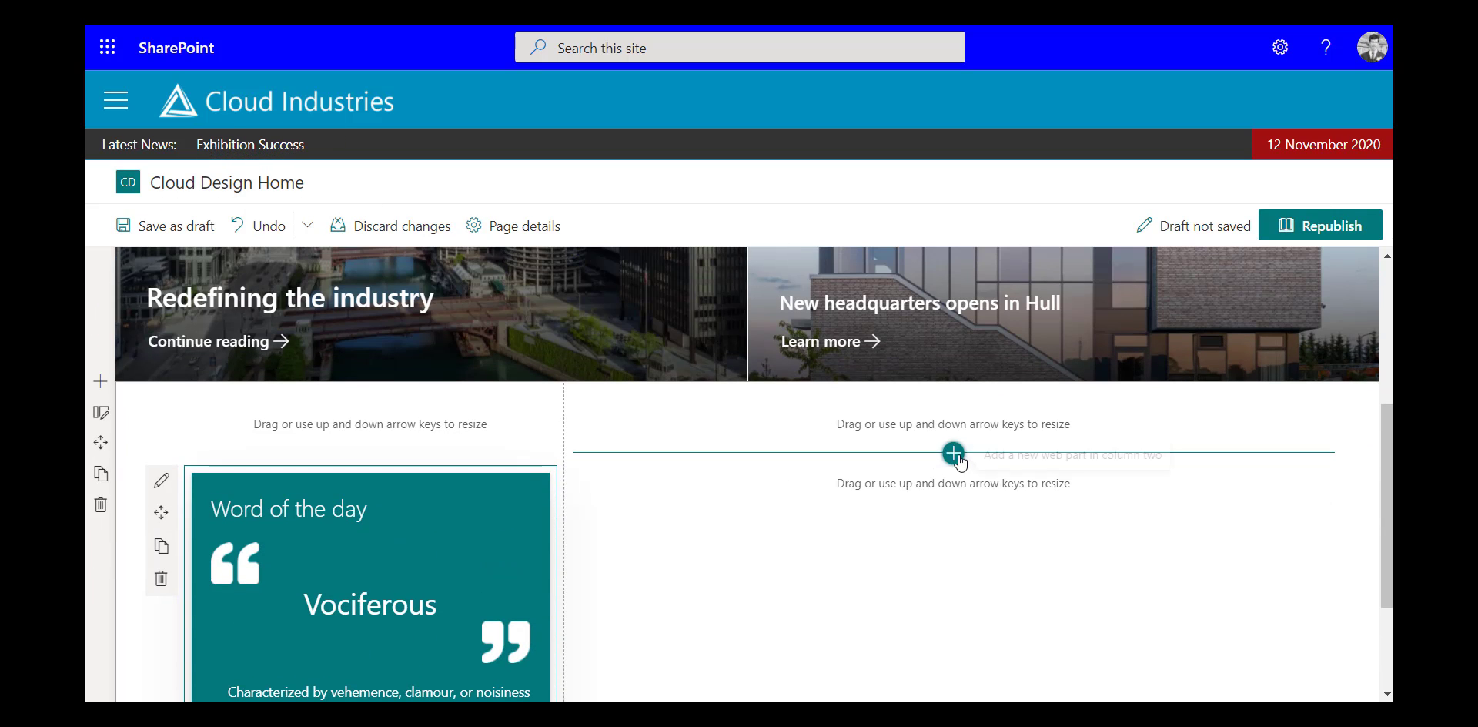
left_click(955, 454)
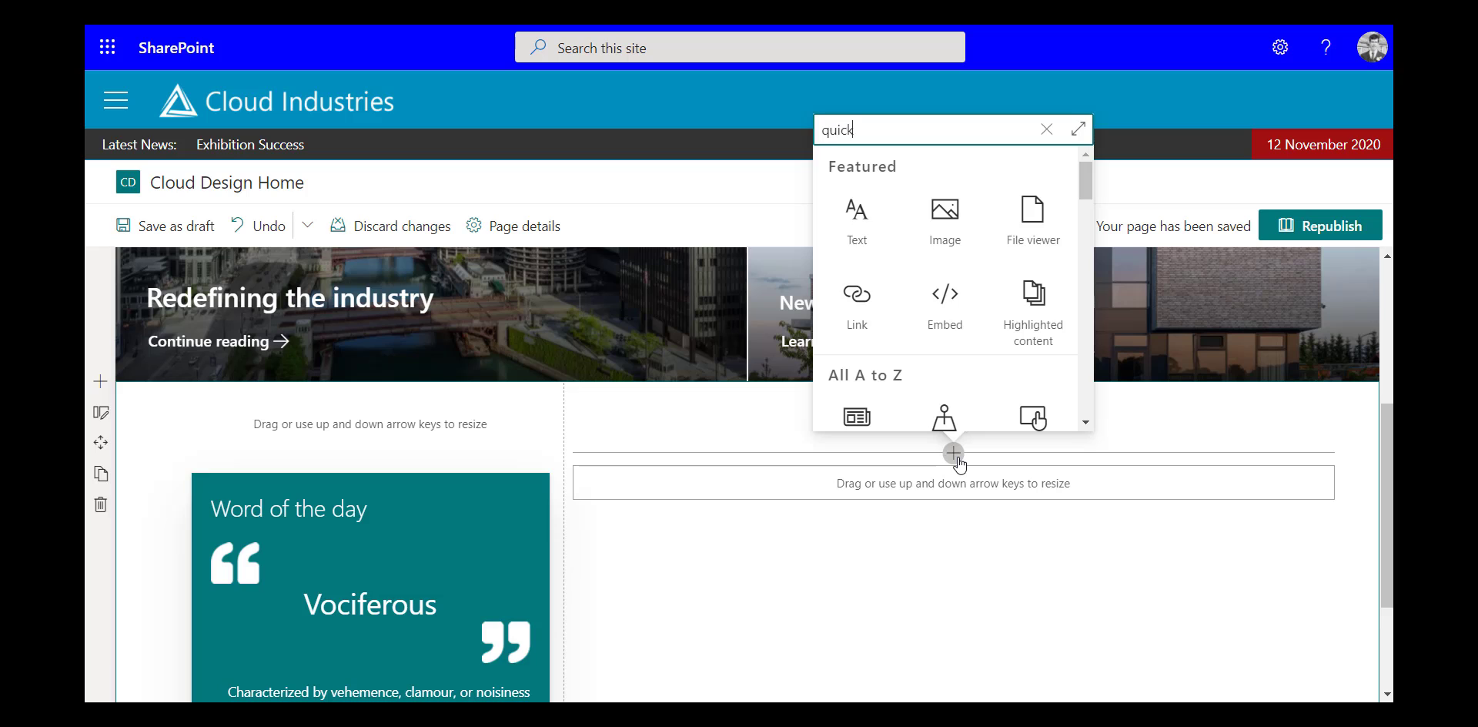
left_click(944, 231)
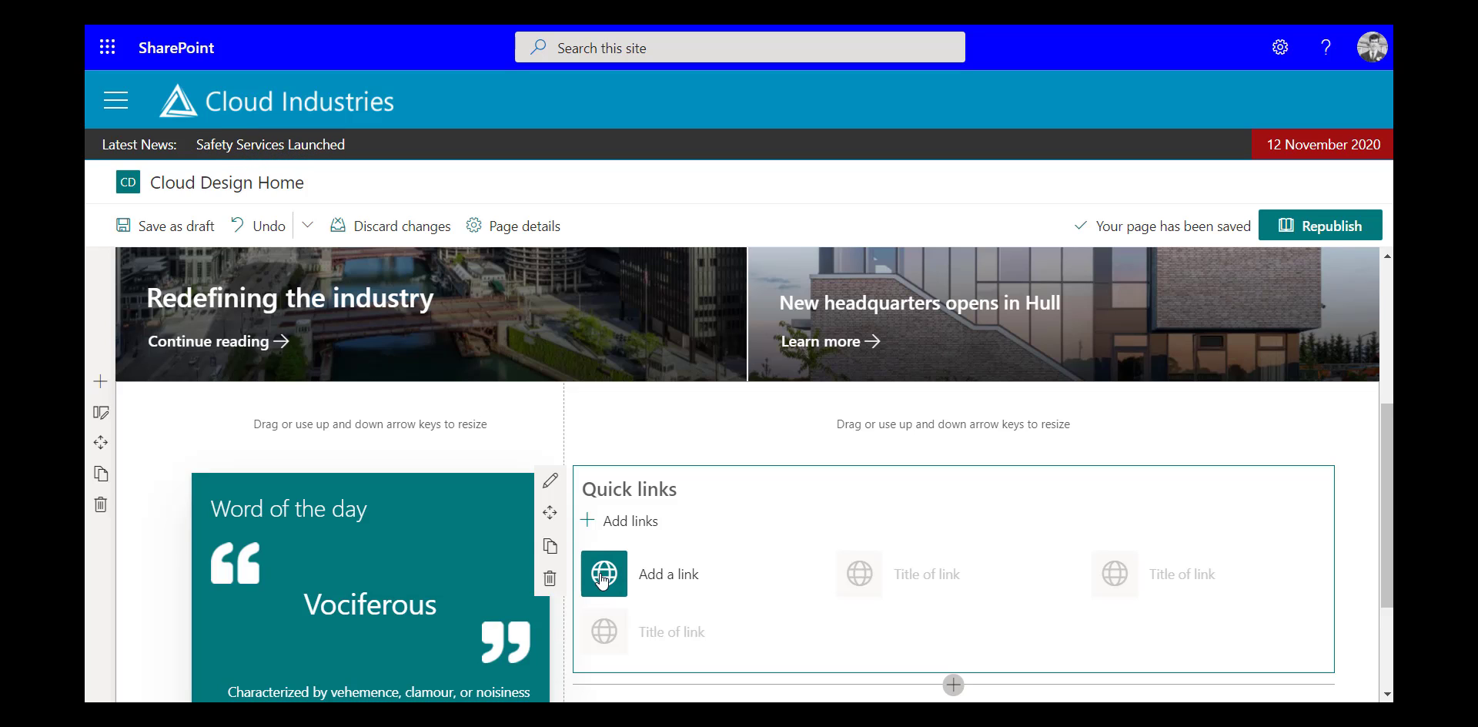
Add an Onboarding quick link to the Home page with the addfriend icon as thumbnail
left_click(640, 528)
left_click(390, 261)
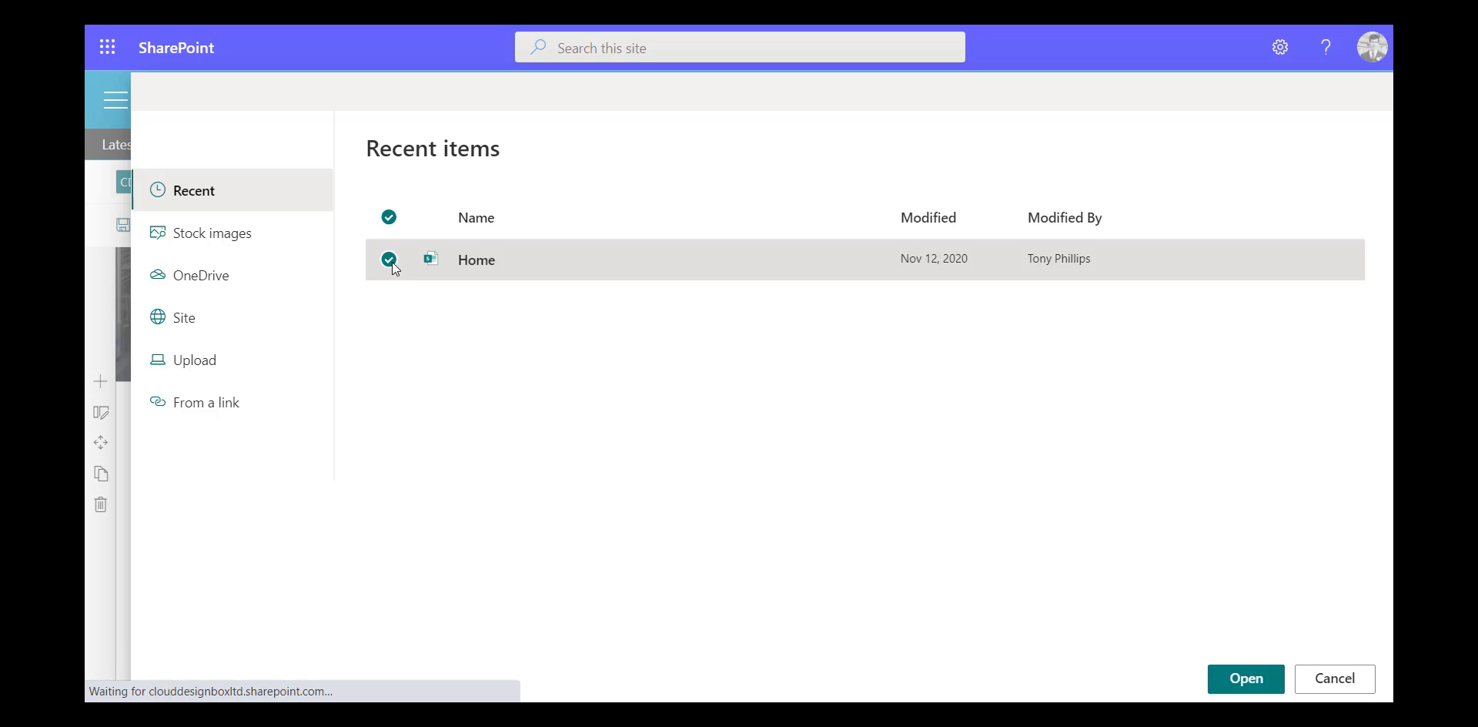
left_click(1245, 681)
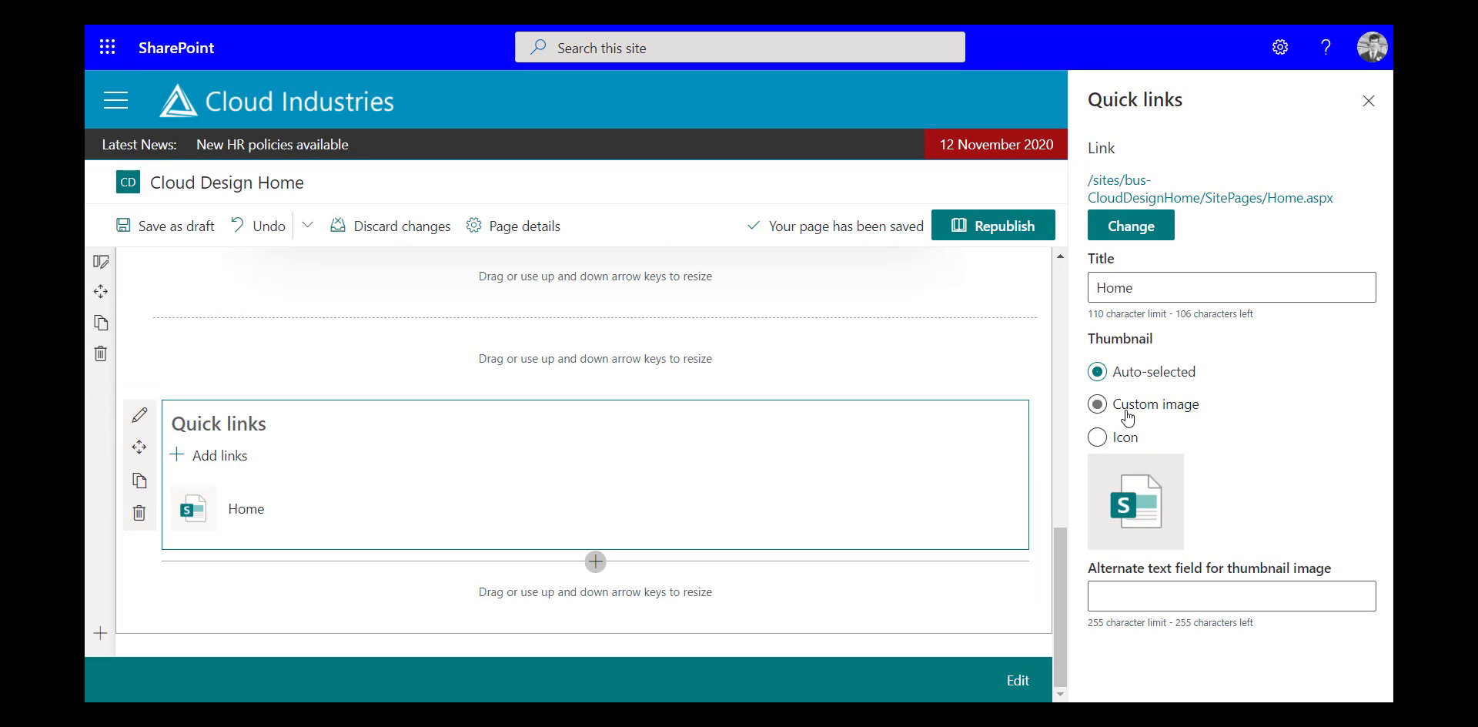
left_click(1097, 439)
left_click(1137, 571)
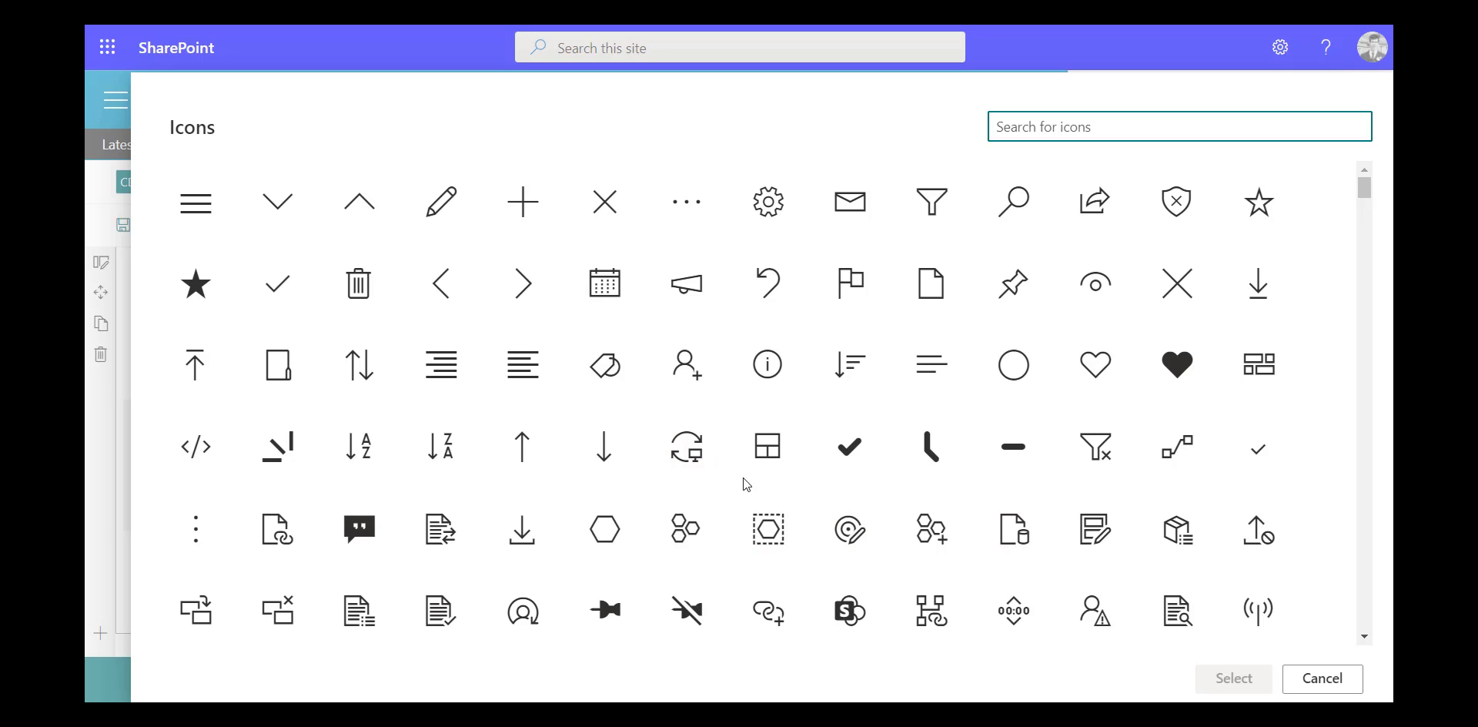
left_click(687, 364)
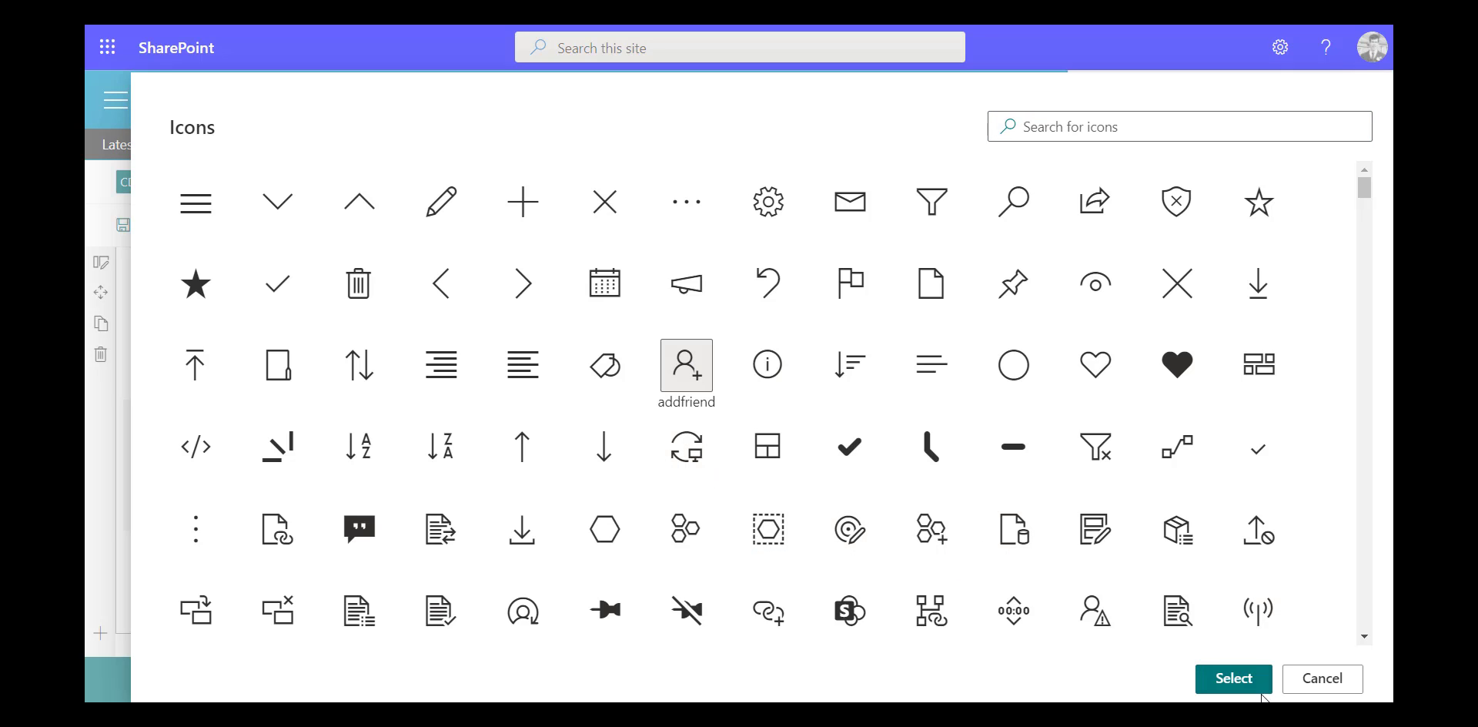
left_click(1234, 678)
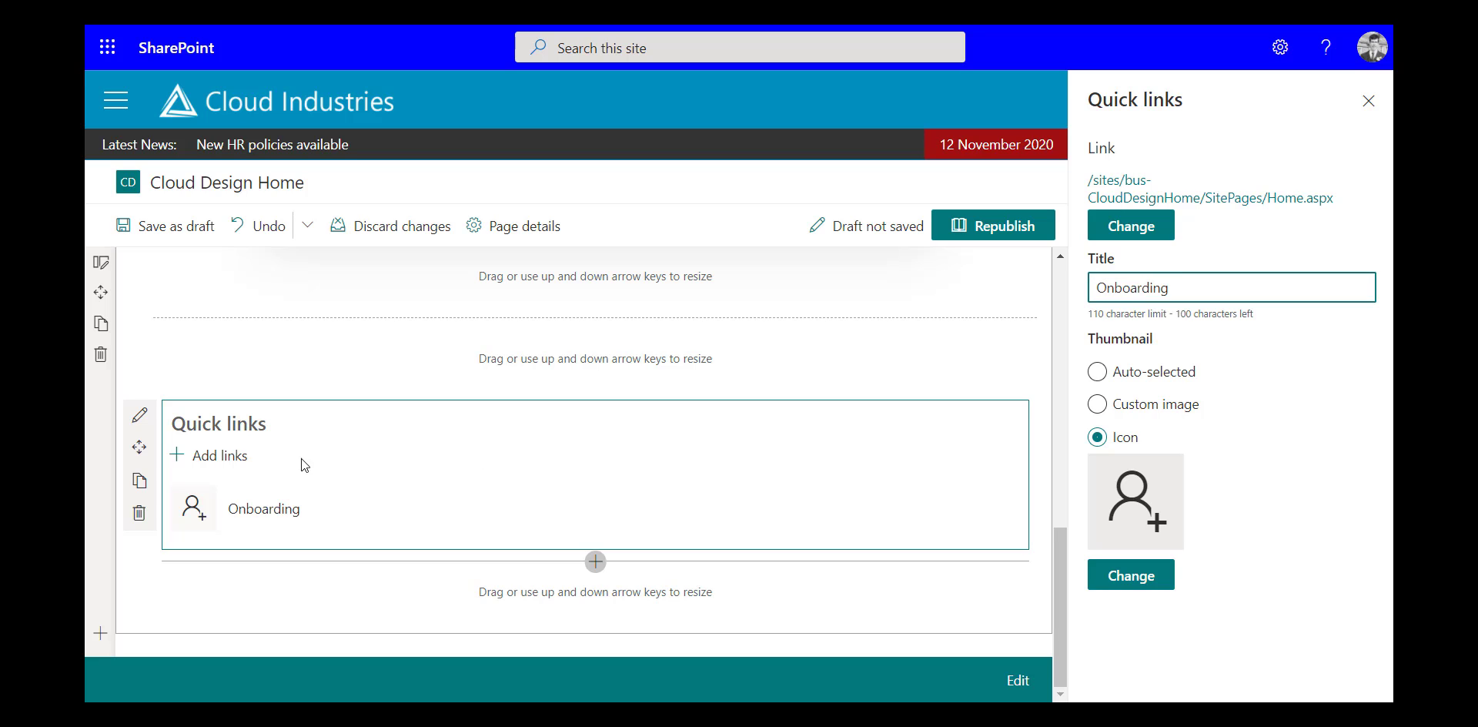
left_click(231, 459)
Add a Policies link to the Home page with the book-with-info icon
left_click(427, 260)
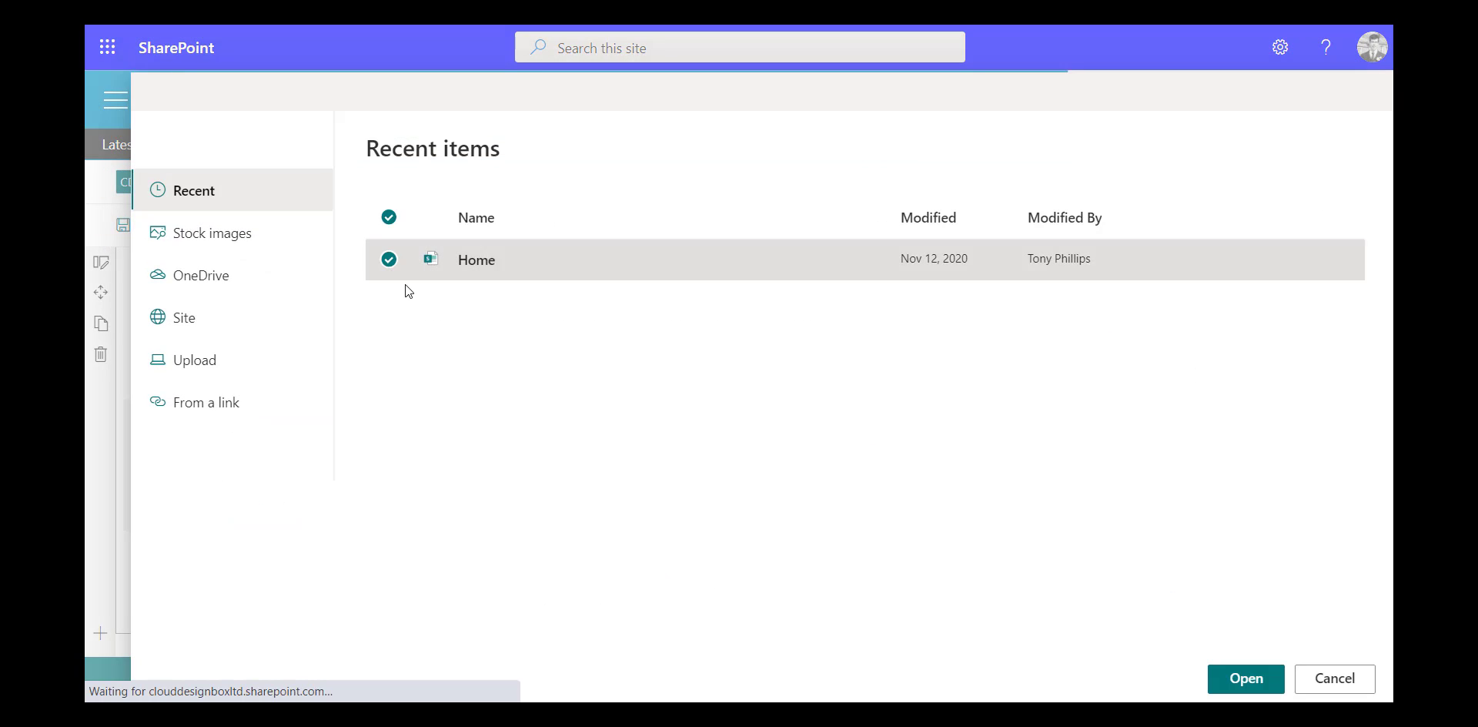
left_click(1235, 681)
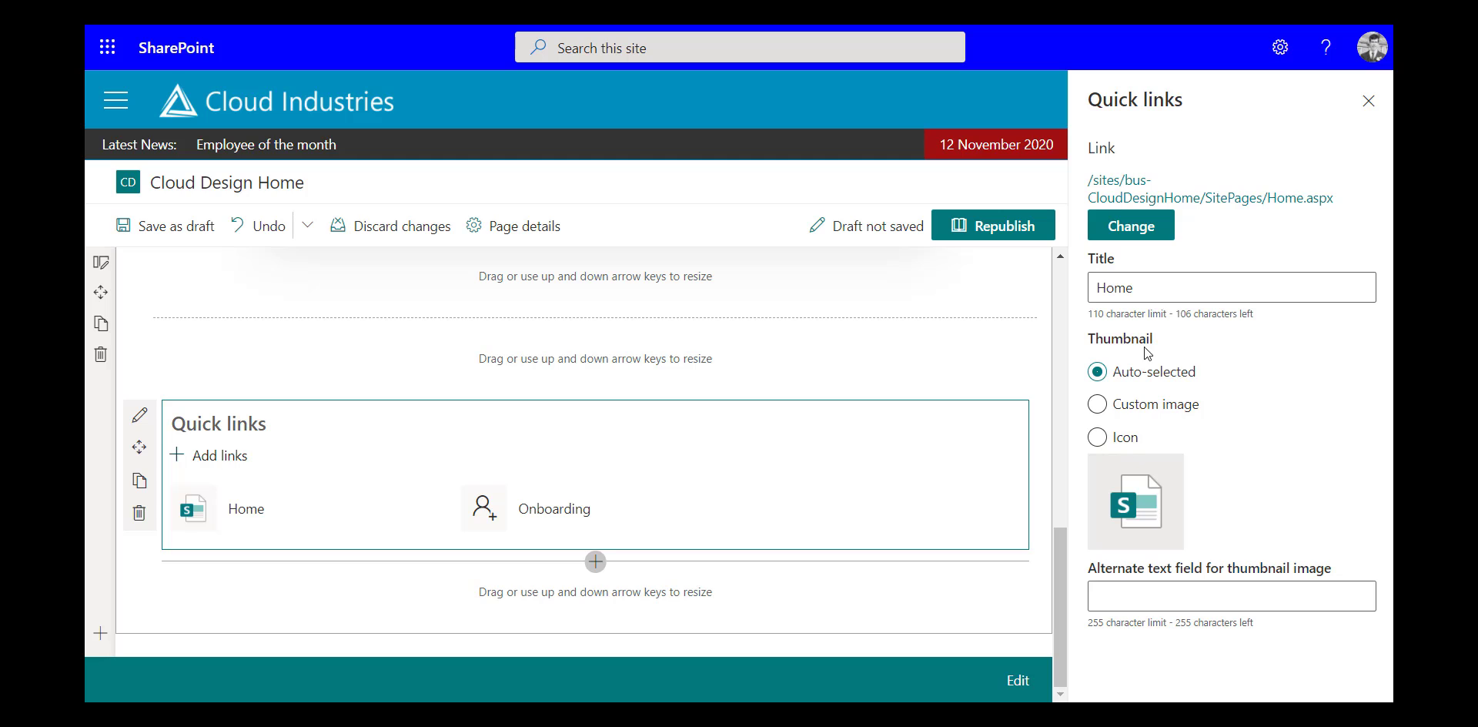
left_click(1139, 287)
left_click_drag(1139, 288, 1083, 291)
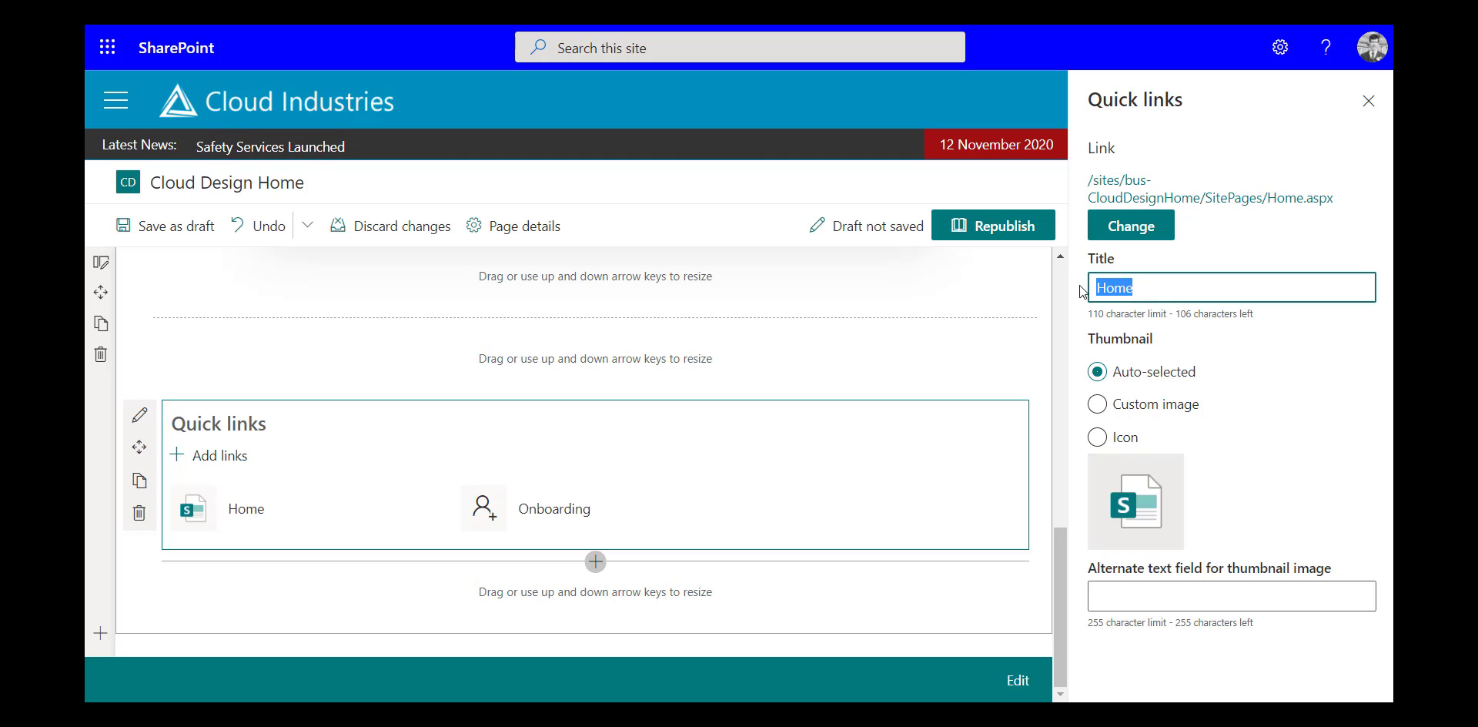
type("Policies")
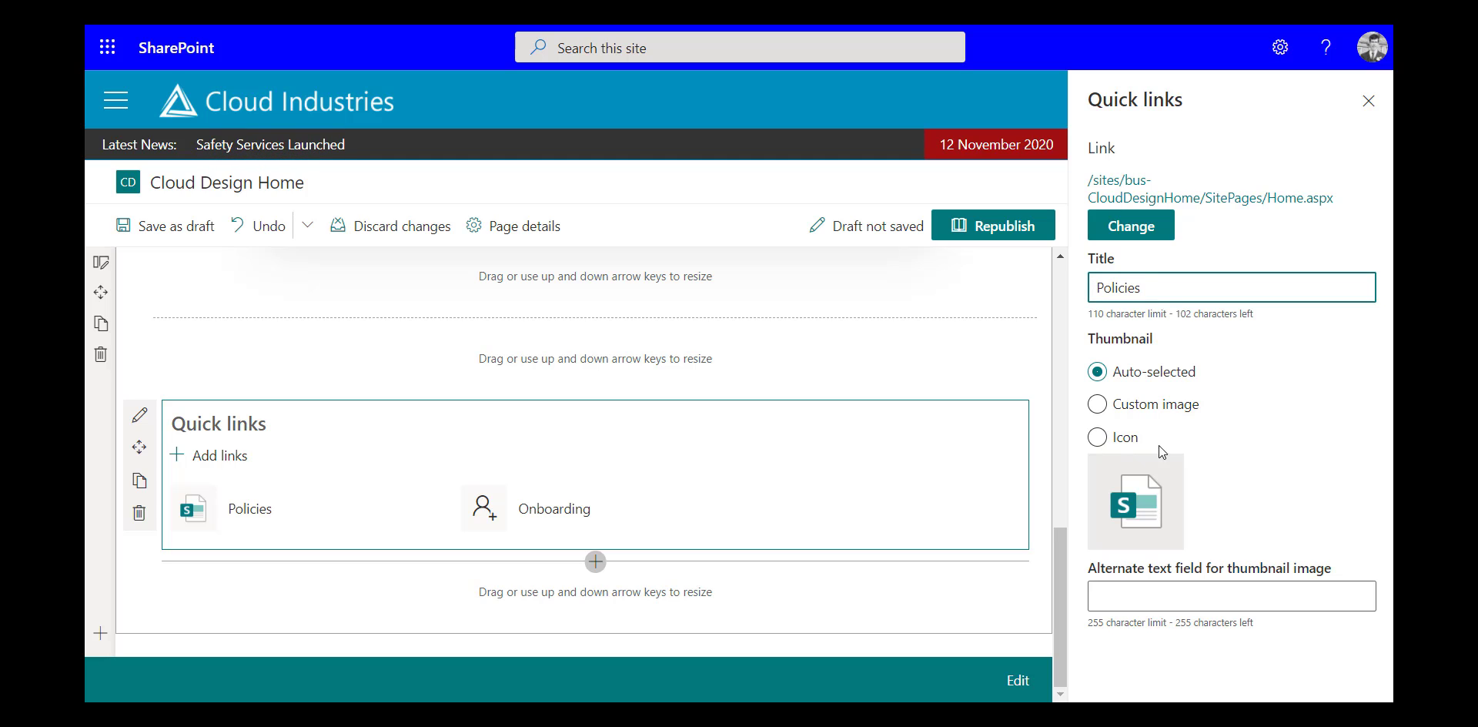
left_click(1096, 437)
left_click(1144, 577)
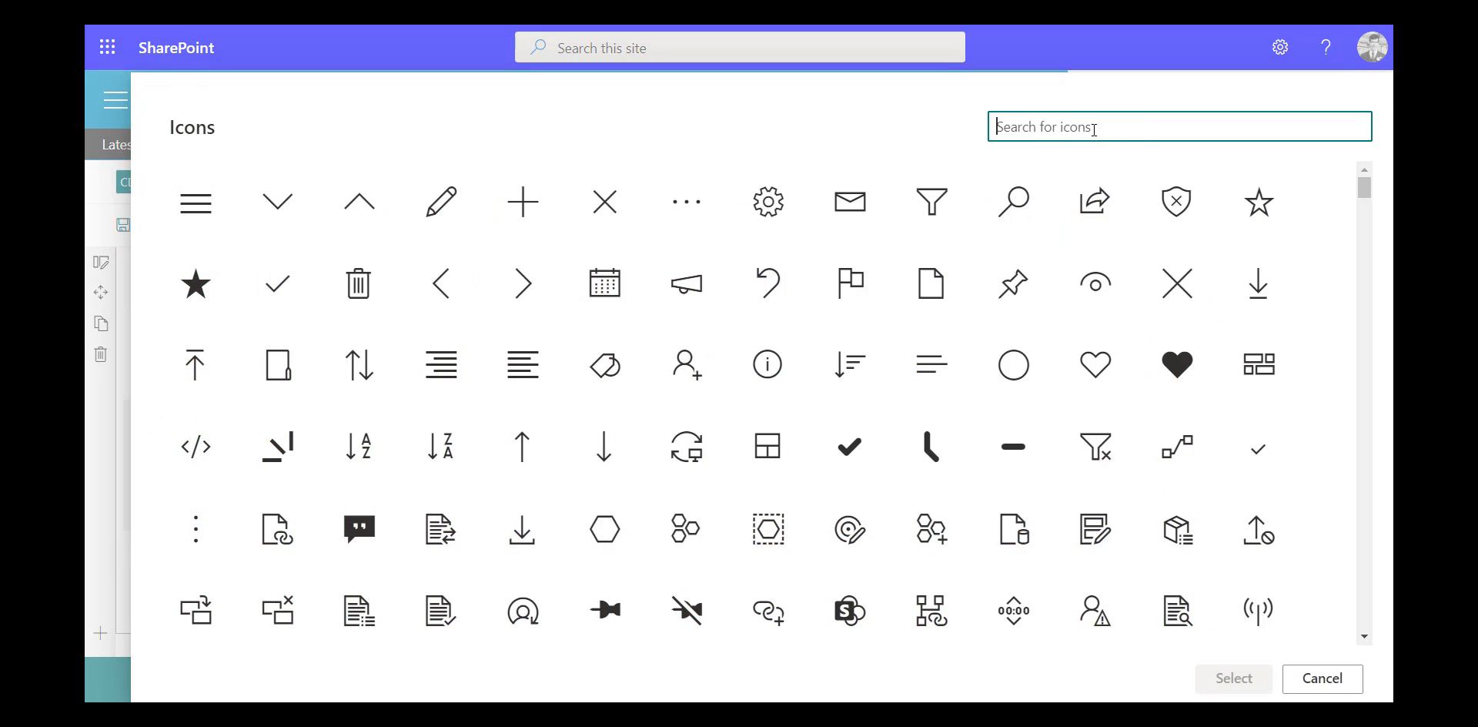
type("book")
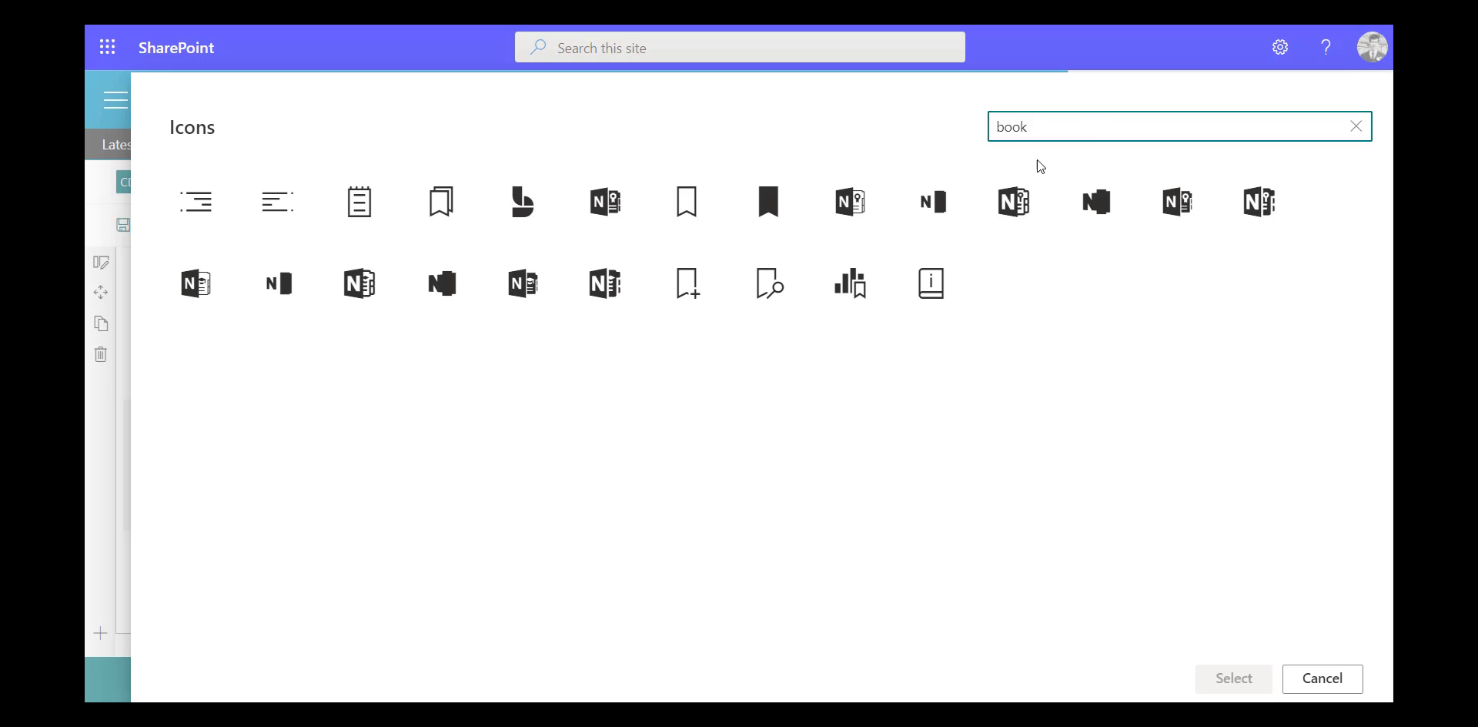
left_click(937, 294)
left_click(1236, 680)
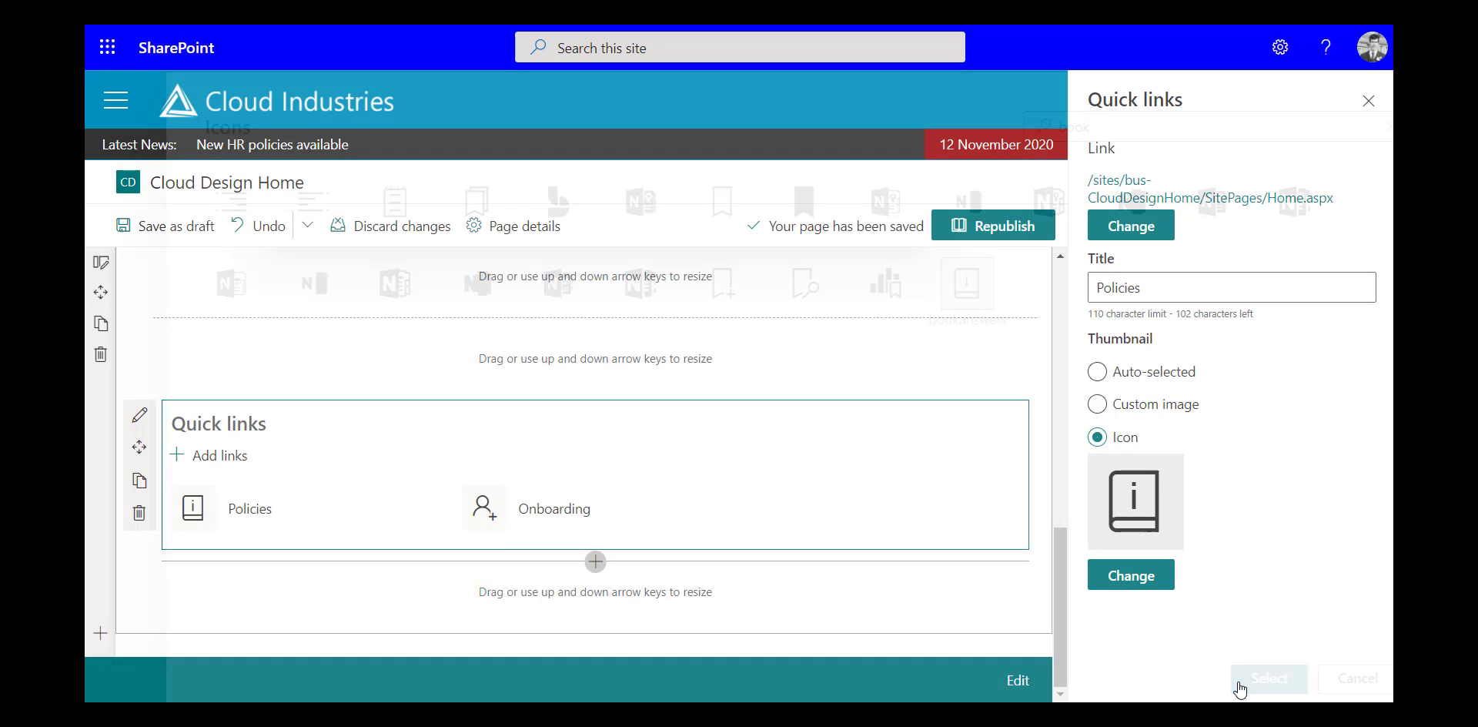
Add an 'Engineering calendar' link to the Home page with the calendarweek icon
left_click(209, 455)
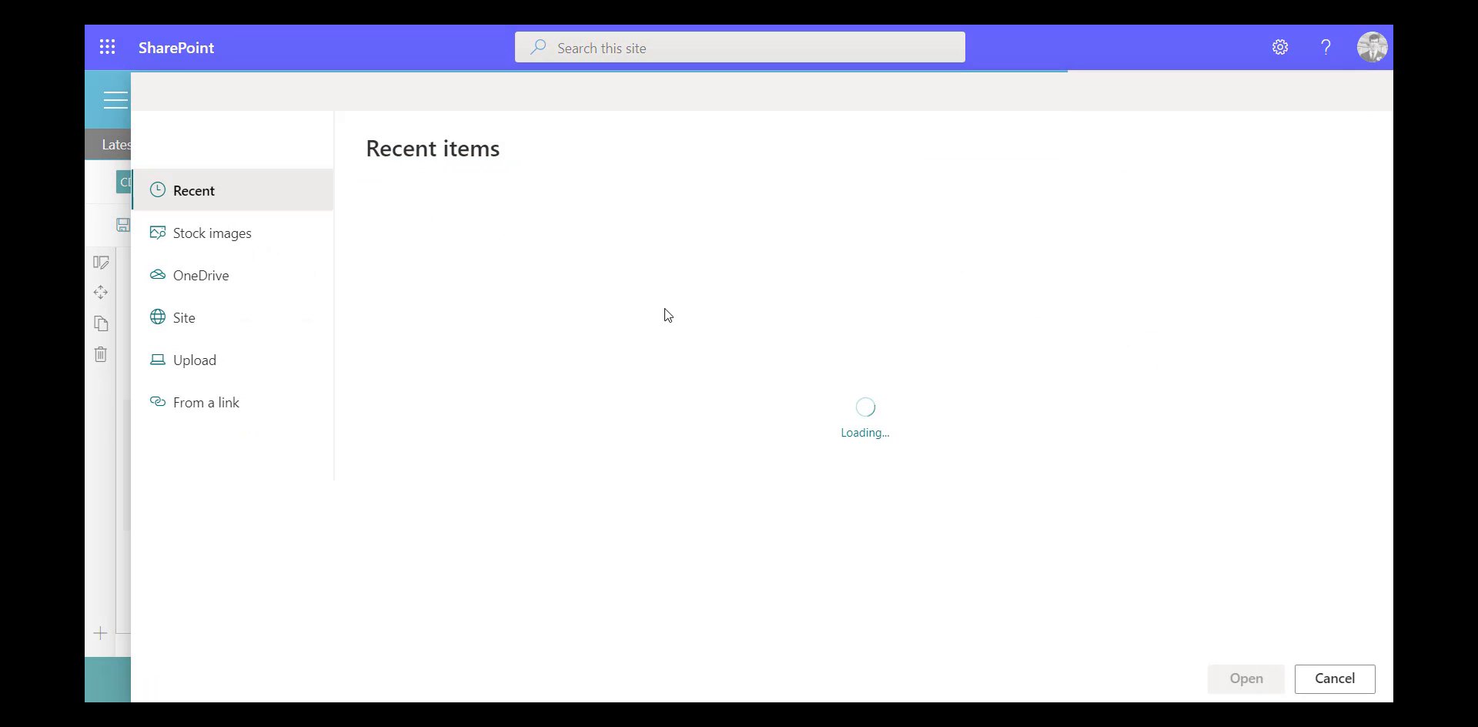
left_click(455, 267)
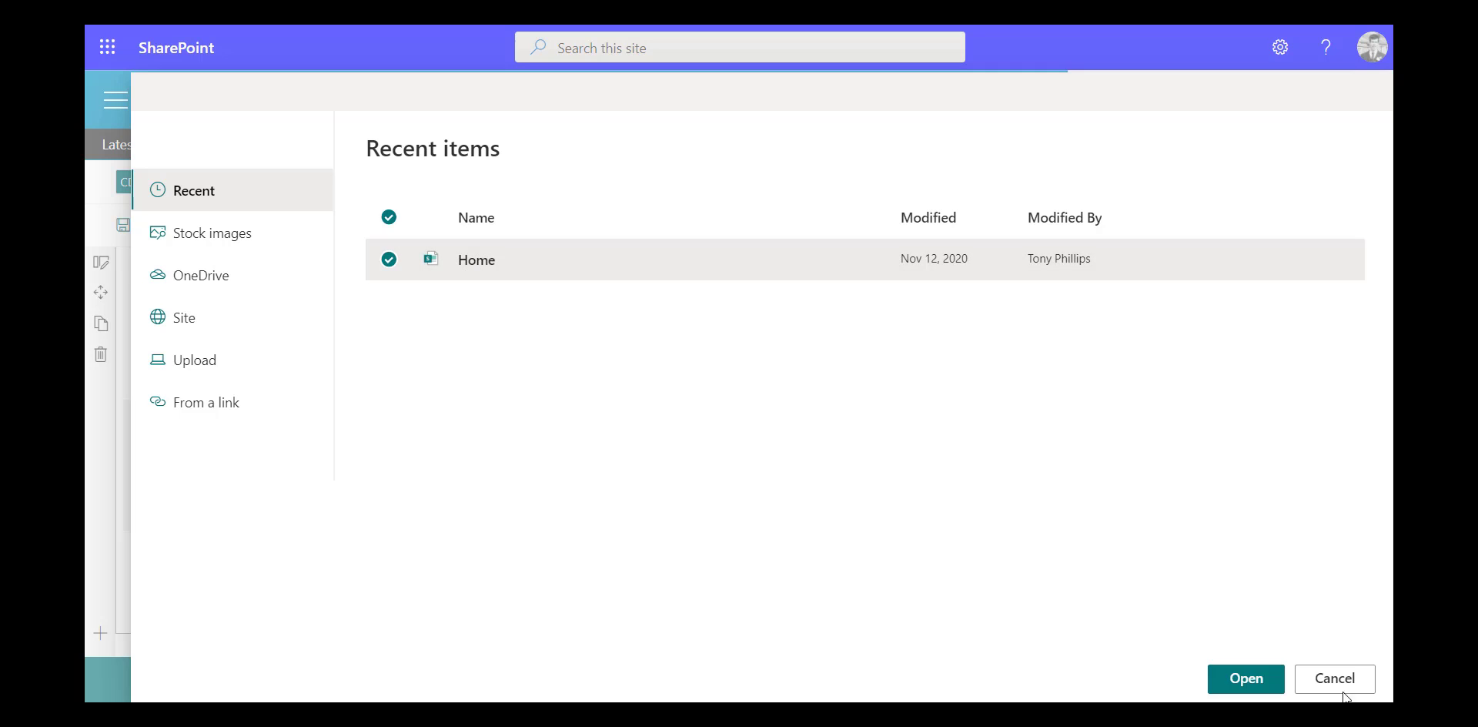
left_click(1246, 678)
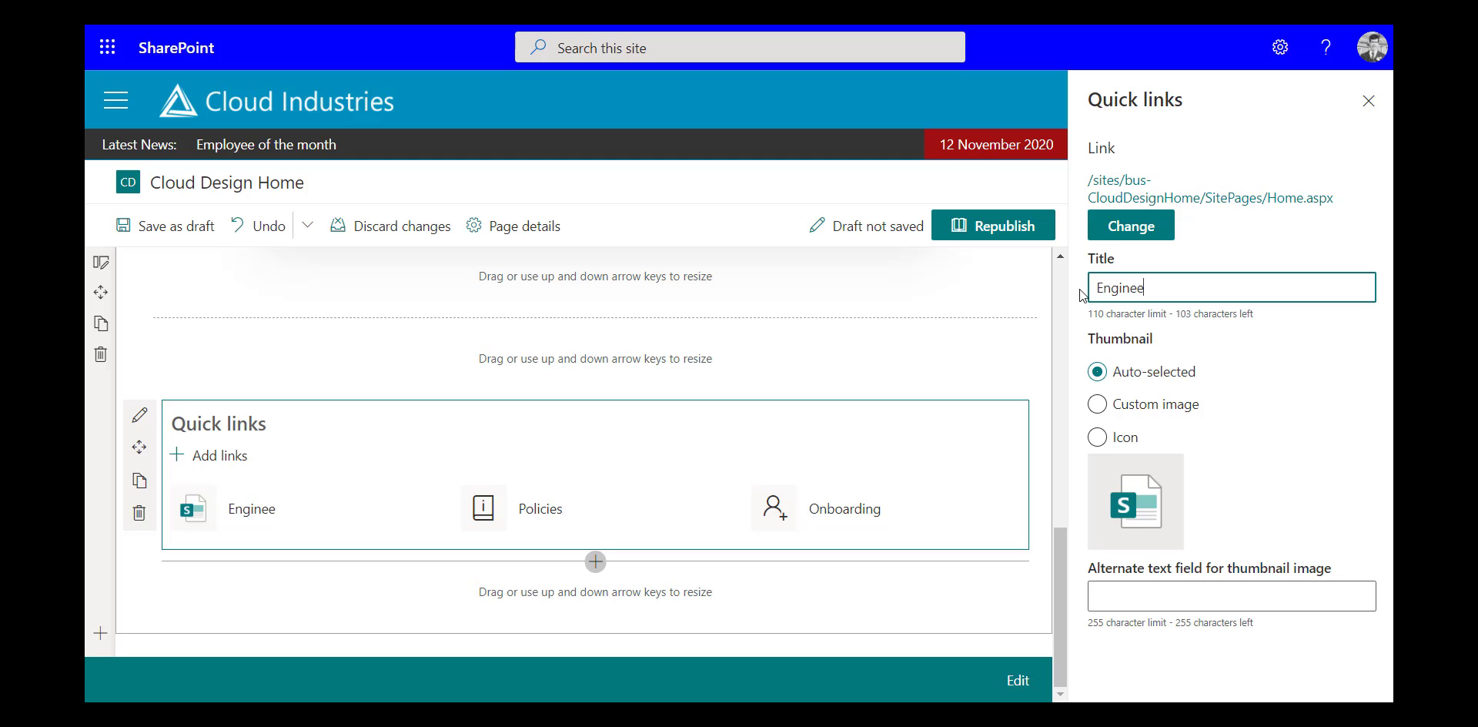
type("Engineering calendar")
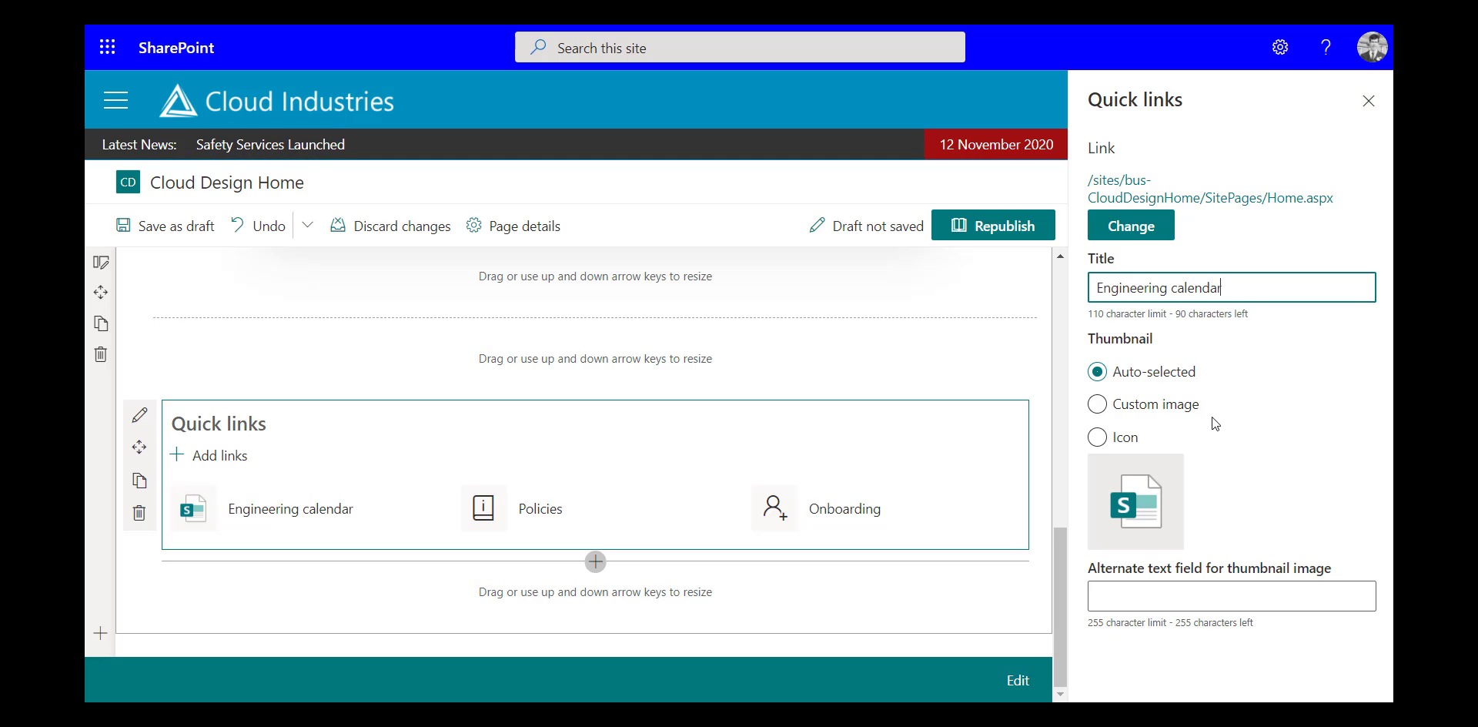
left_click(1114, 439)
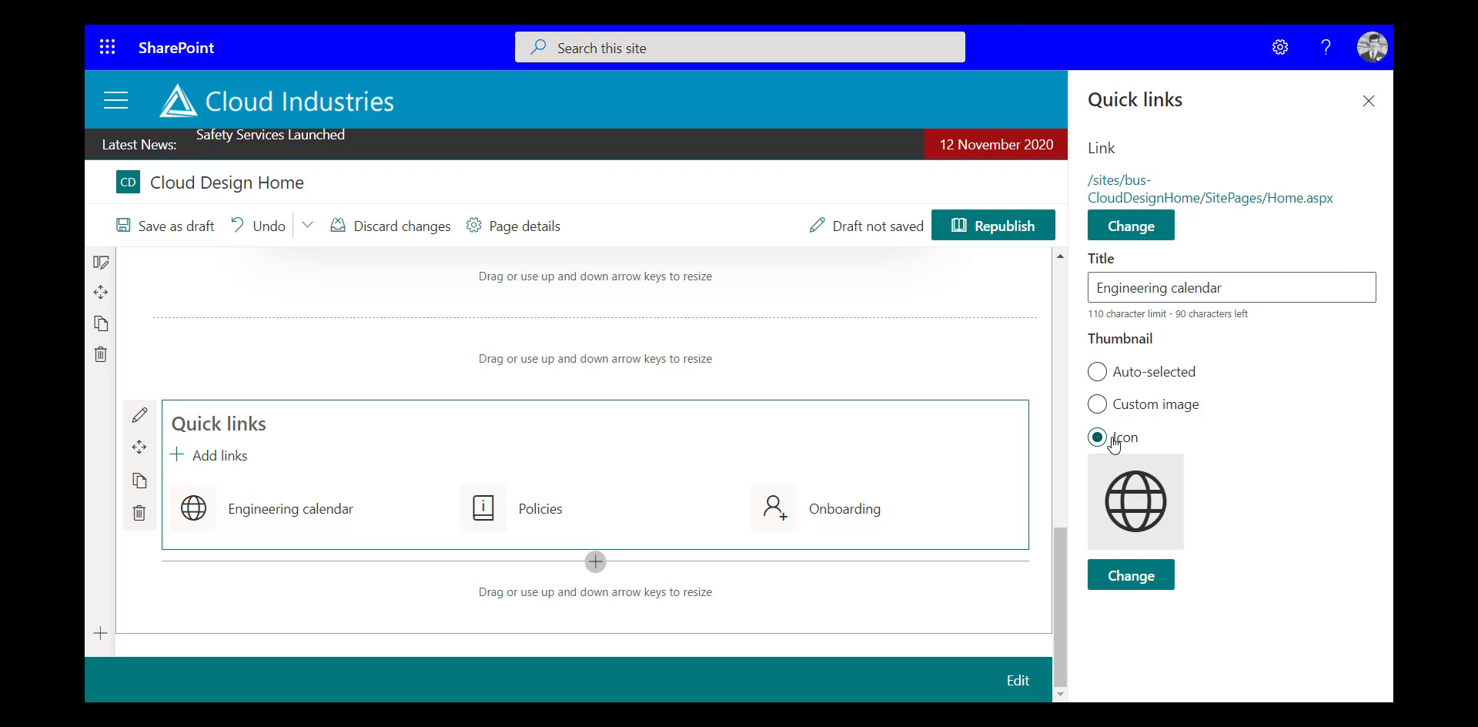
left_click(1129, 583)
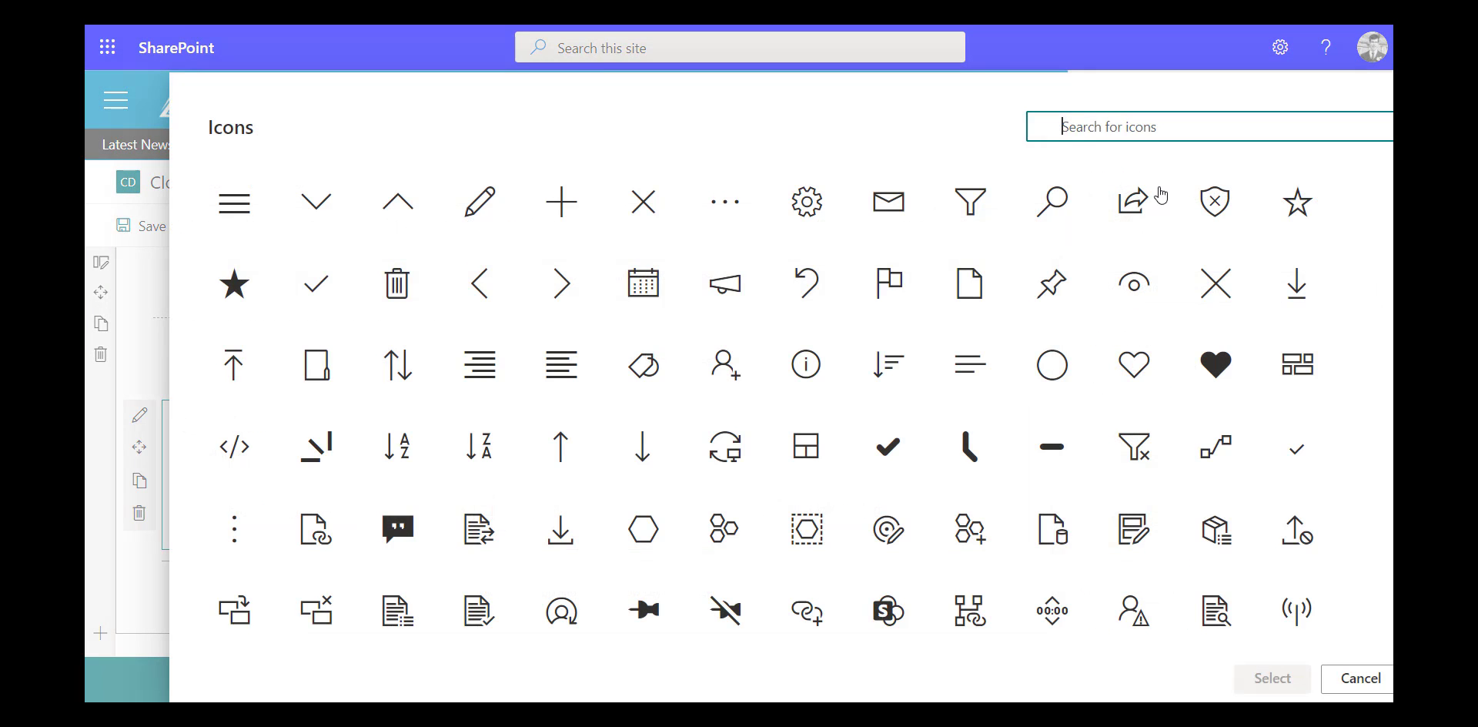
type("cal")
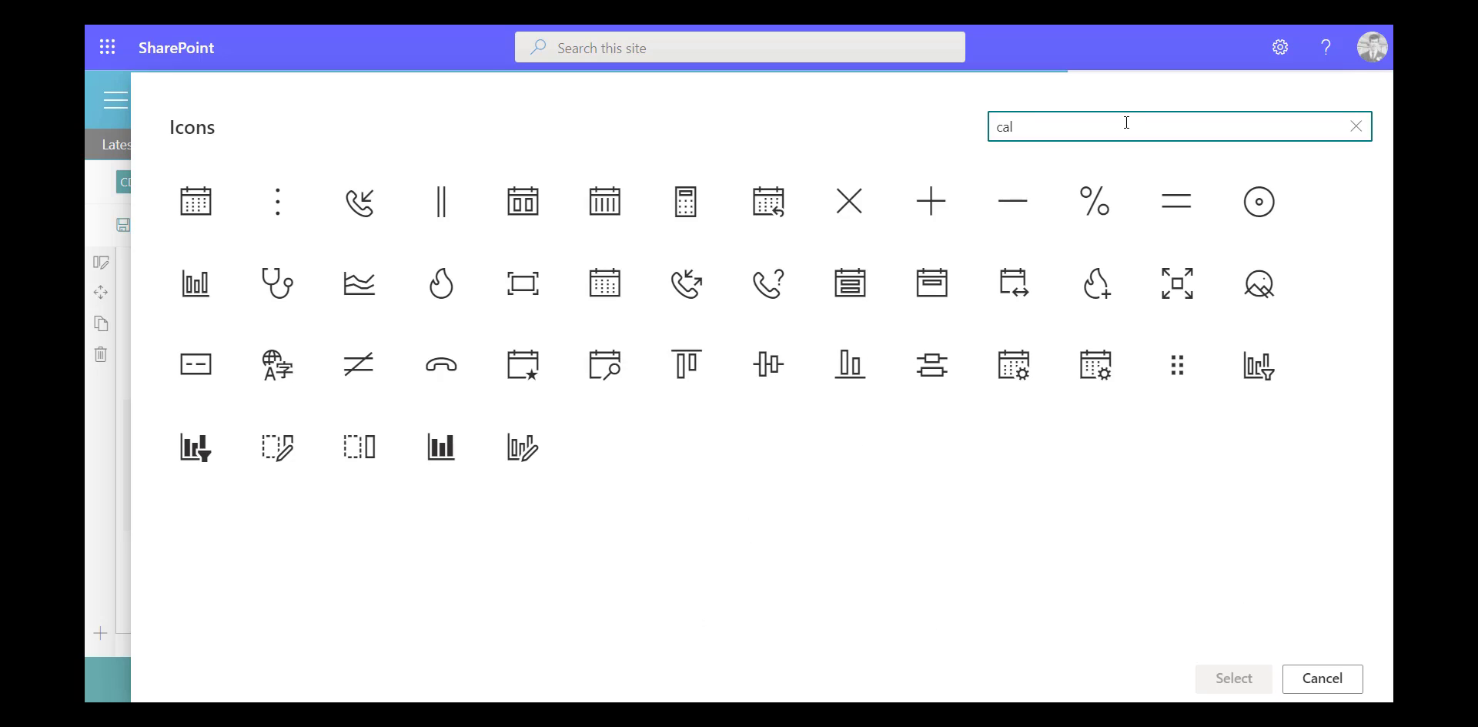
left_click(608, 204)
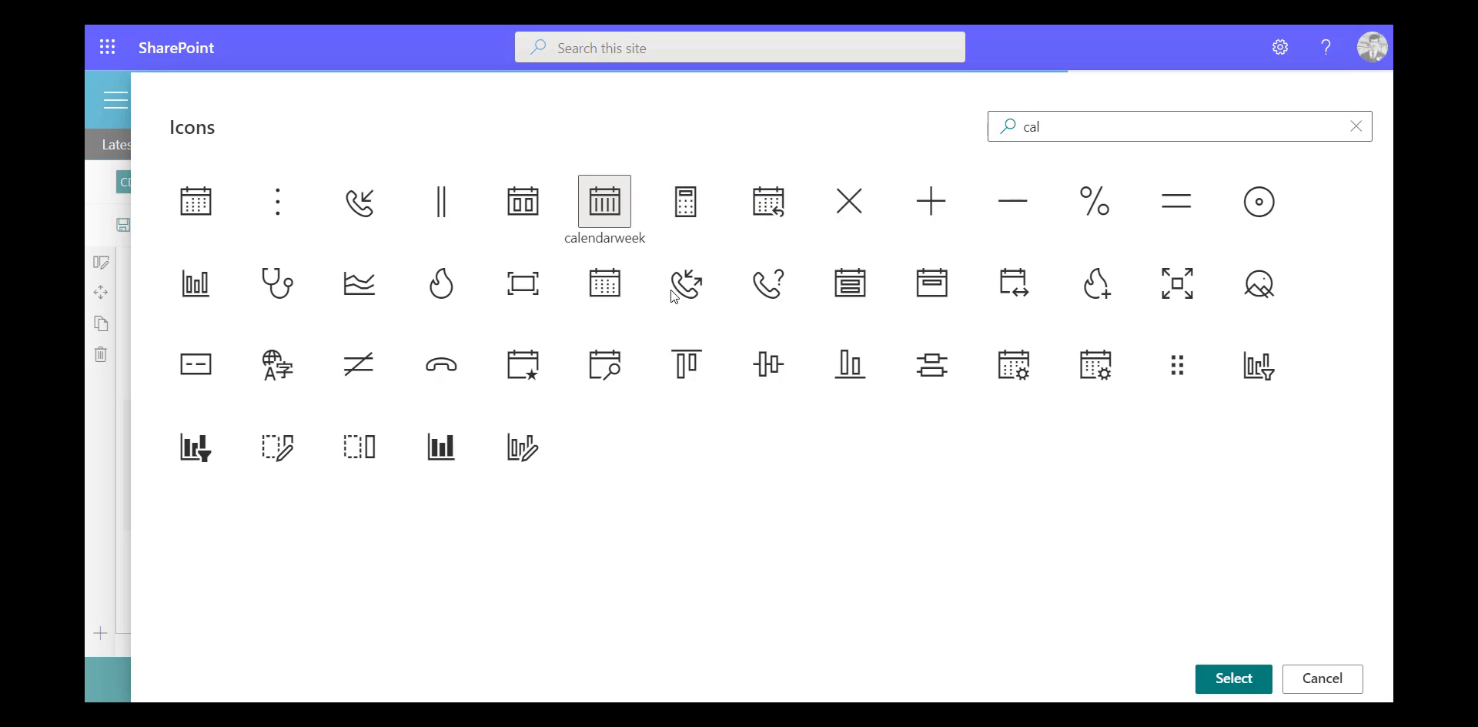
left_click(1262, 680)
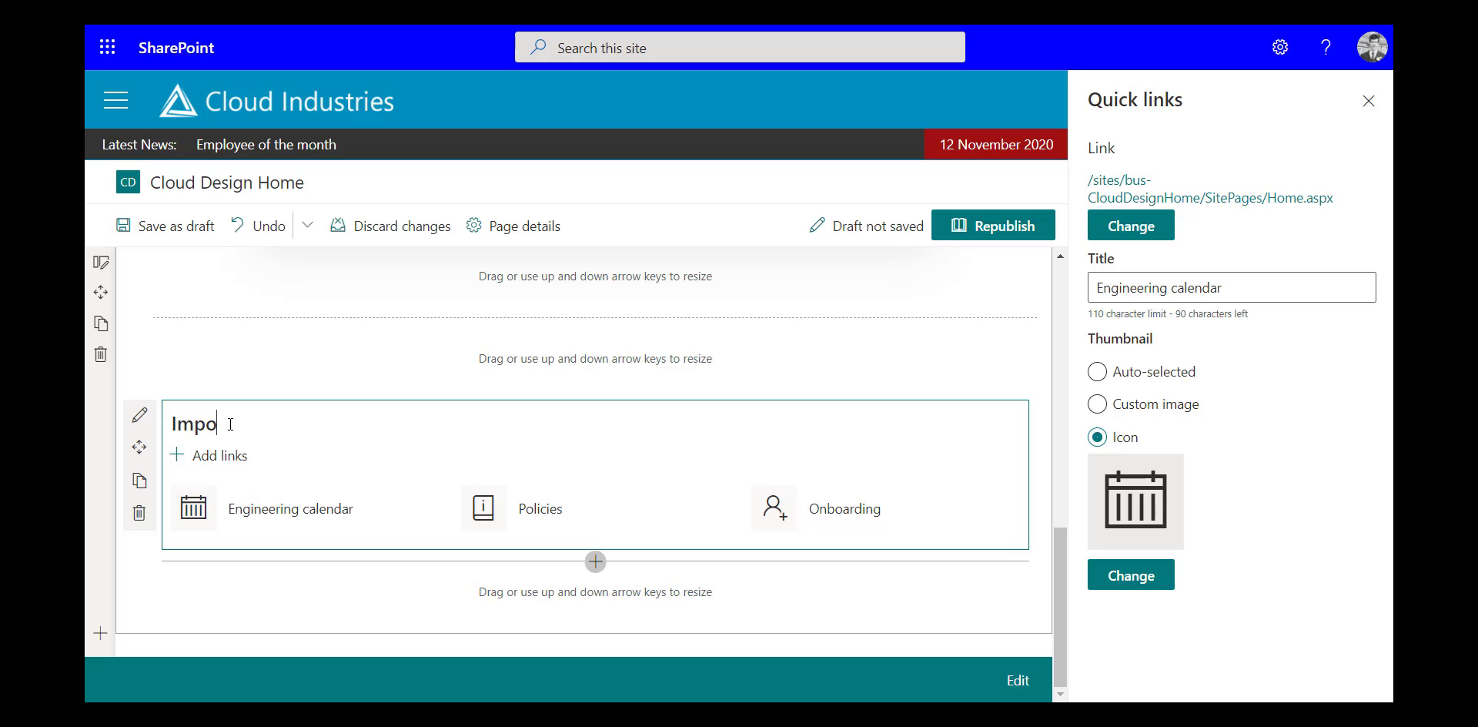
Title the Quick links web part 'Important Links' and close its settings
left_click(230, 424)
type("Important Links")
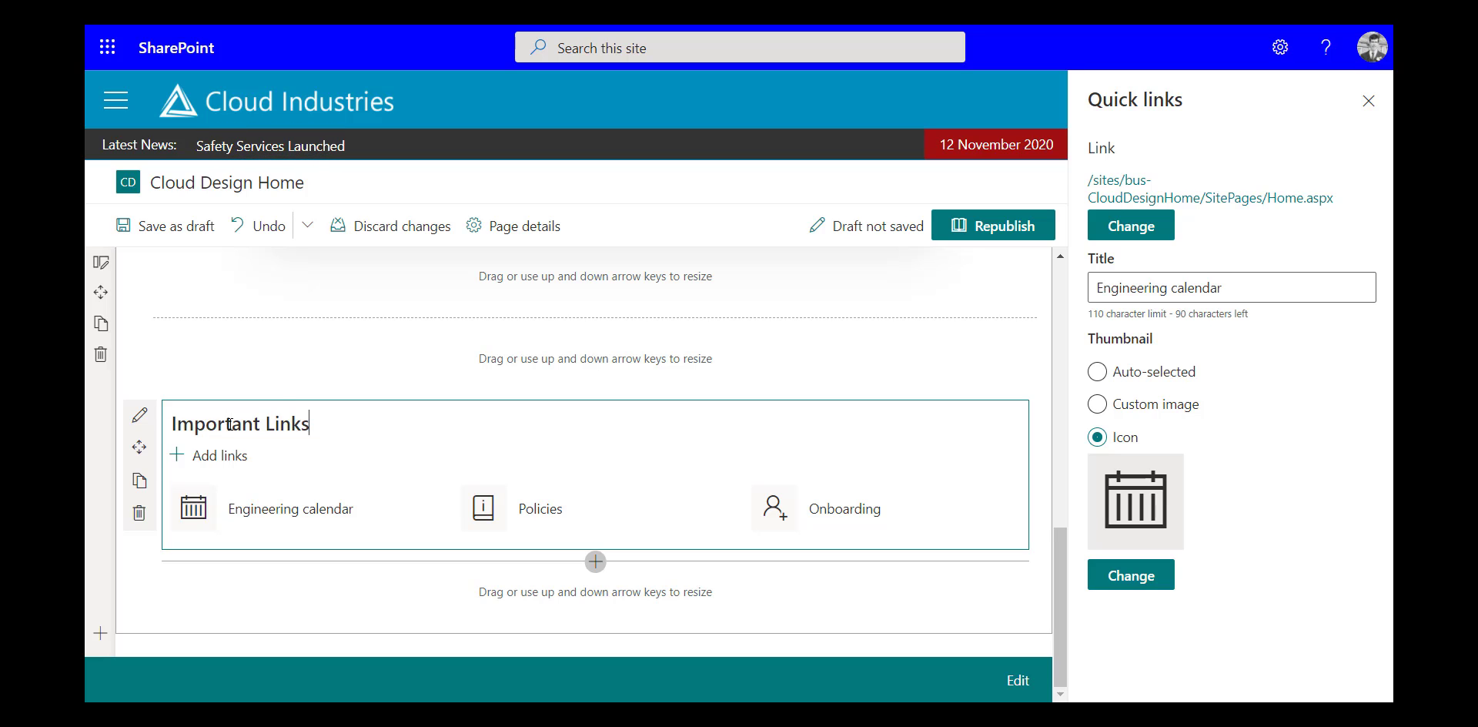
left_click(1368, 105)
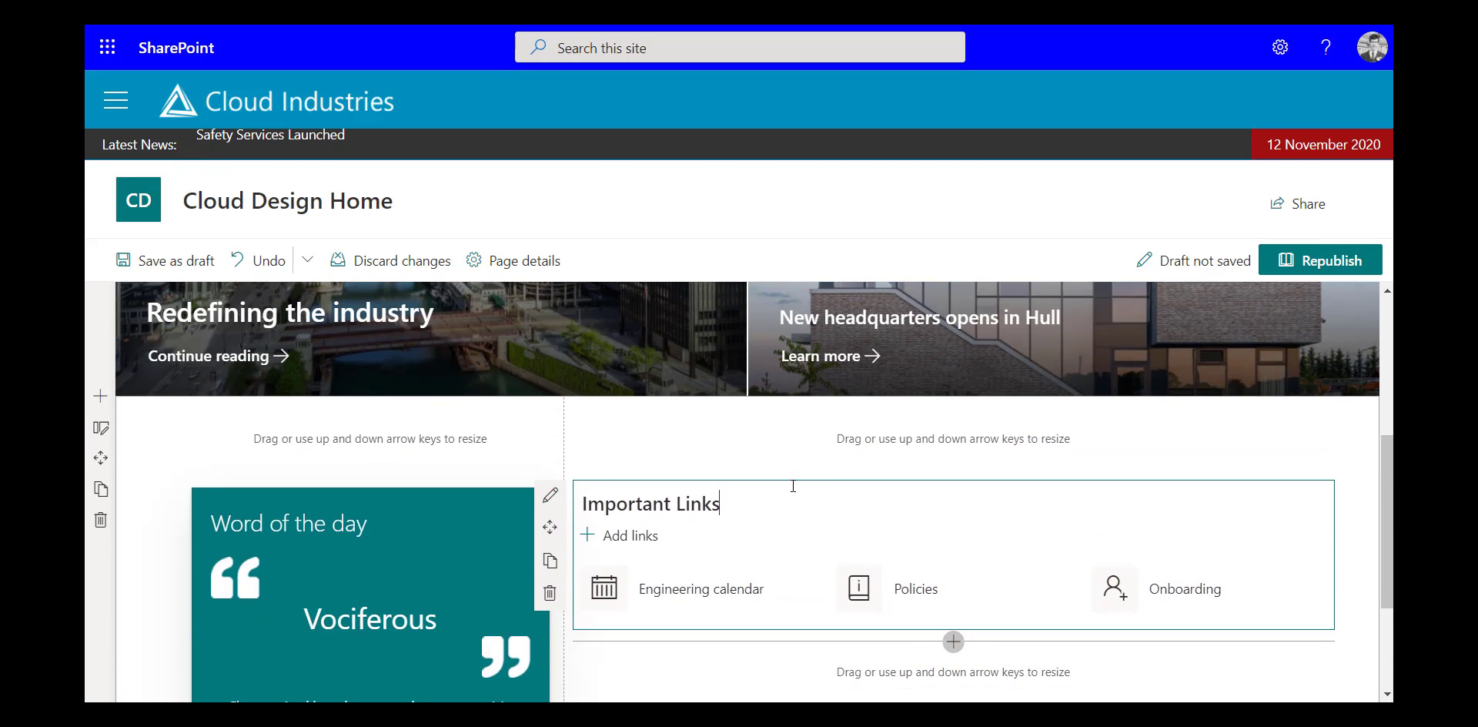
Stretch the spacer above Important Links to 84 pixels, lowering the links
scroll(792, 485, "down", 1)
left_click(954, 352)
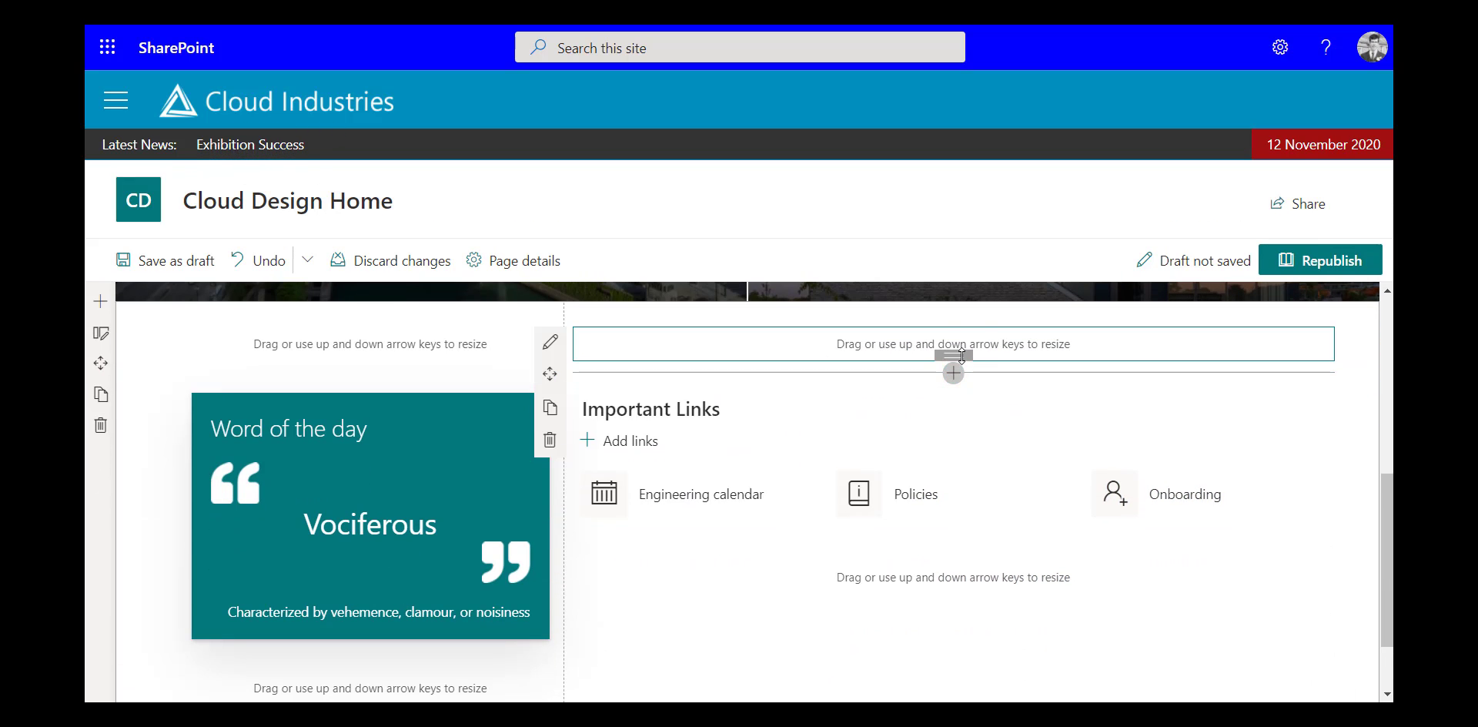
left_click_drag(961, 354, 958, 427)
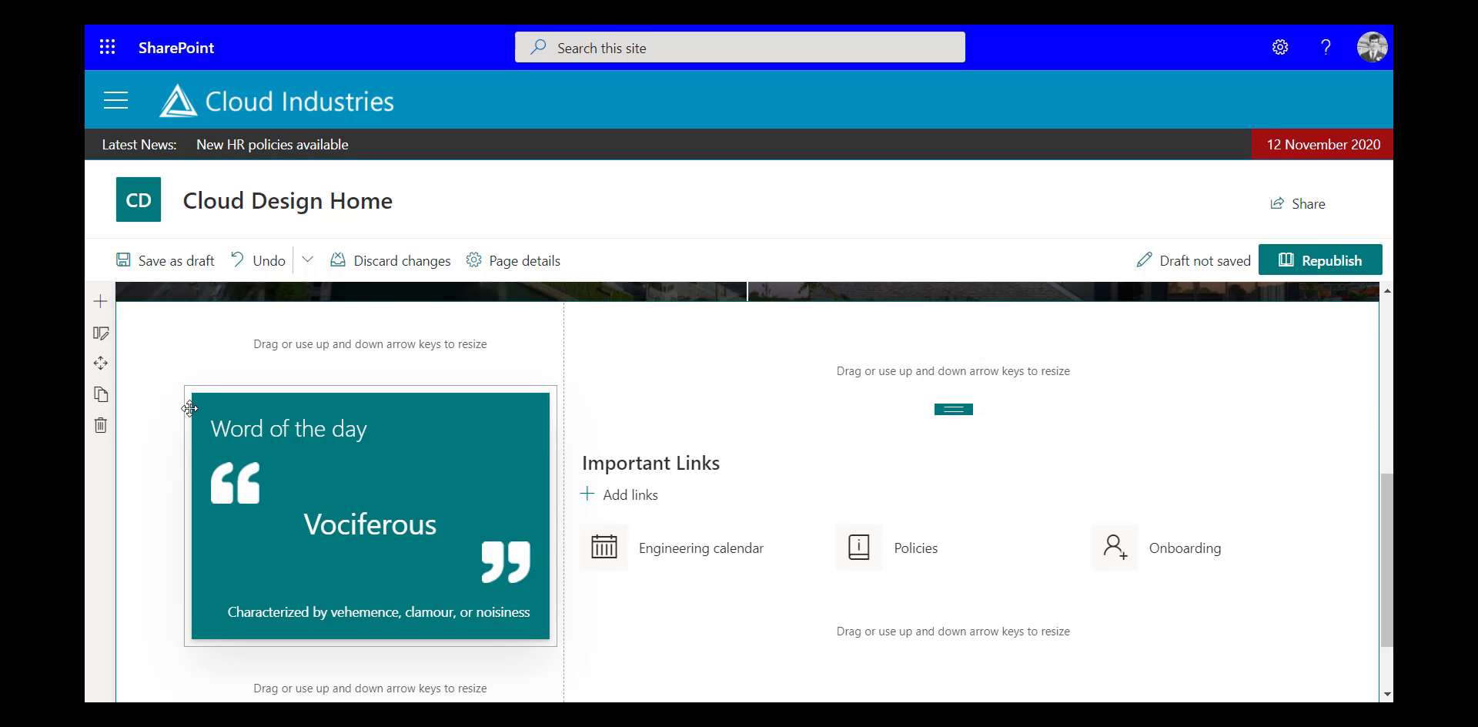
scroll(159, 368, "up", 3)
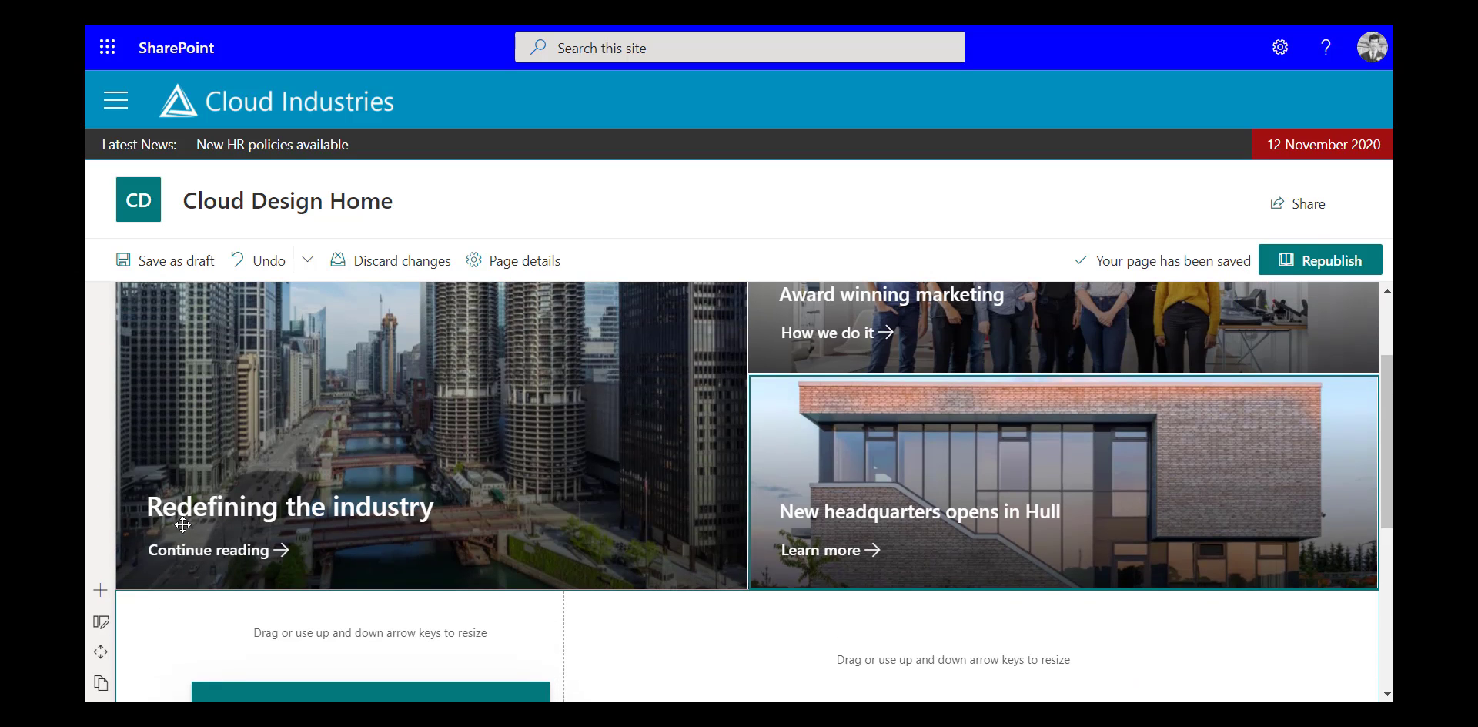
scroll(182, 524, "down", 2)
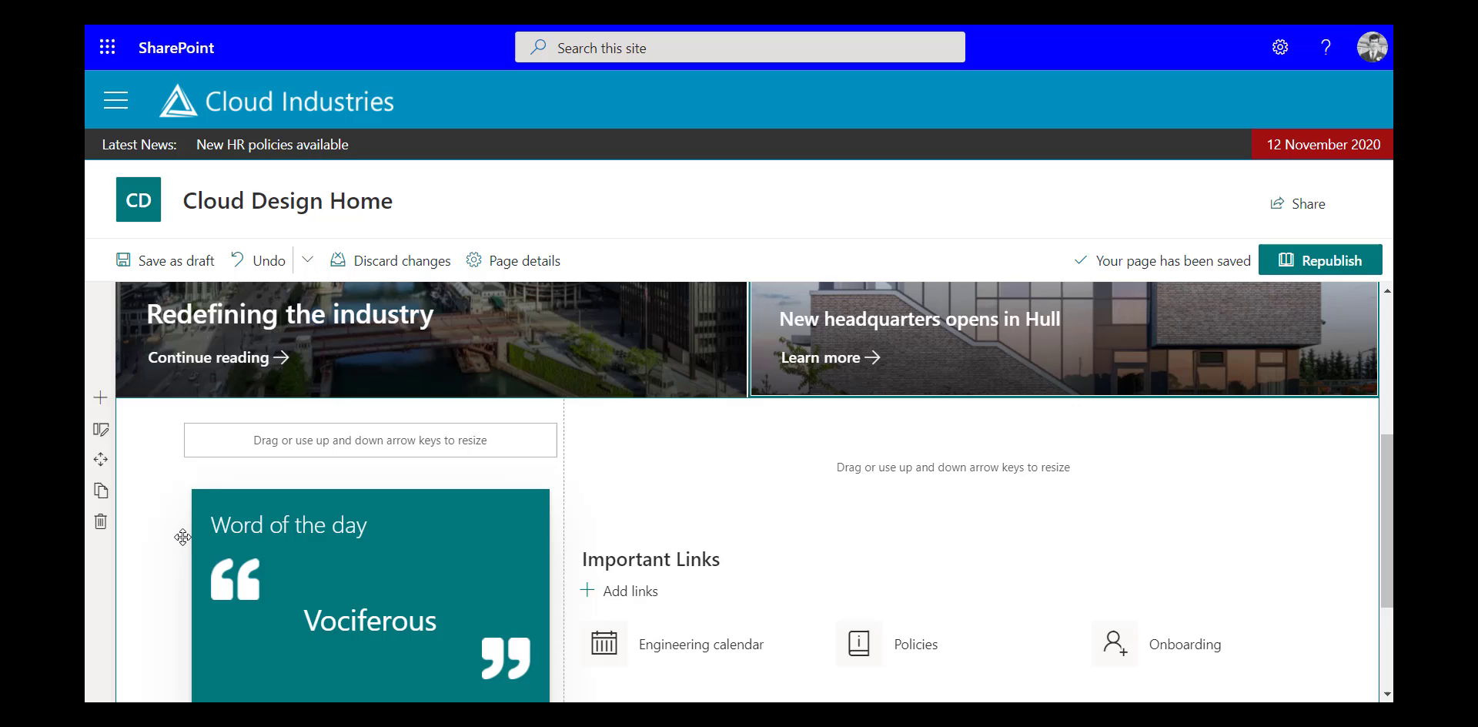
Give the Word of the day section and the hero news section a neutral grey background
left_click(97, 439)
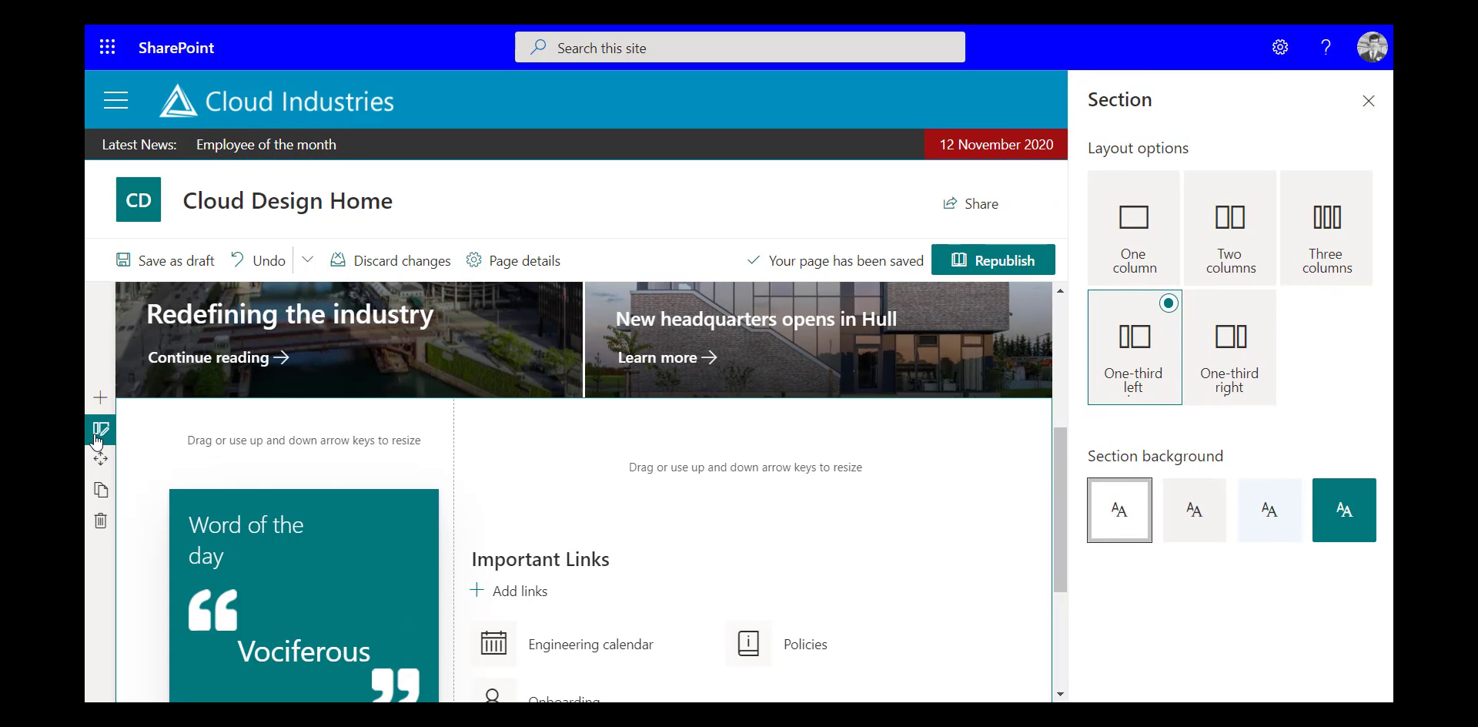
left_click(1202, 526)
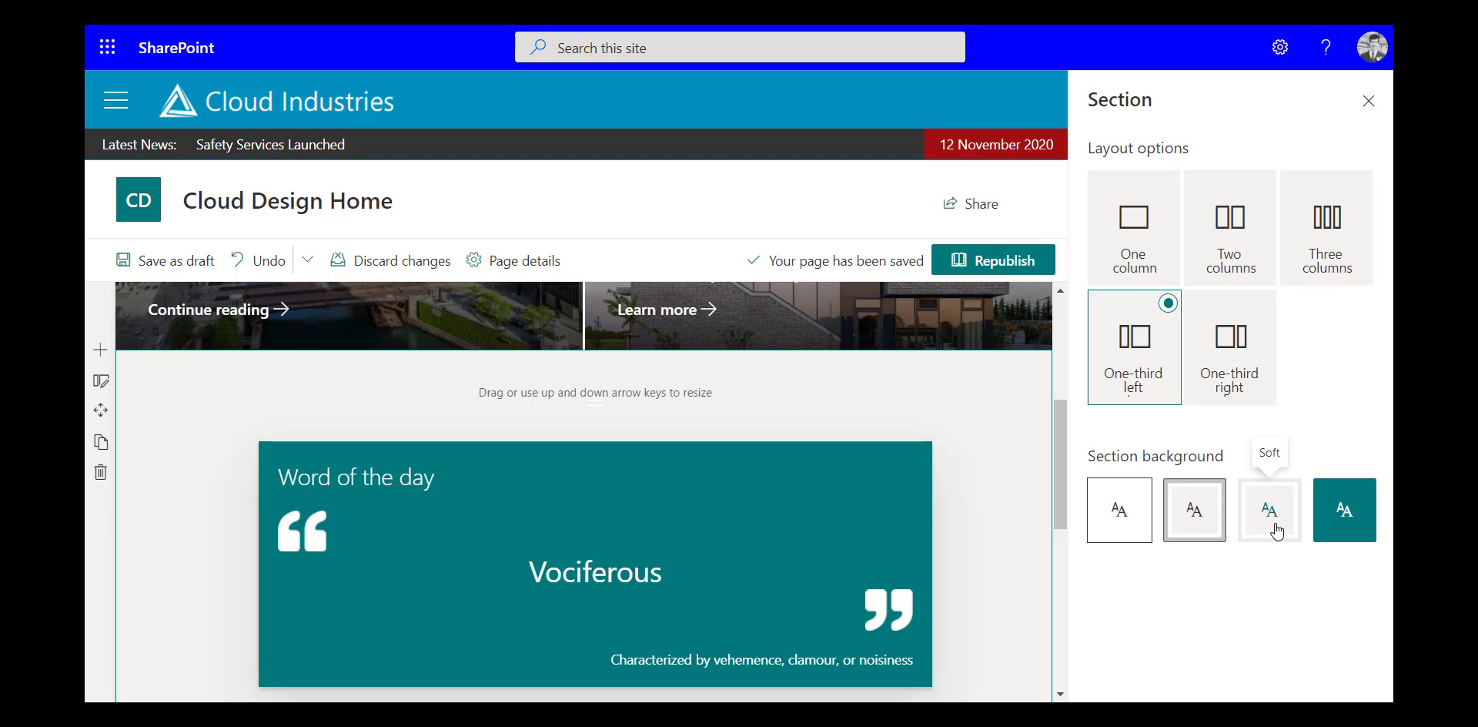
scroll(143, 368, "up", 4)
left_click(143, 368)
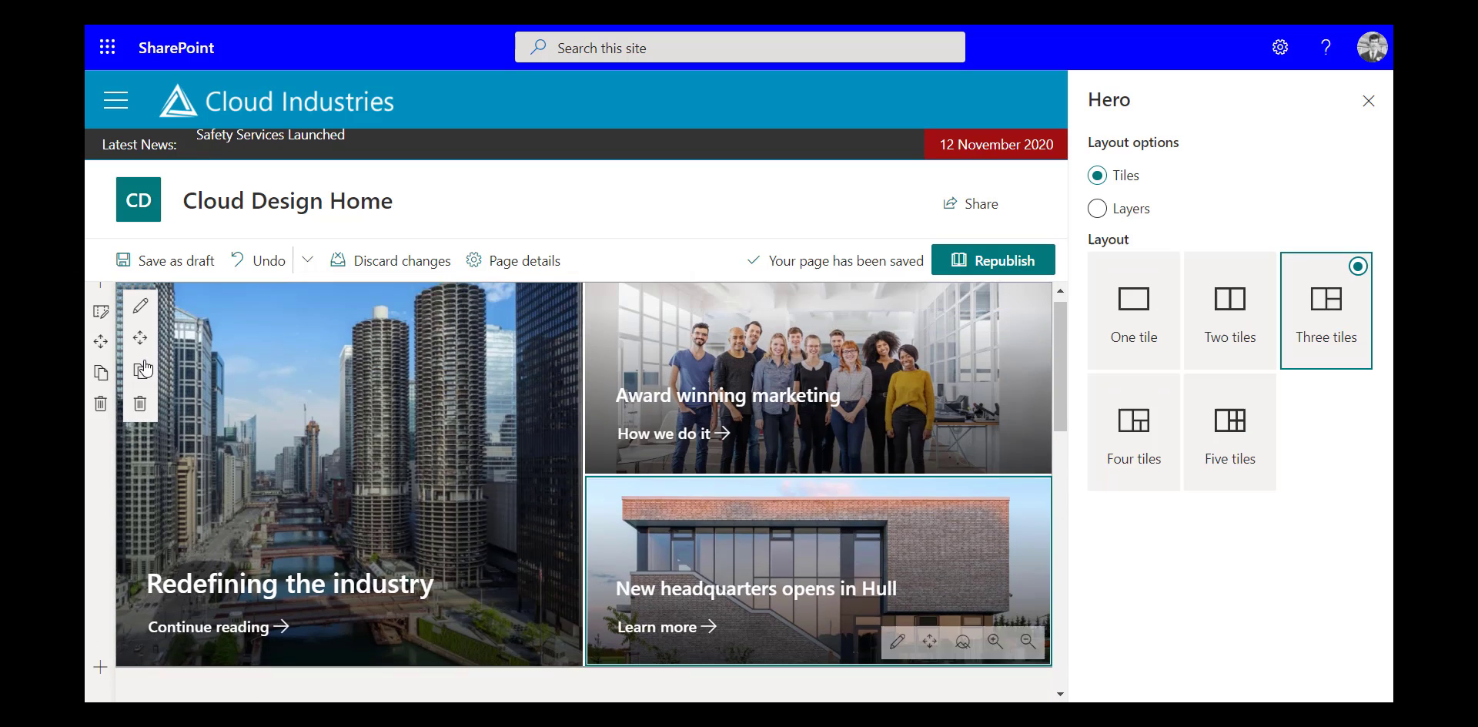
left_click(100, 325)
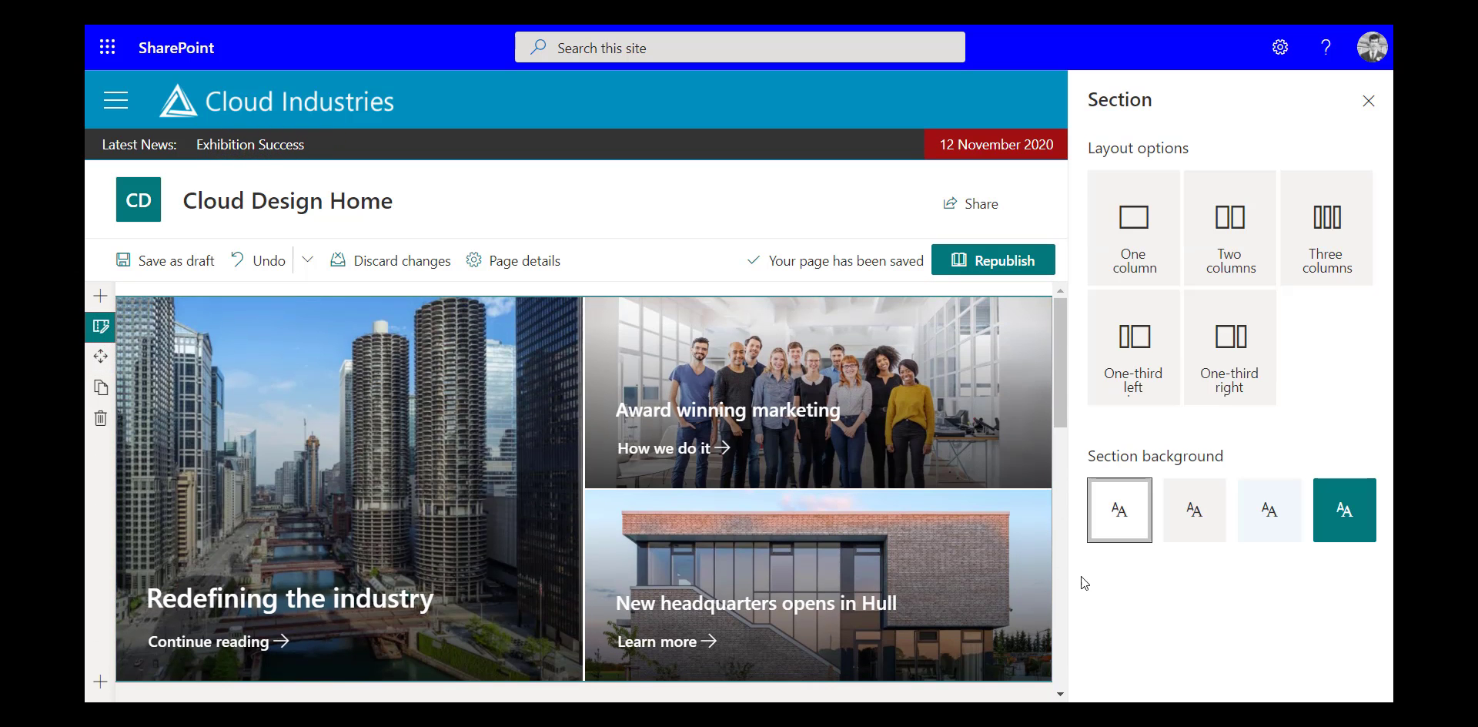
left_click(1194, 508)
Switch the Word of the day and Important Links section to a two-column layout
scroll(374, 517, "down", 3)
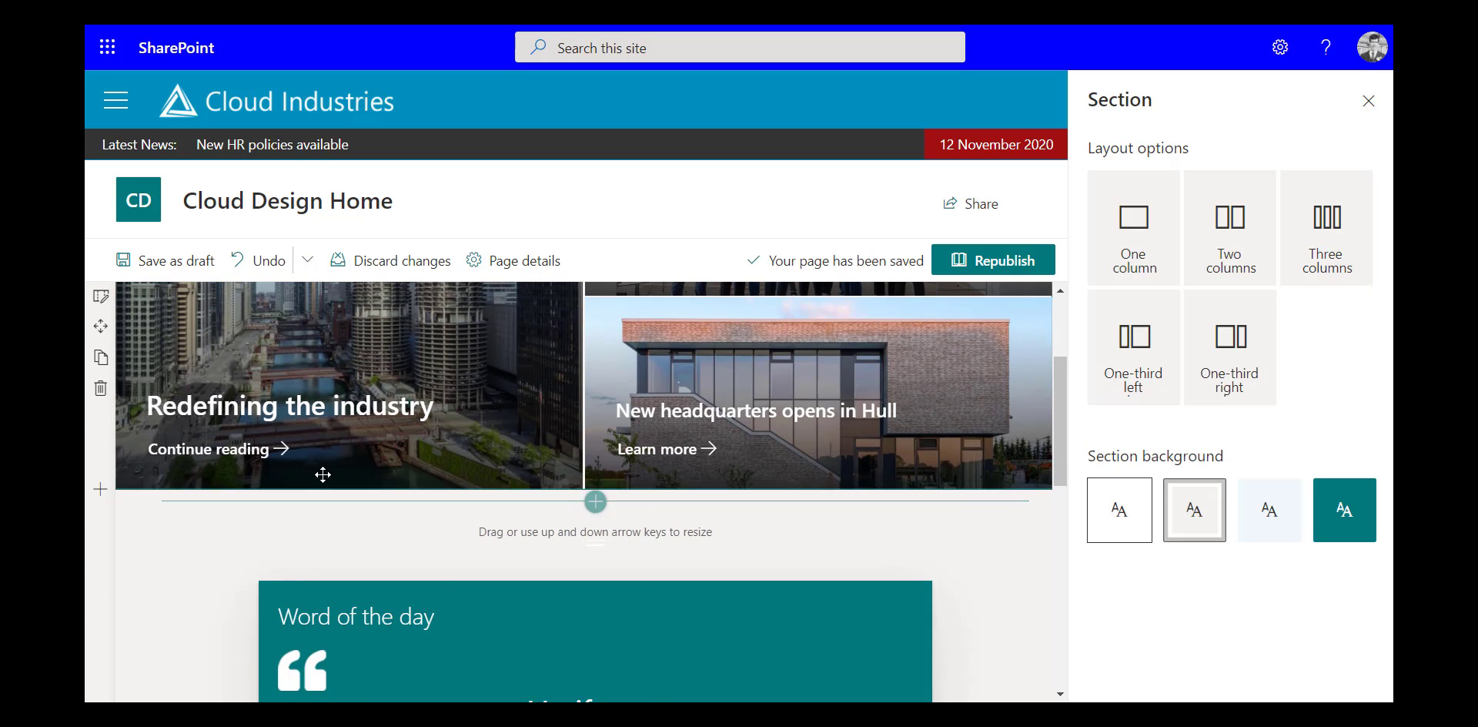
scroll(306, 474, "down", 1)
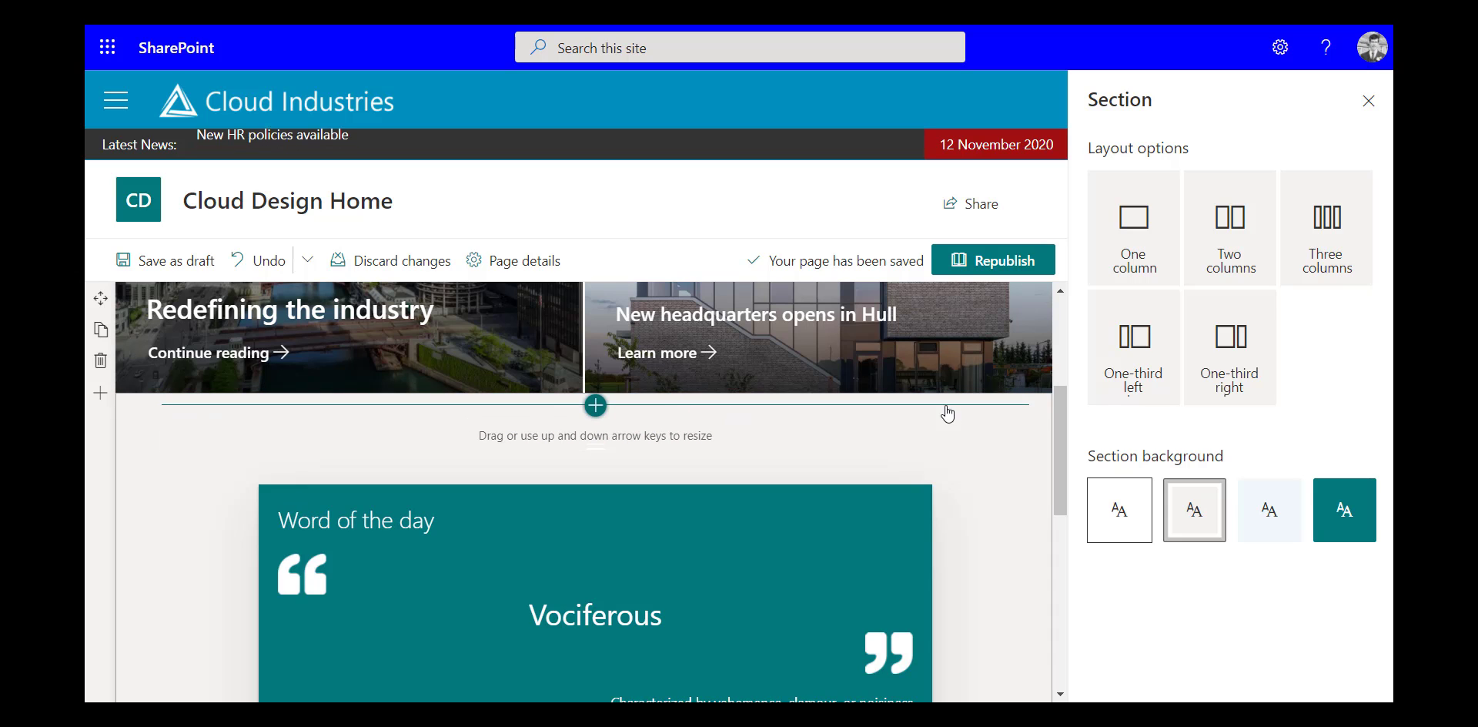
scroll(272, 453, "down", 4)
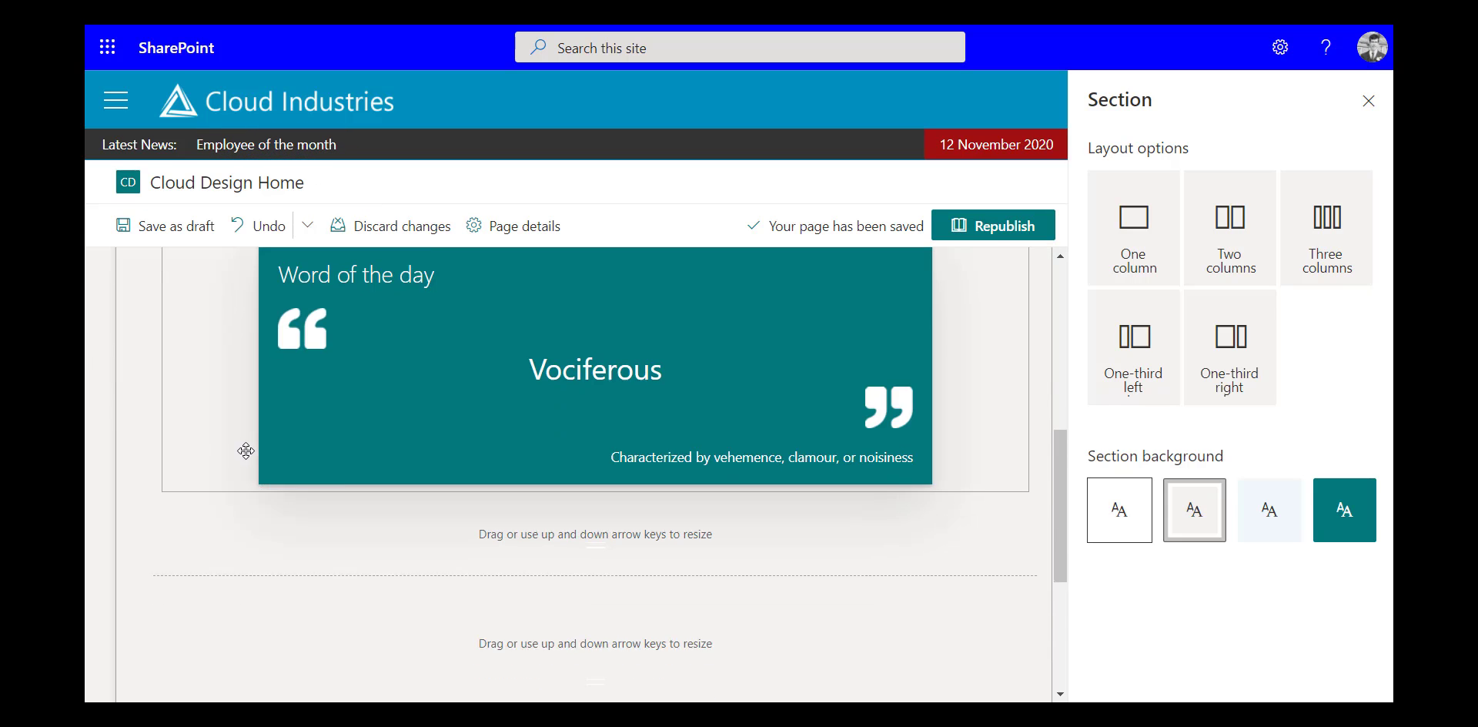
left_click(1229, 273)
left_click(1355, 102)
Republish the updated Cloud Design Home page
scroll(1060, 465, "up", 5)
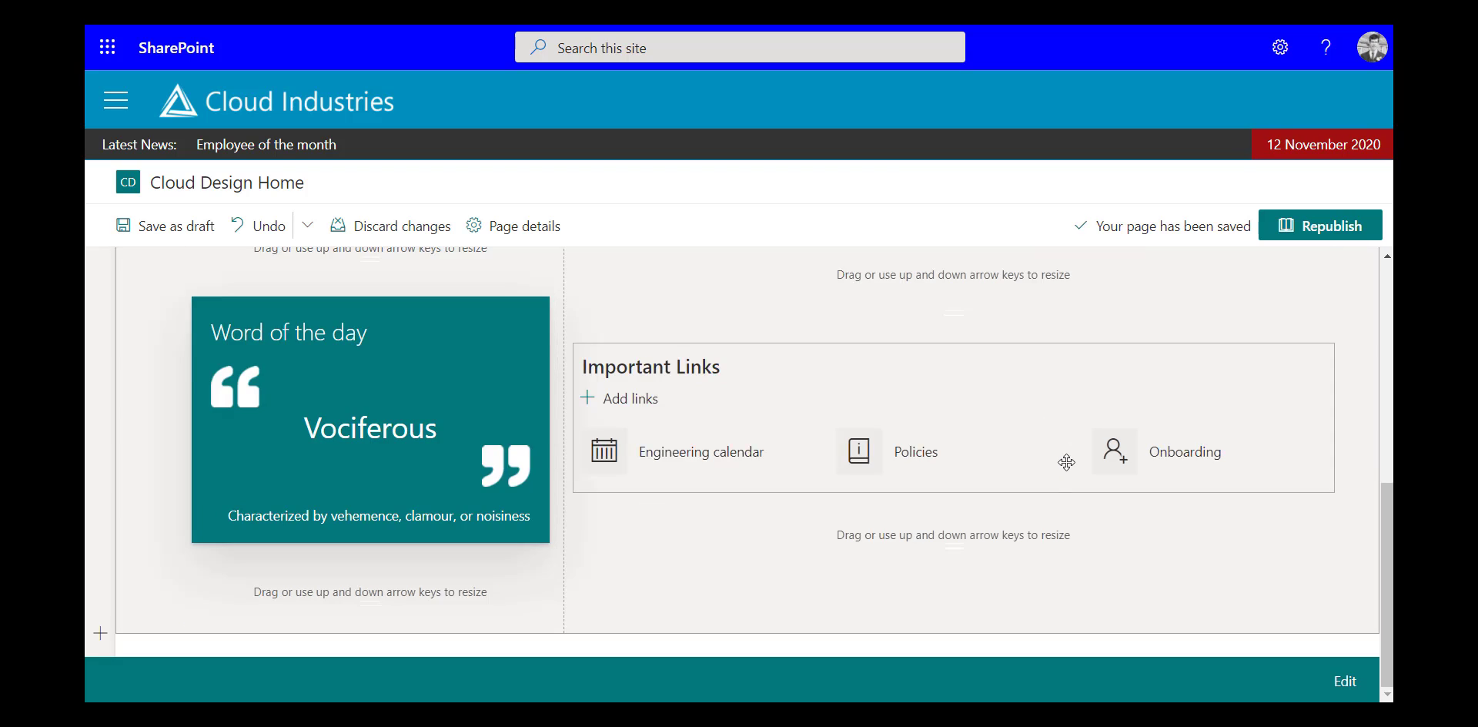
scroll(1060, 465, "down", 3)
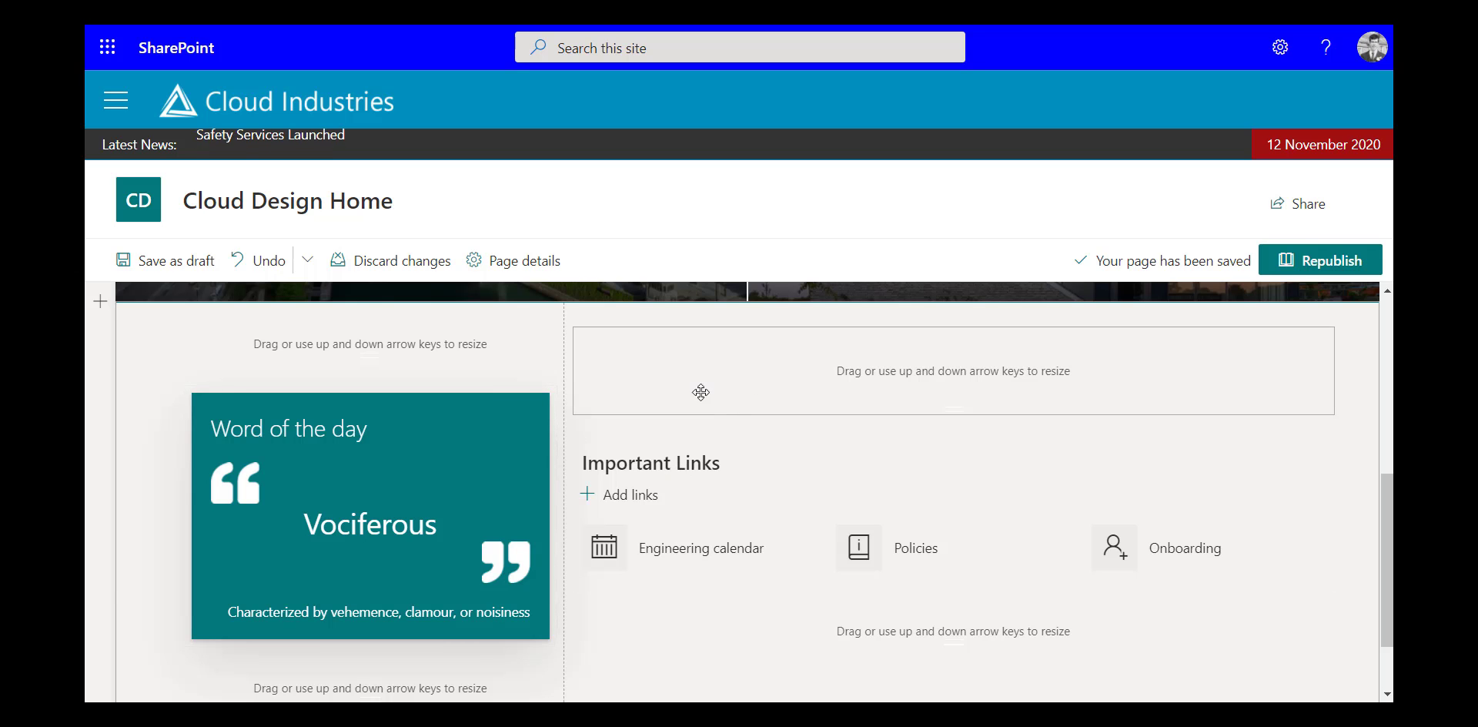
left_click(1319, 266)
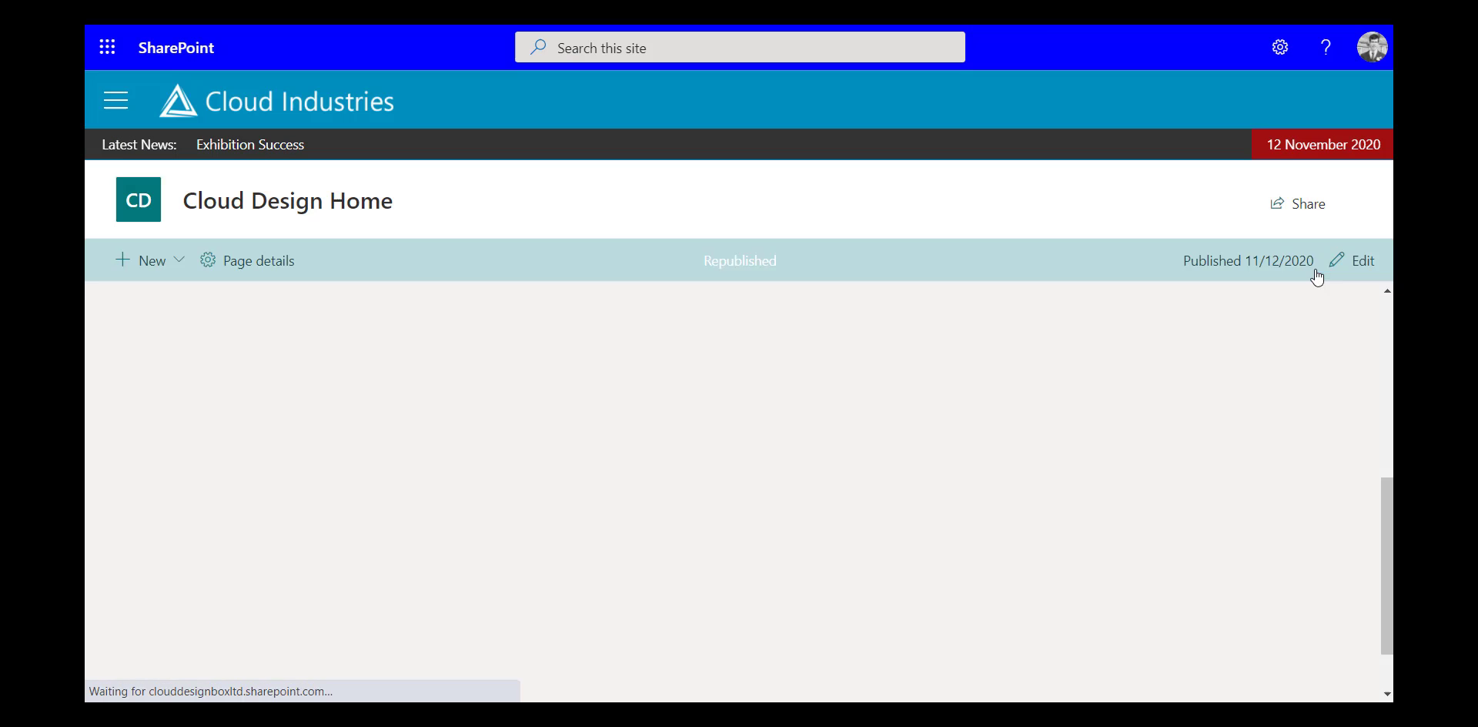
Put the published Cloud Design Home page back into edit mode
scroll(1160, 446, "up", 4)
scroll(737, 520, "down", 3)
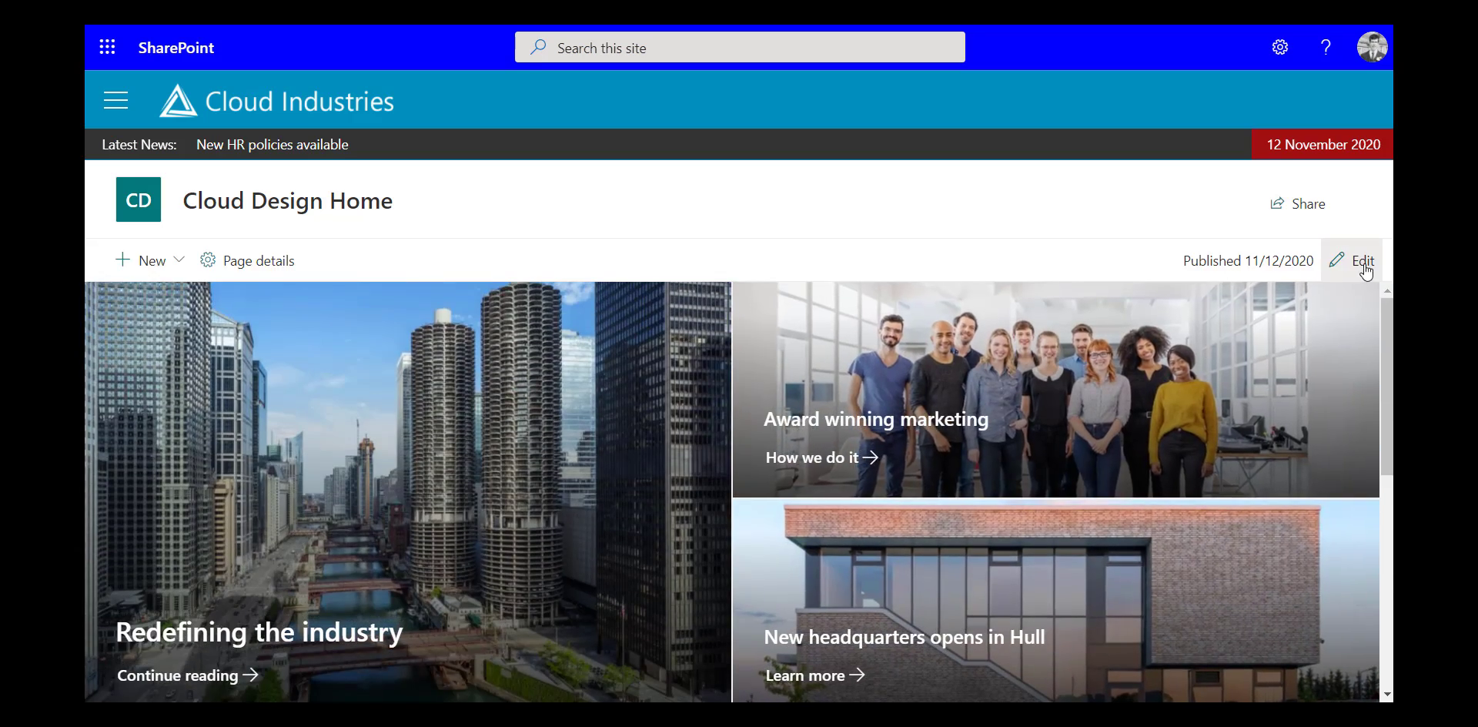
left_click(1354, 260)
Shrink the left spacer to 20 pixels and the right spacer to 72 pixels, then republish
scroll(976, 483, "down", 5)
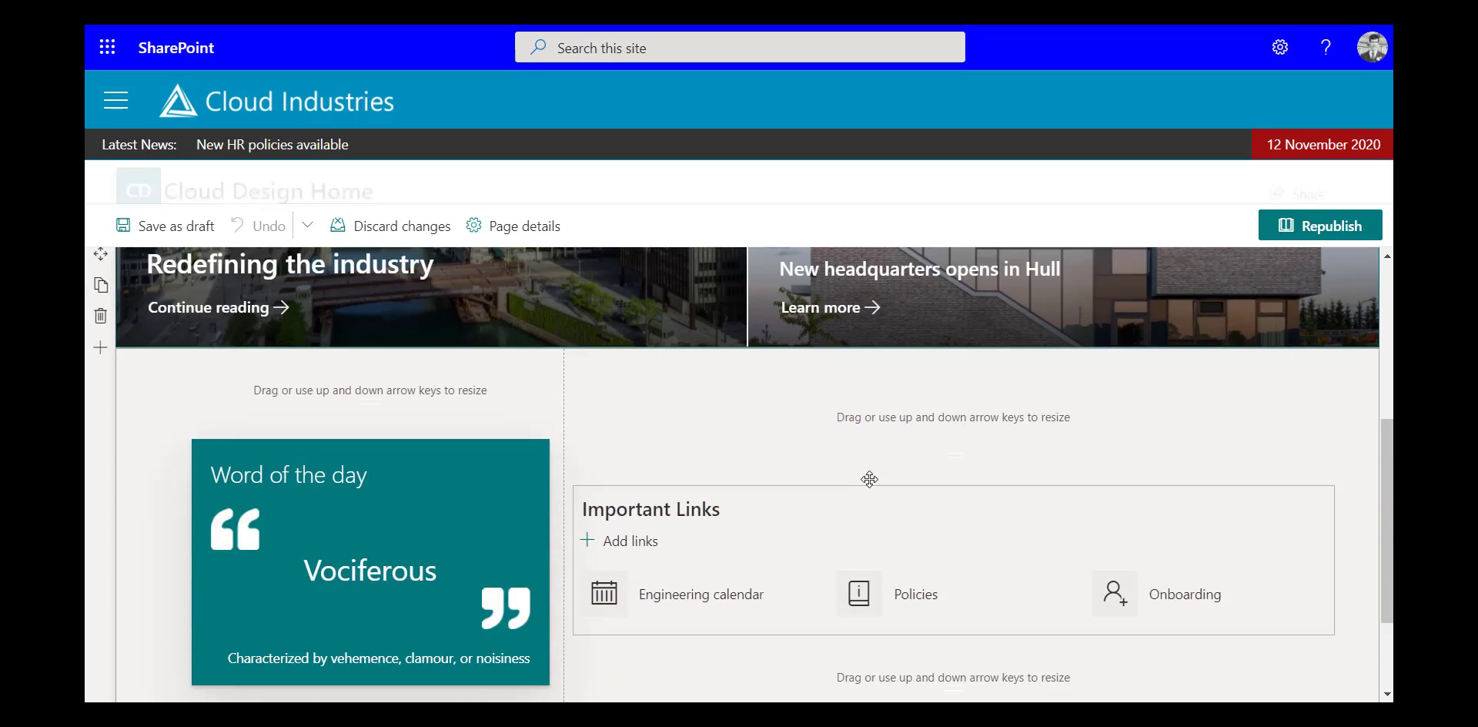
left_click(378, 394)
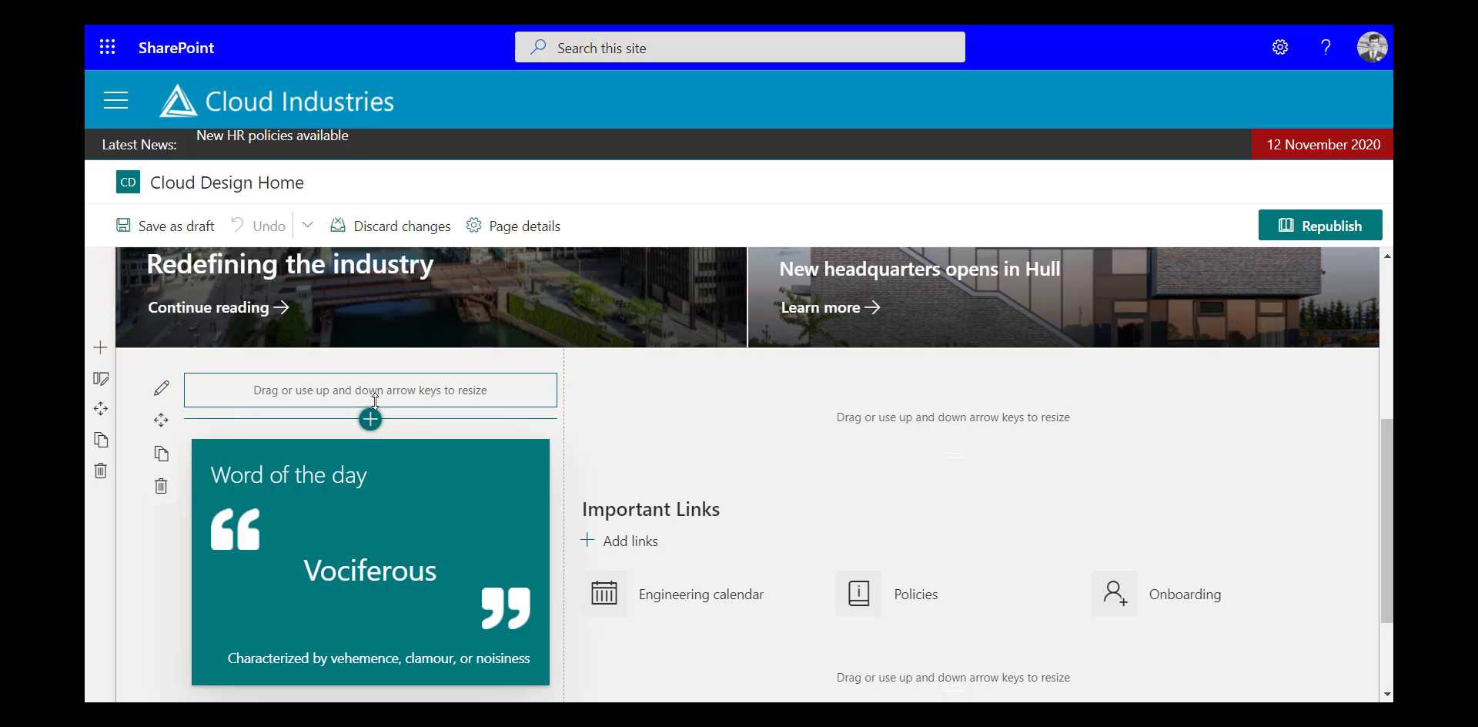
left_click_drag(379, 395, 378, 384)
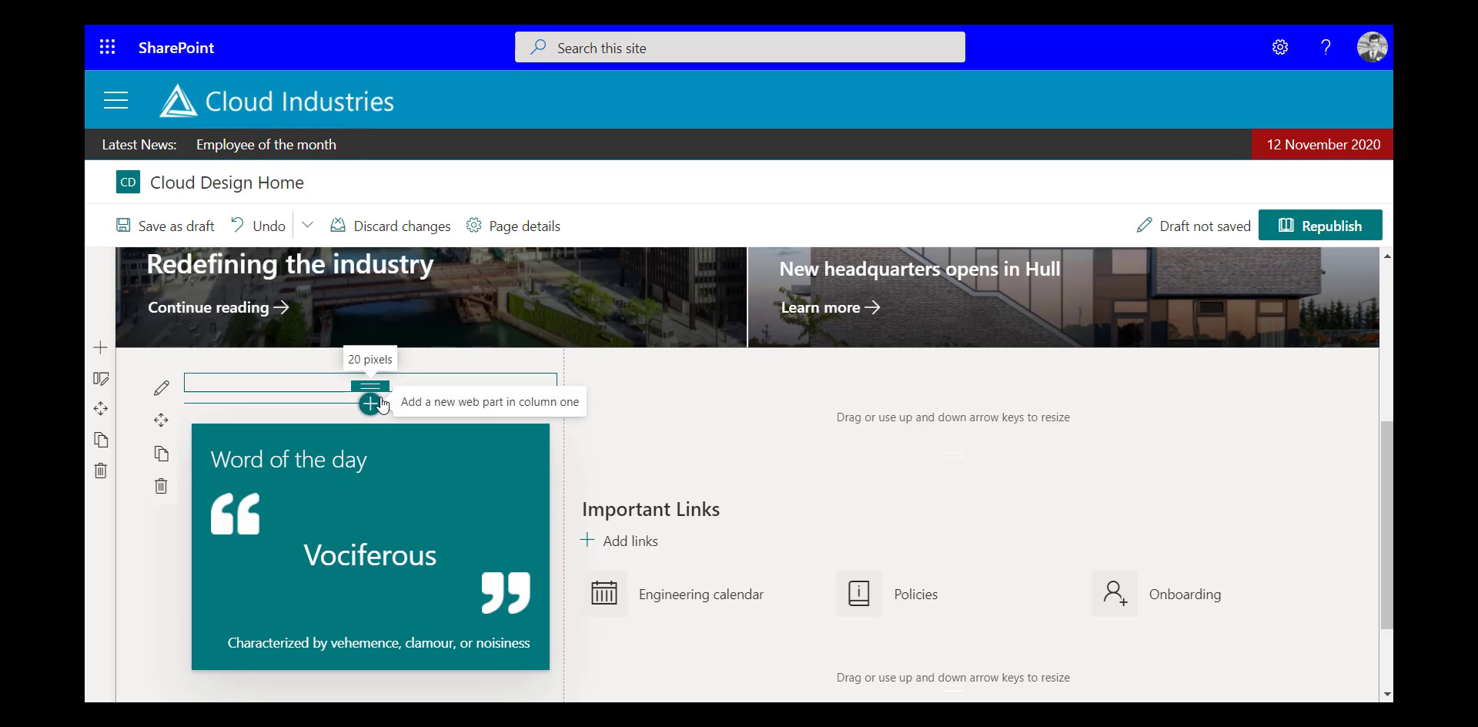
left_click(923, 431)
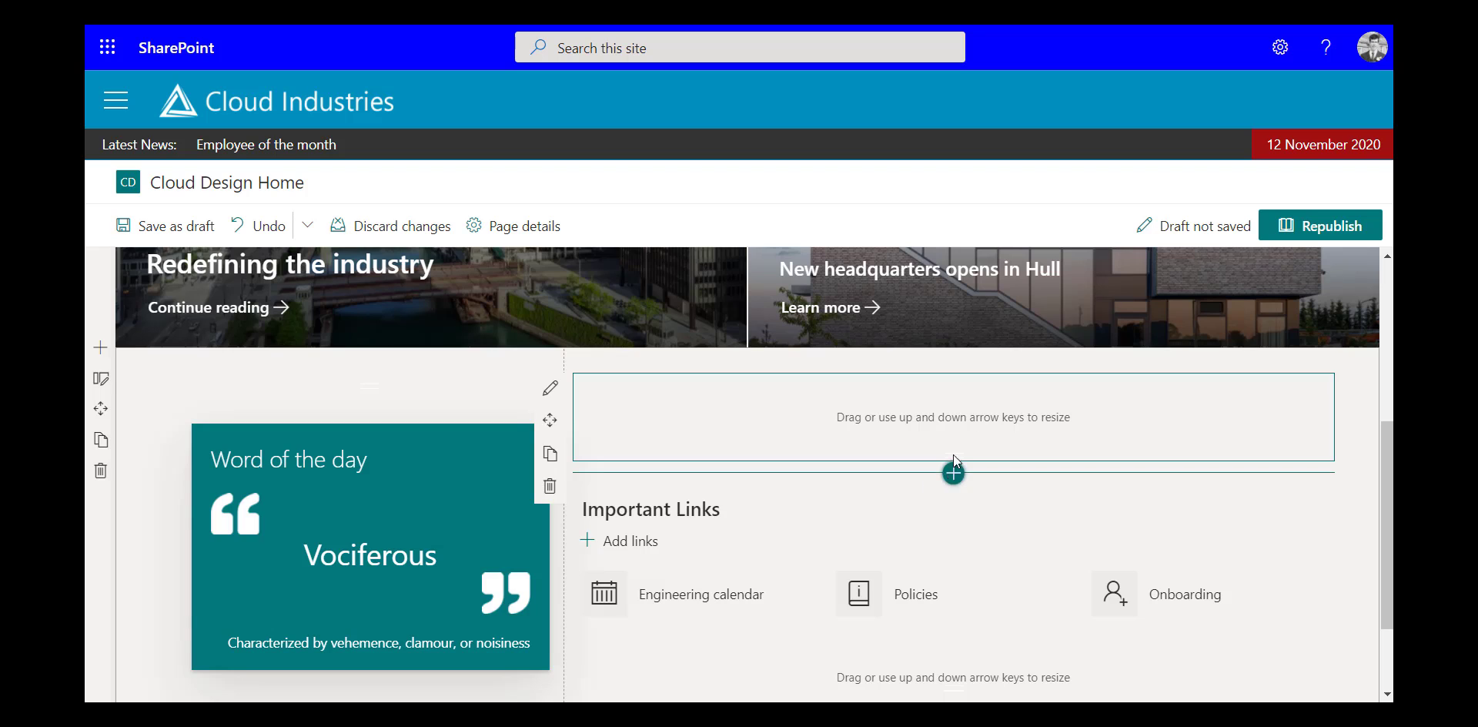
left_click_drag(954, 451, 954, 439)
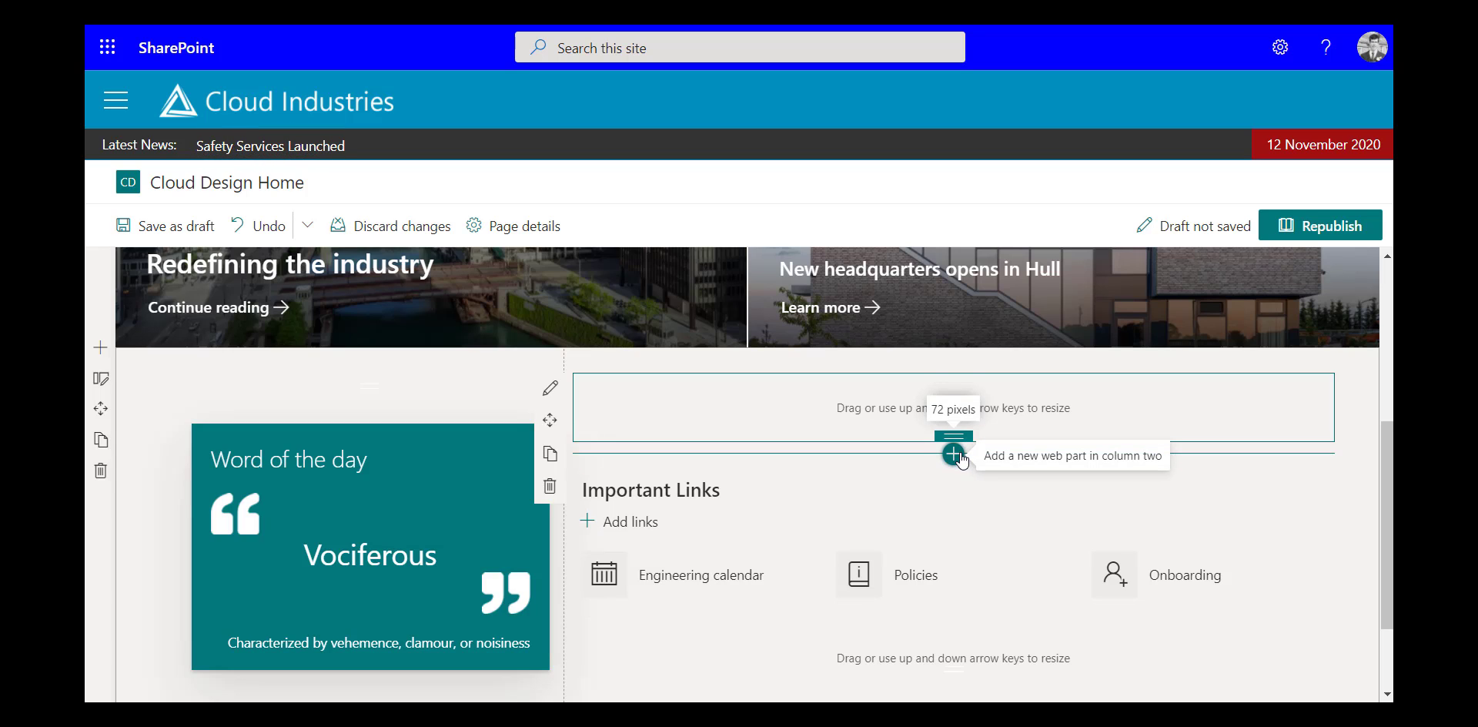
left_click(1359, 228)
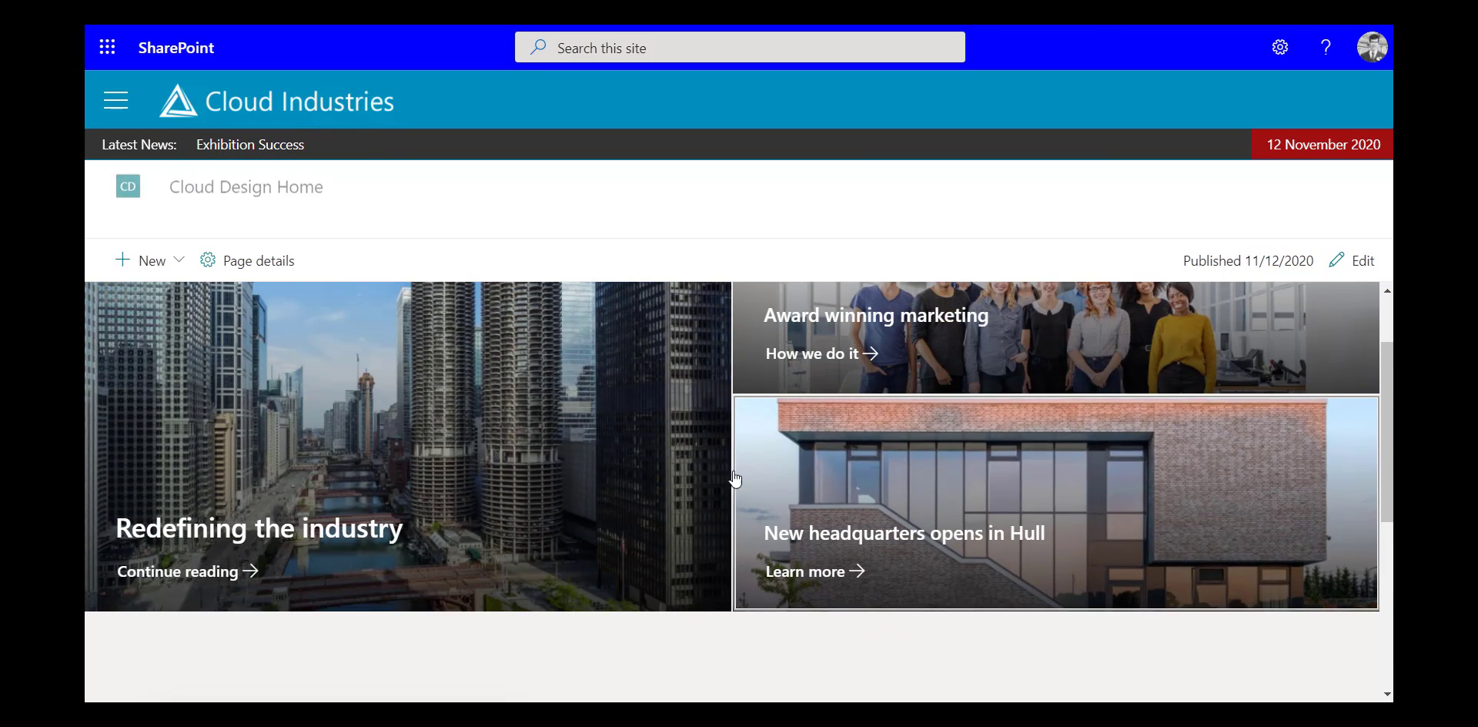
Reopen the Cloud Design Home page for editing
scroll(432, 481, "down", 3)
scroll(920, 447, "down", 3)
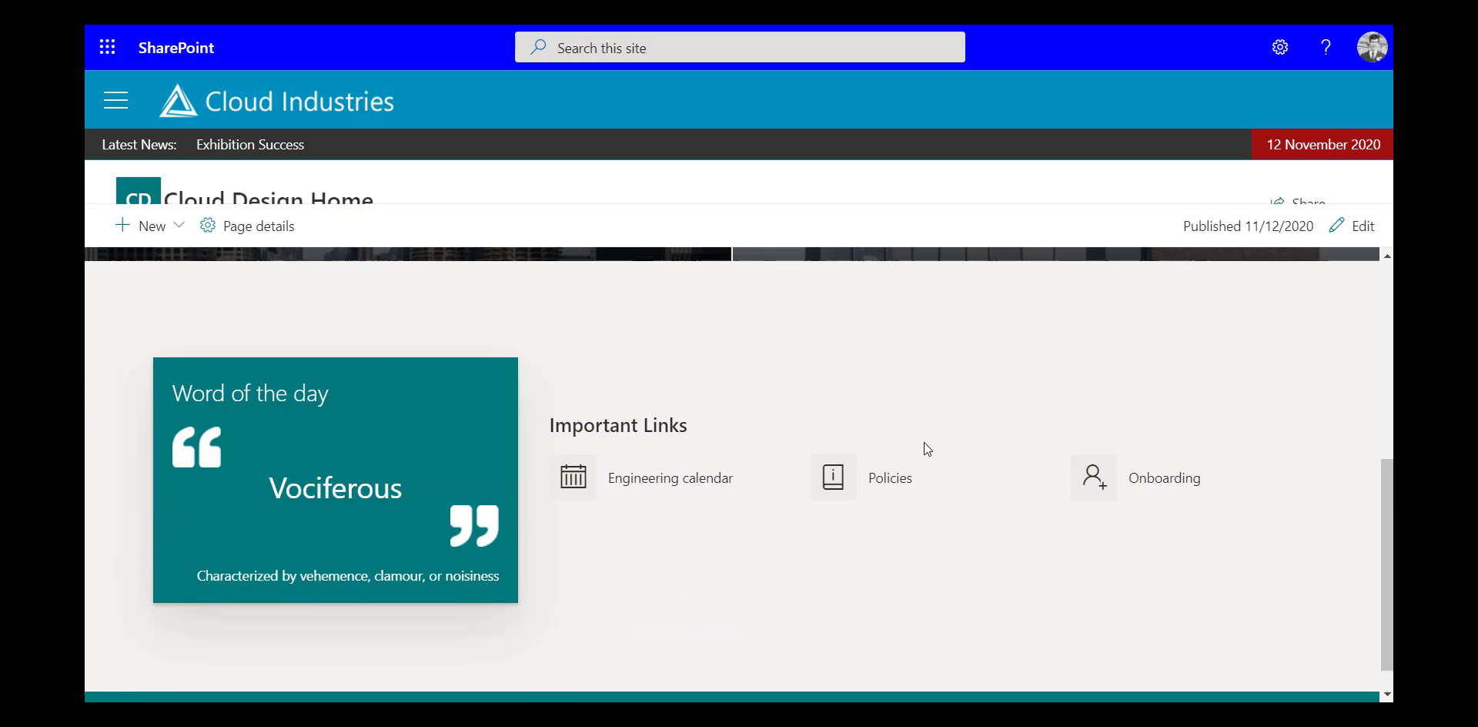
scroll(985, 449, "down", 1)
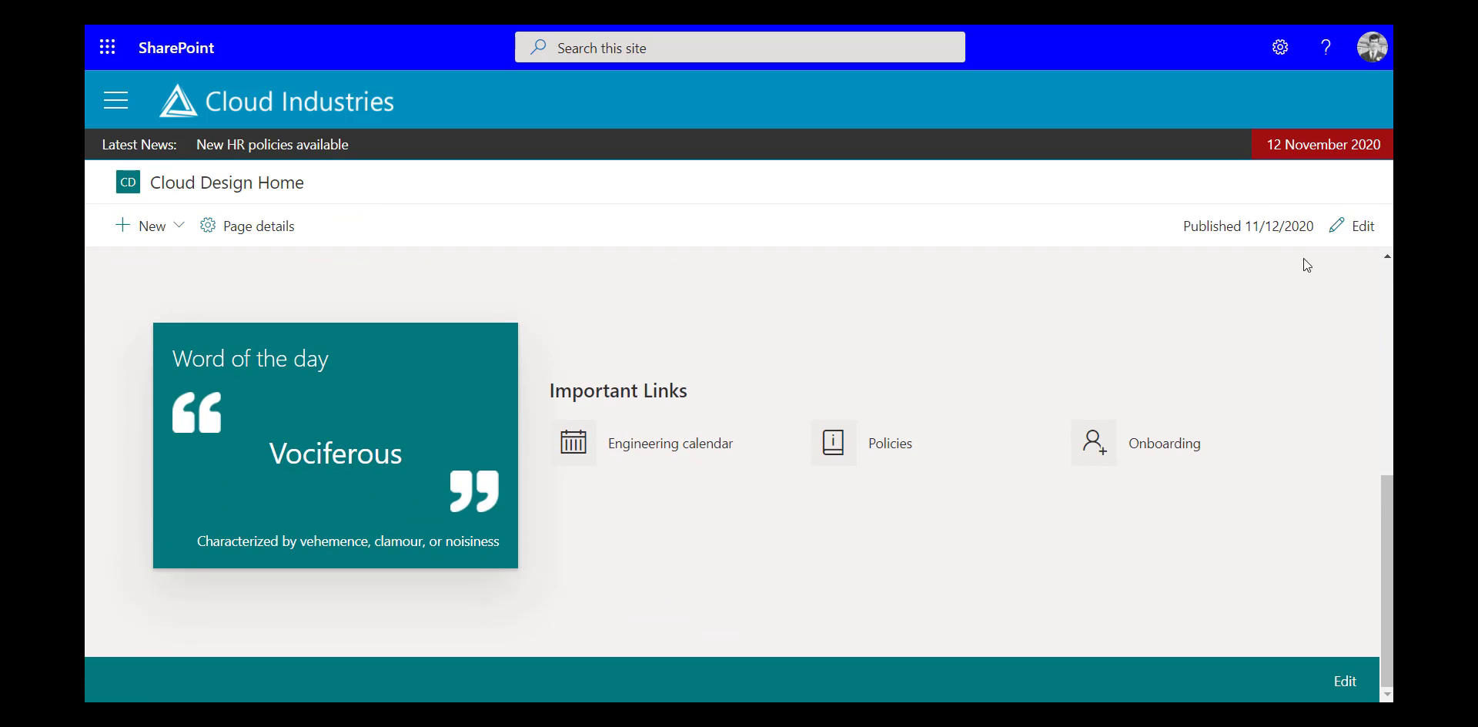
left_click(1359, 239)
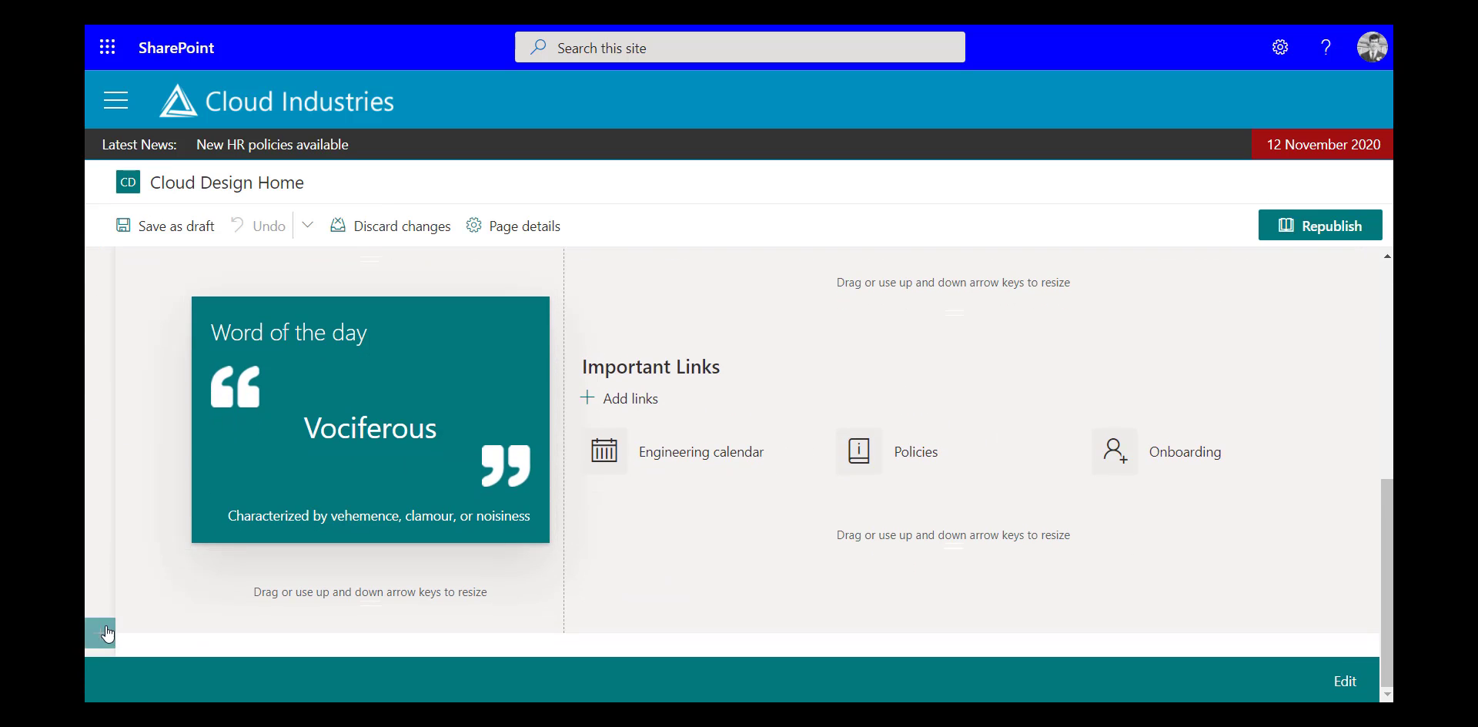
Add a one-third right section below Important Links with the Strong teal background
left_click(104, 634)
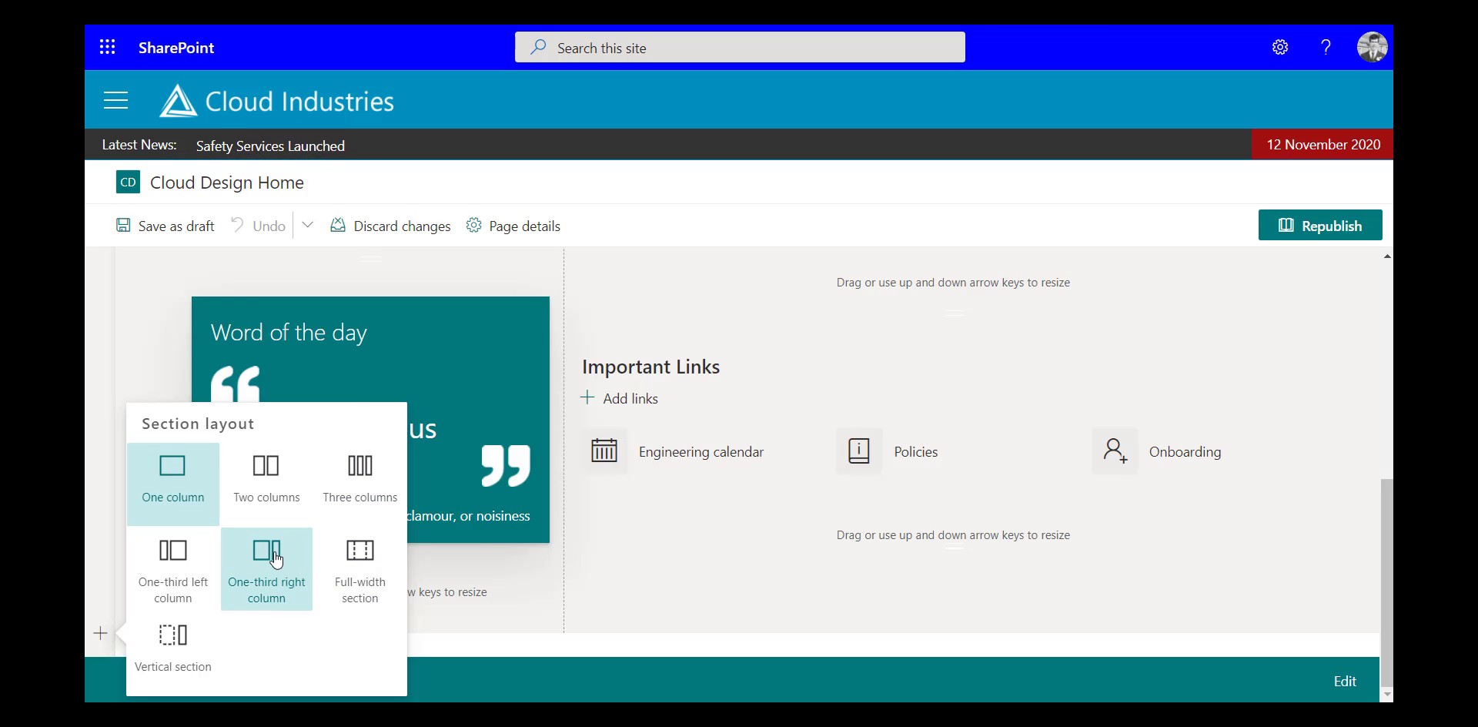
left_click(299, 554)
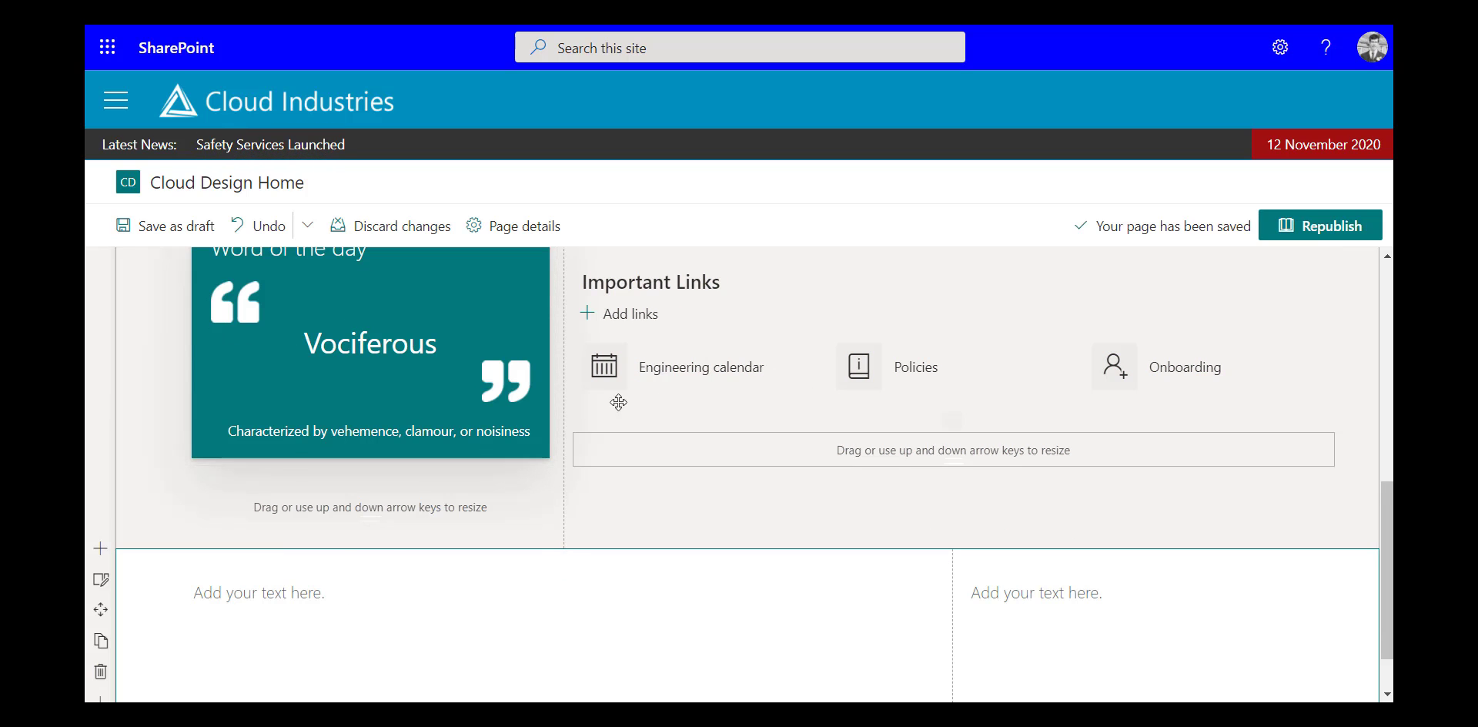
scroll(515, 483, "down", 2)
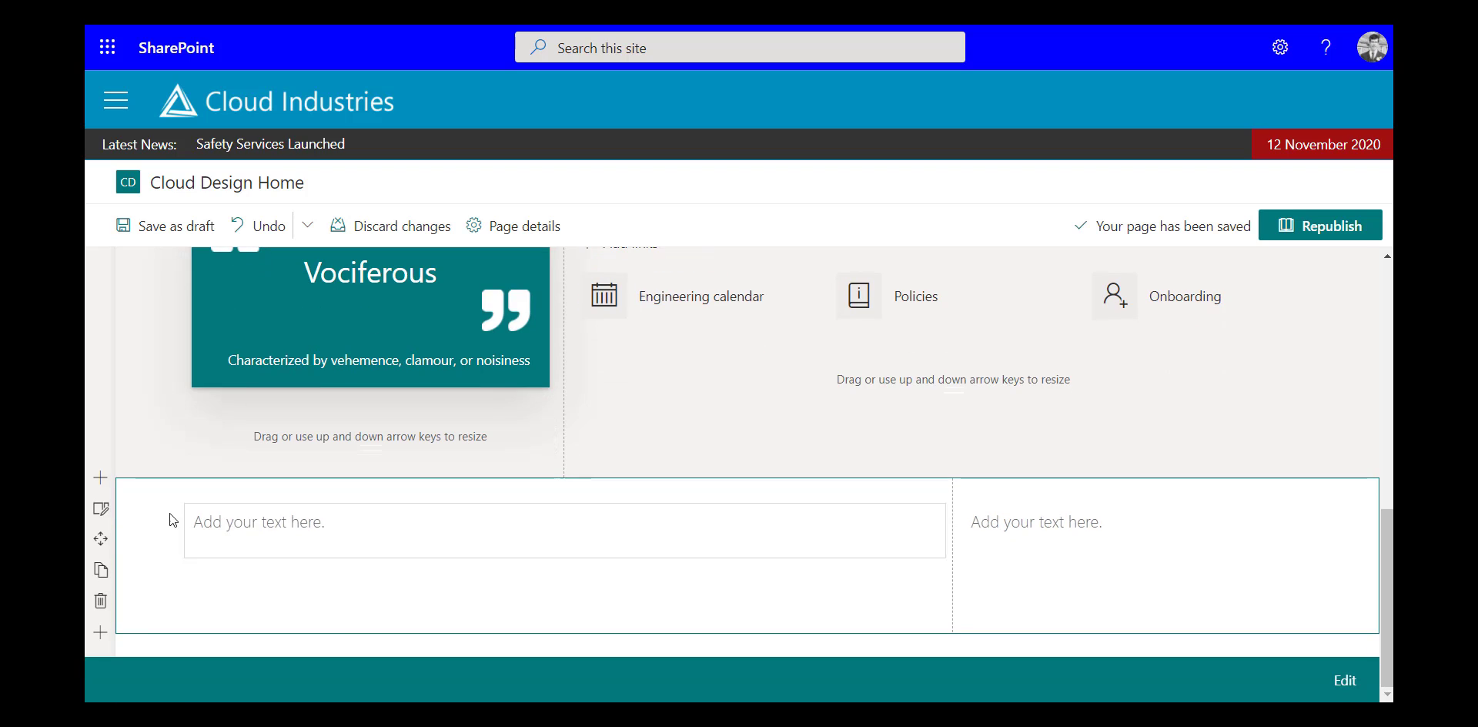
left_click(107, 520)
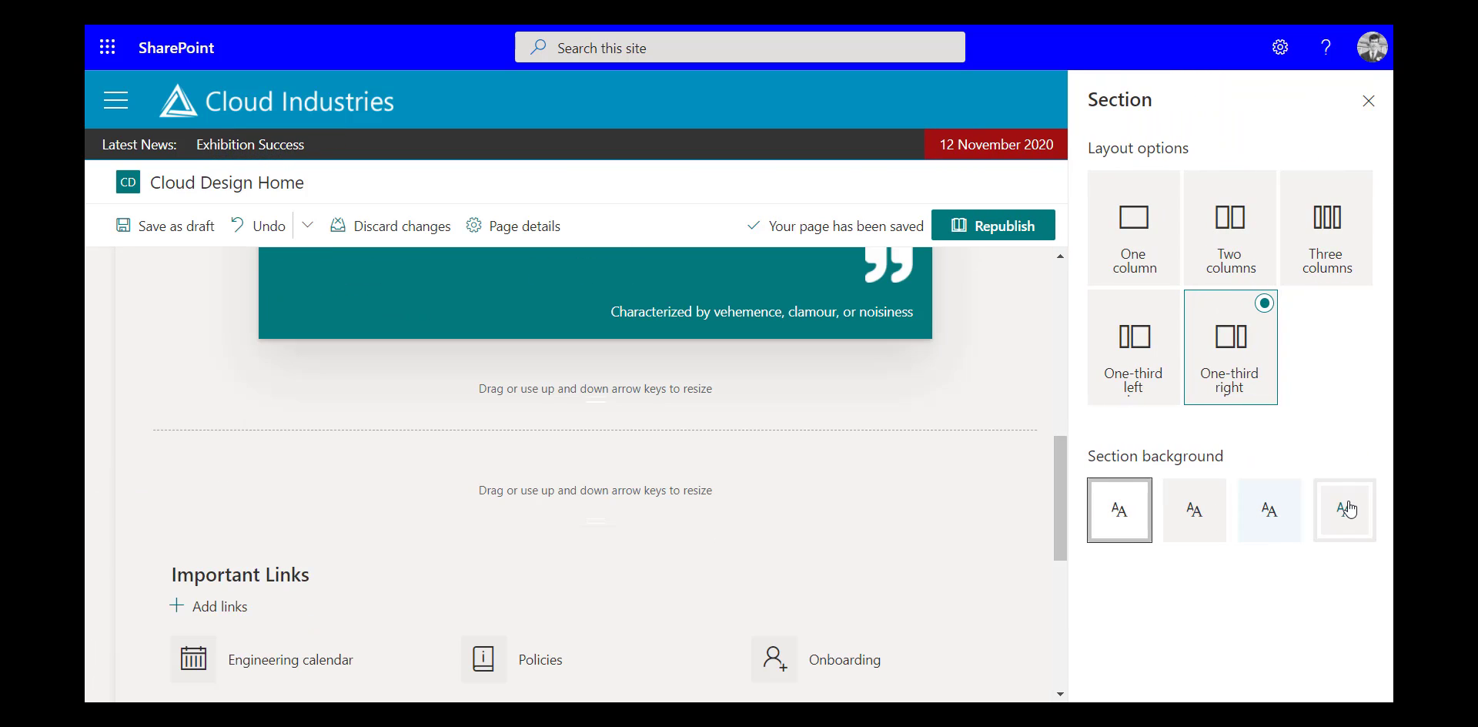
left_click(1349, 508)
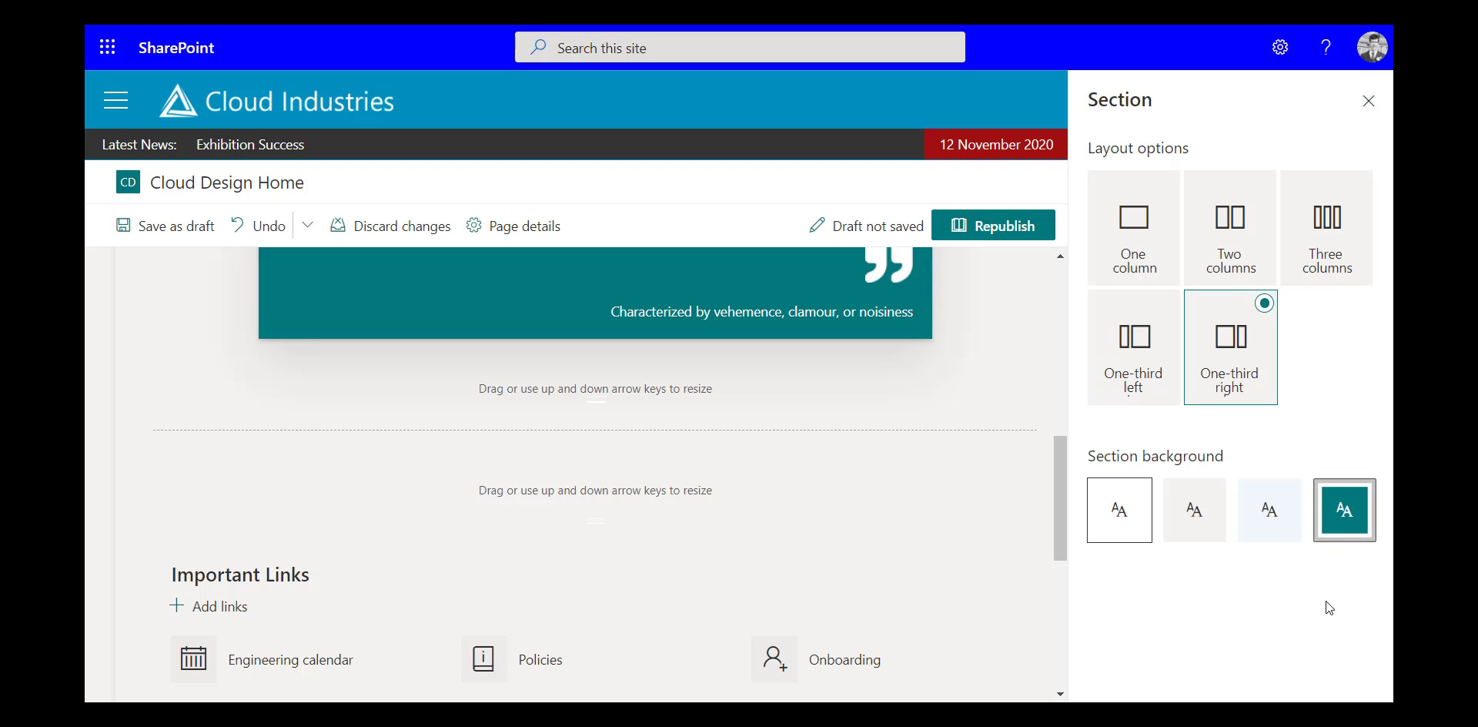
left_click(1338, 507)
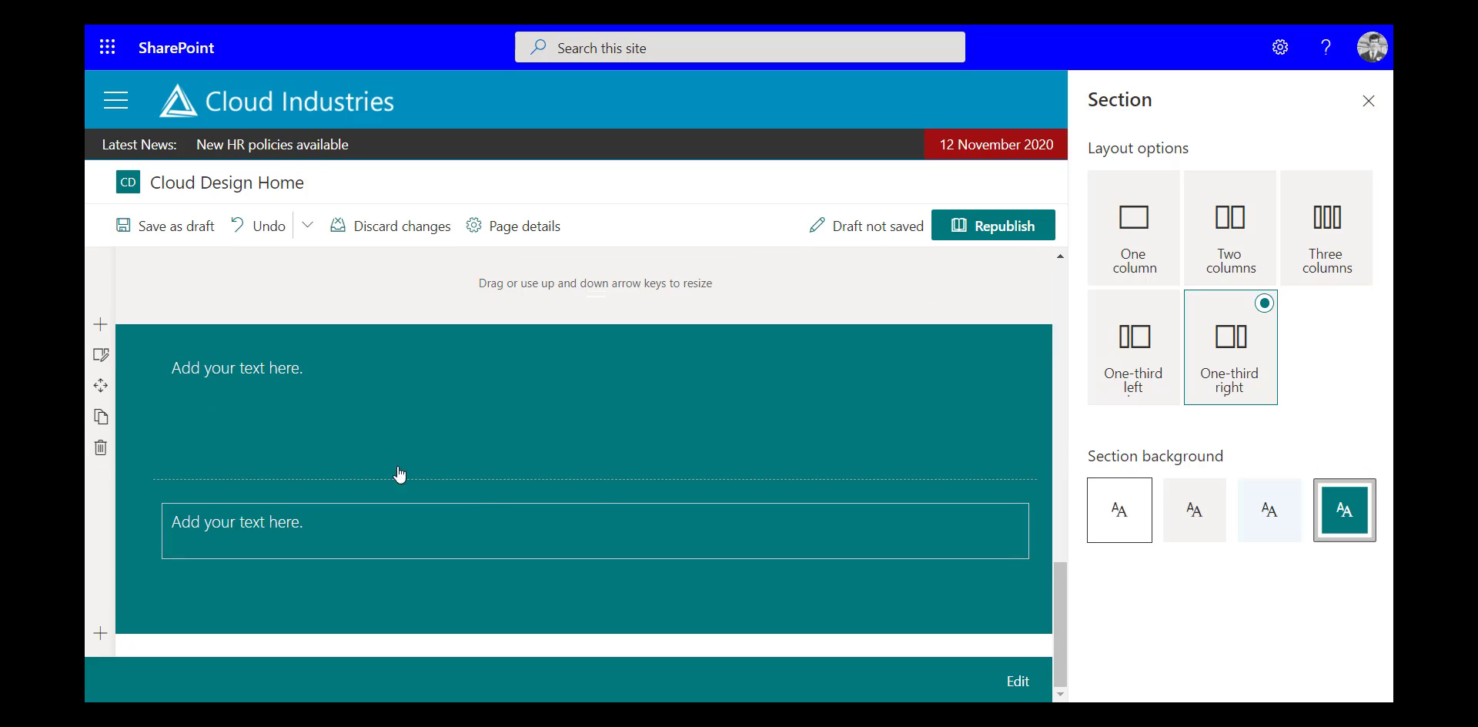
Delete both default Text web parts so the new section's columns are empty
left_click(231, 381)
left_click(137, 438)
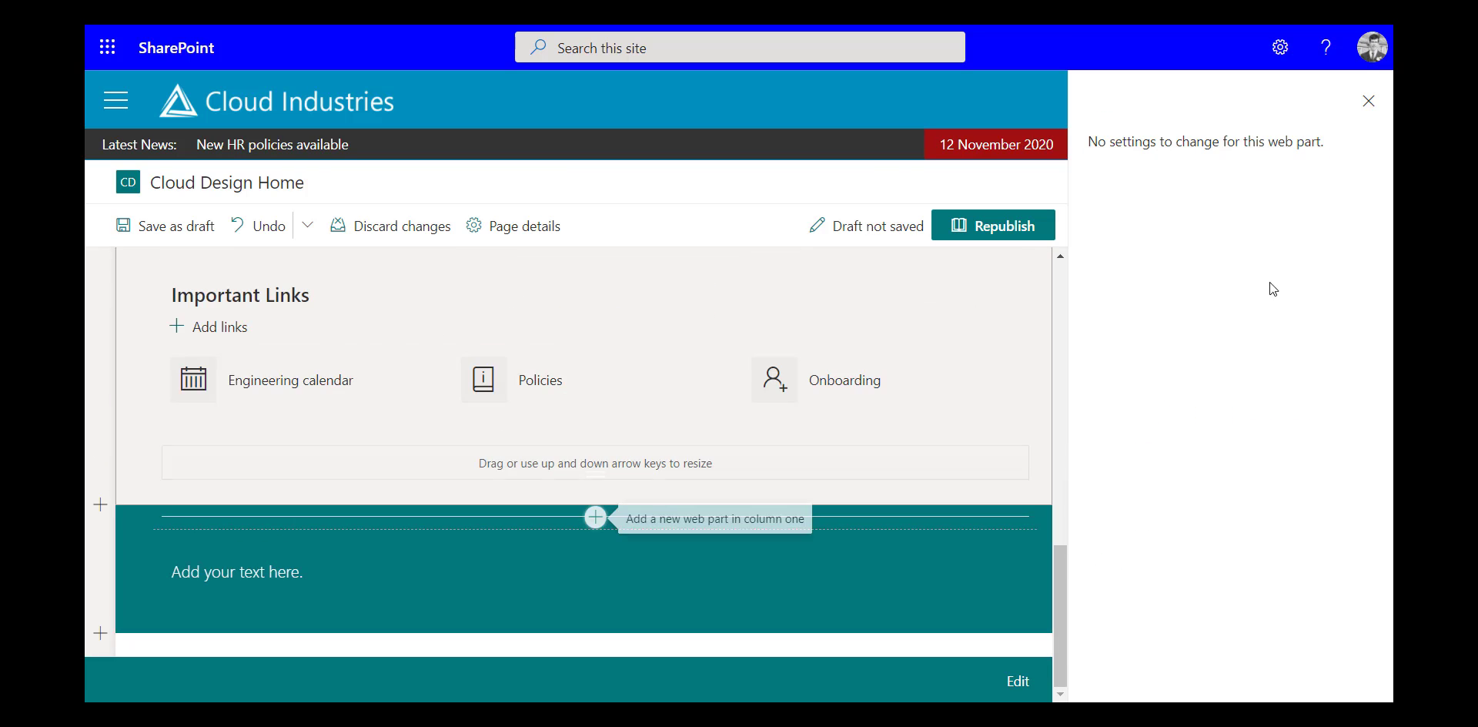
left_click(1368, 102)
left_click(475, 587)
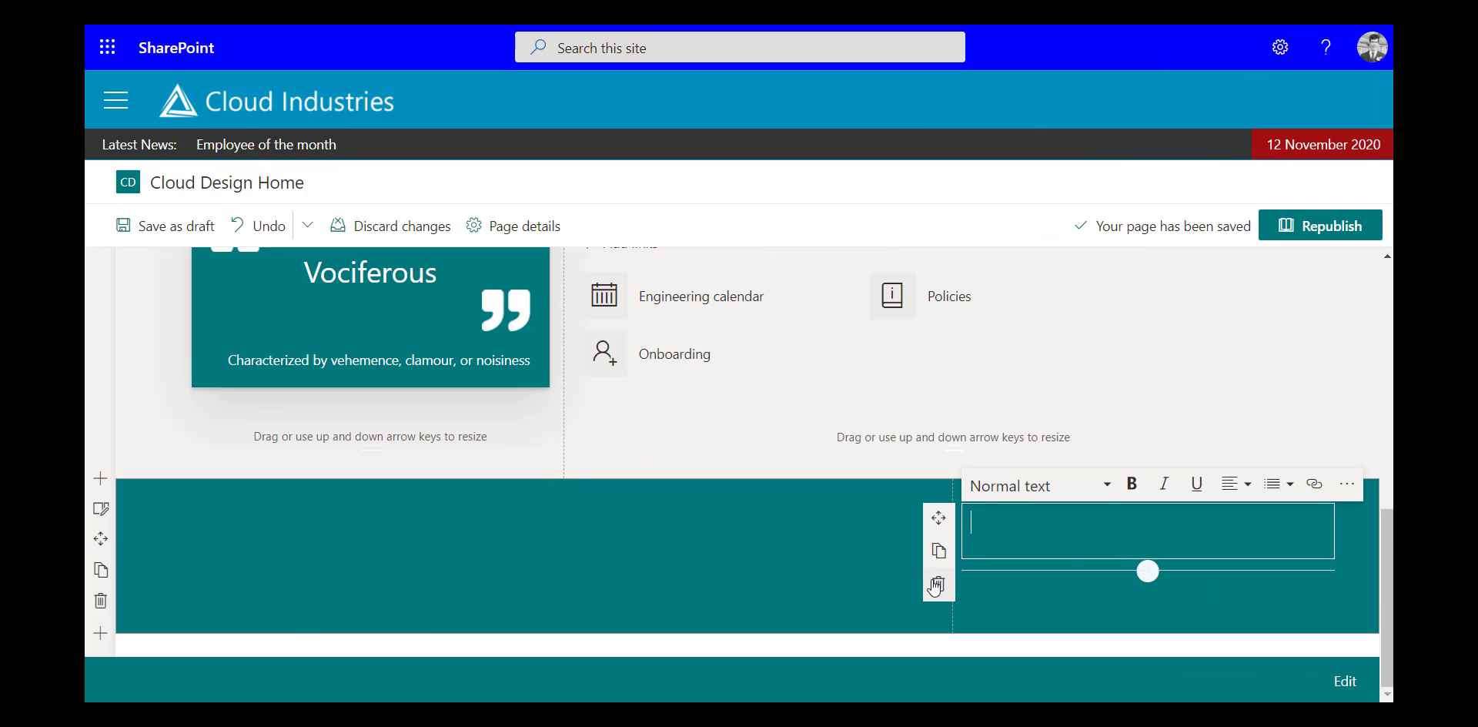
left_click(936, 584)
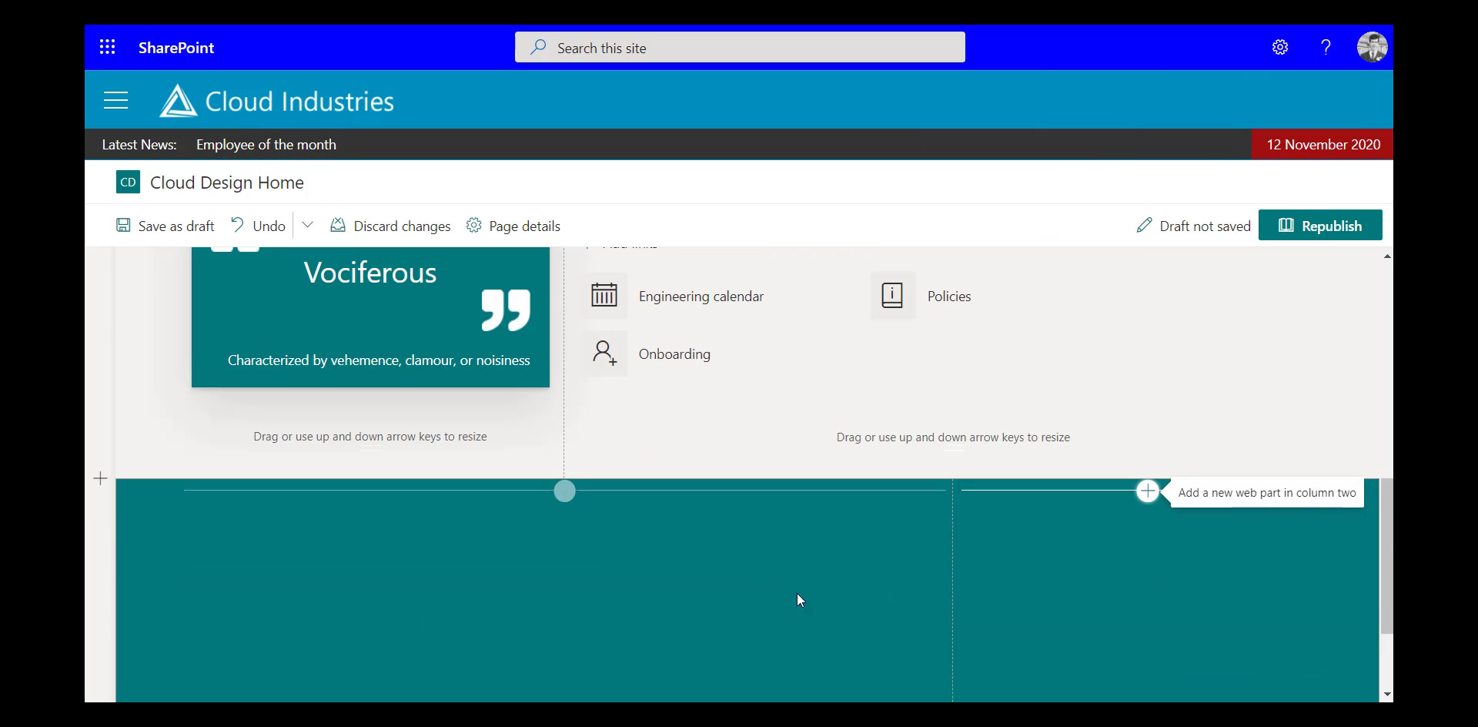
Add an Image web part to column one with the grey-haired woman's AdobeStock photo from Our-leadership
left_click(564, 493)
left_click(554, 247)
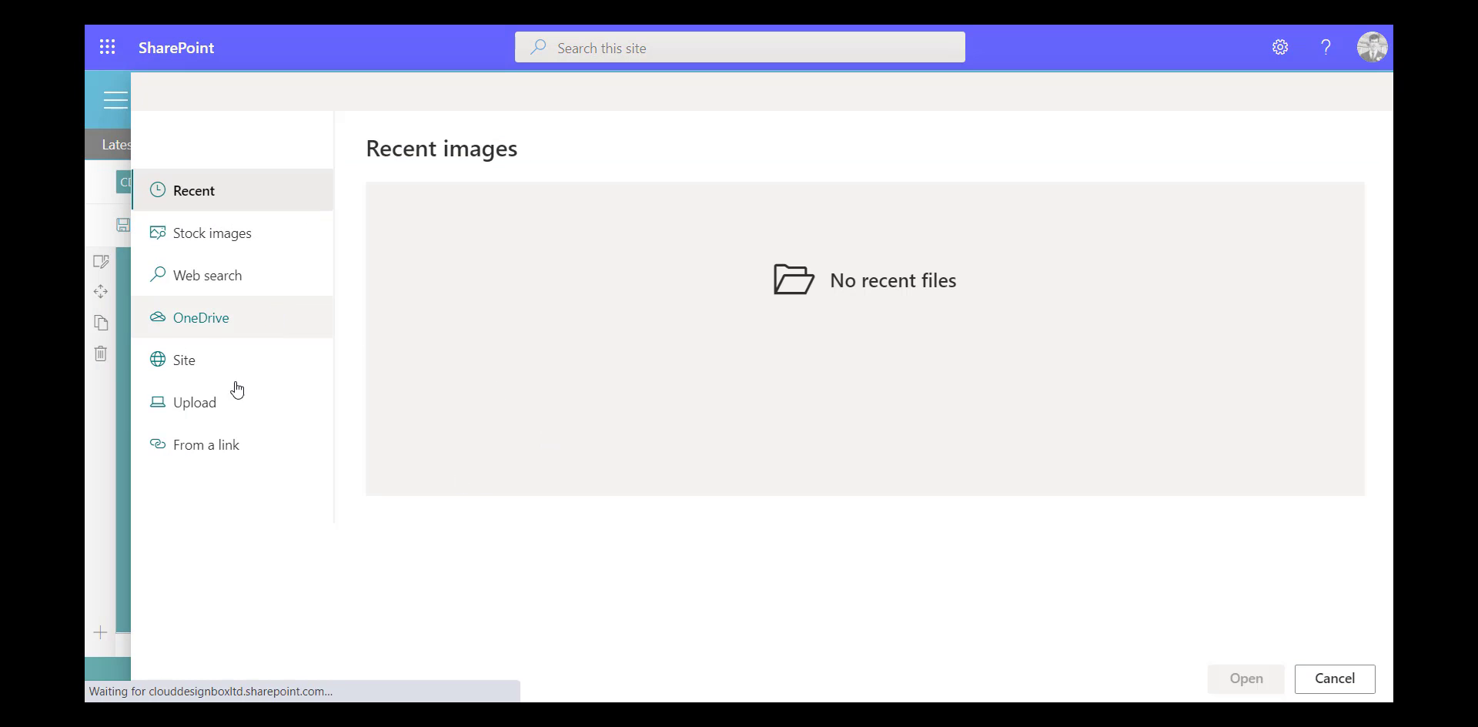
left_click(227, 399)
left_click(430, 192)
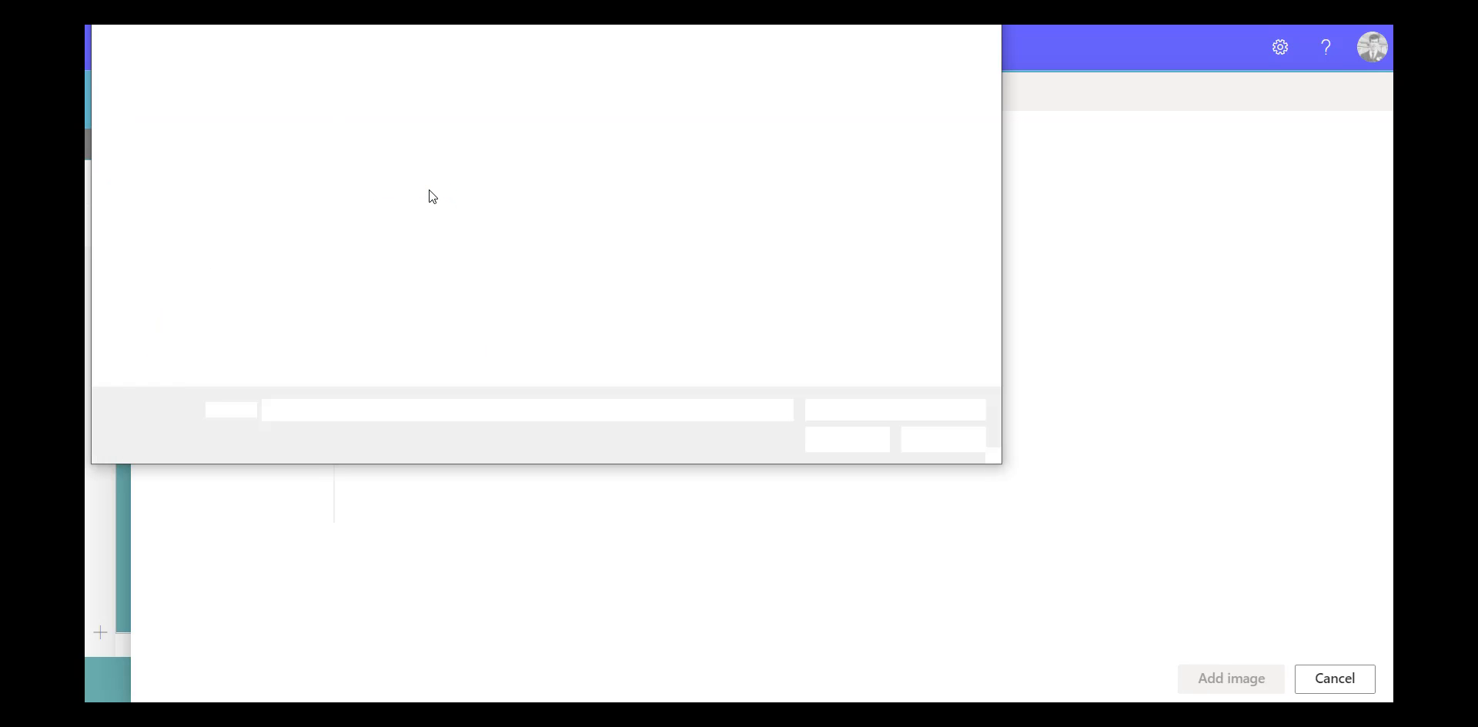
key("alt+Up")
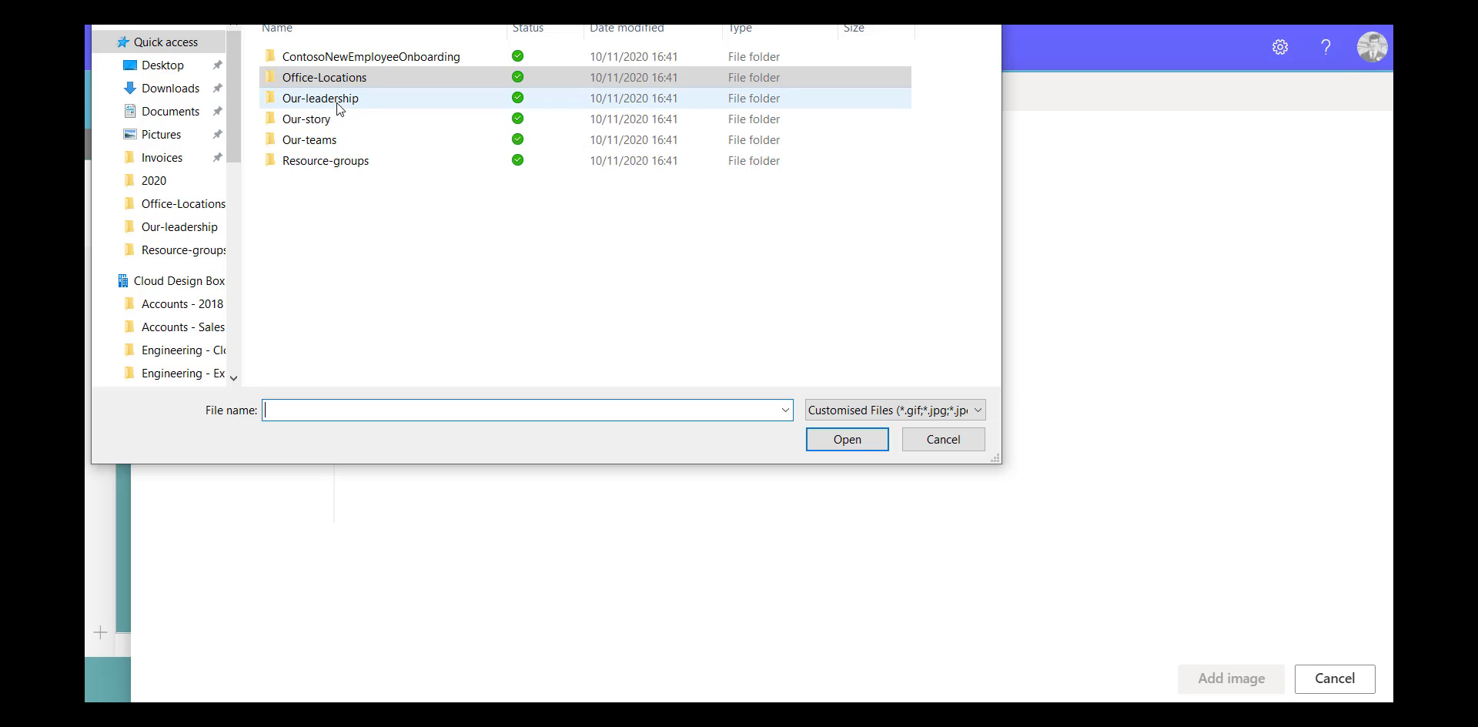
double_click(339, 109)
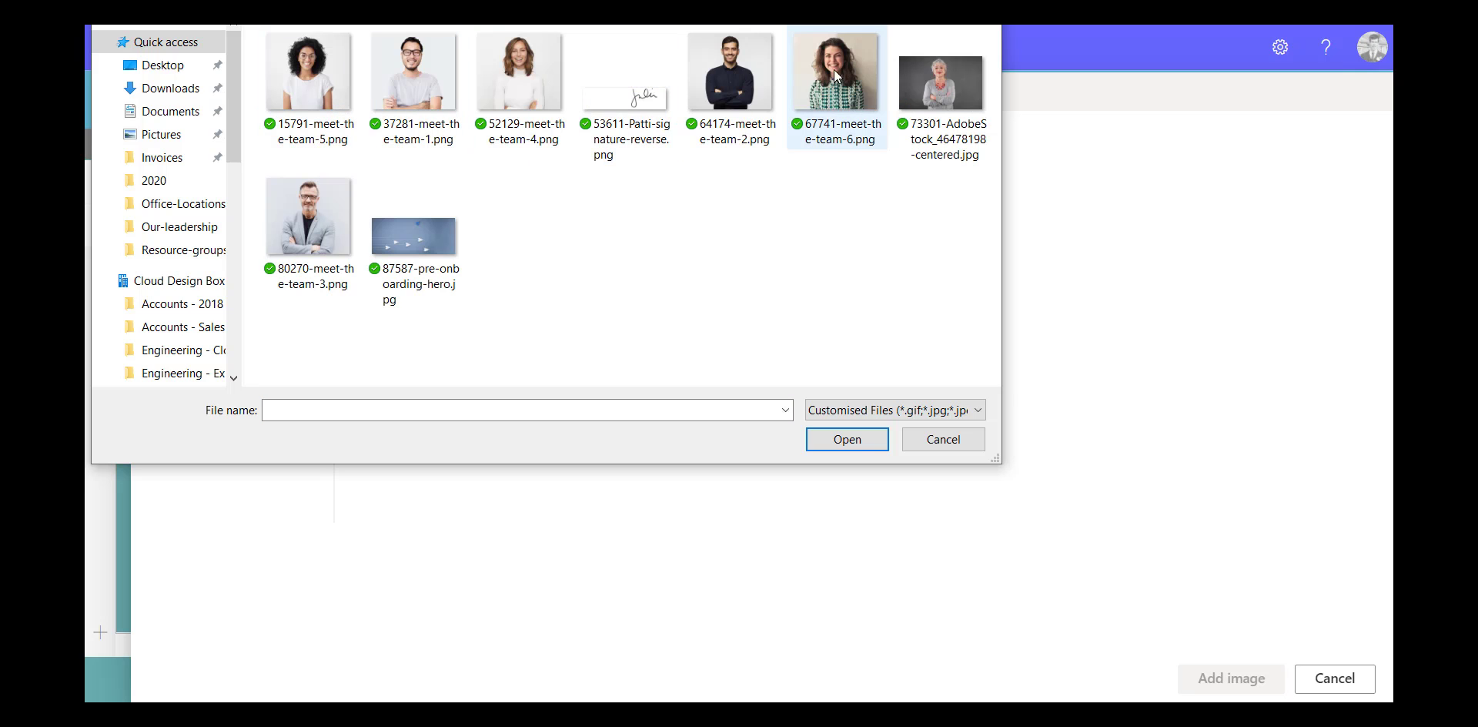
double_click(924, 77)
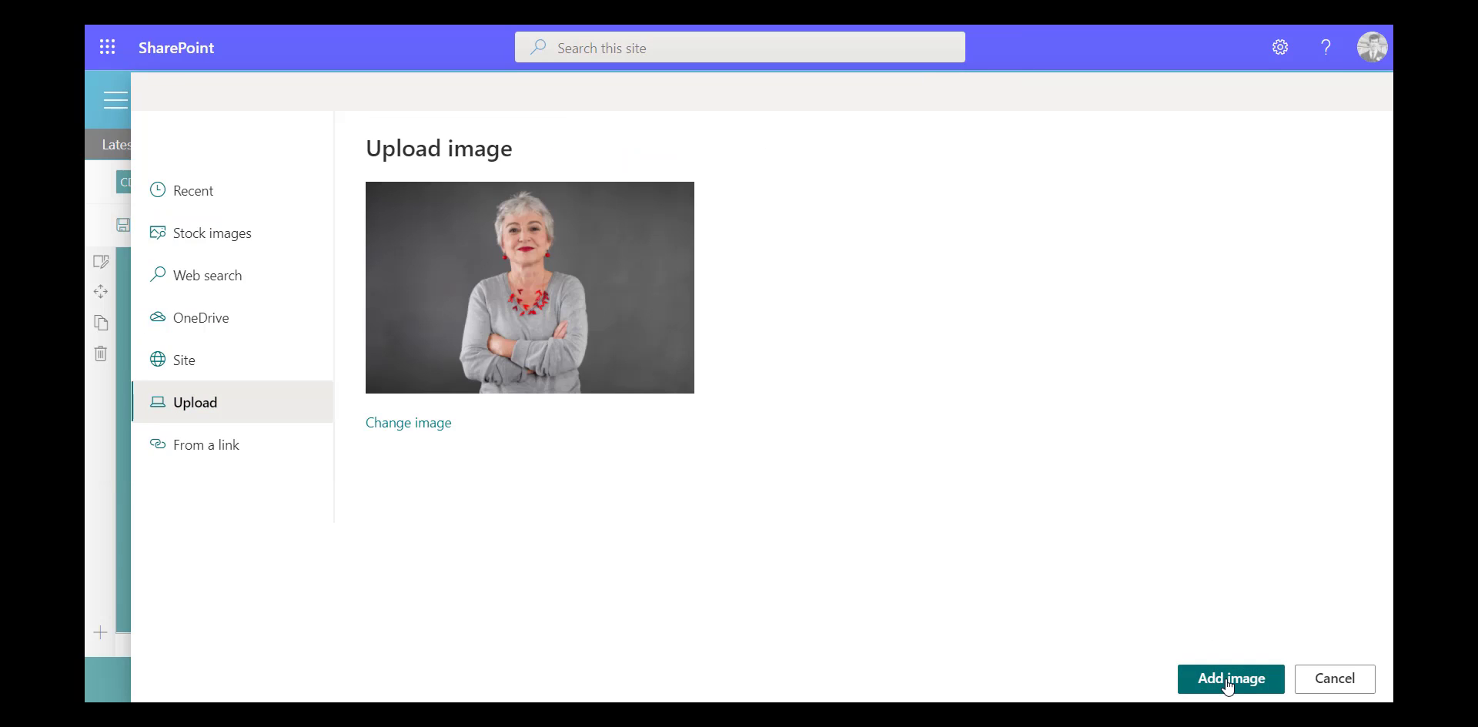
left_click(1228, 679)
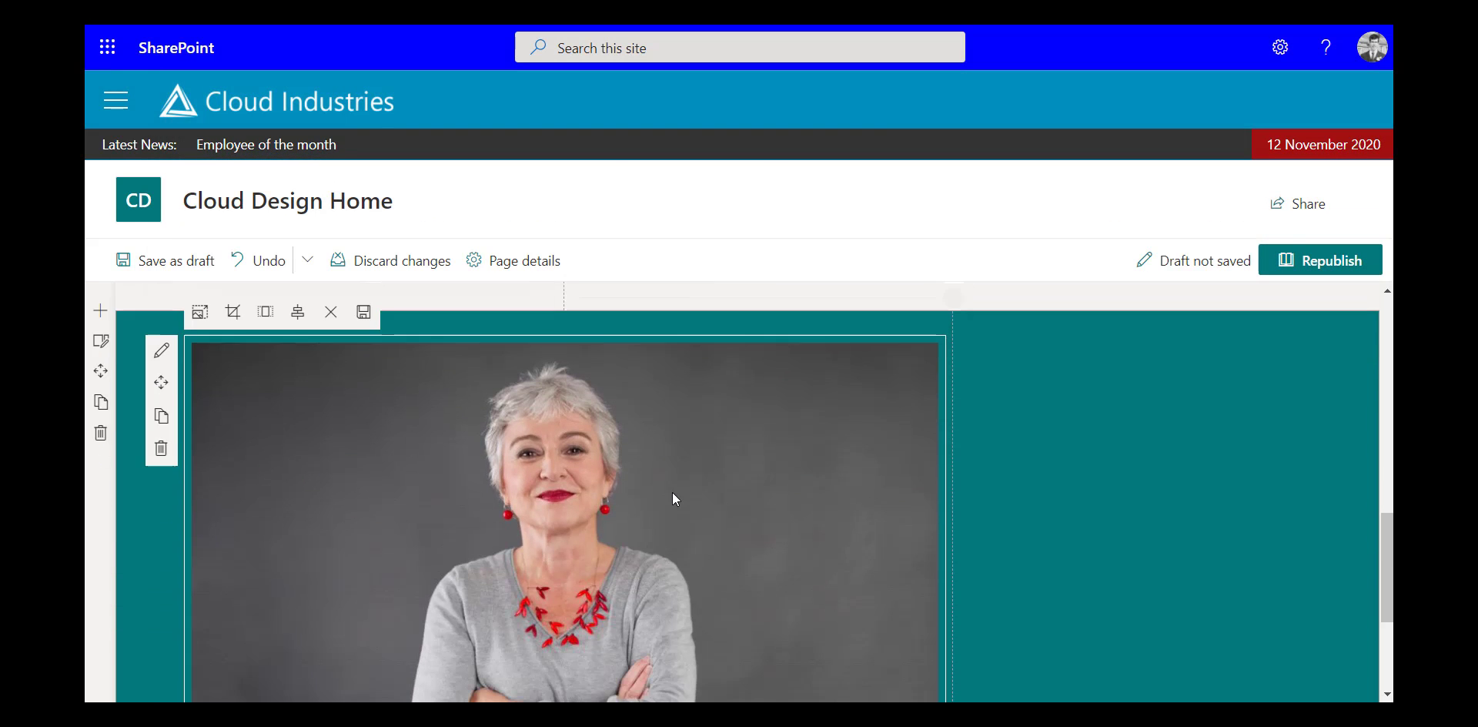
Select the woman's photo and enter crop mode
scroll(672, 497, "down", 3)
scroll(672, 492, "up", 2)
scroll(670, 496, "down", 3)
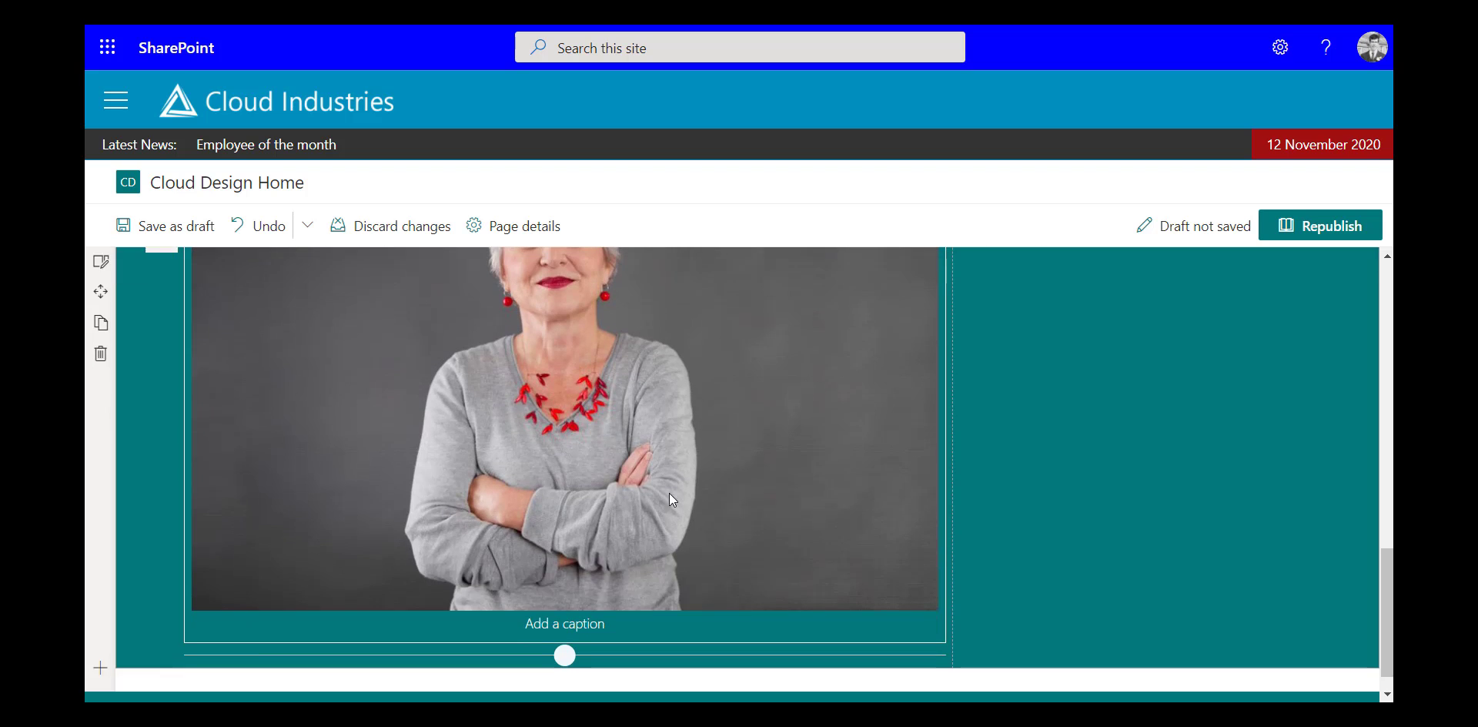
scroll(654, 477, "up", 3)
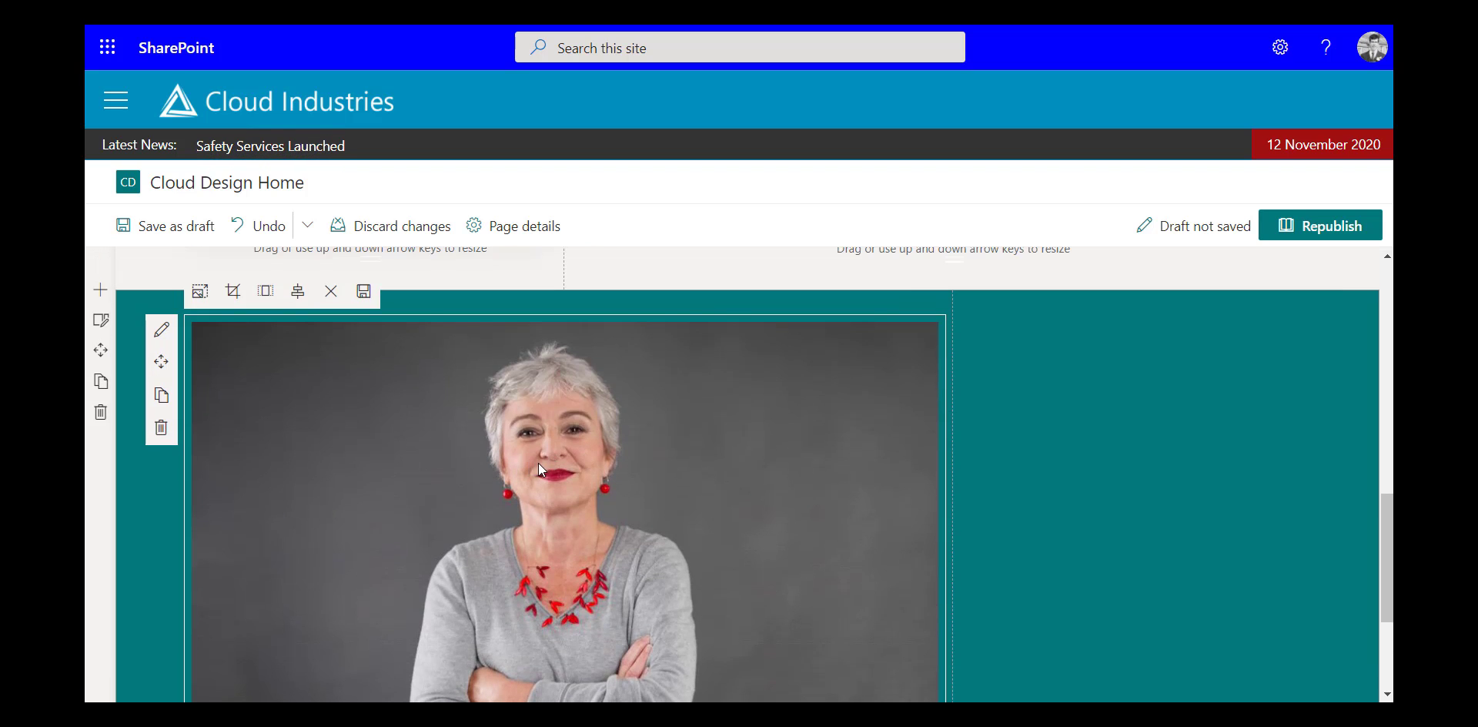
scroll(538, 463, "down", 3)
scroll(577, 468, "up", 2)
scroll(584, 468, "up", 2)
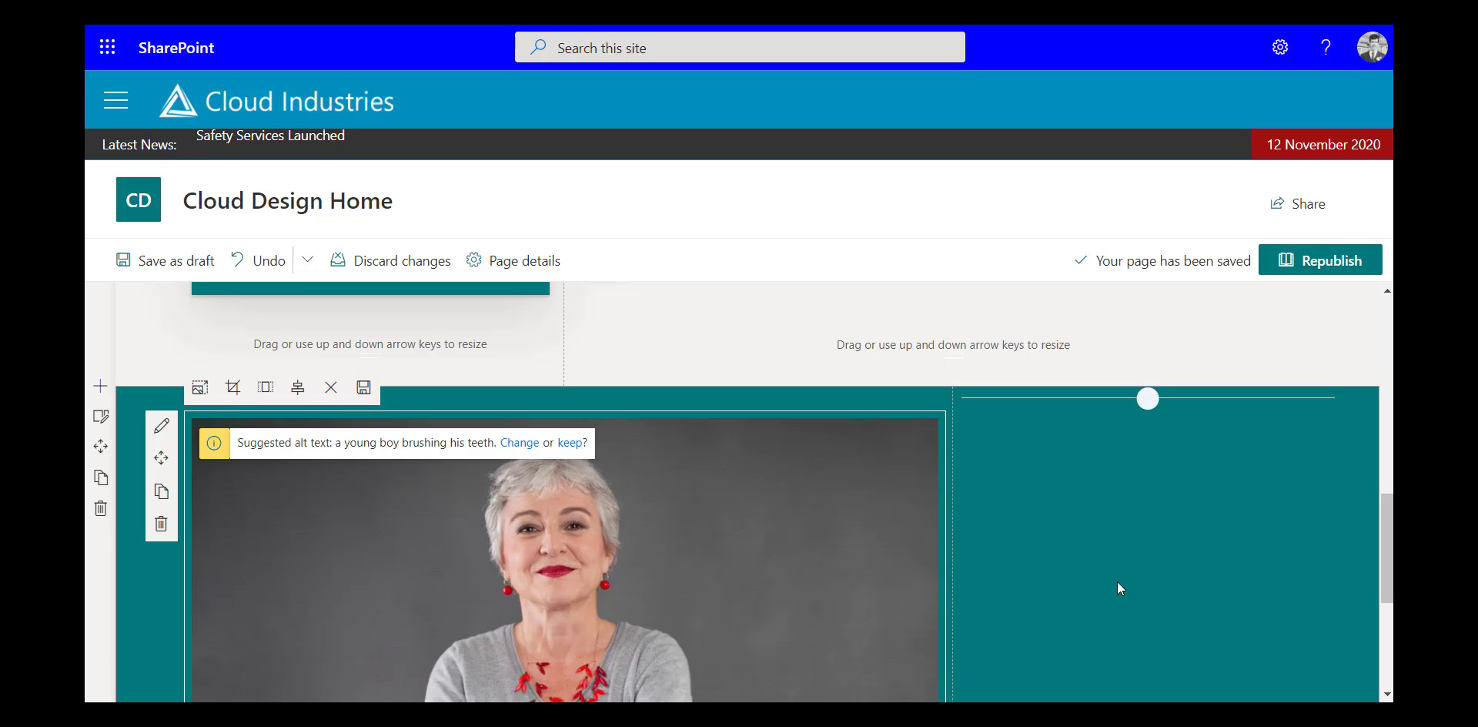
scroll(647, 496, "down", 1)
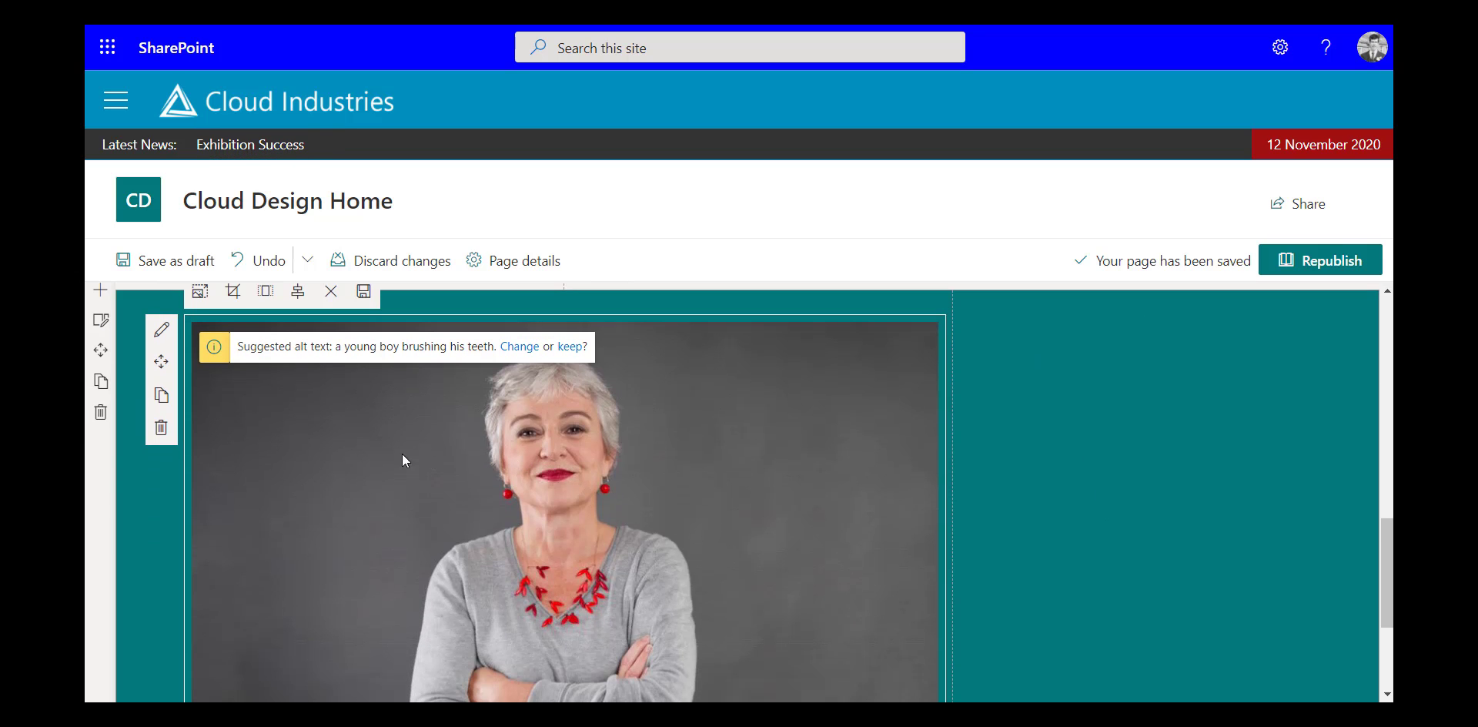
left_click(389, 450)
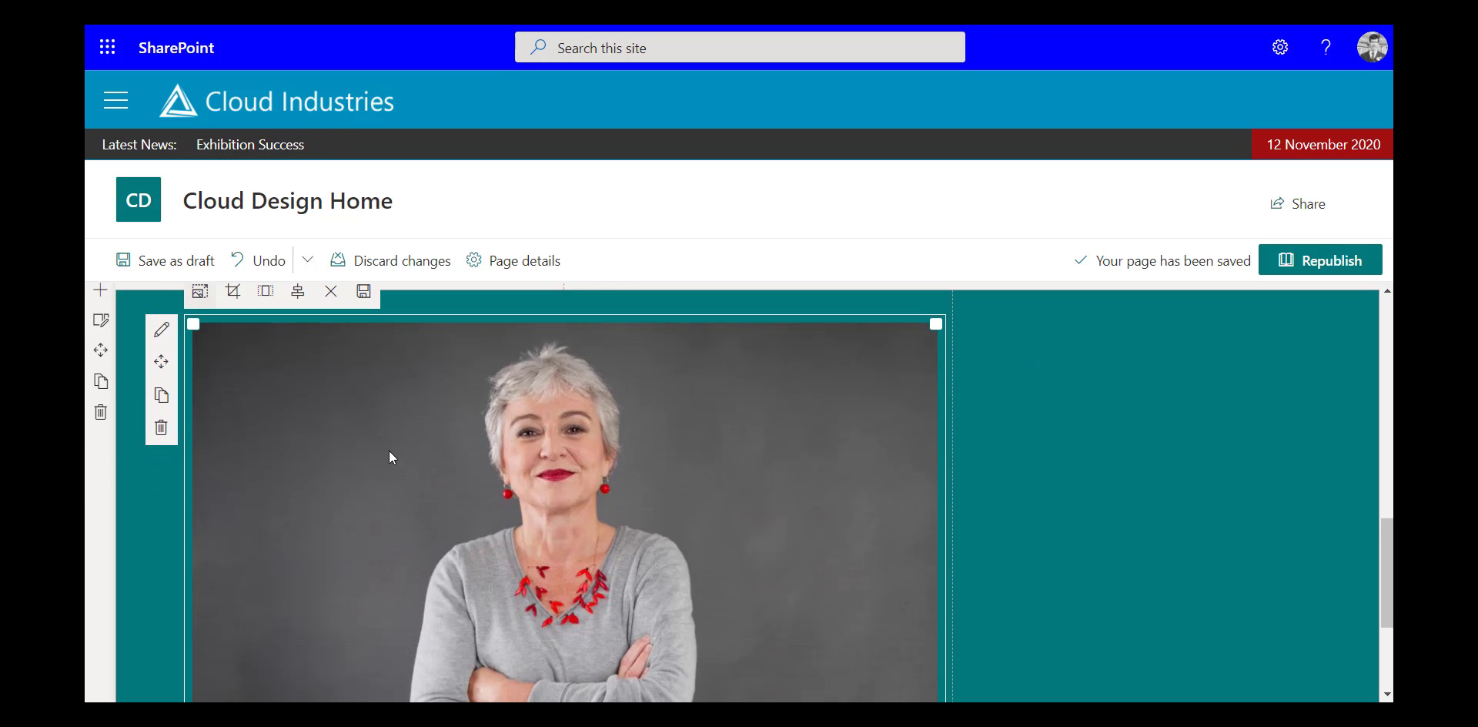
left_click(233, 293)
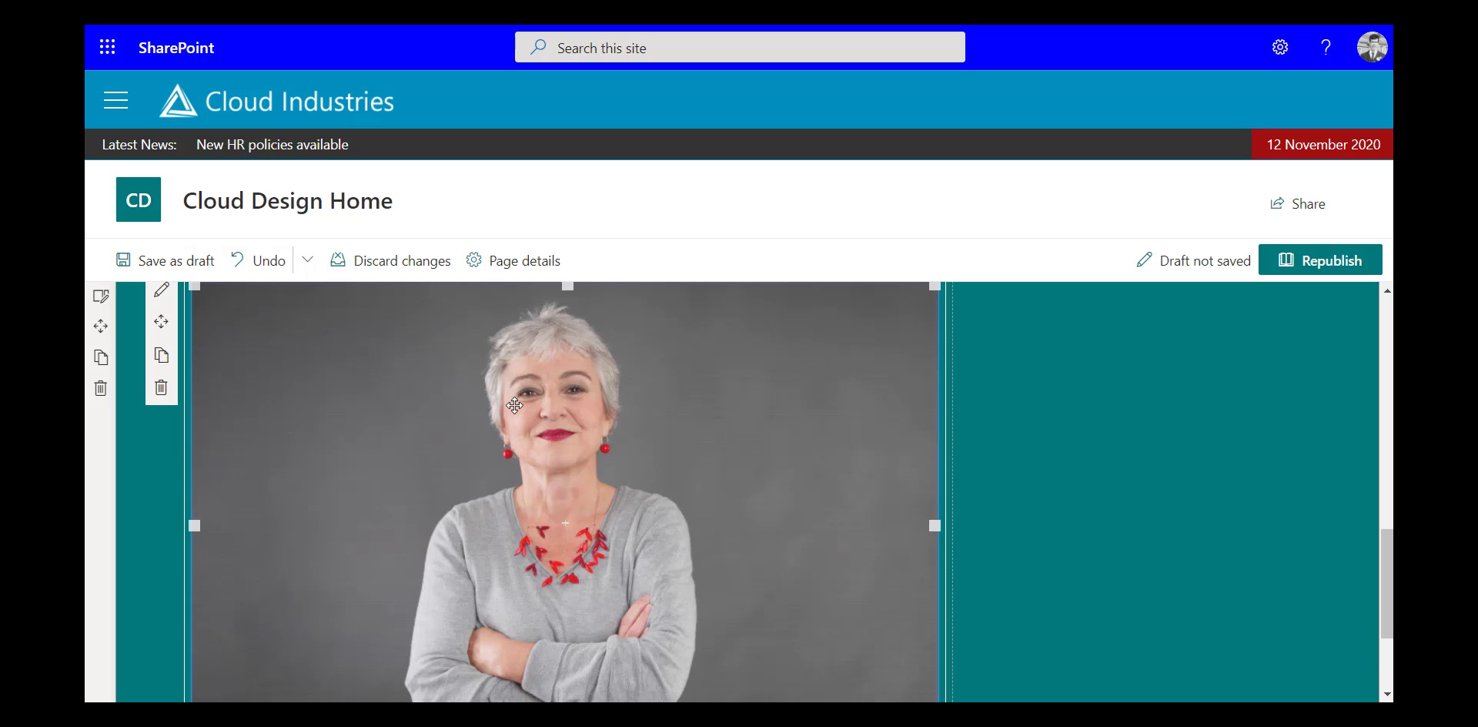
Trim the bottom and top of the photo to a head-and-shoulders frame and save the crop
scroll(569, 539, "down", 2)
left_click_drag(568, 606, 603, 426)
scroll(654, 423, "up", 4)
scroll(793, 503, "down", 3)
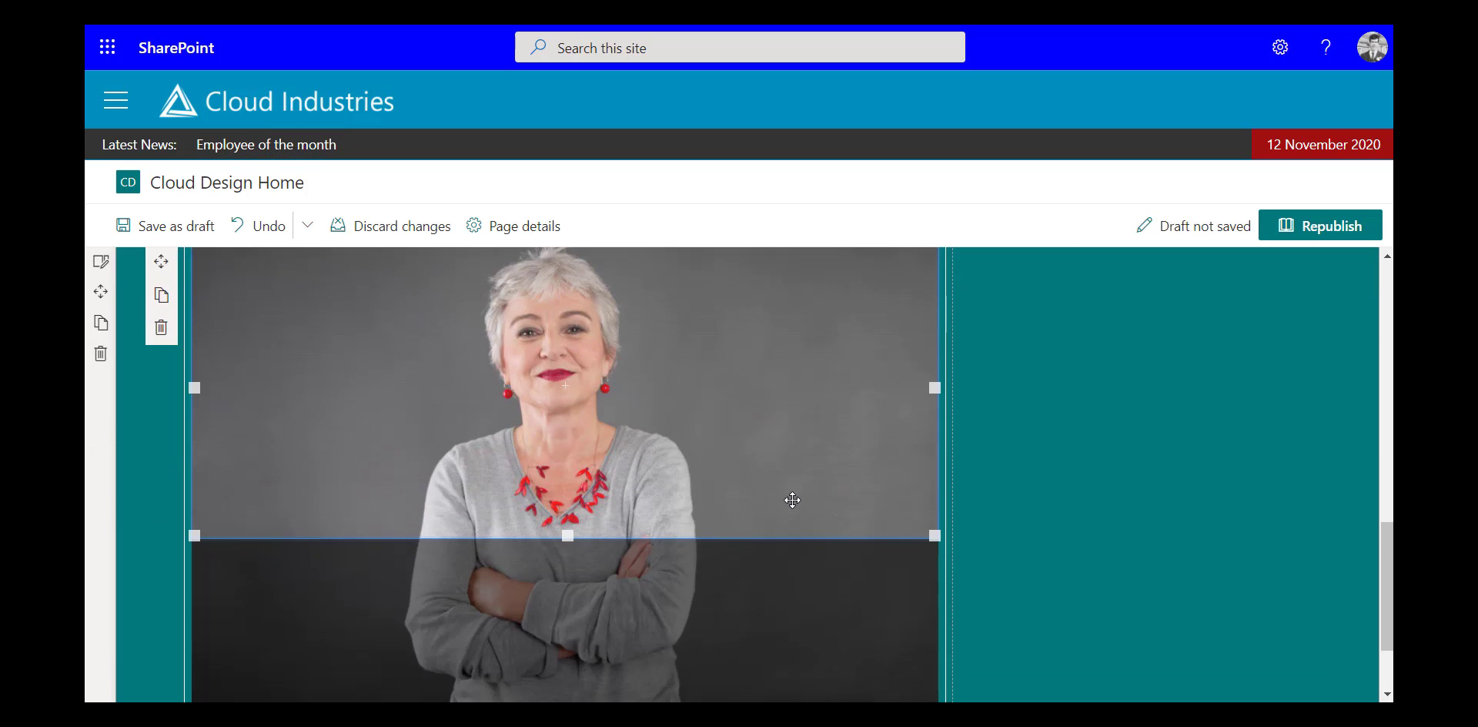
scroll(792, 500, "up", 2)
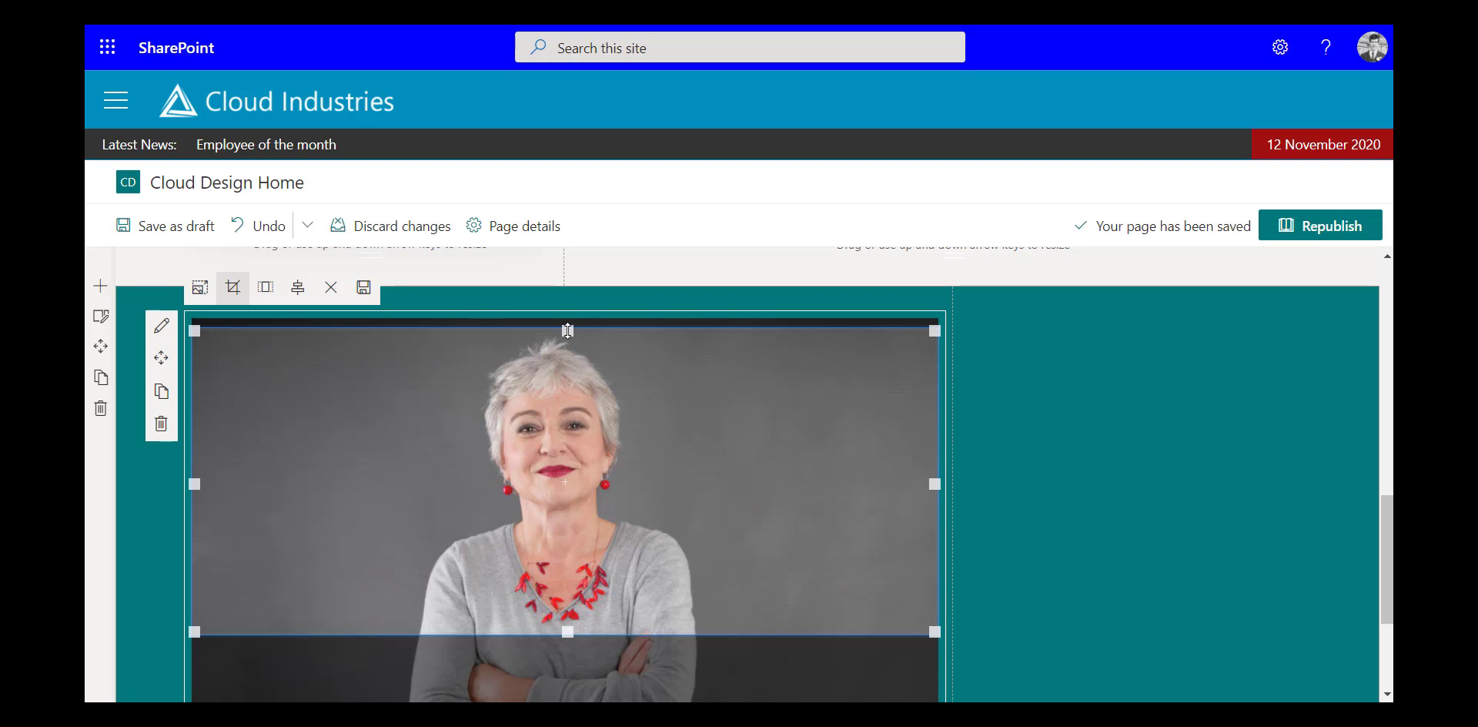
left_click_drag(568, 330, 568, 336)
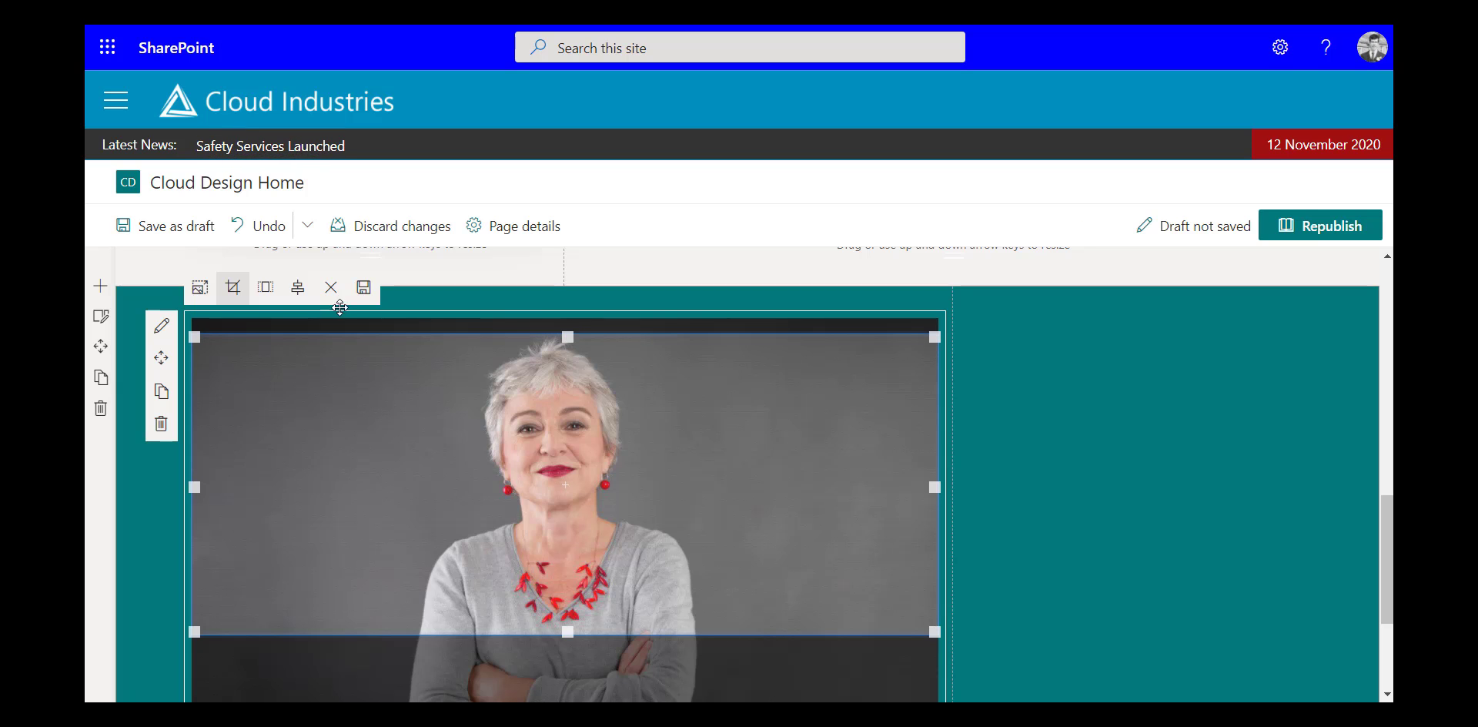
left_click(361, 289)
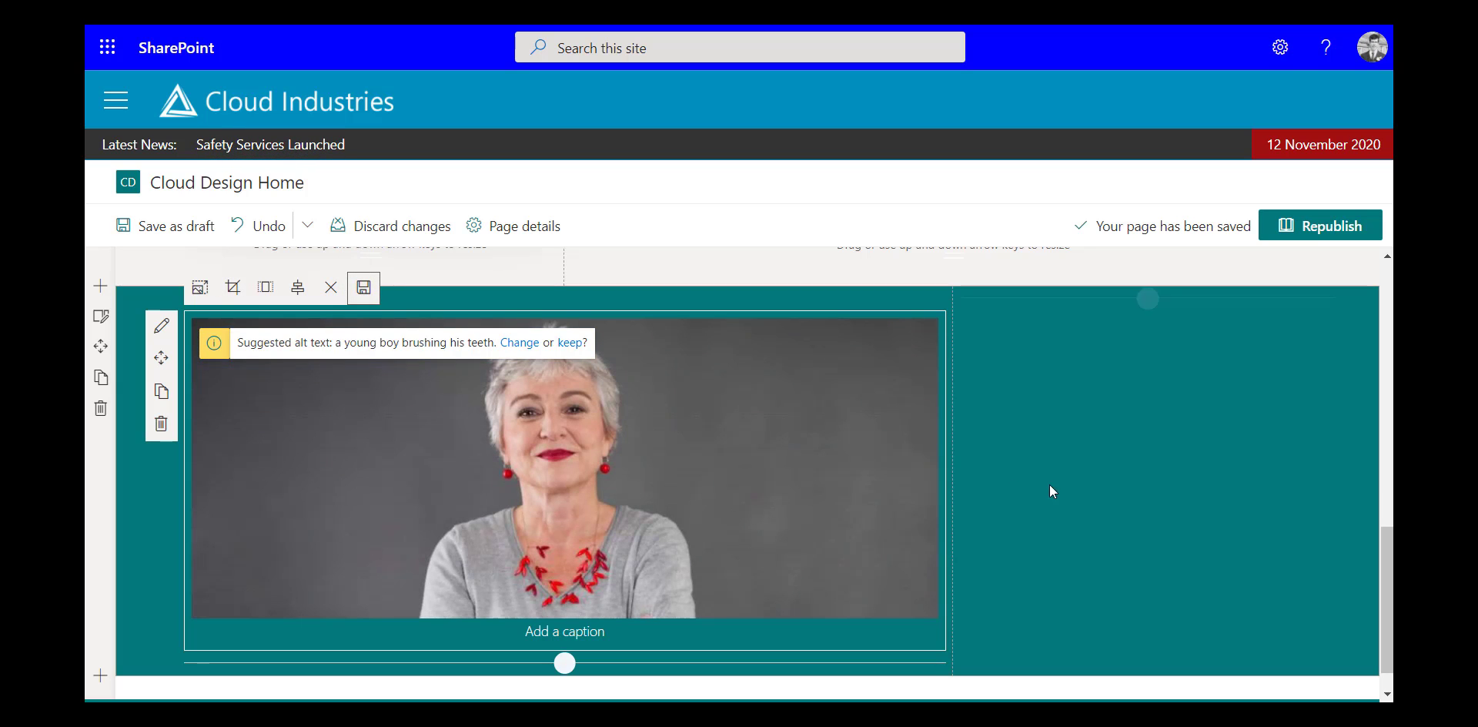
Add a text block in column two: bold 'A welcome from the CEO', blank line, then the welcome-back paragraph
left_click(1147, 298)
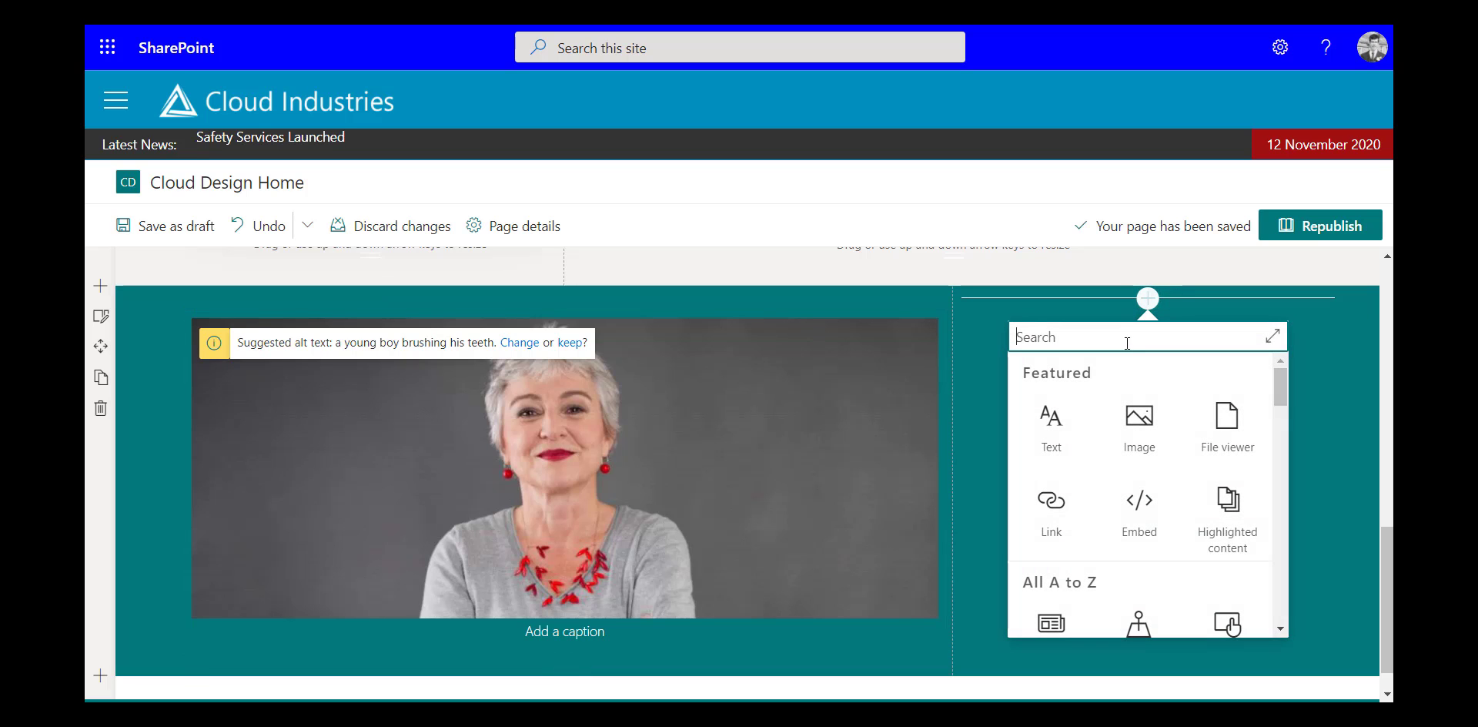
left_click(1059, 416)
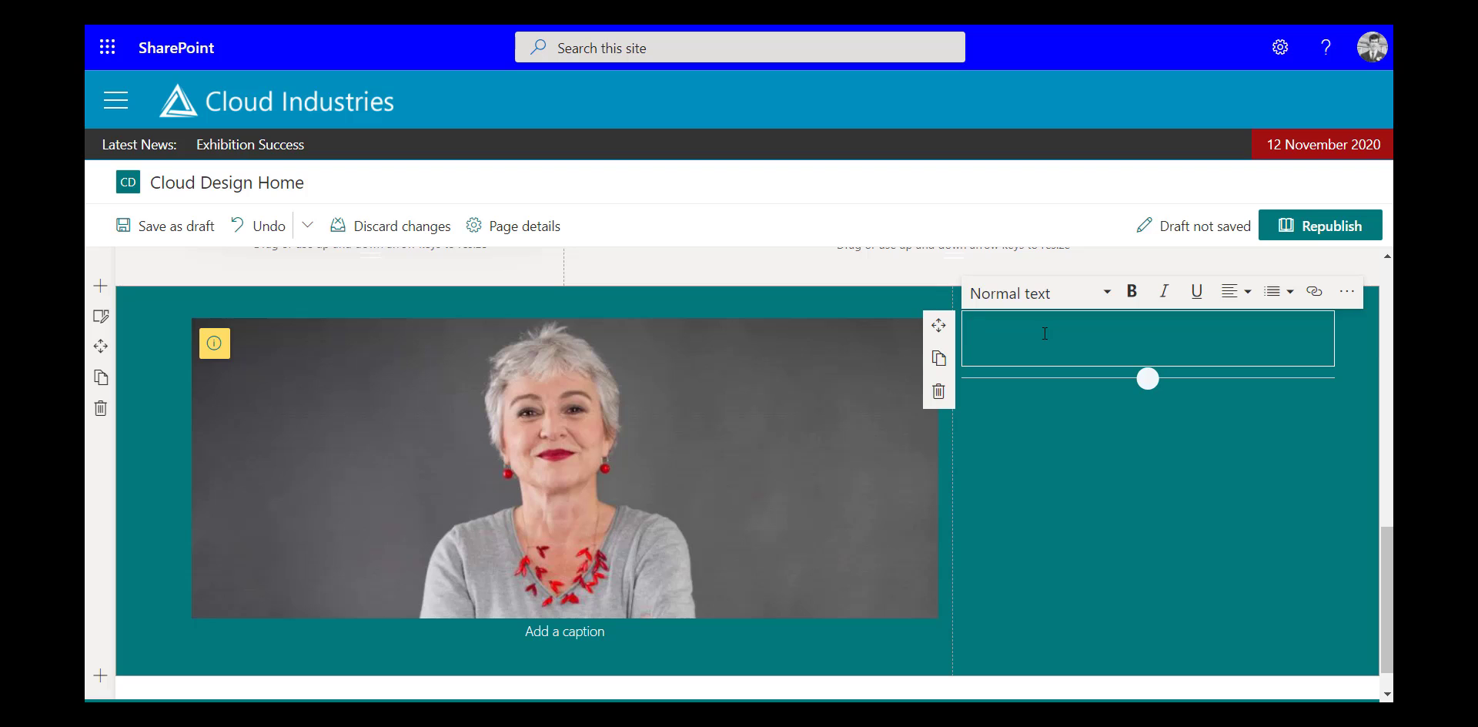
type("A welcome from the C")
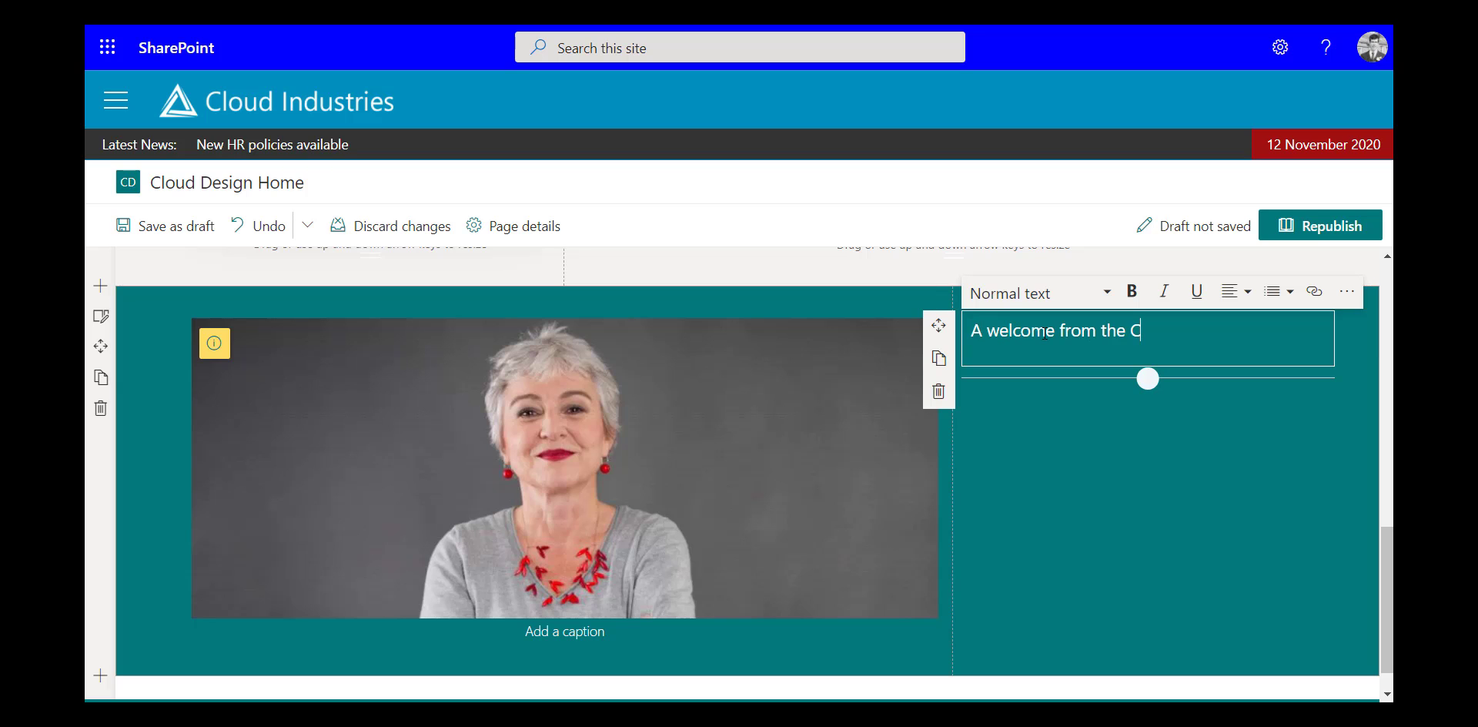
type("EO")
key("Return")
type("Welcome back, Cloud Design! I hope you all made it through the winter lockdown as ")
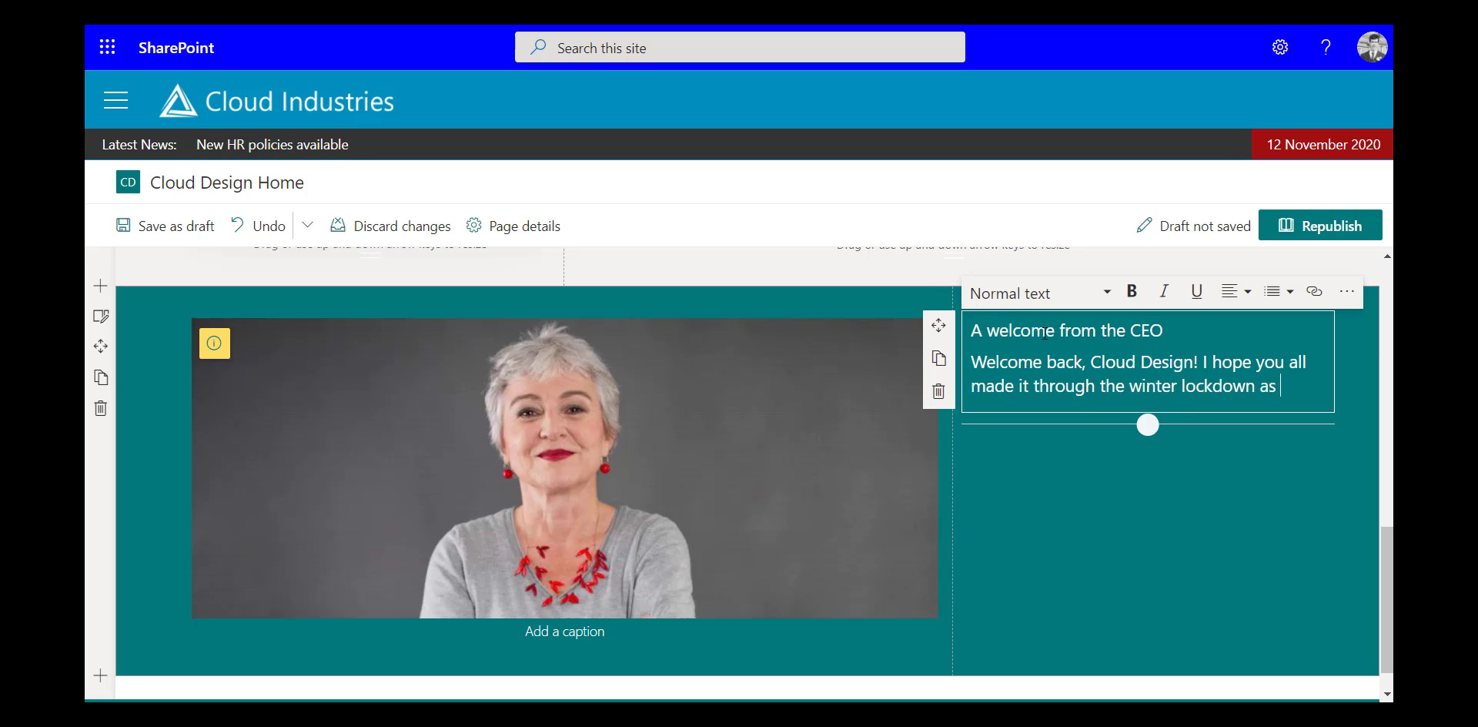
type("best as you could. I'm so excited for summer 2021!")
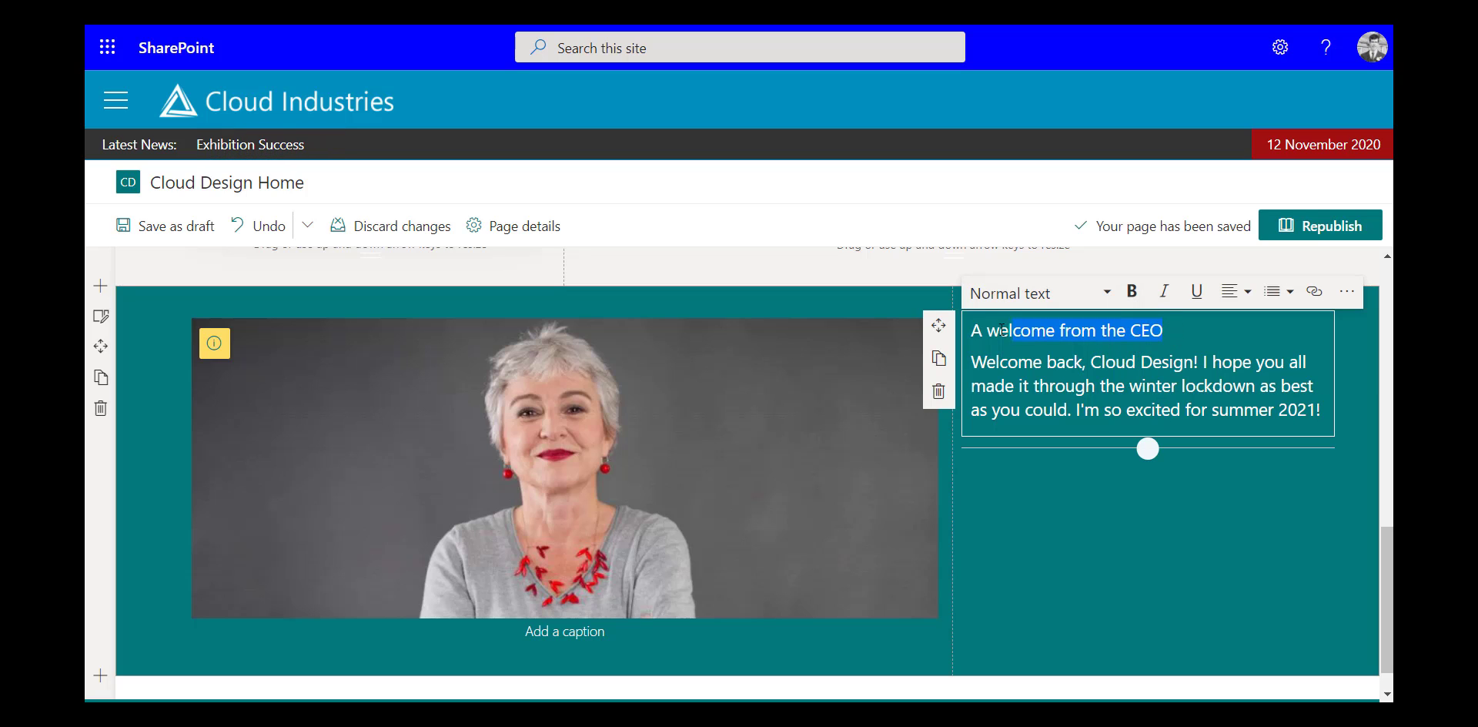
left_click(1132, 292)
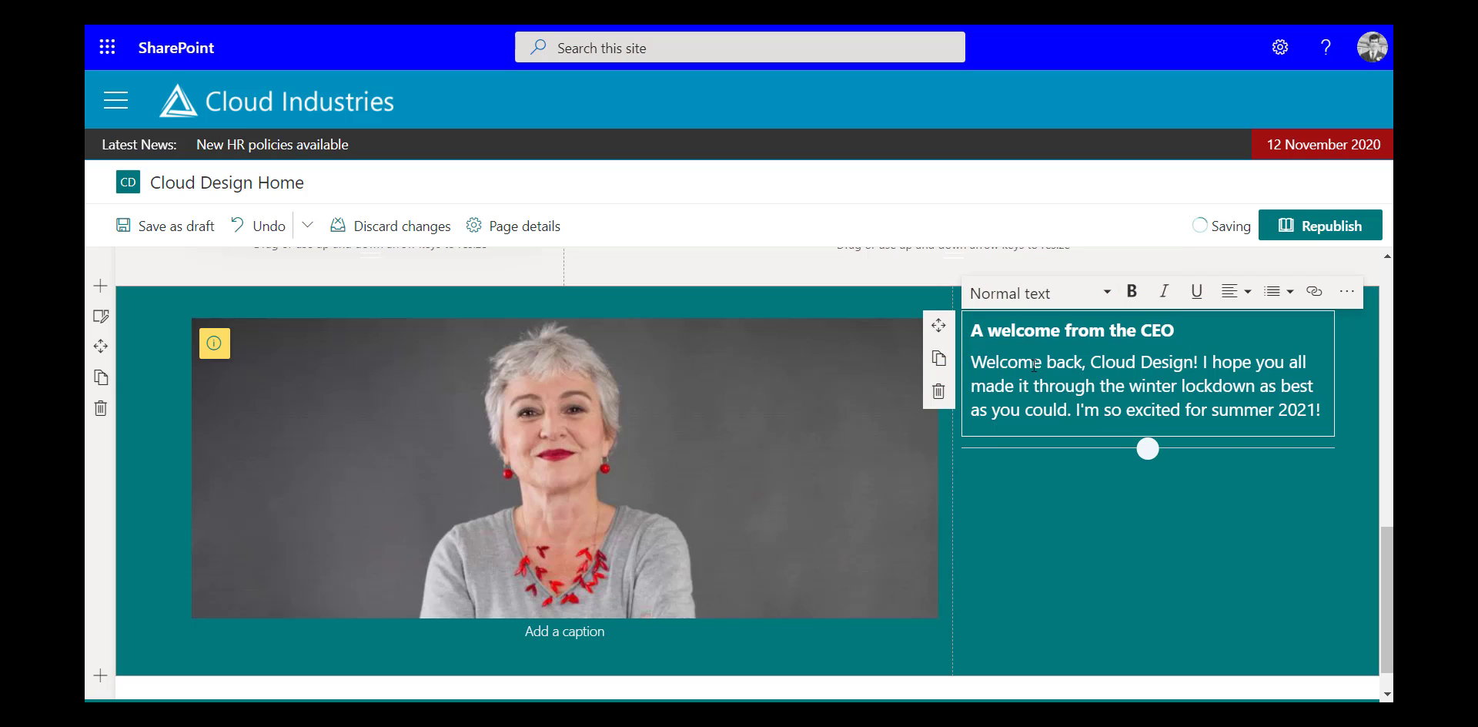
key("Return")
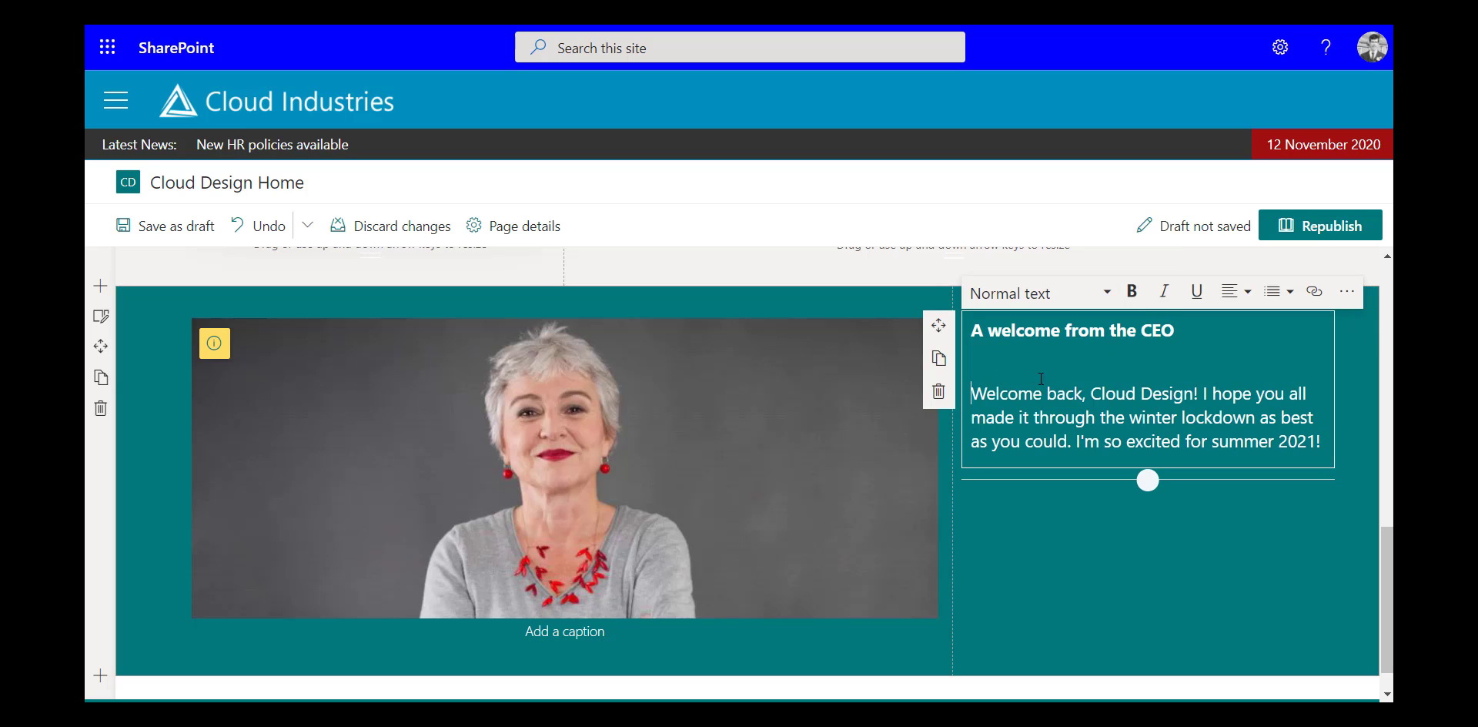
left_click(1146, 481)
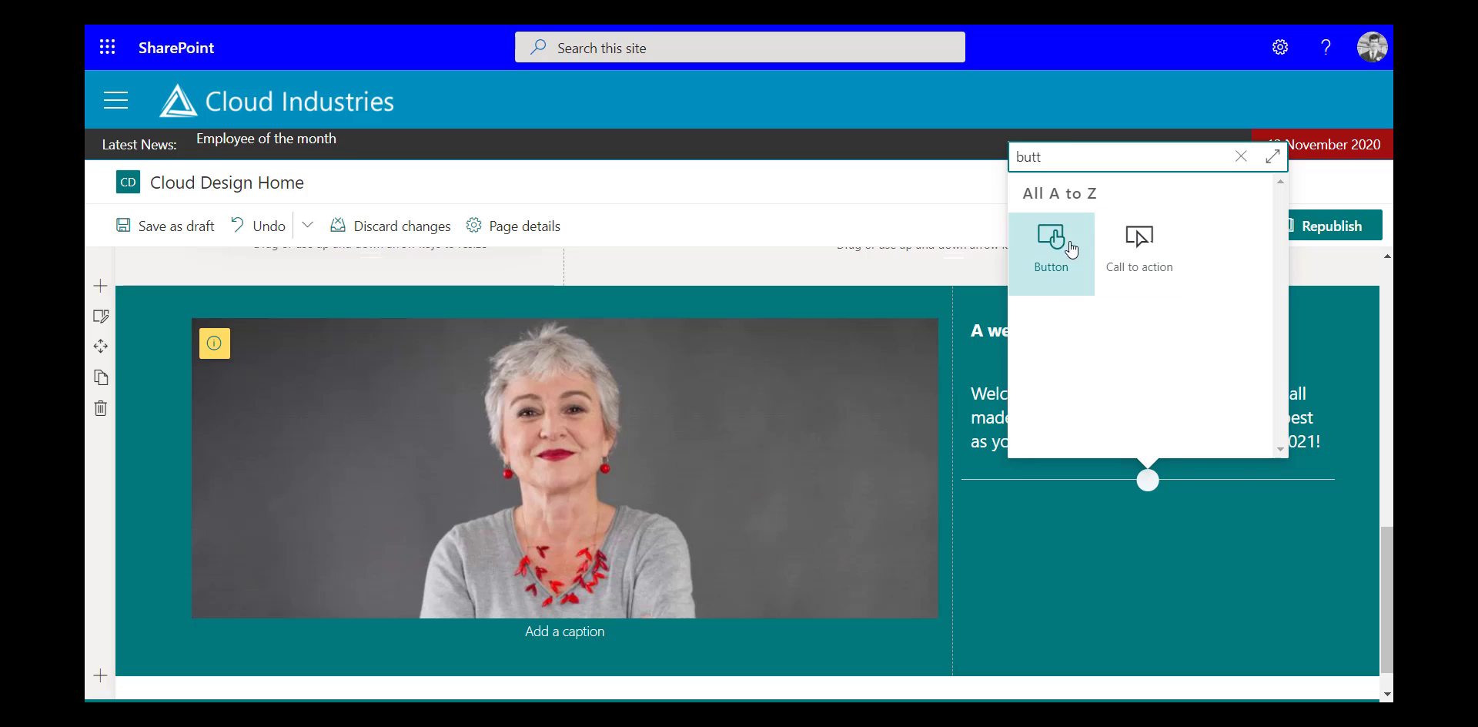
Add a Button labelled 'Read more' that links to the pasted Cloud Design Home site URL
left_click(1050, 242)
left_click(939, 465)
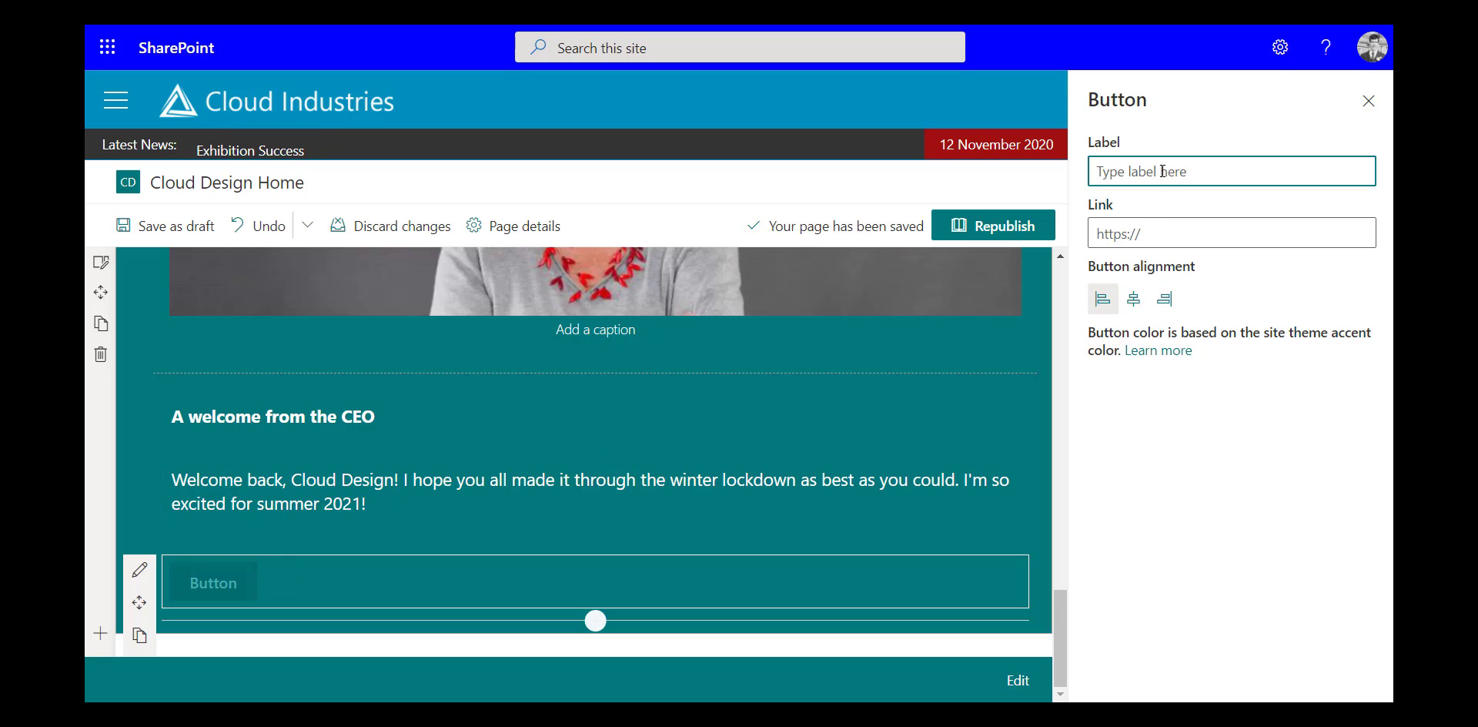
type("Rea")
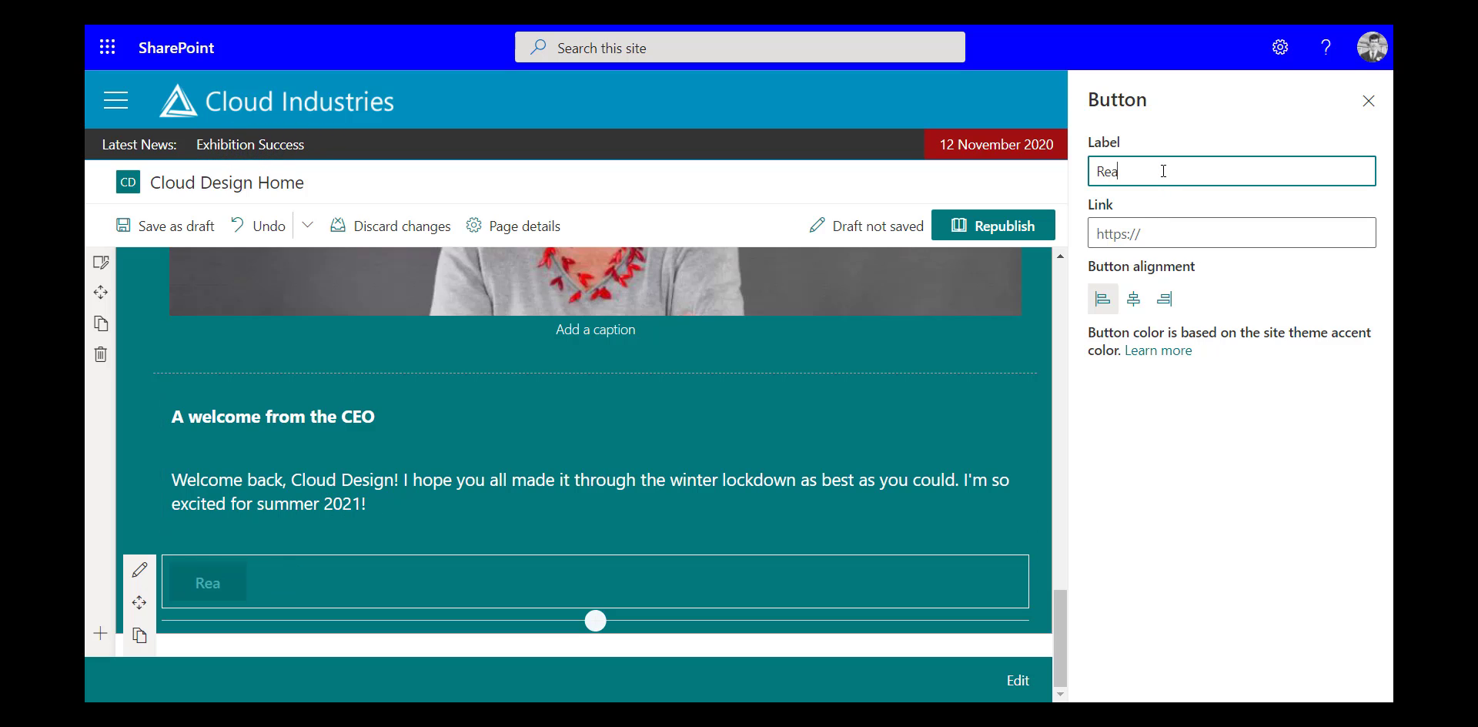
type("d more")
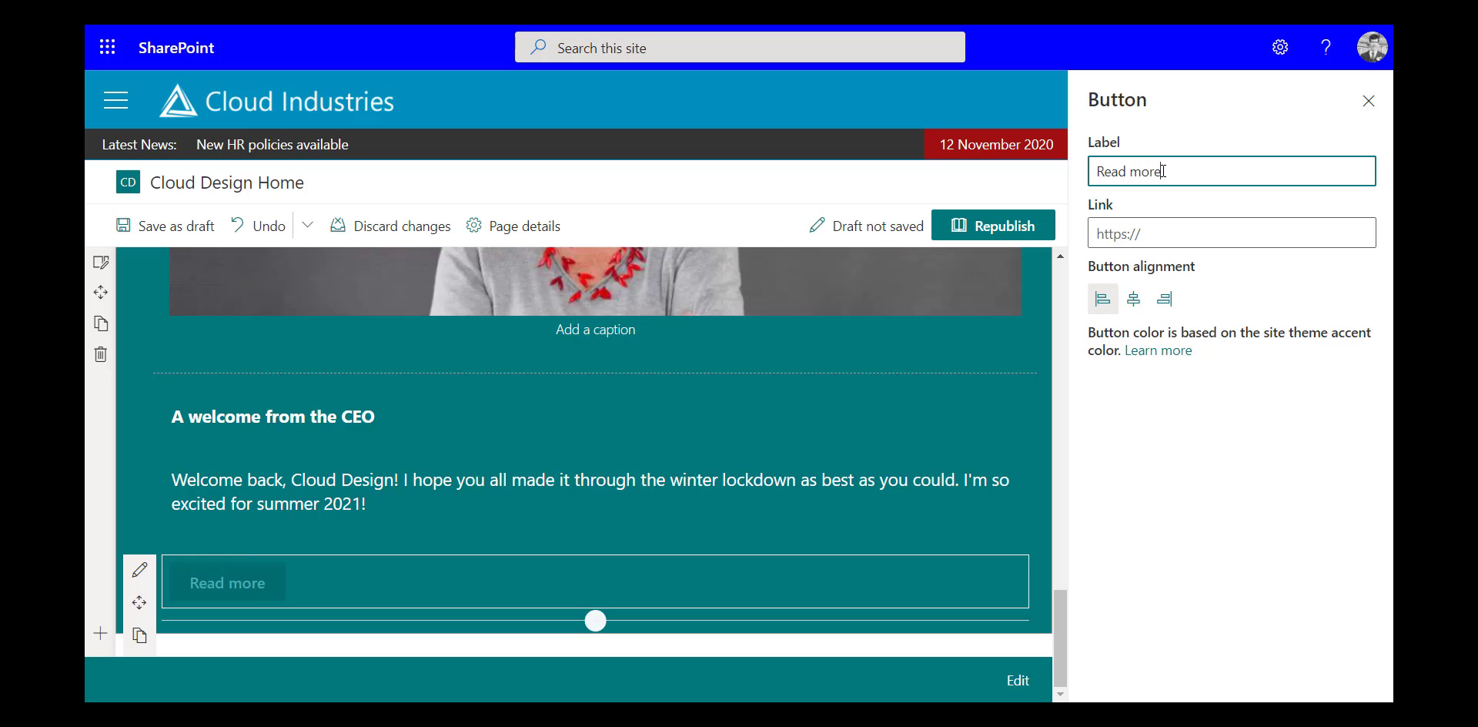
left_click(1179, 239)
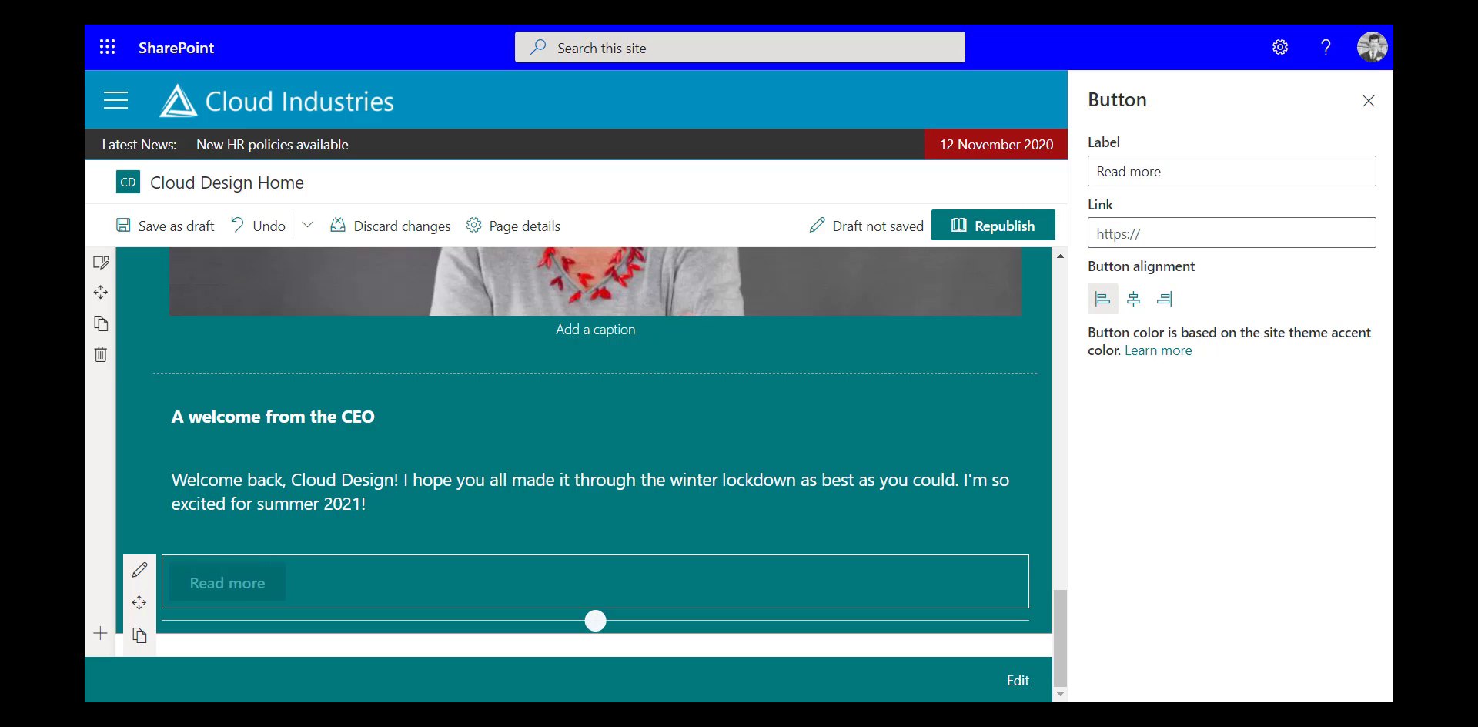
left_click(1168, 236)
key("ctrl+v")
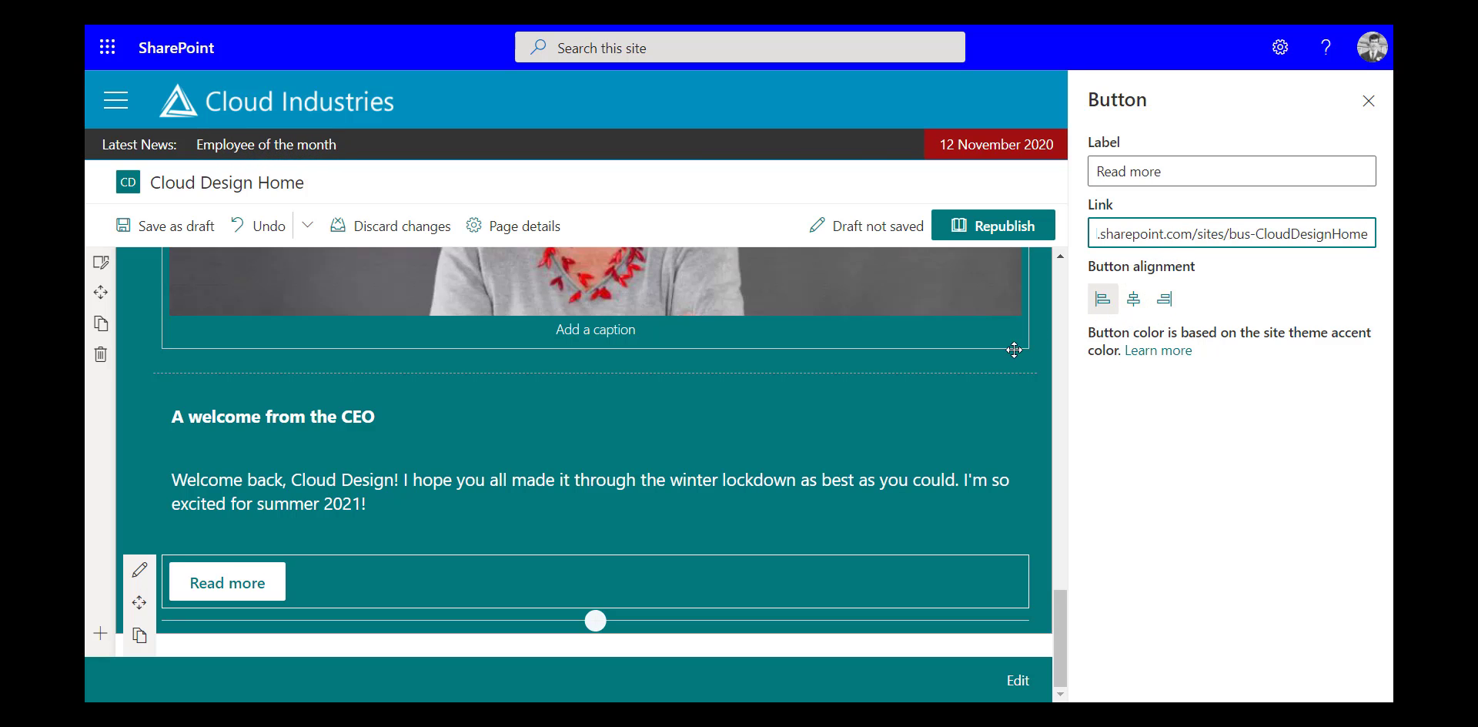
left_click(1368, 101)
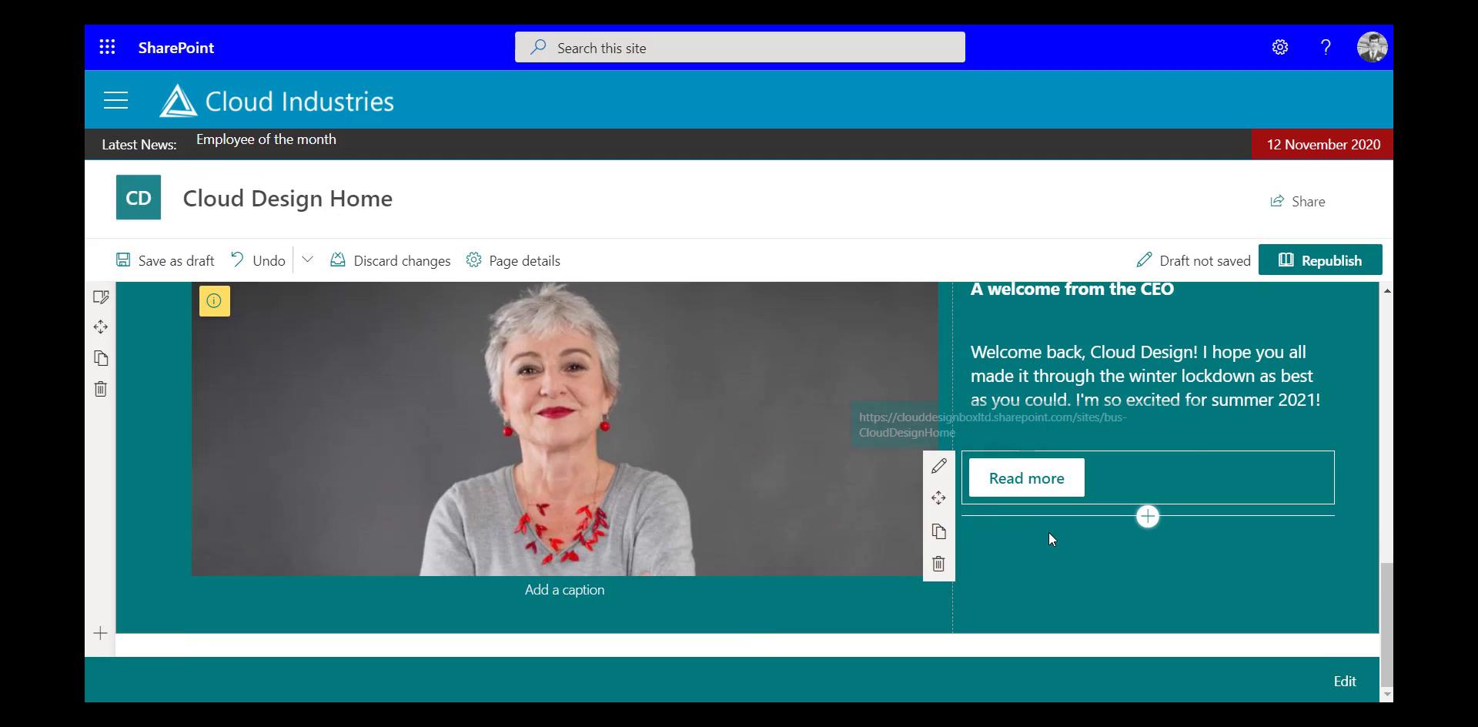
scroll(1056, 534, "up", 2)
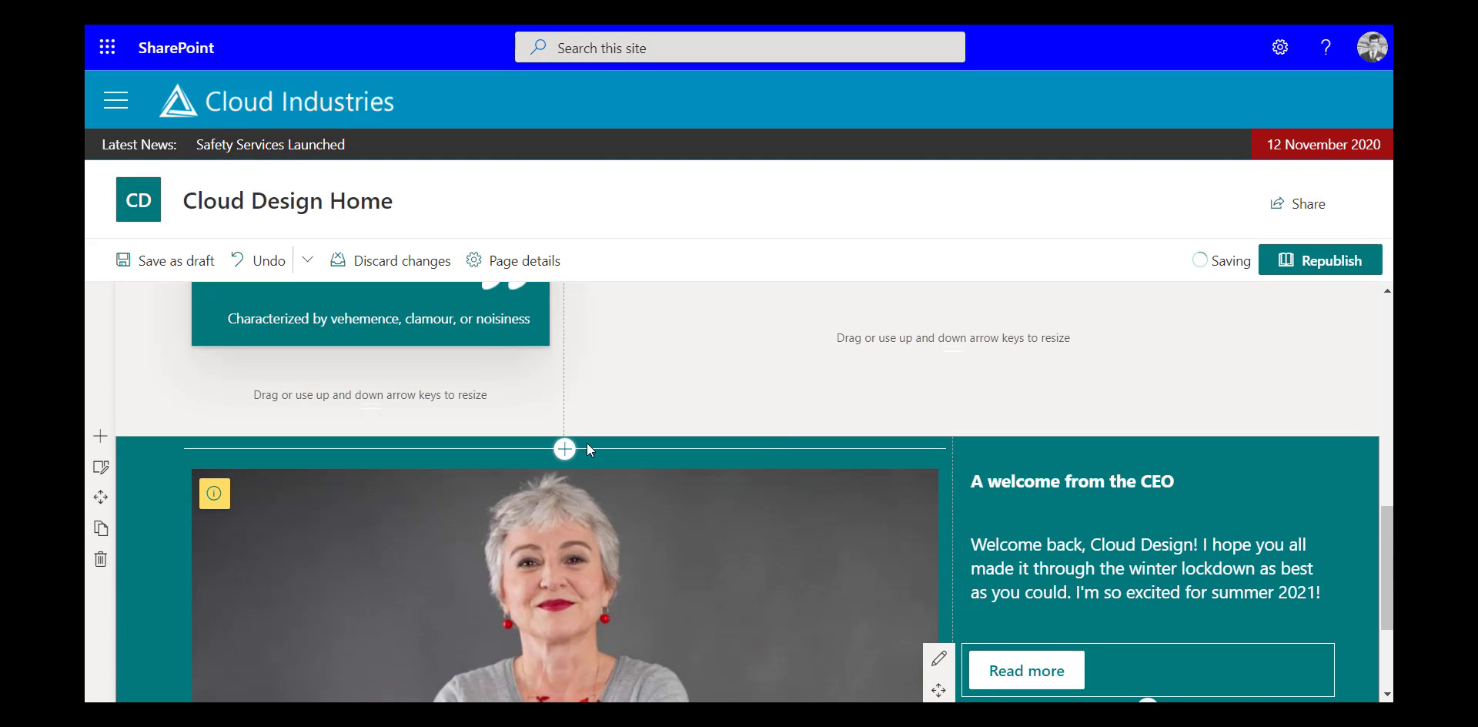
Insert a Spacer above the CEO photo and adjust its height
left_click(568, 449)
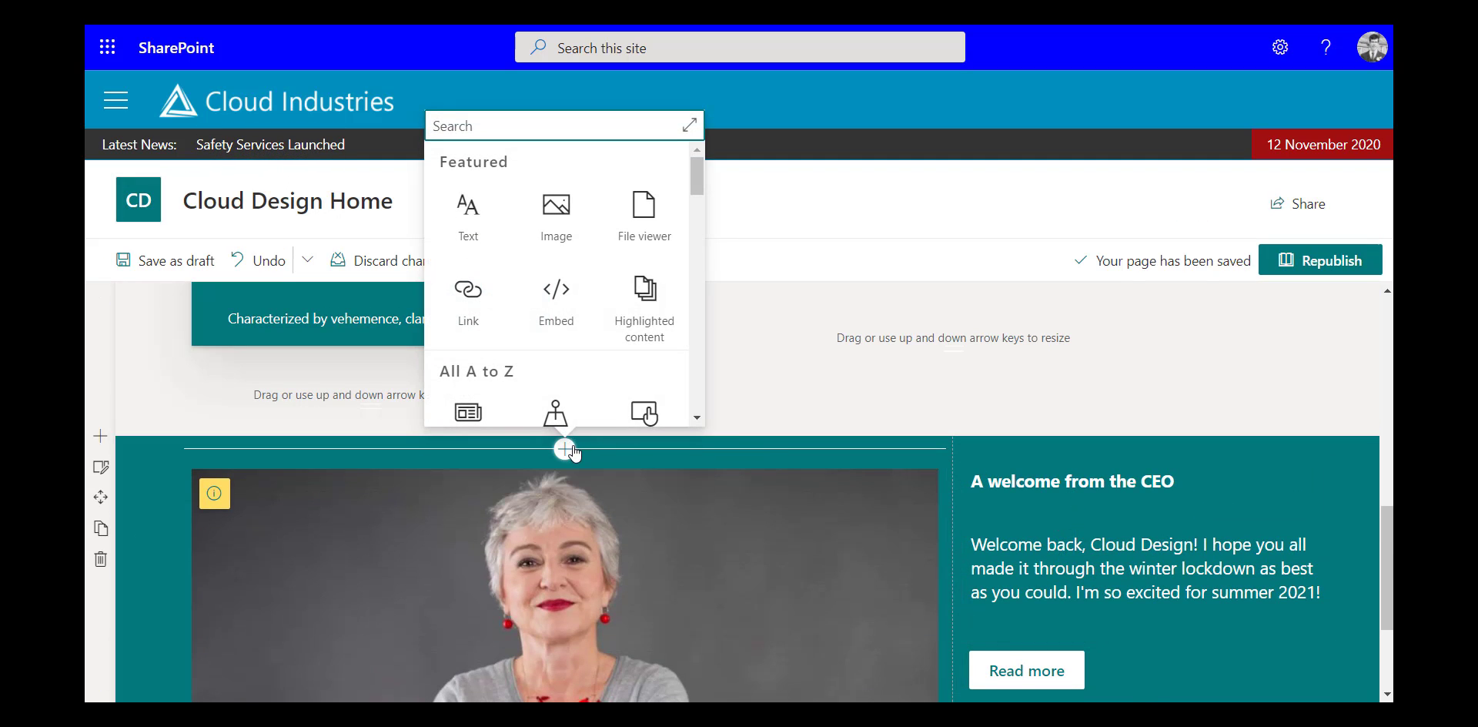
type("spacer")
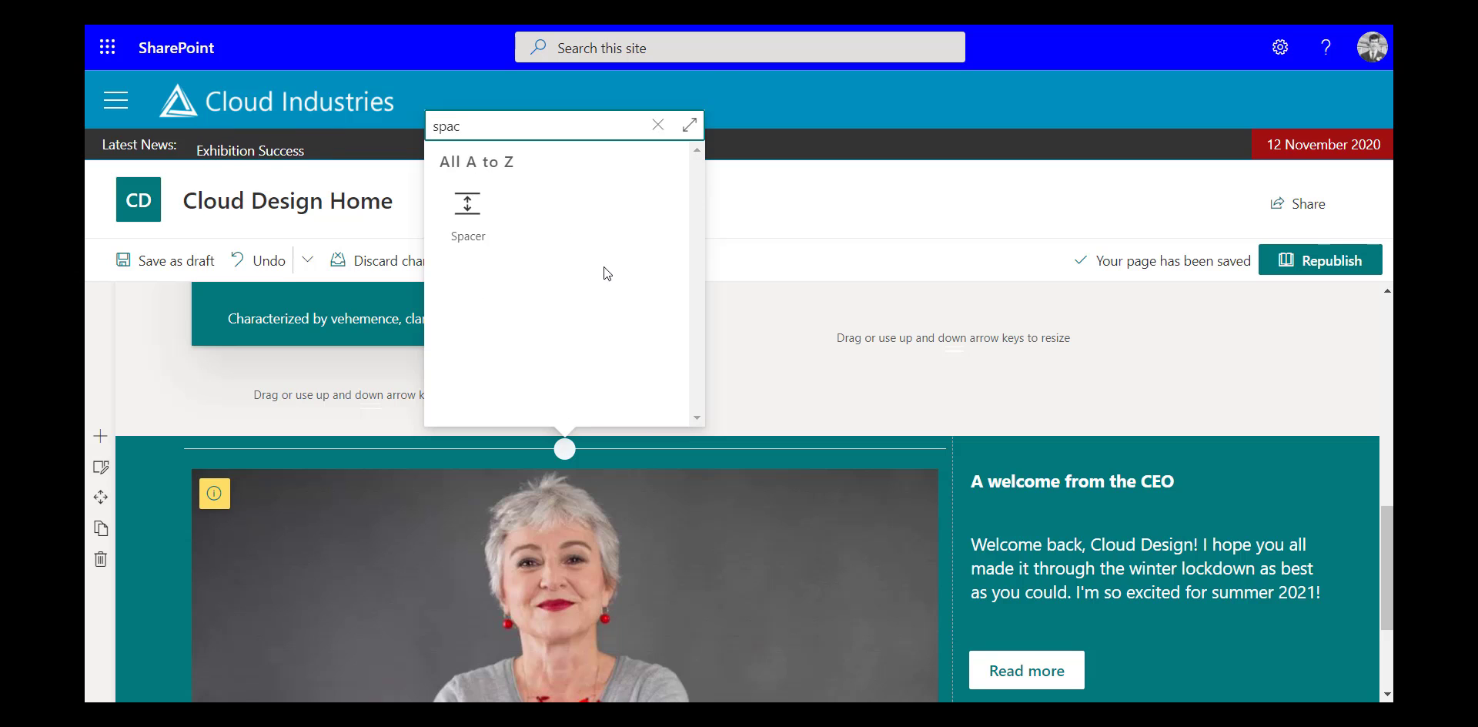
left_click(468, 216)
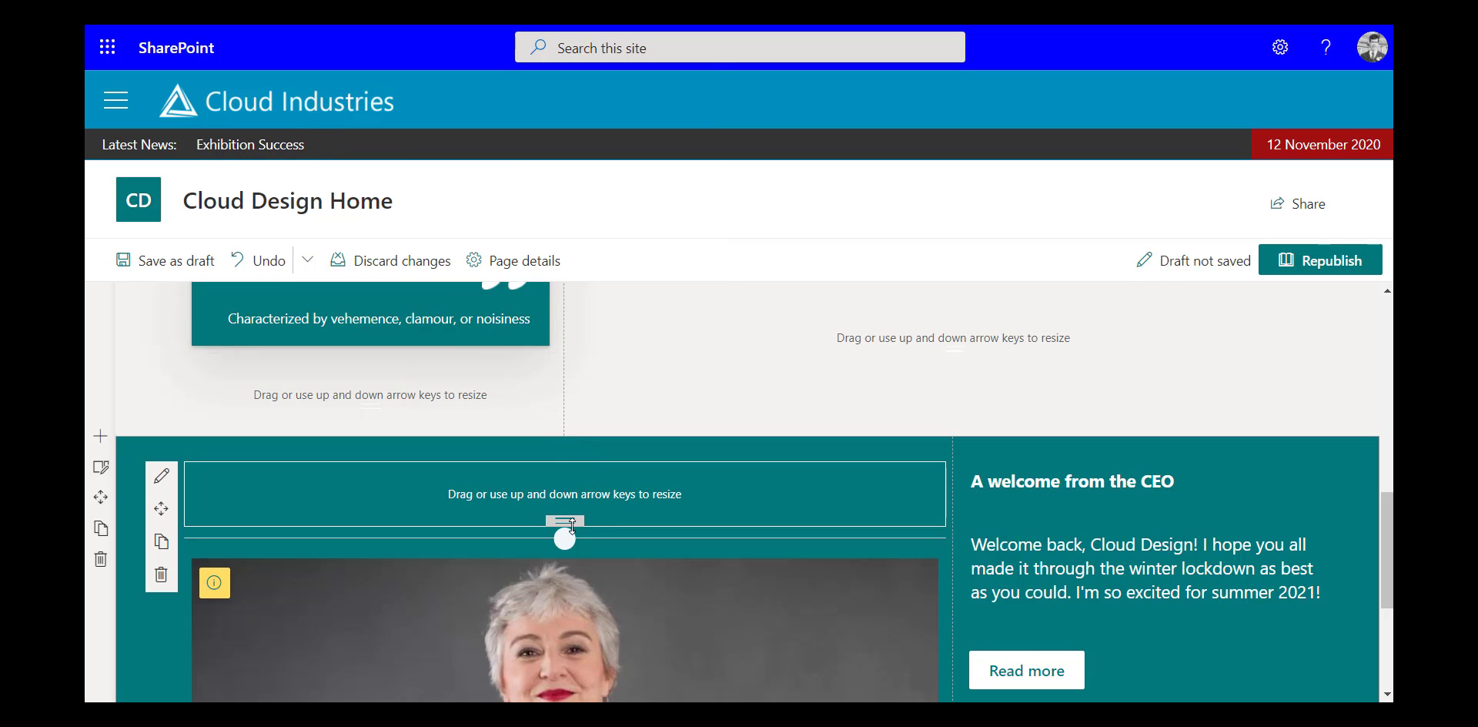
left_click_drag(571, 521, 569, 475)
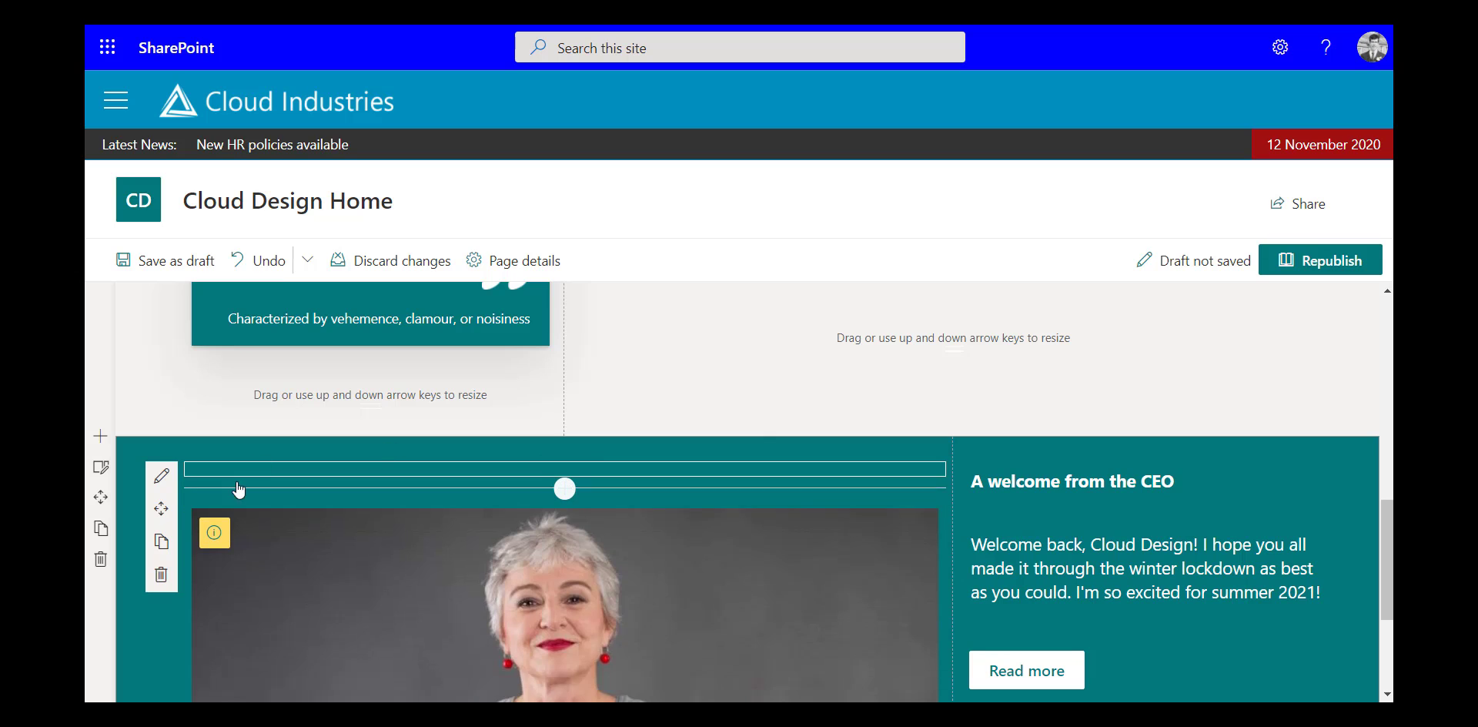
left_click_drag(238, 488, 228, 510)
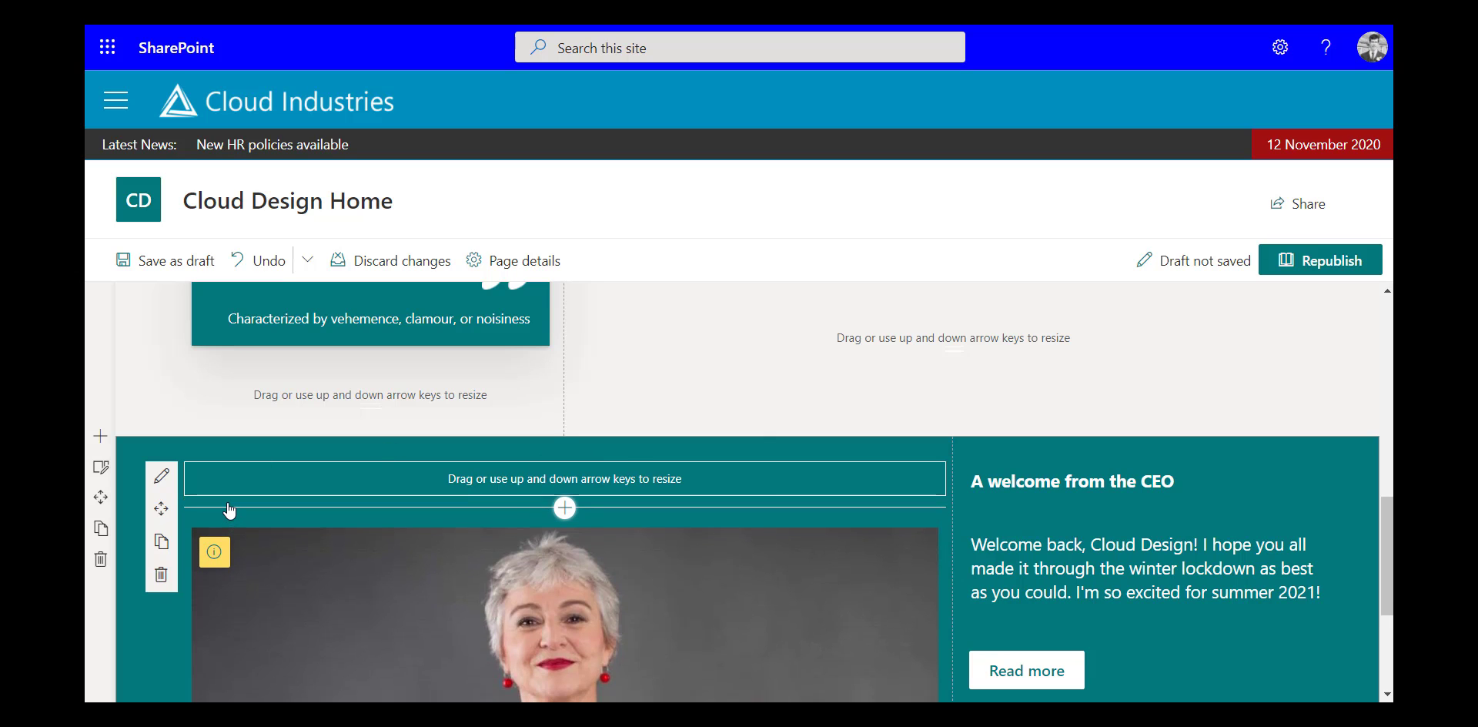
Duplicate that spacer into the CEO text column and enlarge it to 76 pixels
left_click(234, 479)
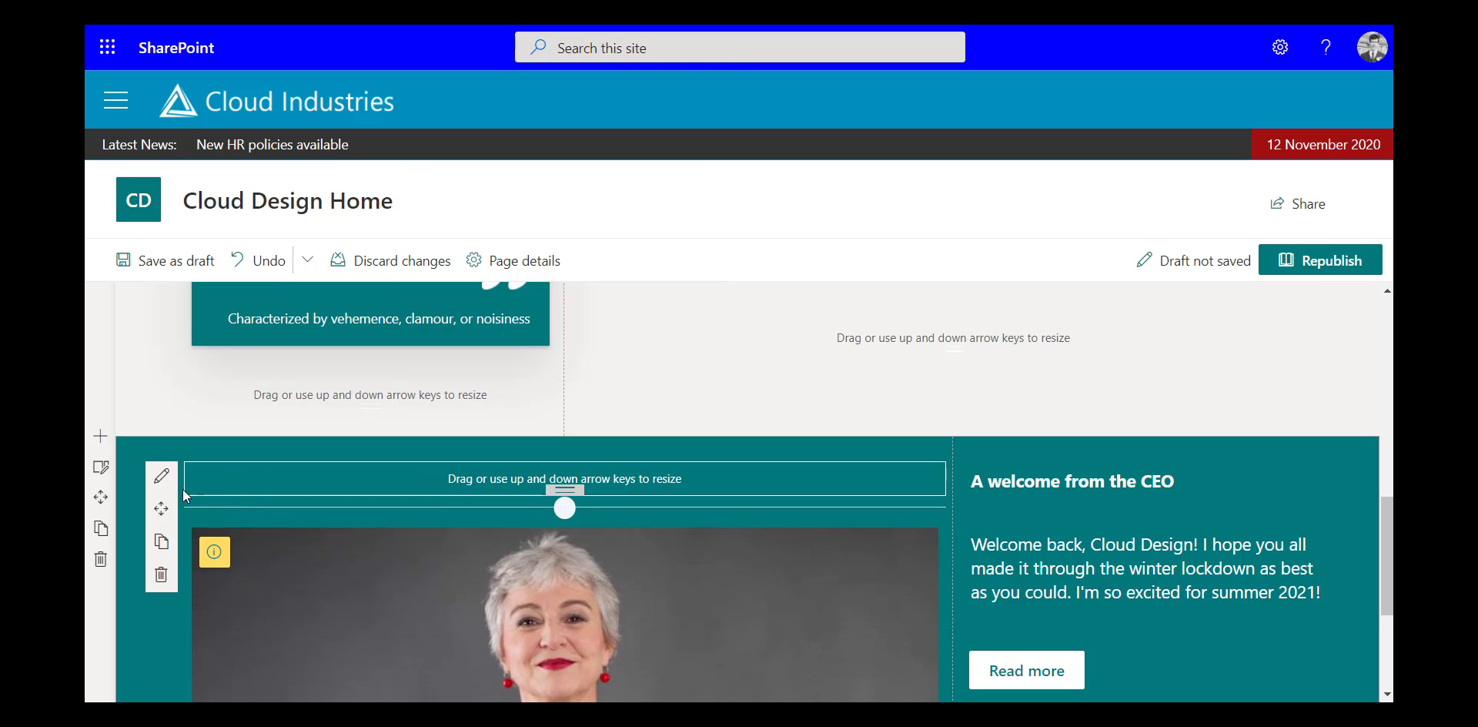
left_click(160, 540)
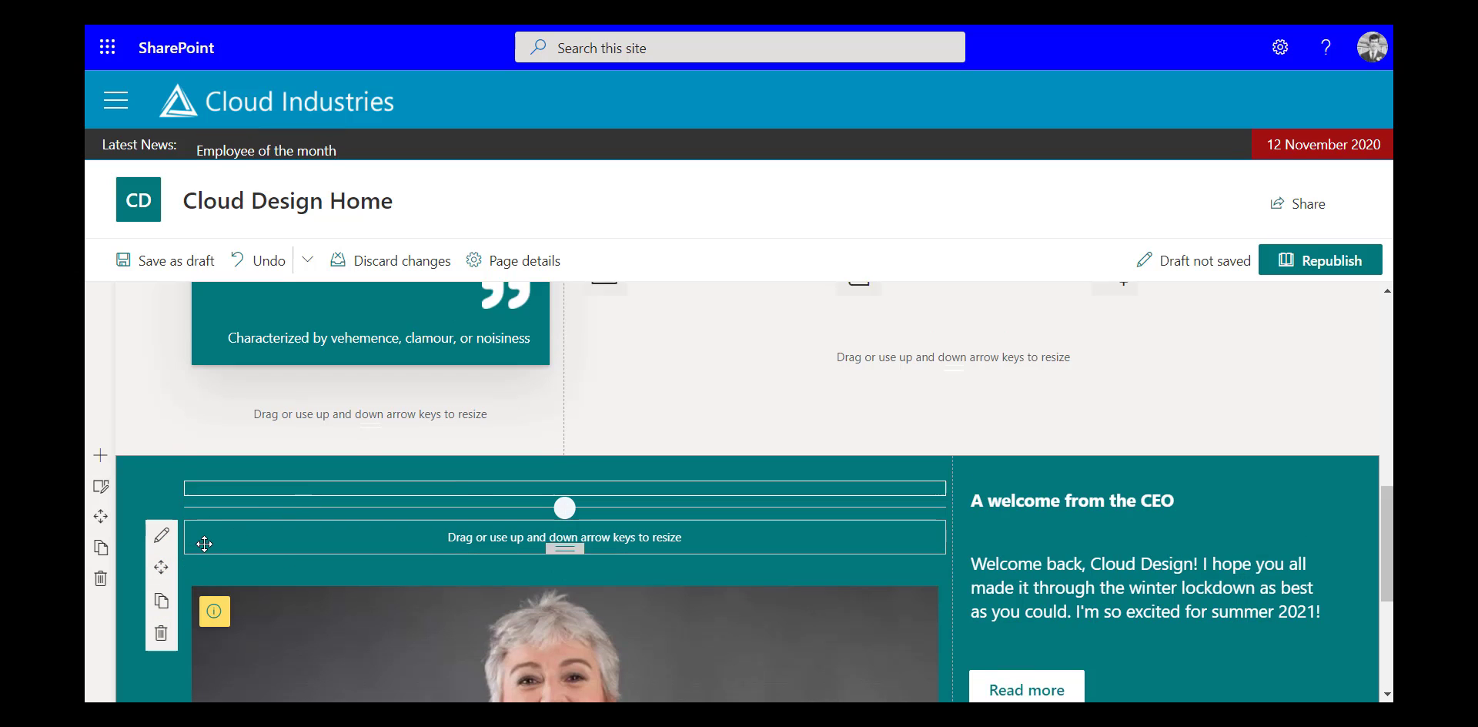
left_click_drag(168, 561, 1016, 468)
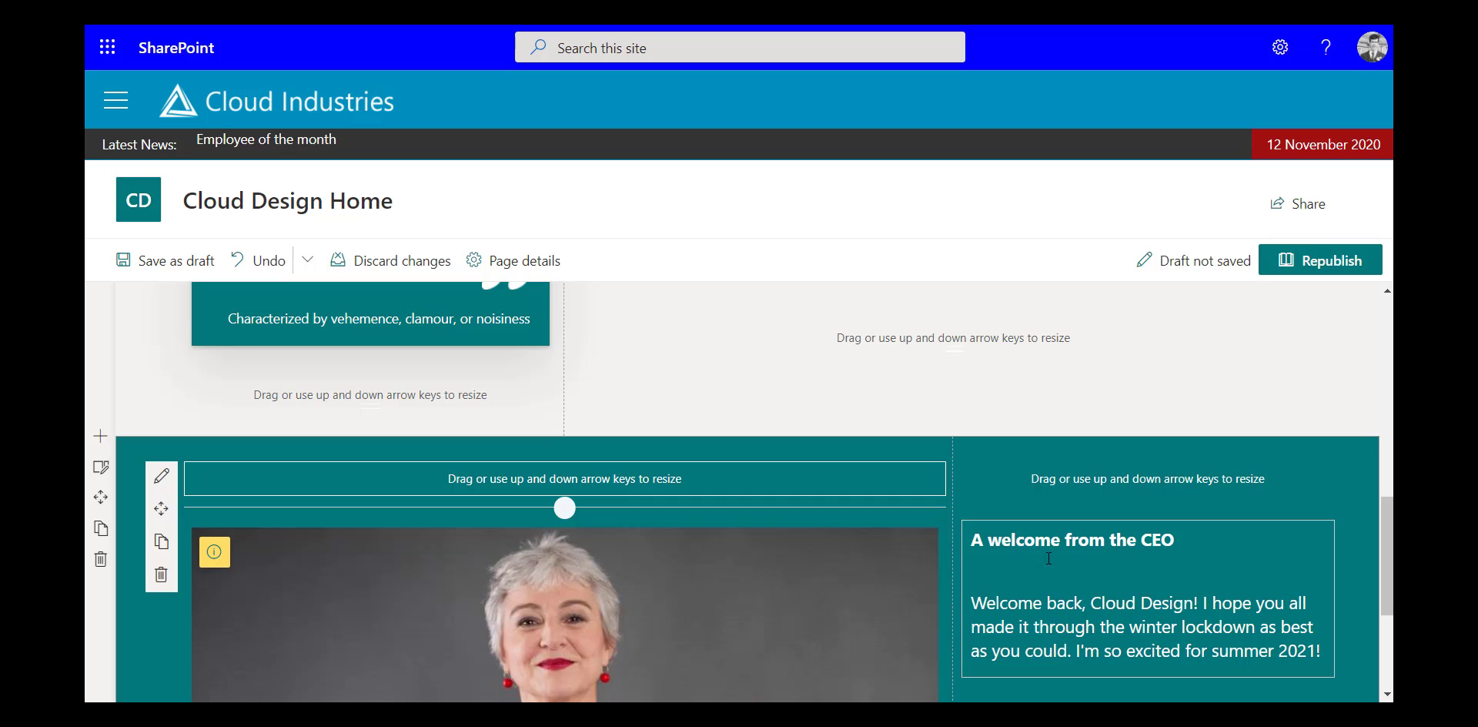
left_click(1087, 480)
scroll(1086, 480, "down", 1)
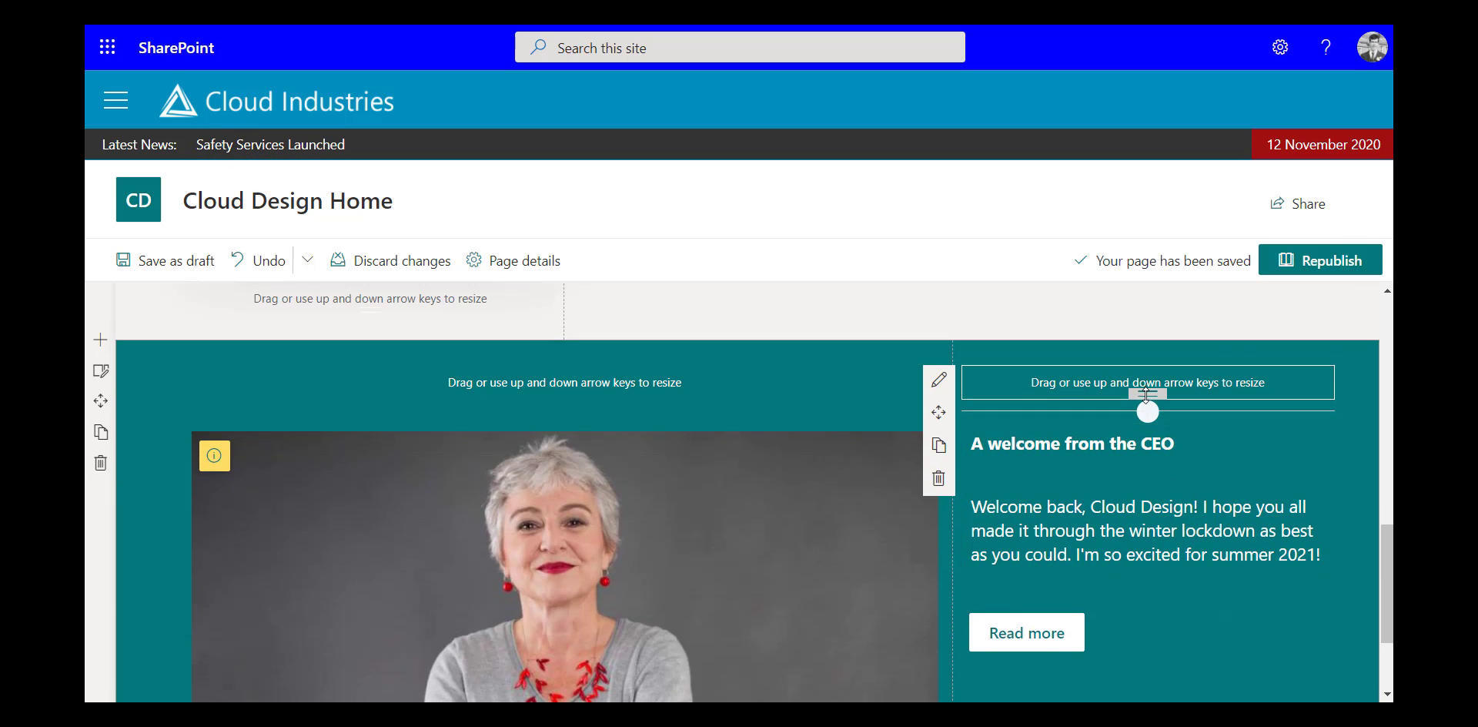
left_click_drag(1146, 394, 1152, 452)
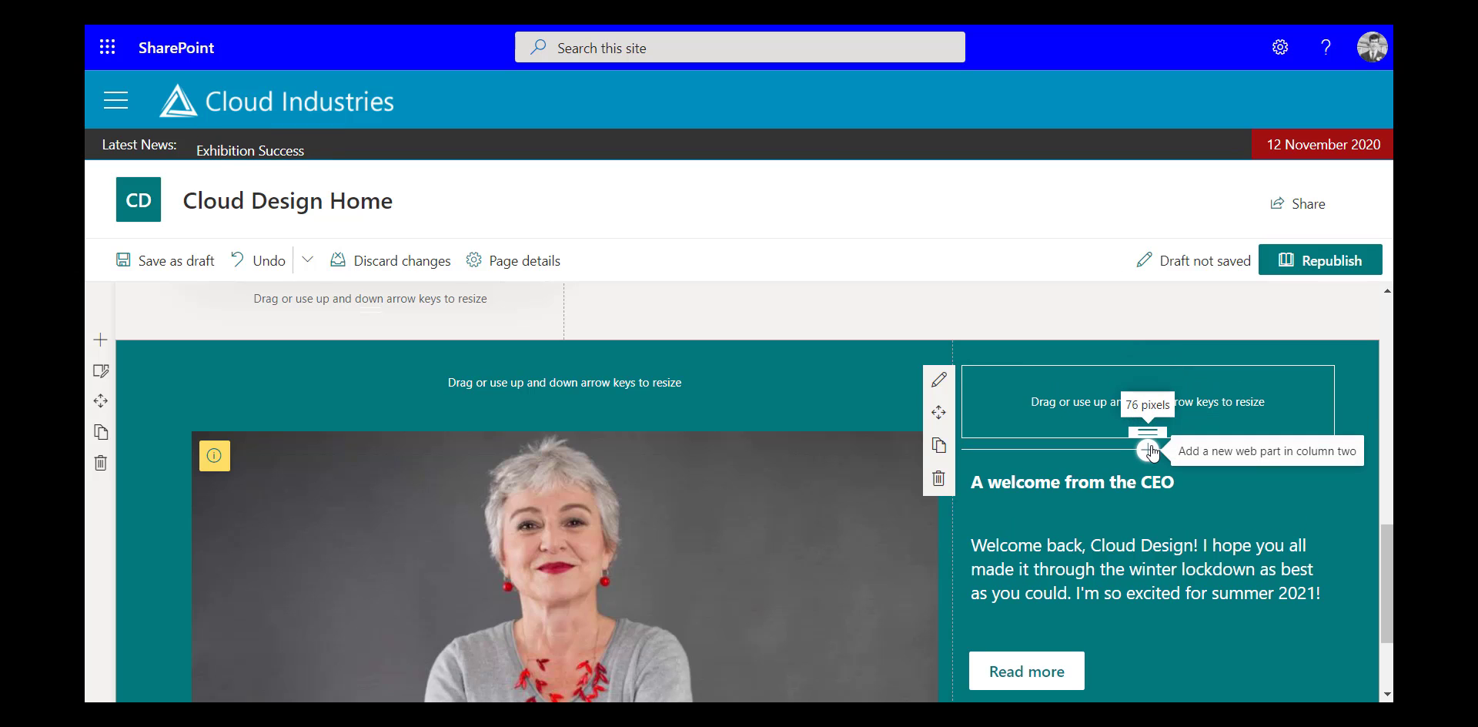
scroll(1139, 440, "down", 1)
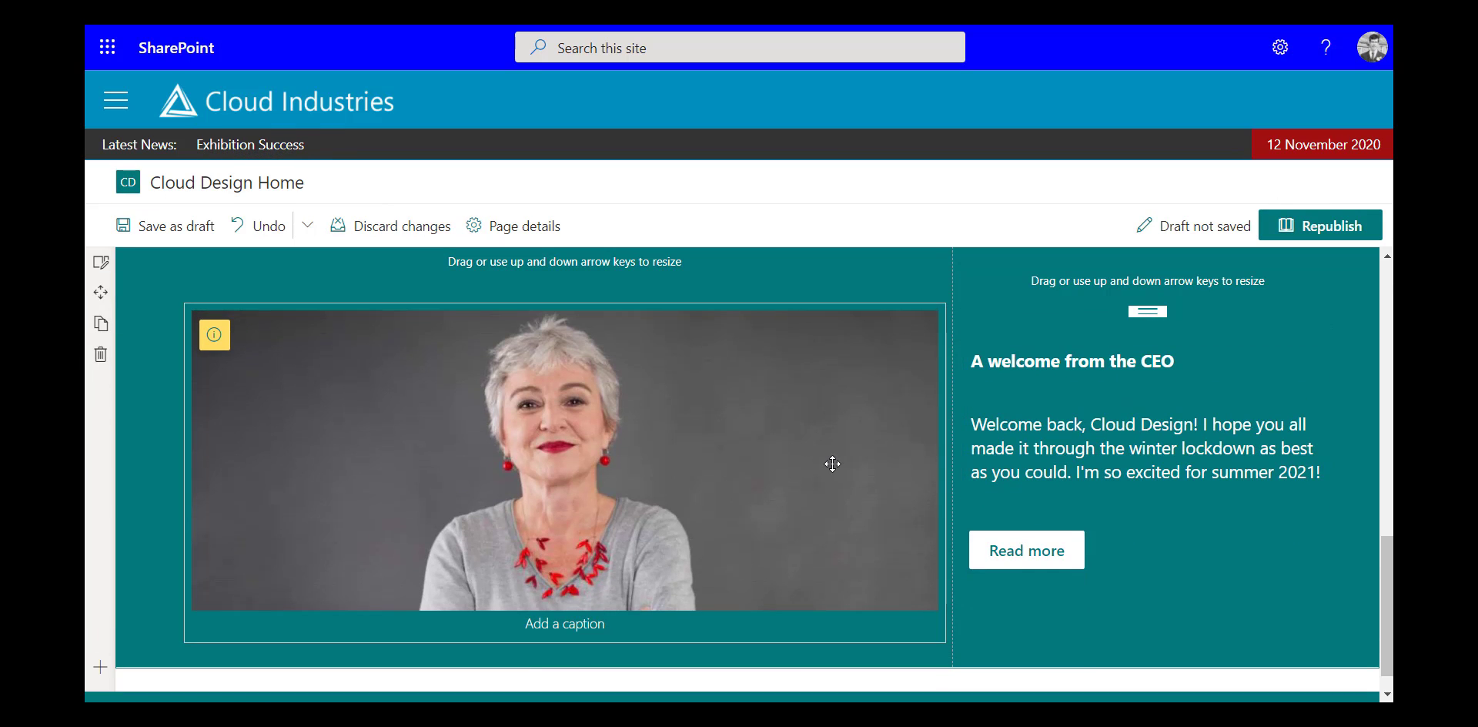
scroll(833, 463, "down", 1)
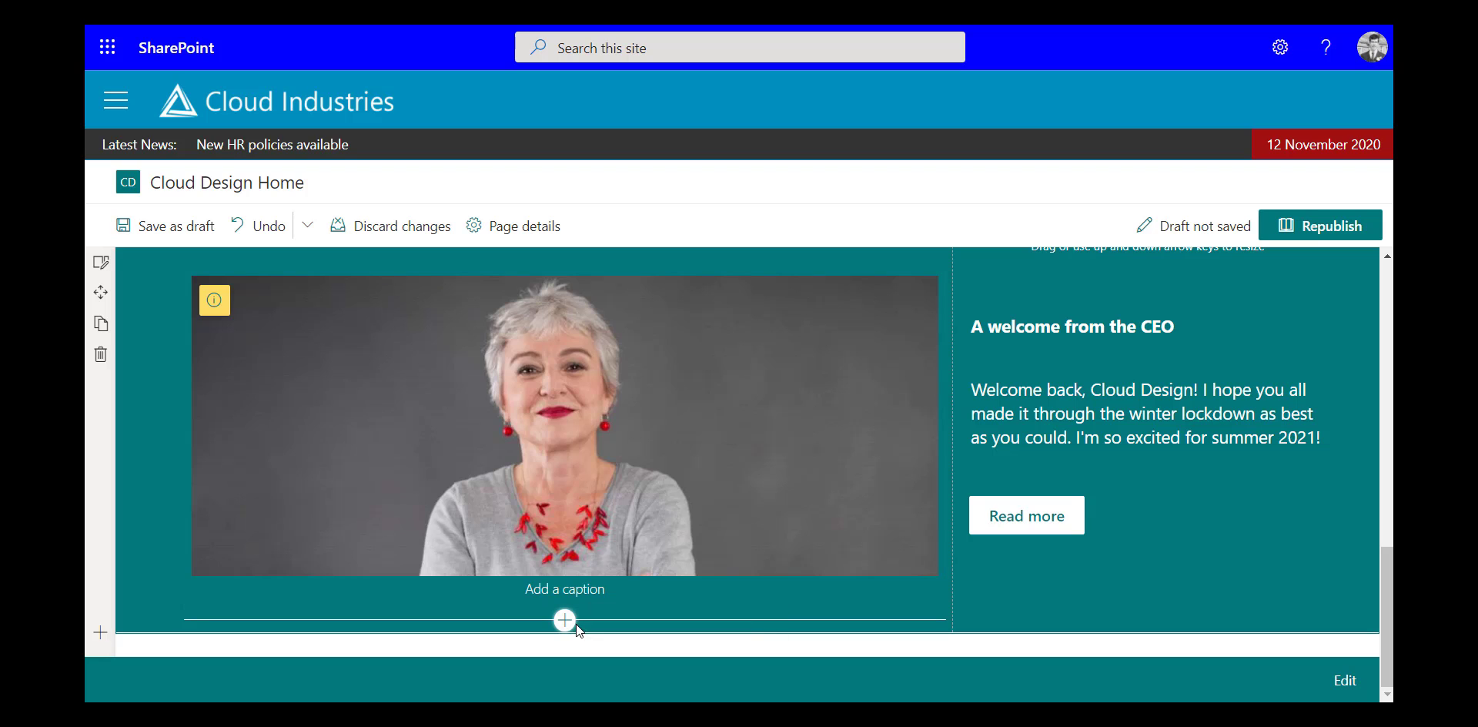
Add a 20-pixel Spacer below the CEO photo
left_click(570, 622)
type("spa")
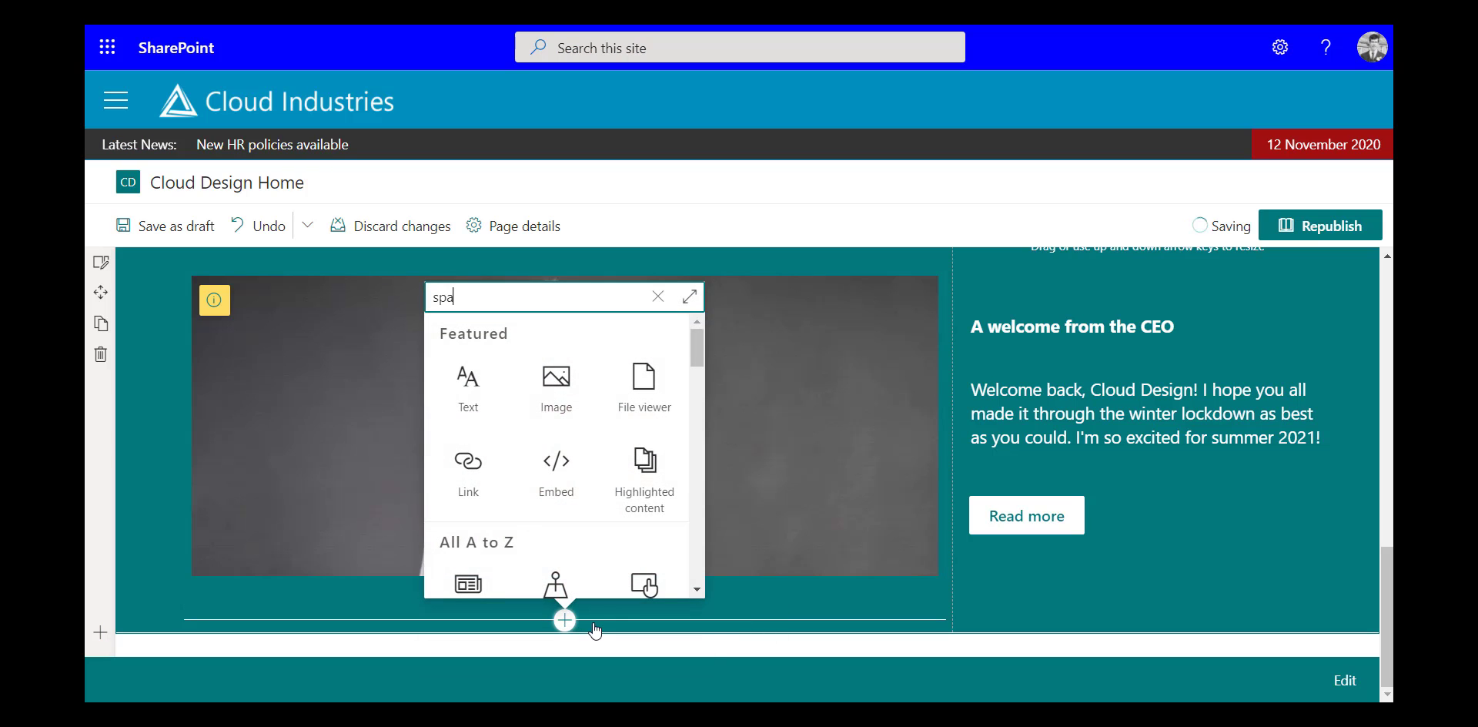
type("ce")
left_click(466, 385)
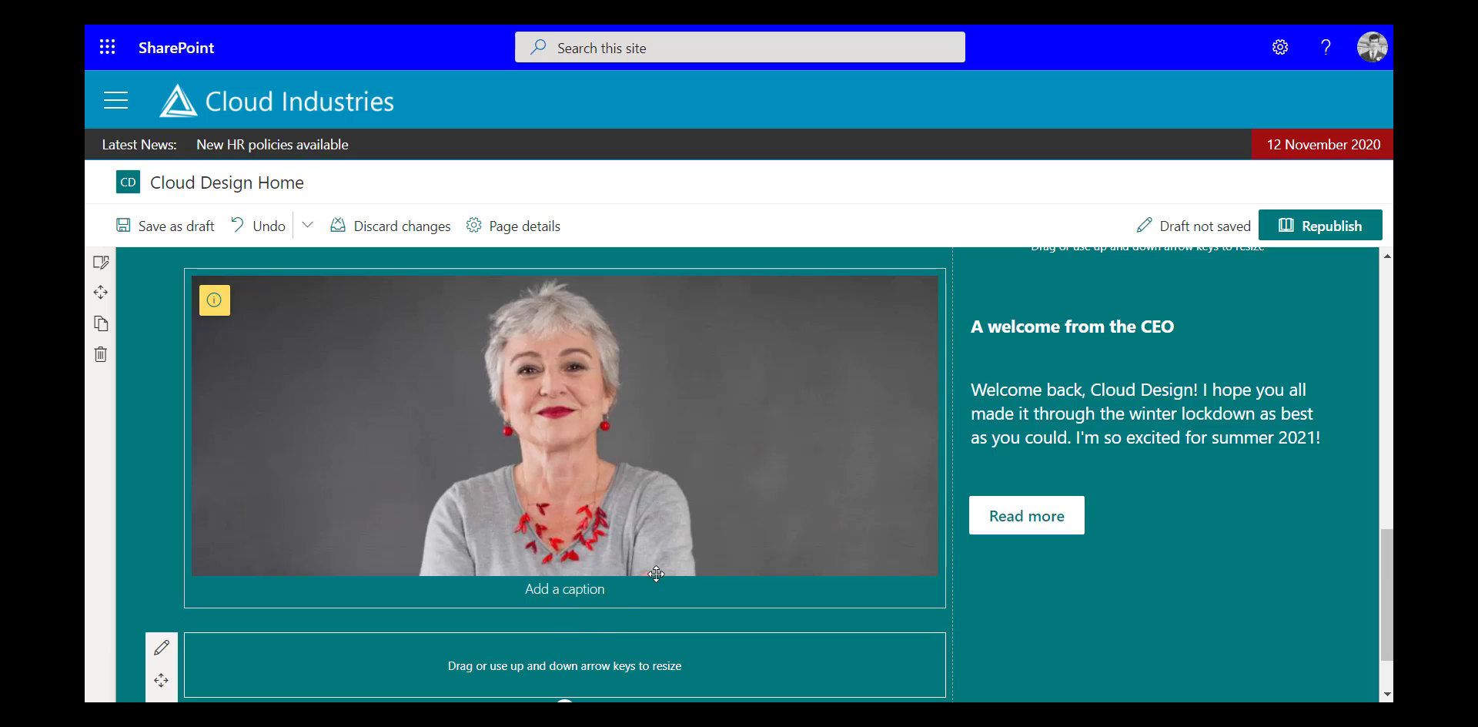
scroll(602, 647, "down", 2)
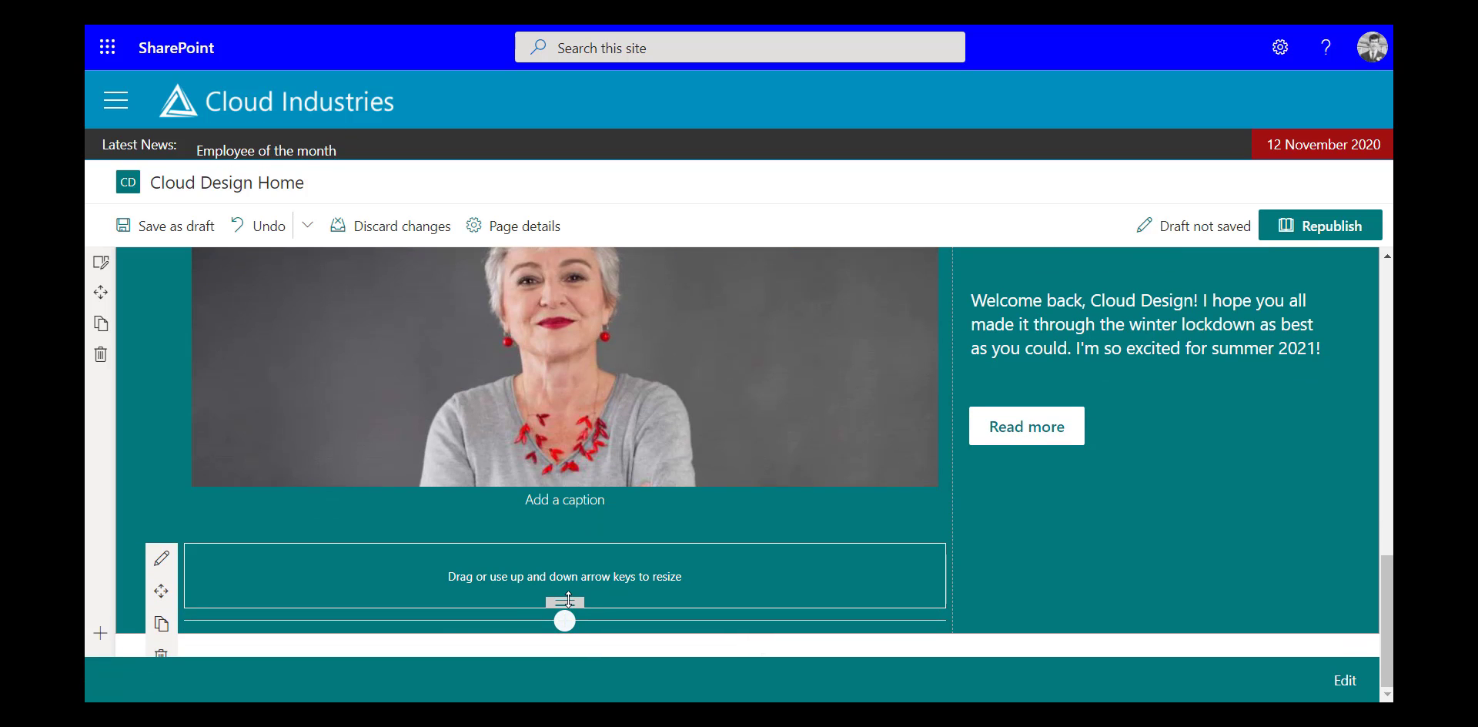
left_click_drag(568, 599, 568, 601)
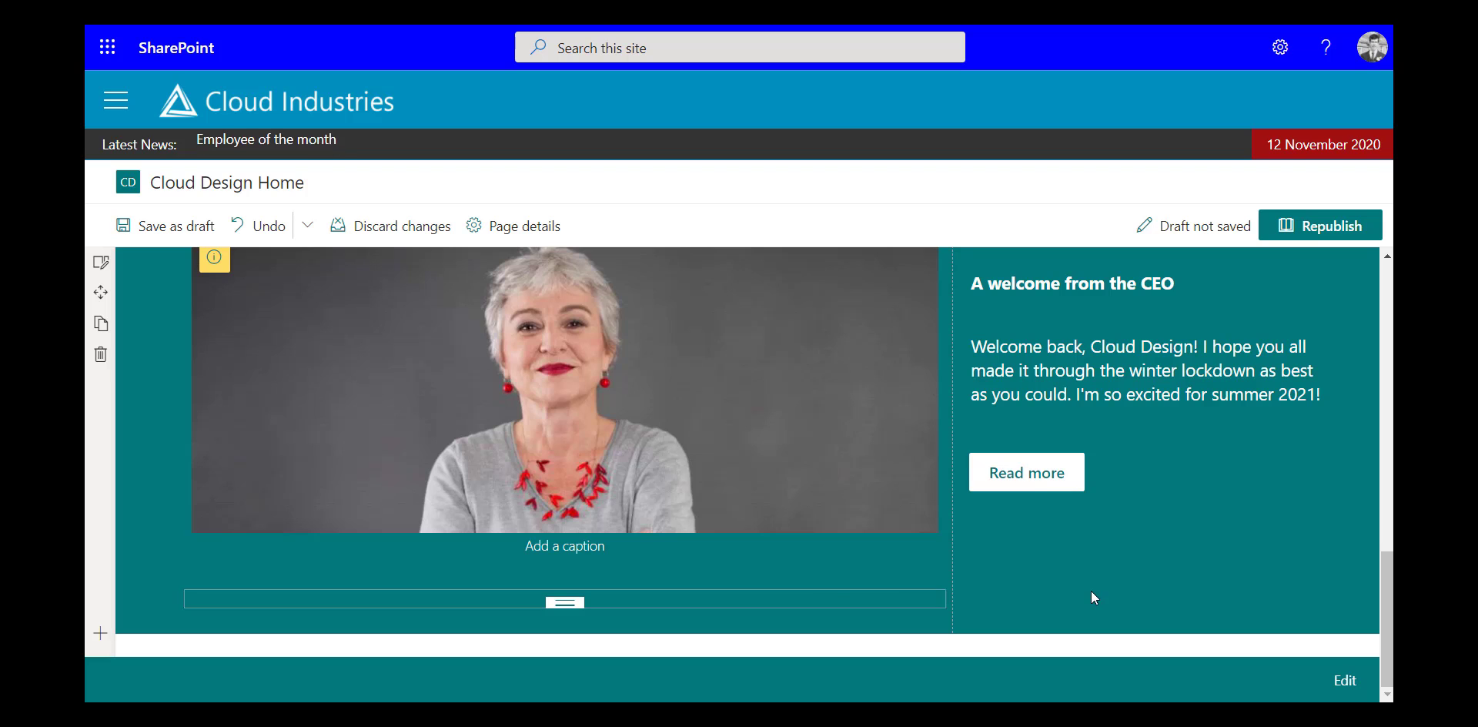
left_click(573, 602)
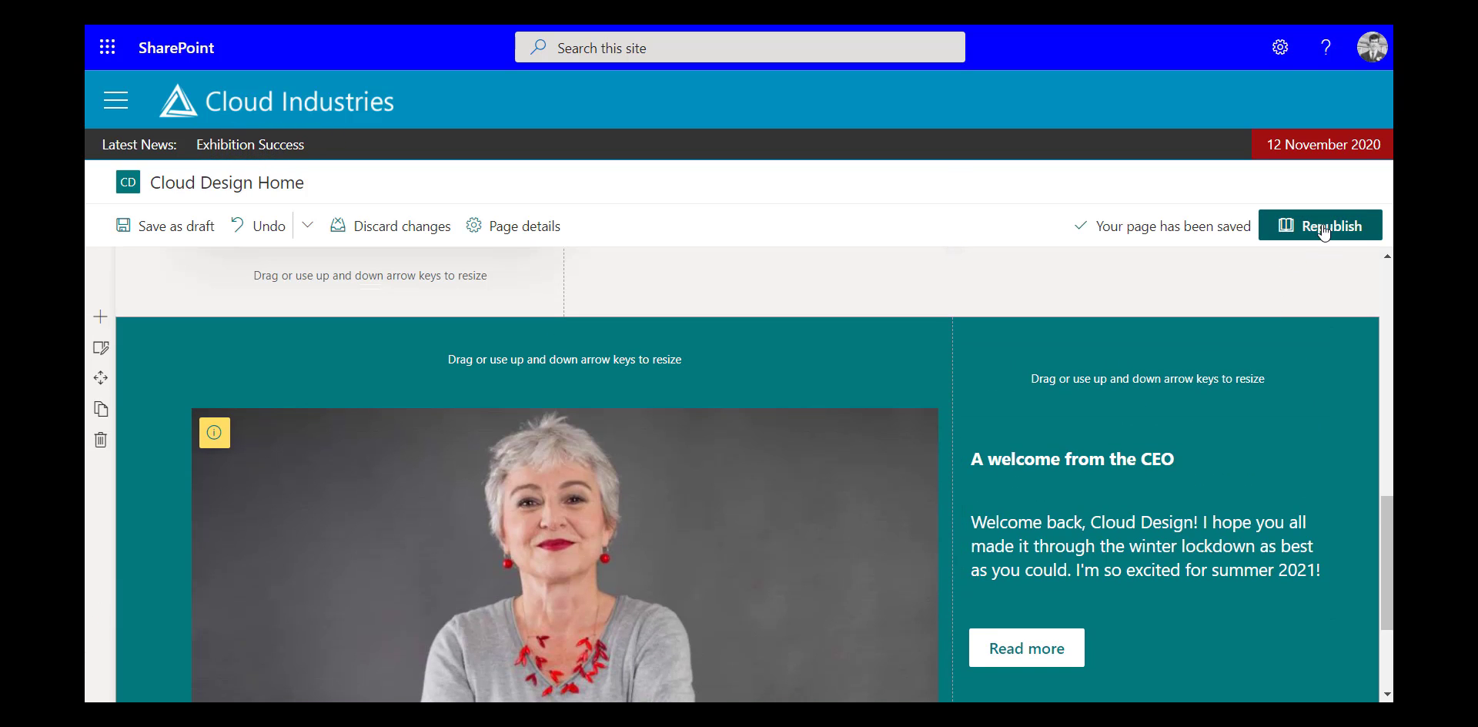
Republish the page with the padded CEO section and reopen it for editing
left_click(1320, 226)
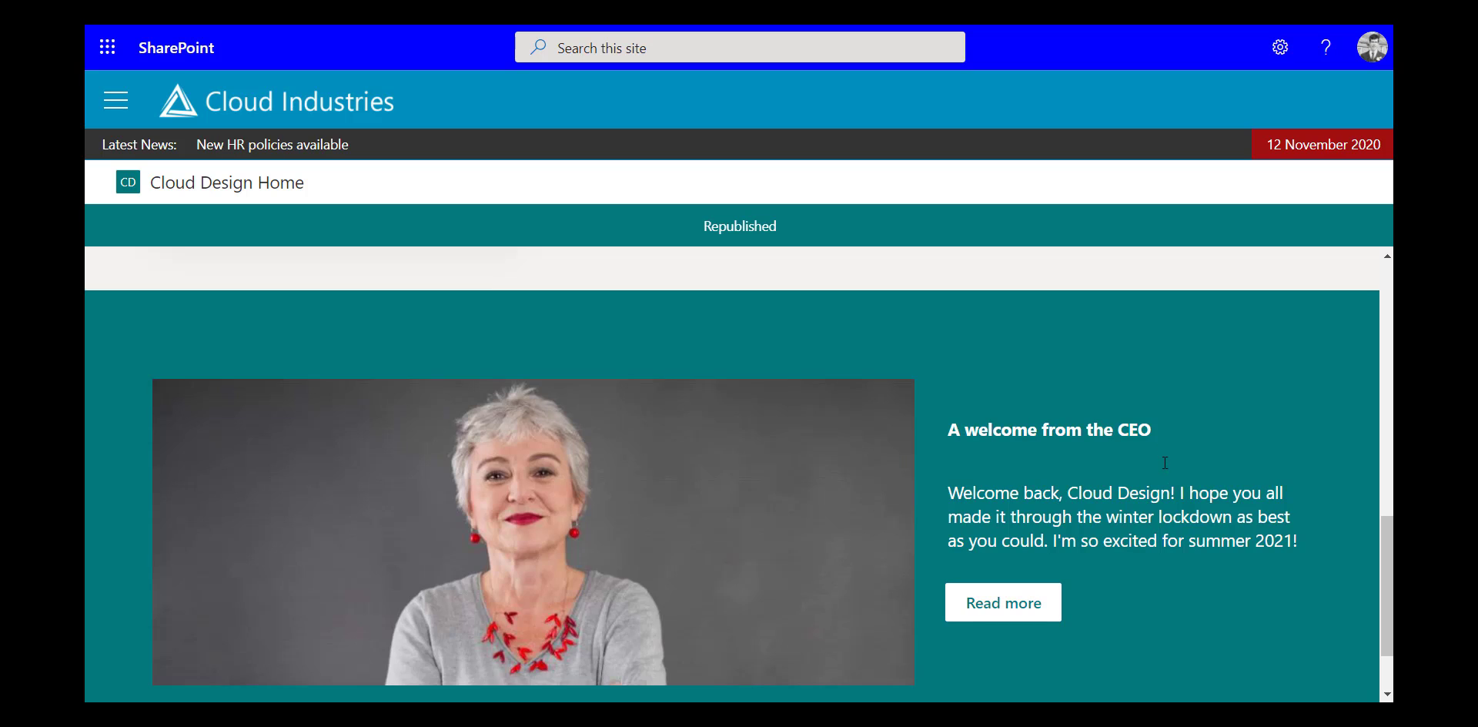
scroll(1161, 462, "up", 3)
scroll(1162, 466, "up", 5)
scroll(1163, 471, "down", 10)
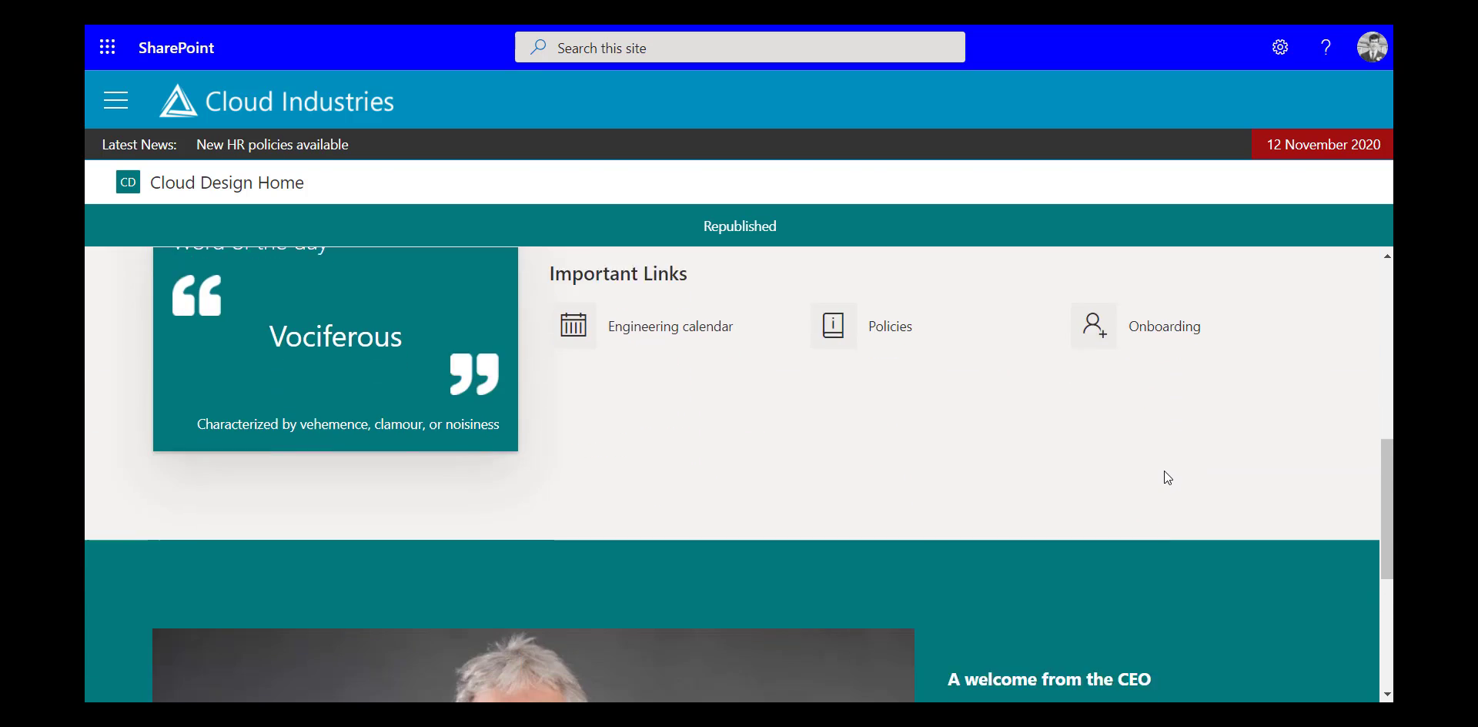
left_click(1332, 241)
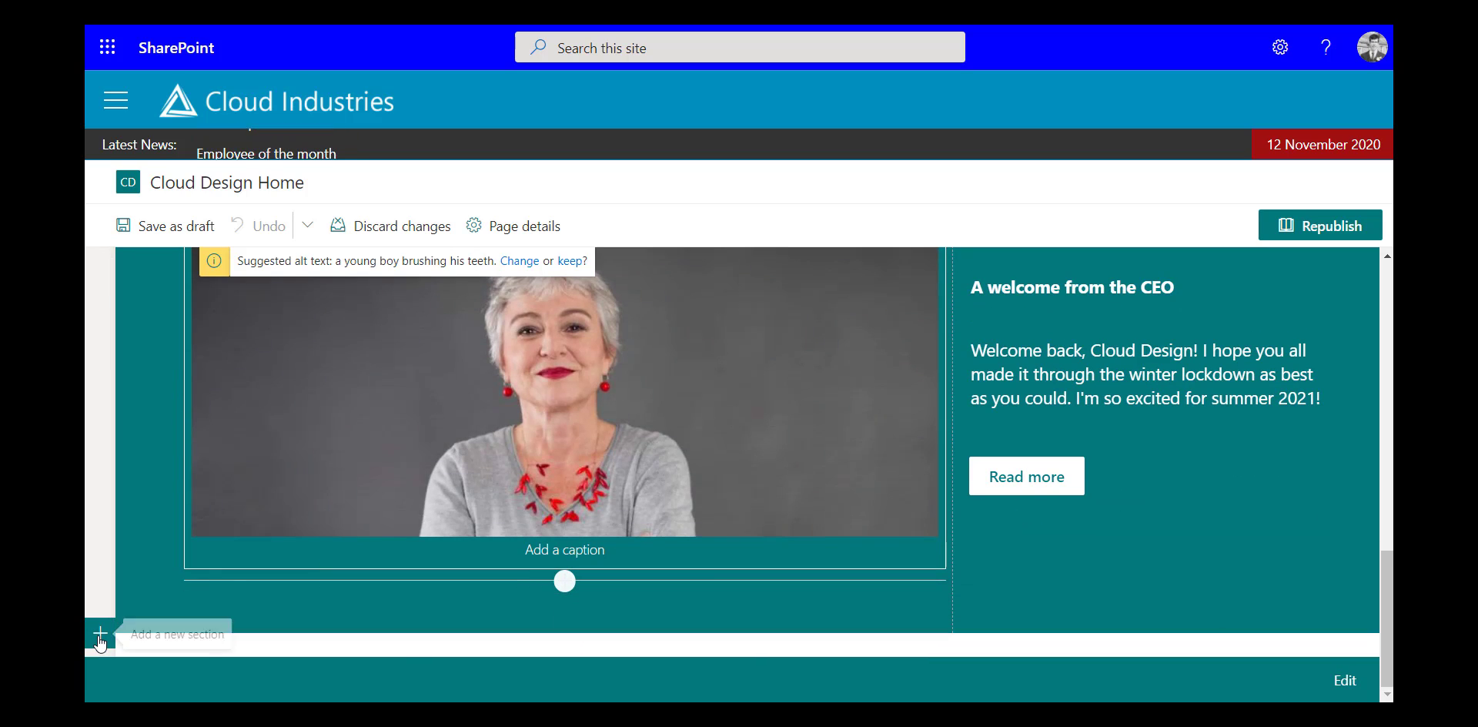
Add a one-column section below the CEO welcome and delete its empty text block
left_click(100, 633)
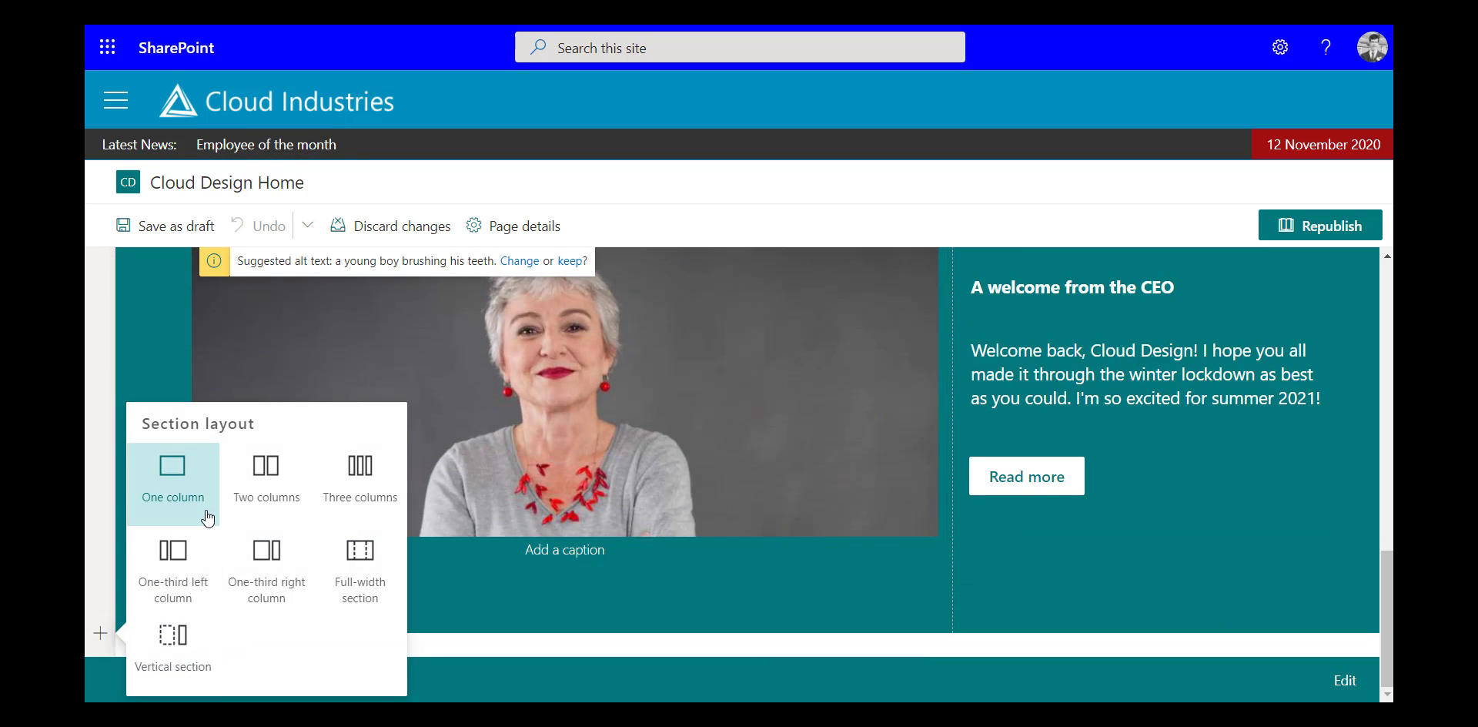
left_click(167, 474)
scroll(493, 496, "down", 1)
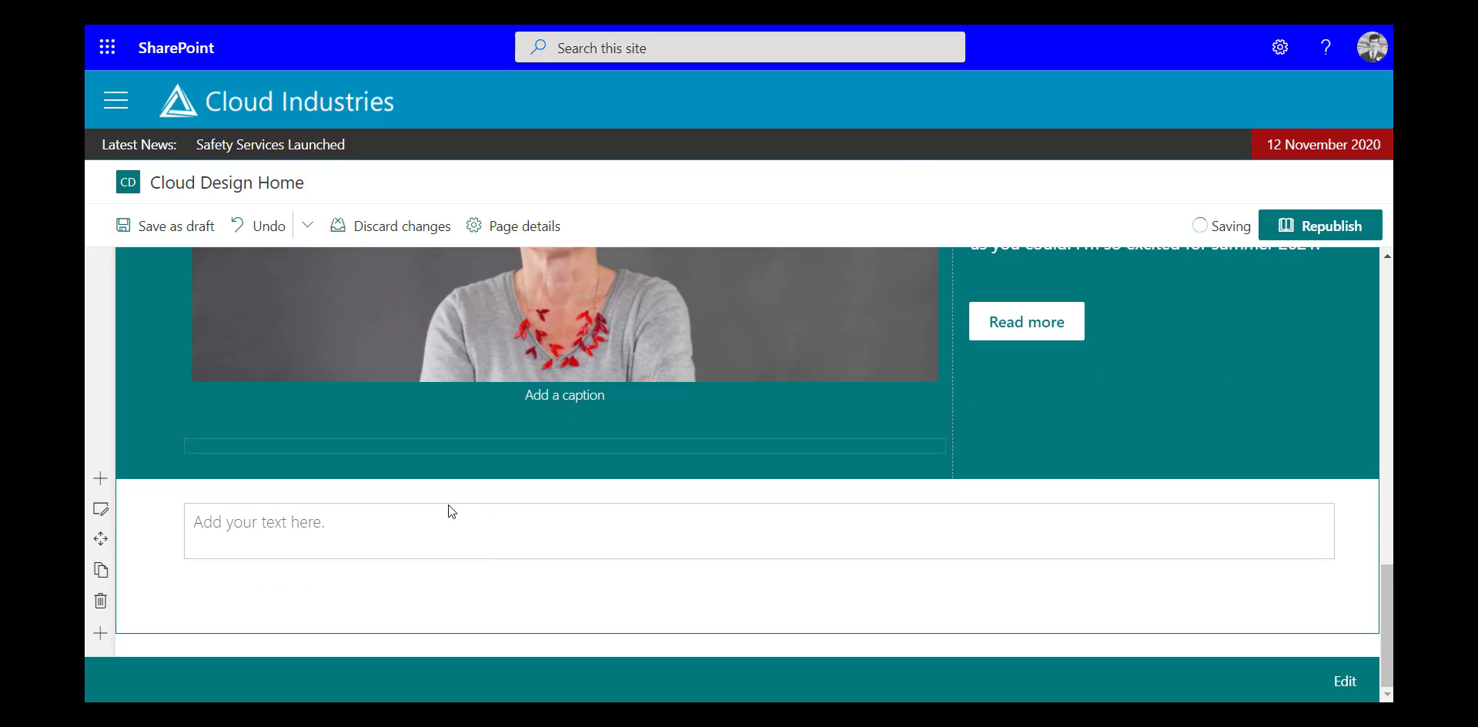
left_click(453, 517)
left_click(169, 590)
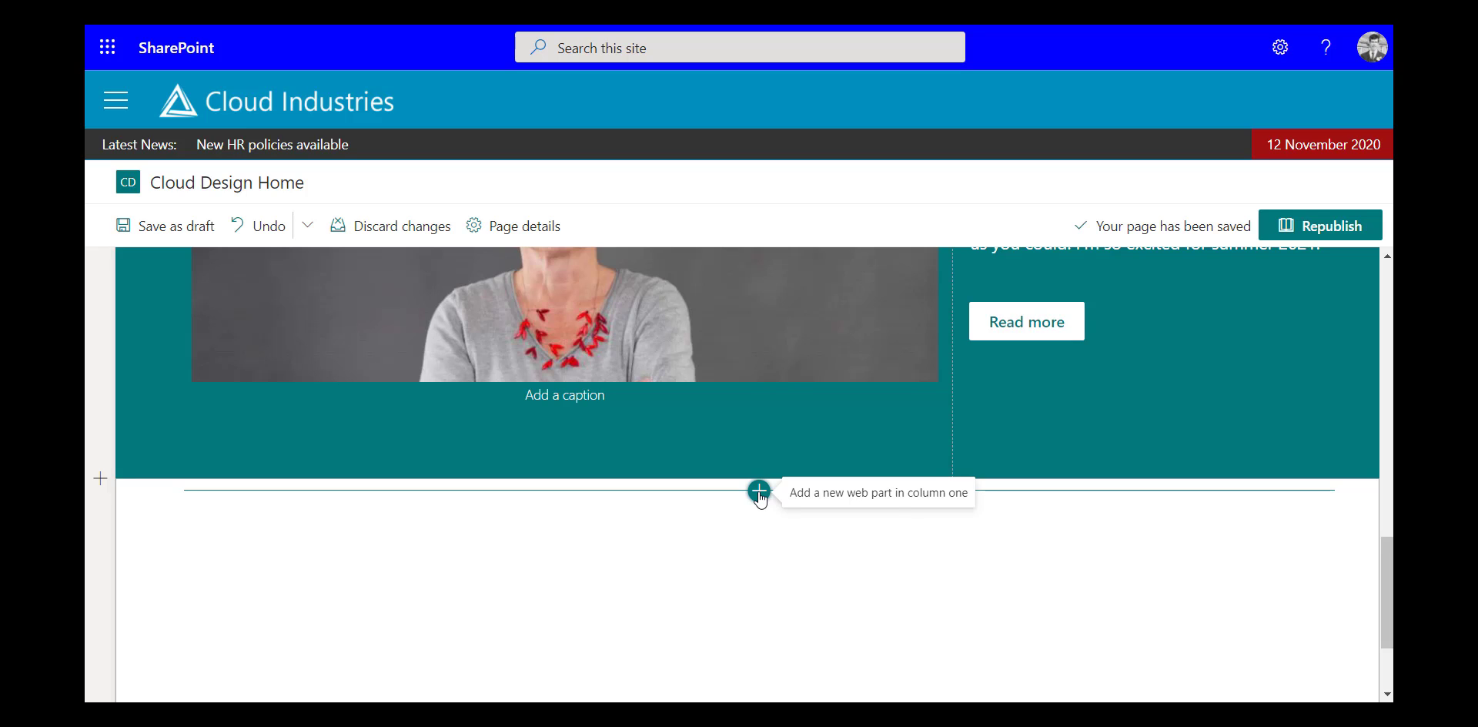
Add a Spacer and a News web part to the new section, sourcing news from selected sites
left_click(759, 492)
type("spac")
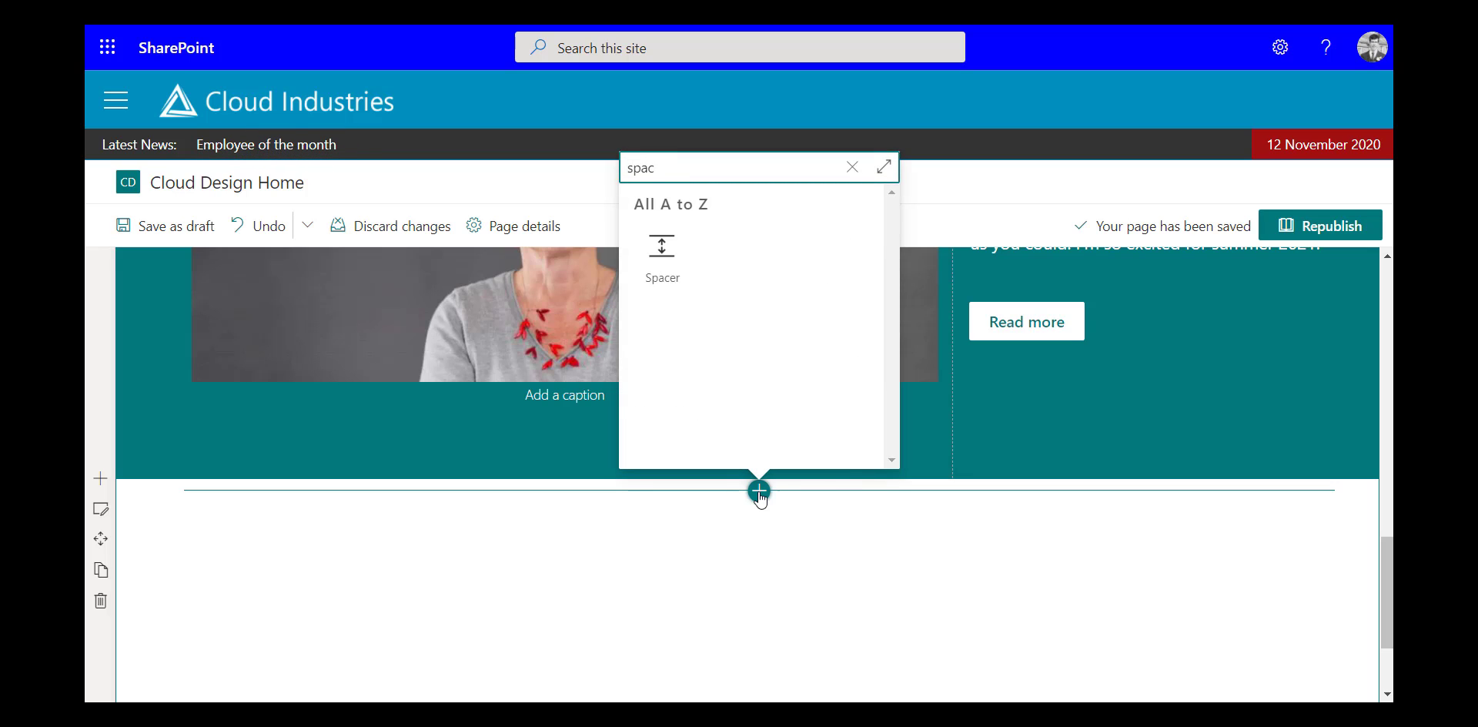
left_click(659, 248)
left_click(759, 579)
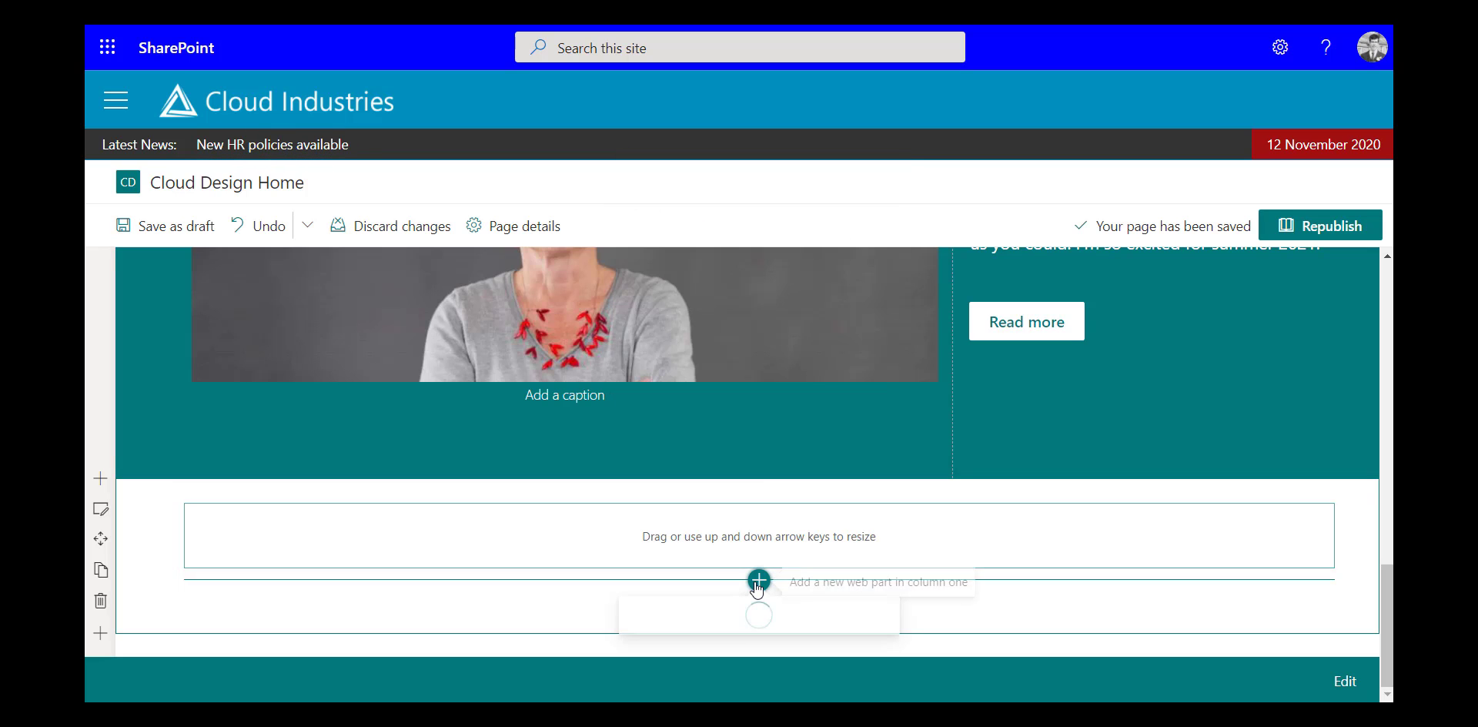
type("news")
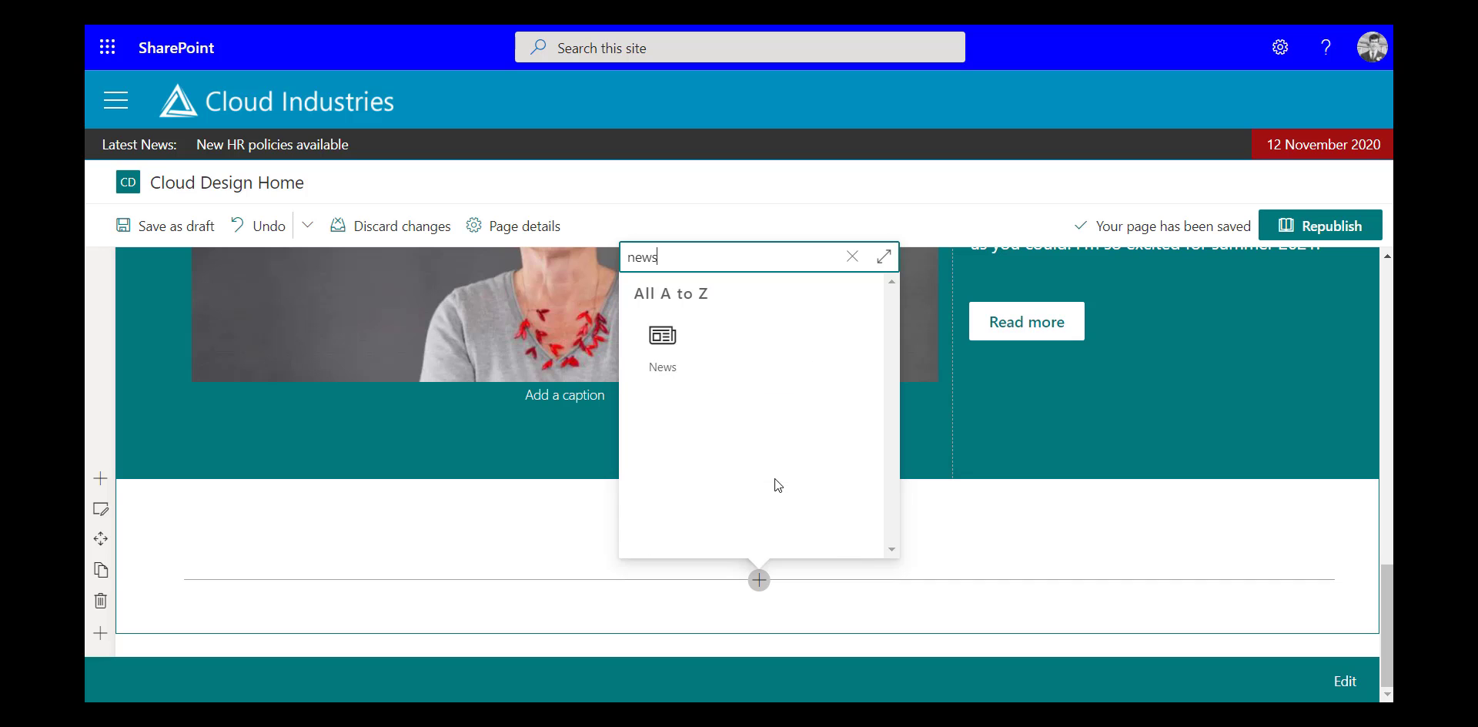
left_click(677, 380)
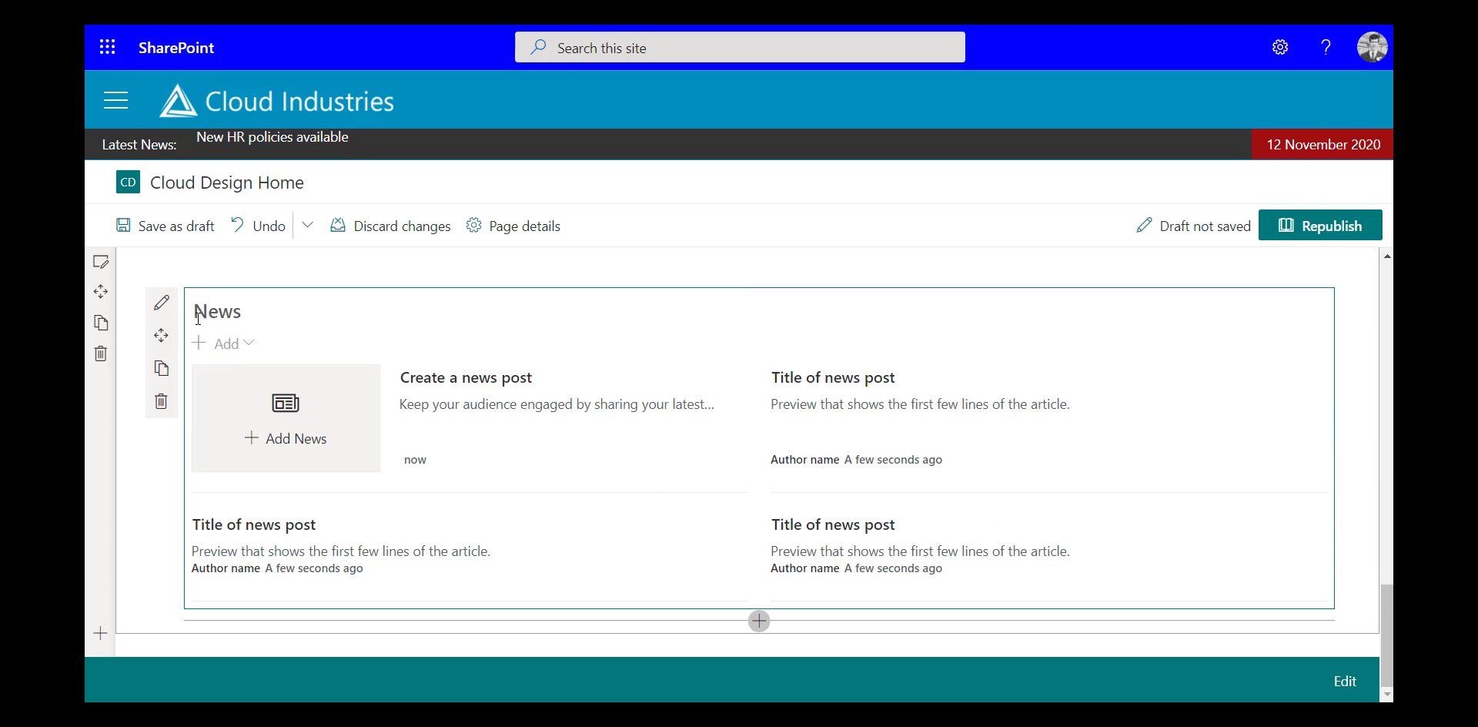
left_click(161, 302)
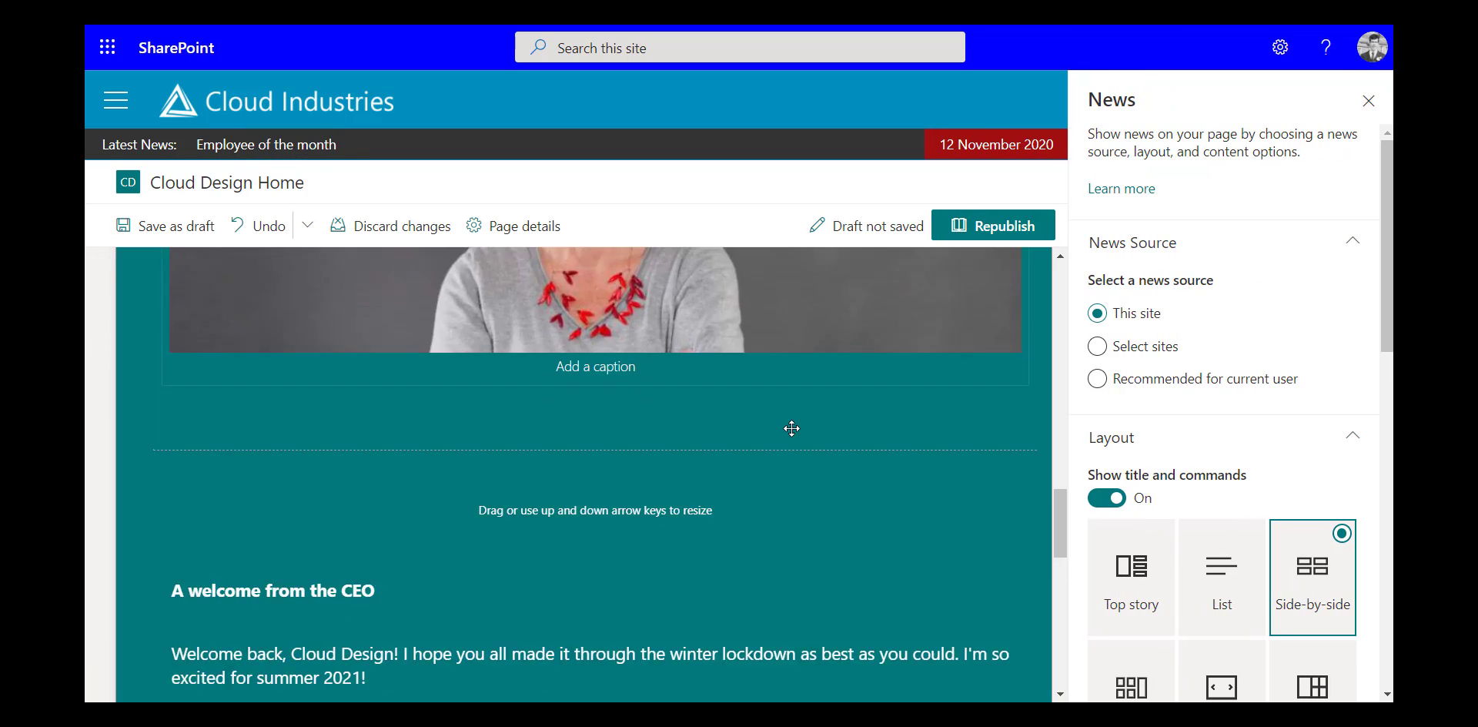
scroll(801, 447, "down", 10)
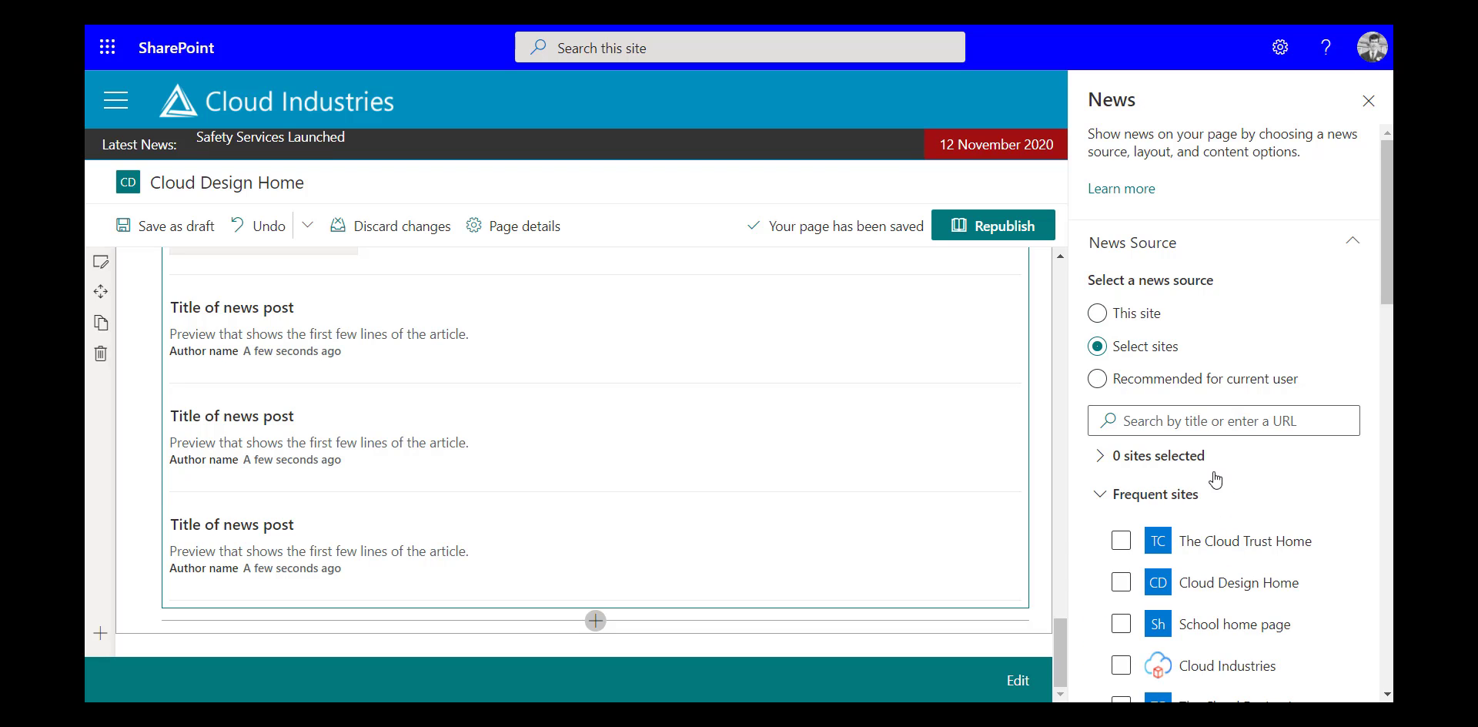
Set the News web part to pull posts from the Cloud Industries site
scroll(1205, 508, "down", 1)
left_click(1205, 495)
left_click(1121, 574)
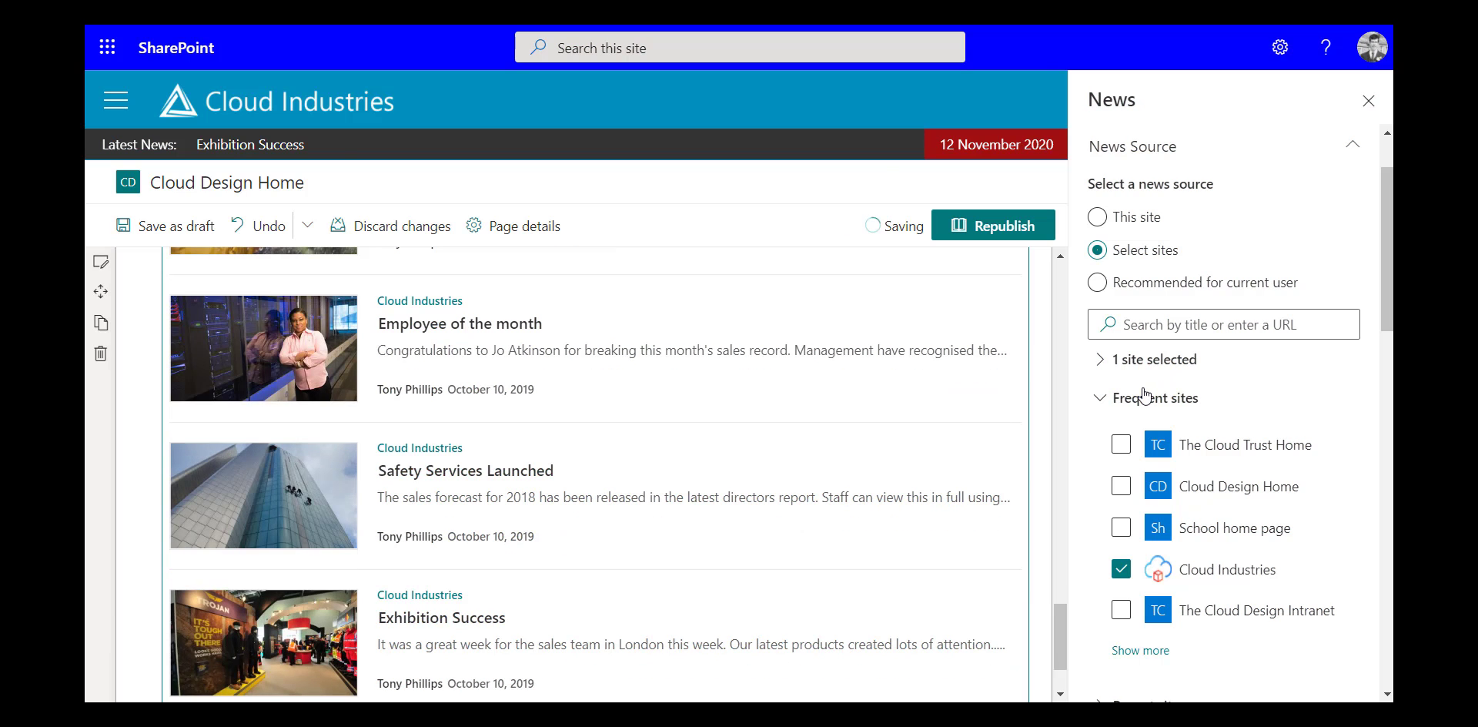
Turn off Show author and Show first published date for the news posts
scroll(1145, 396, "up", 1)
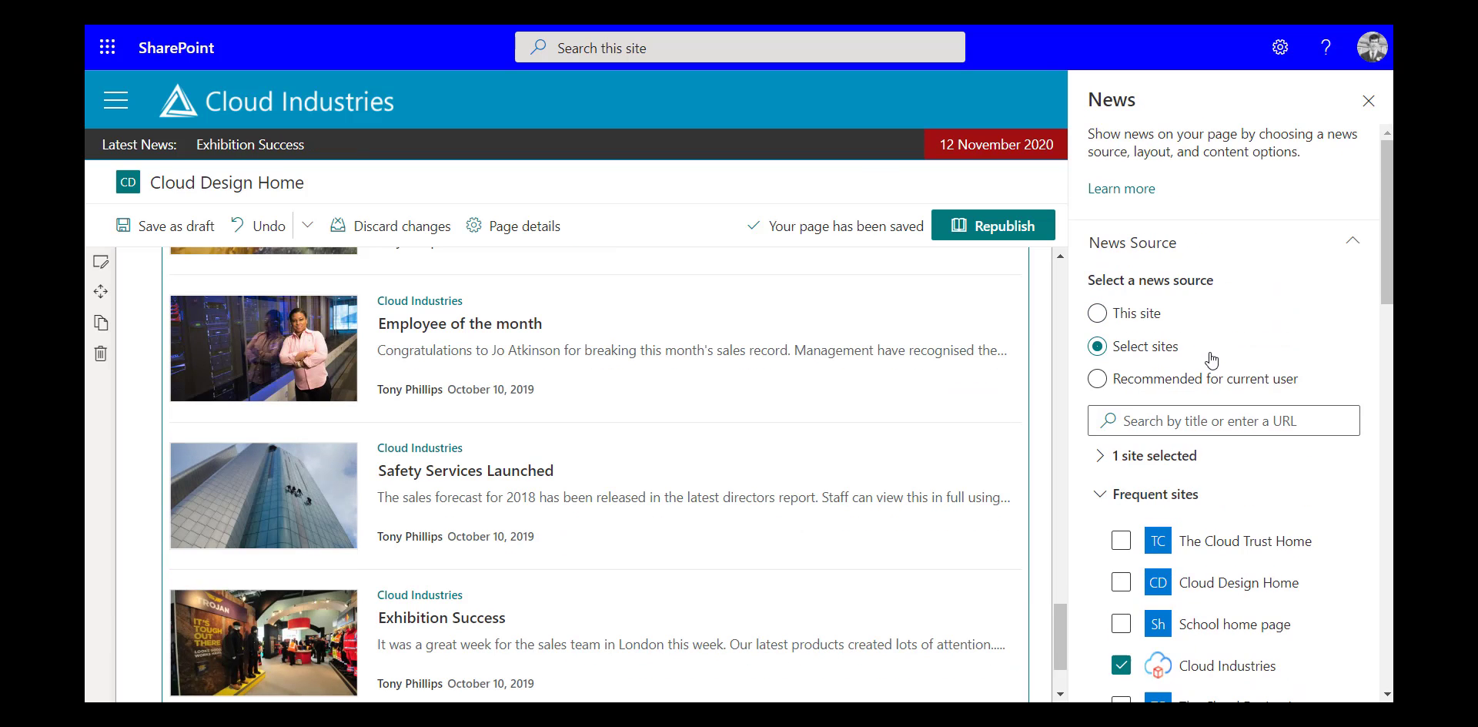
scroll(1210, 386, "down", 9)
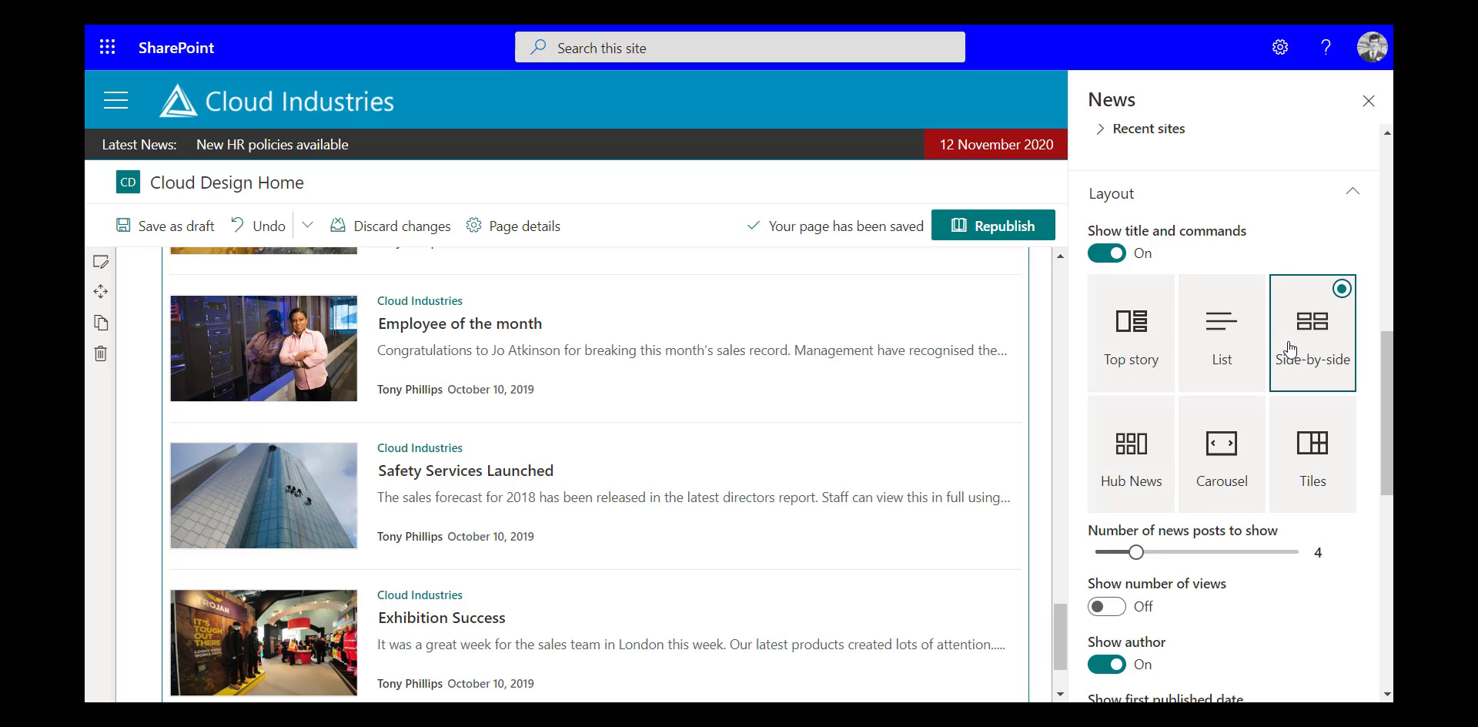
scroll(1270, 362, "down", 5)
left_click(1110, 281)
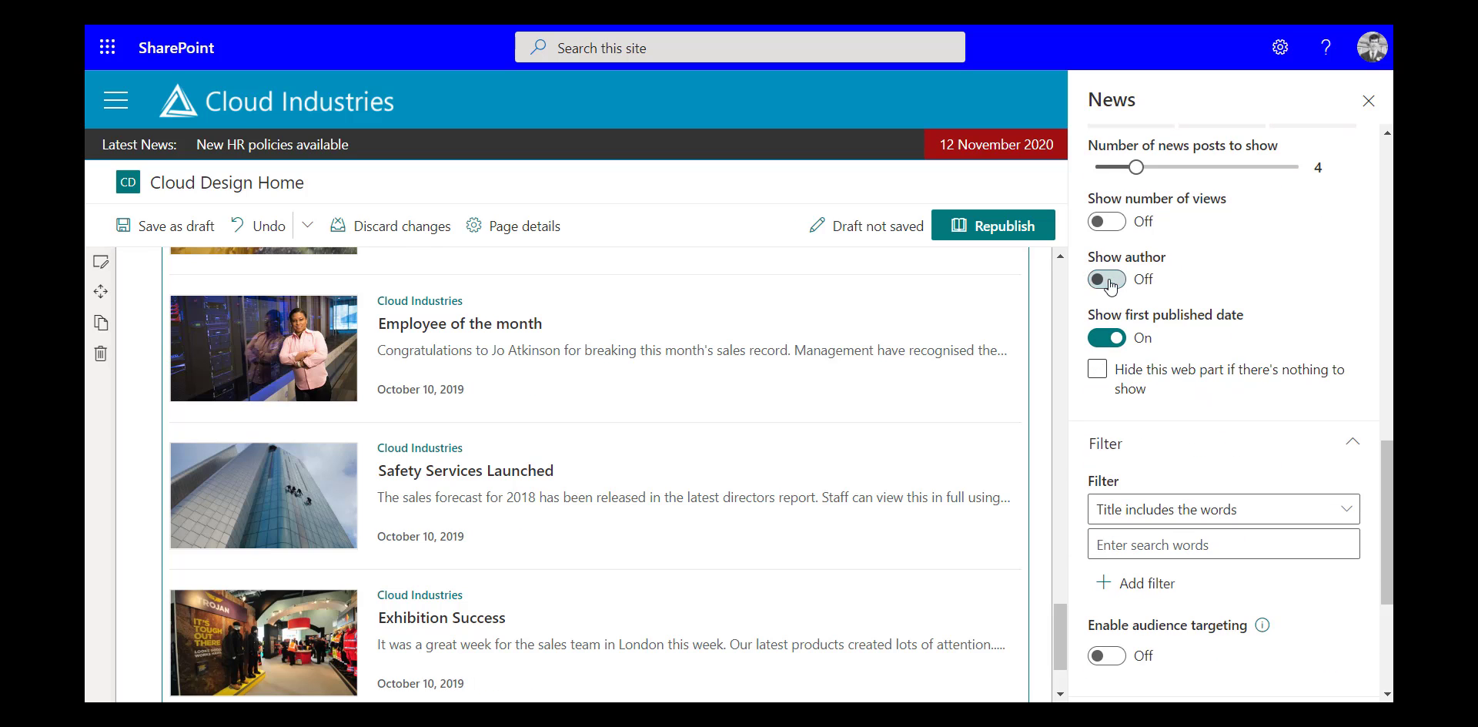
left_click(1111, 339)
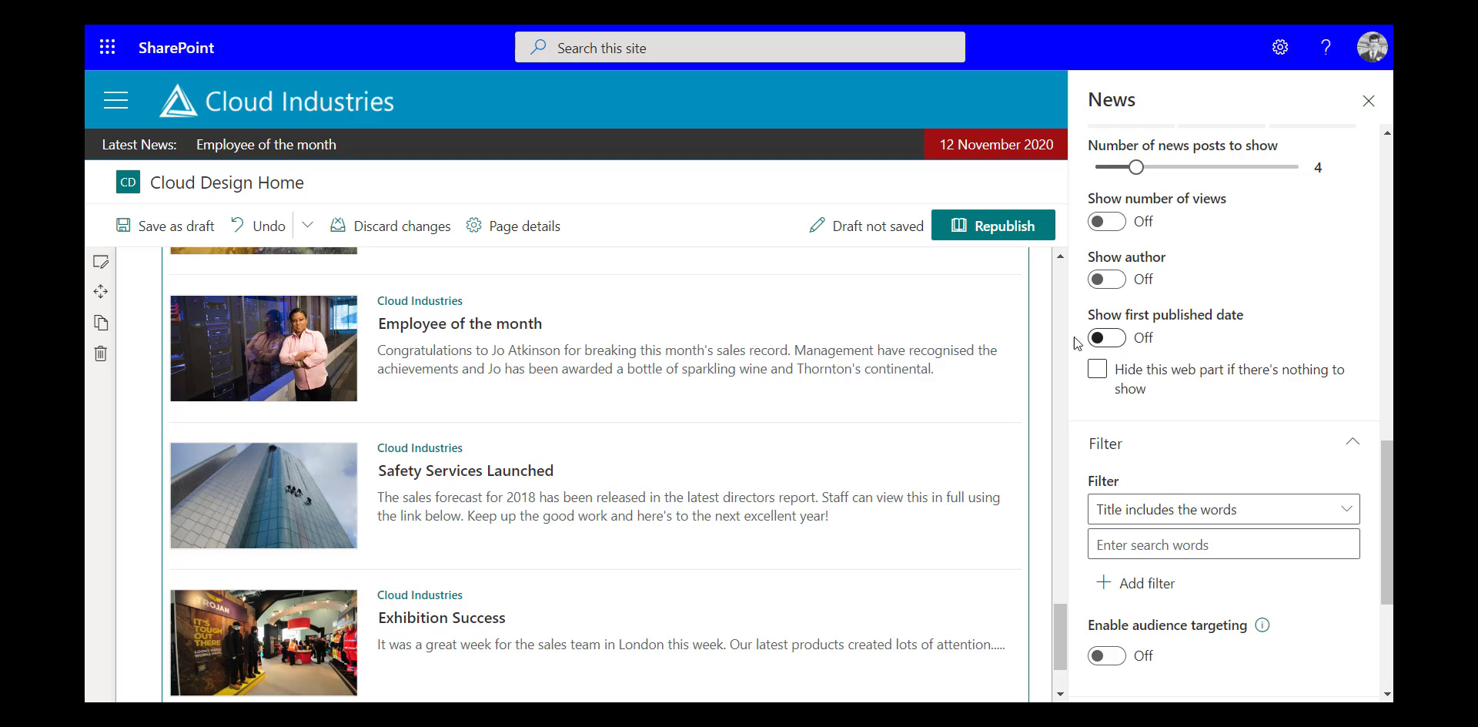
scroll(1045, 365, "down", 2)
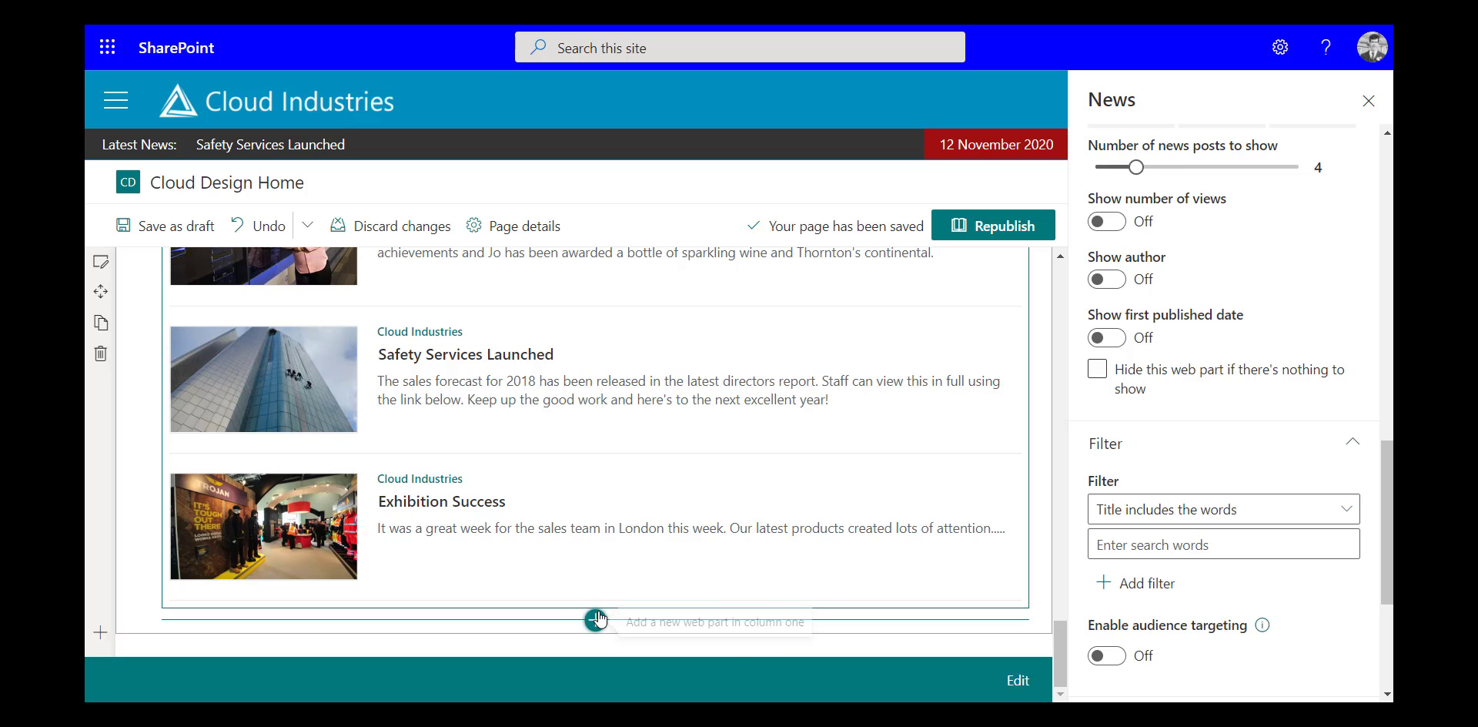
Add a Spacer web part below the News posts
left_click(598, 614)
type("spa")
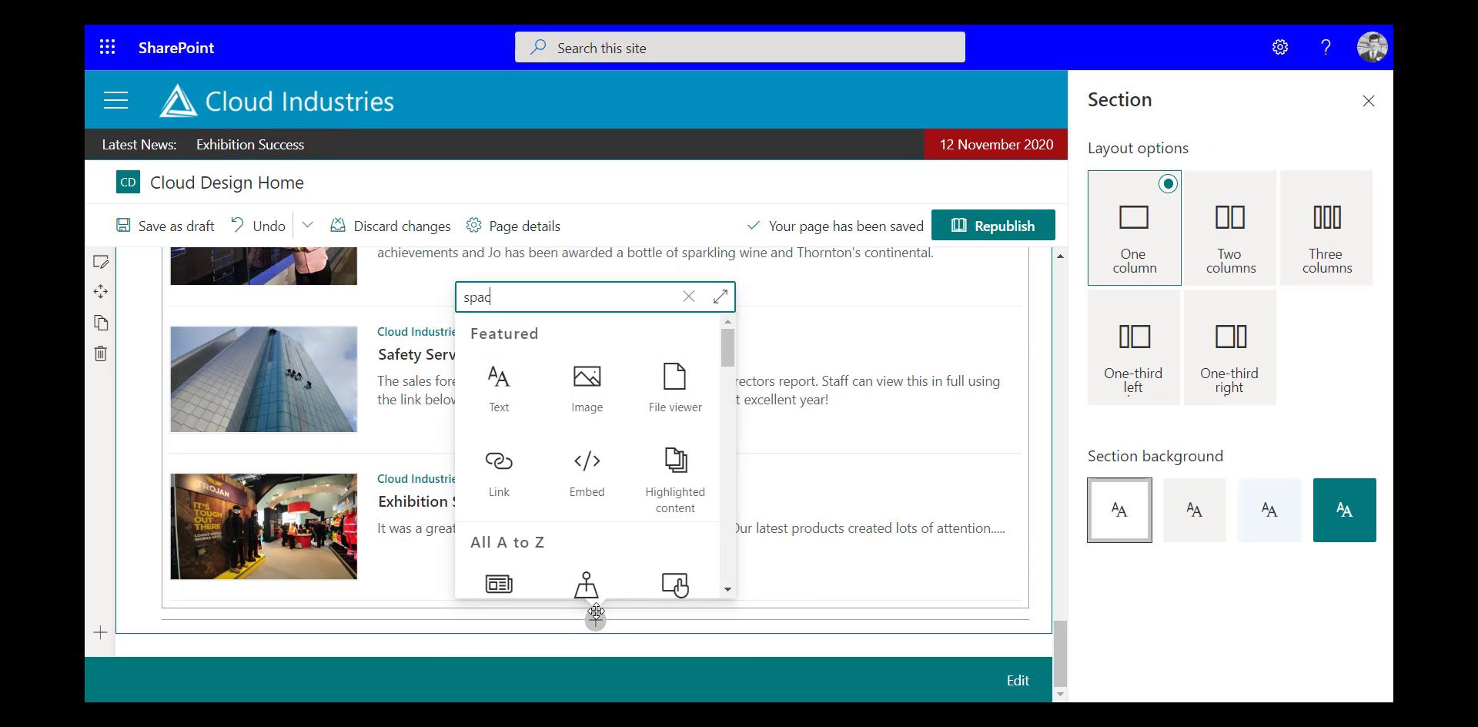
type("c")
left_click(504, 393)
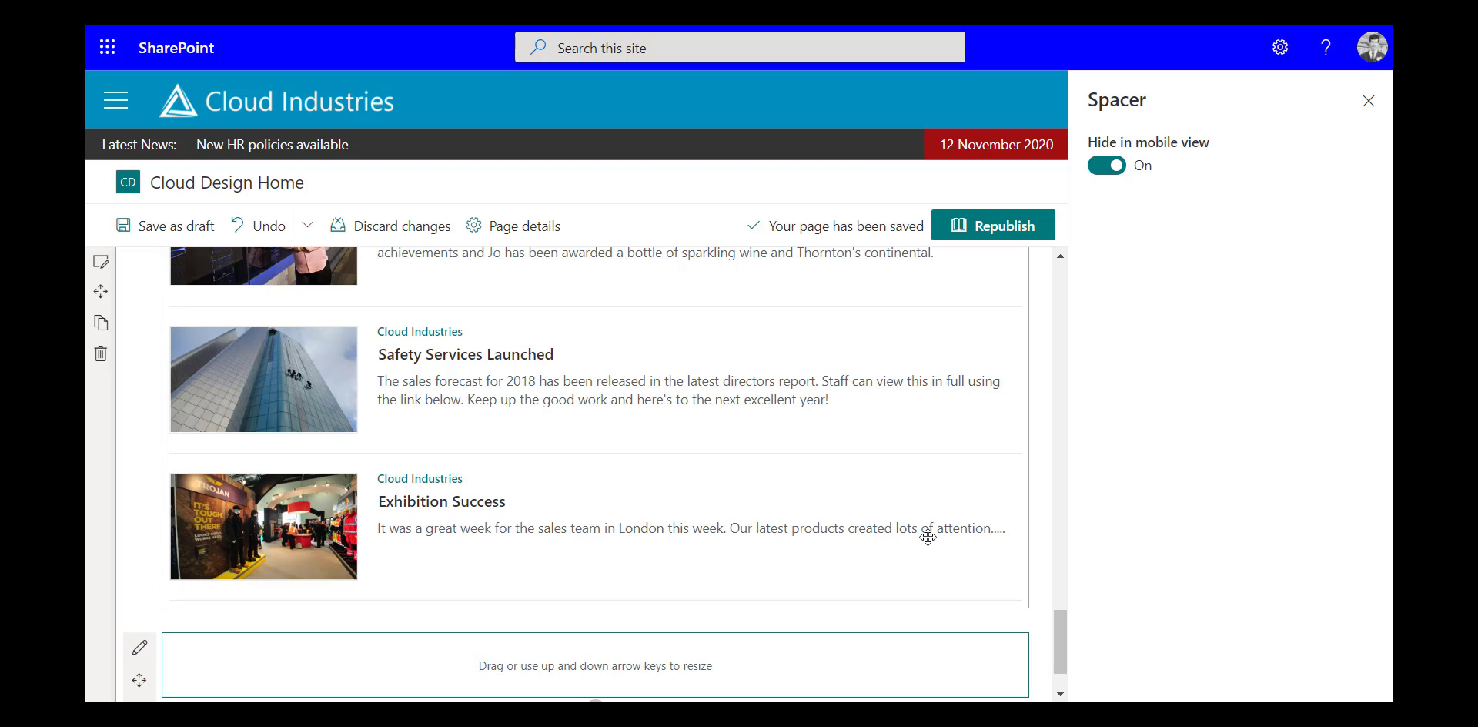
left_click(1368, 101)
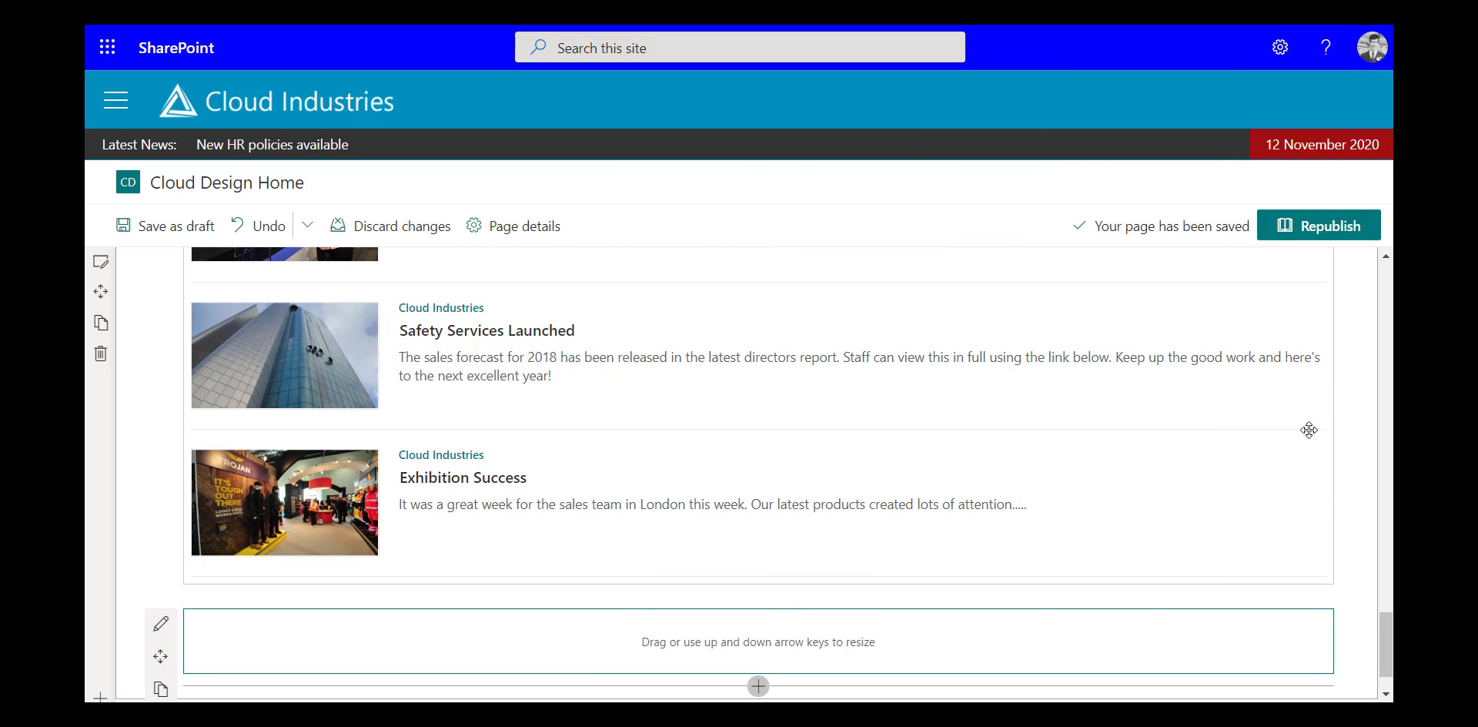
Give the News section the third, light blue-grey section background
scroll(954, 501, "up", 1)
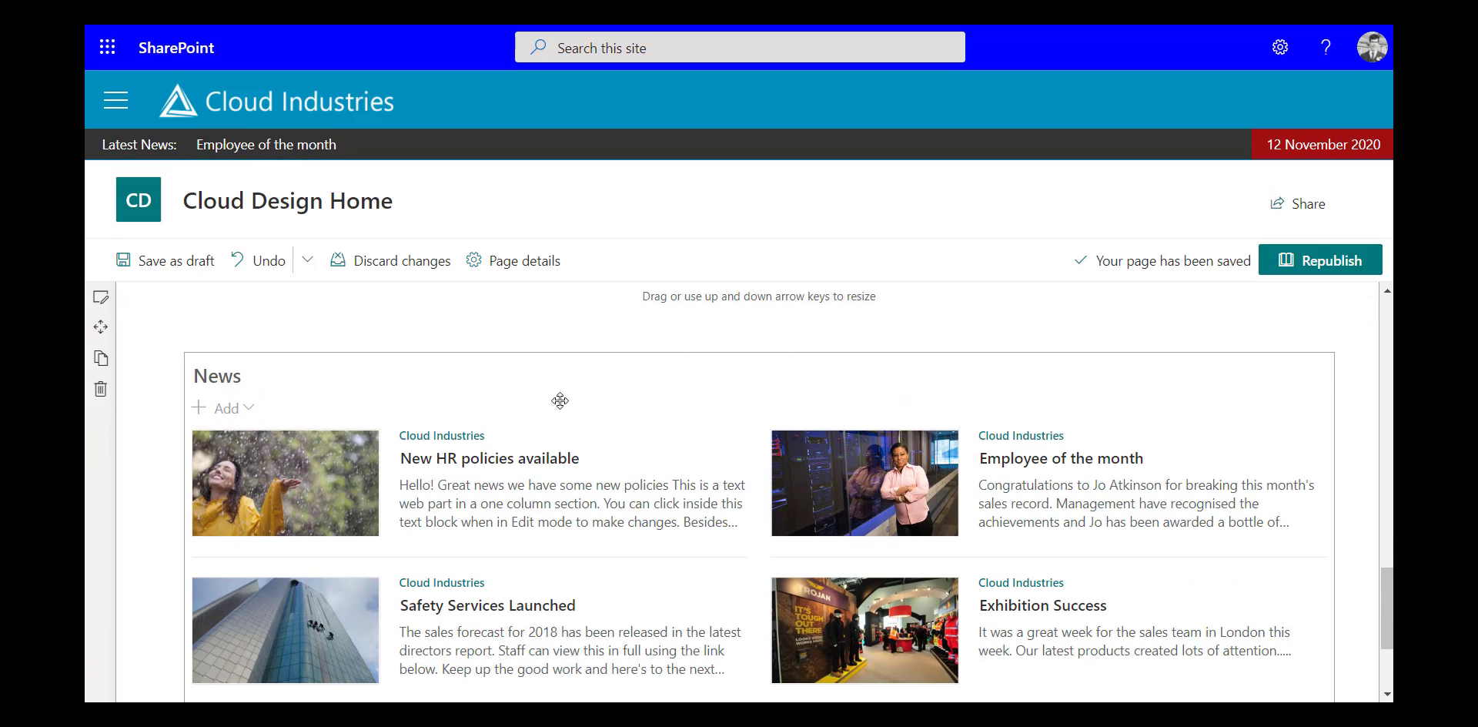
left_click(100, 296)
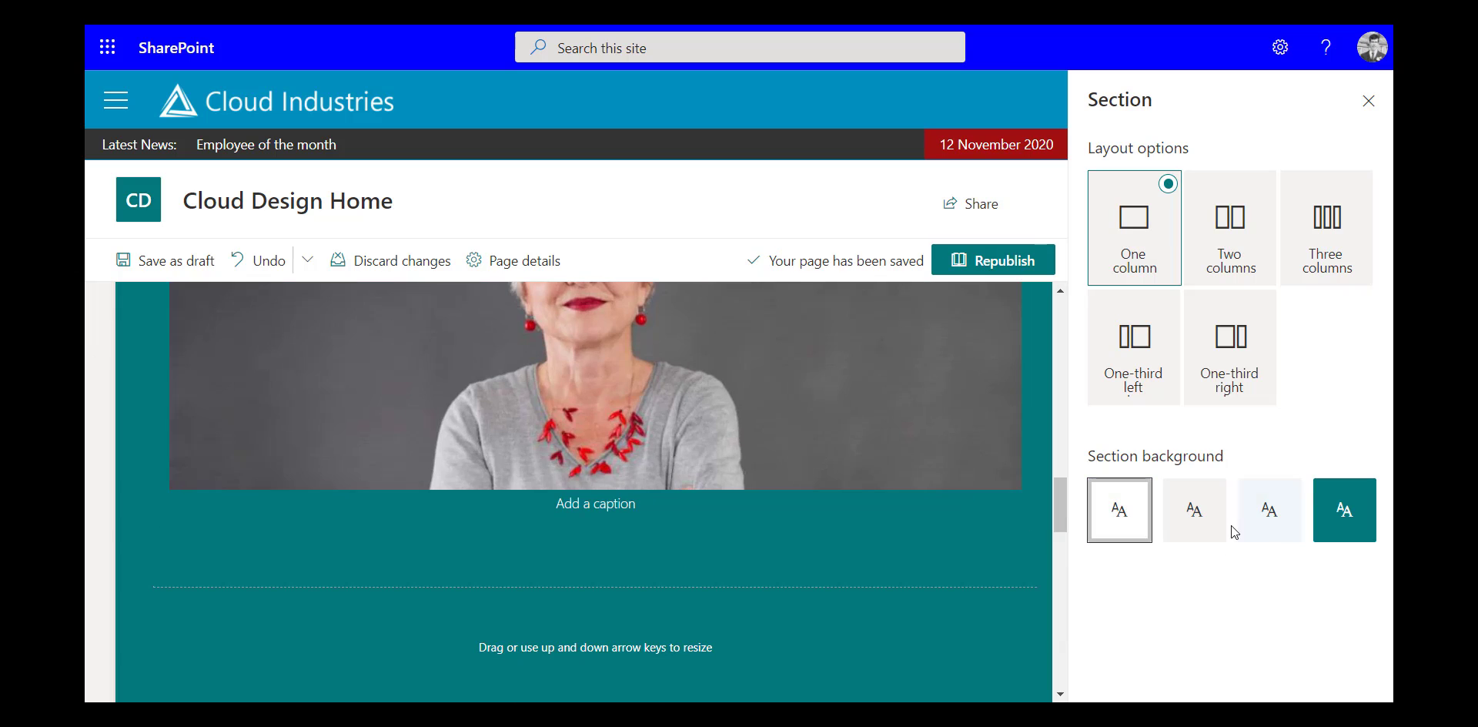
left_click(1270, 530)
scroll(878, 528, "down", 10)
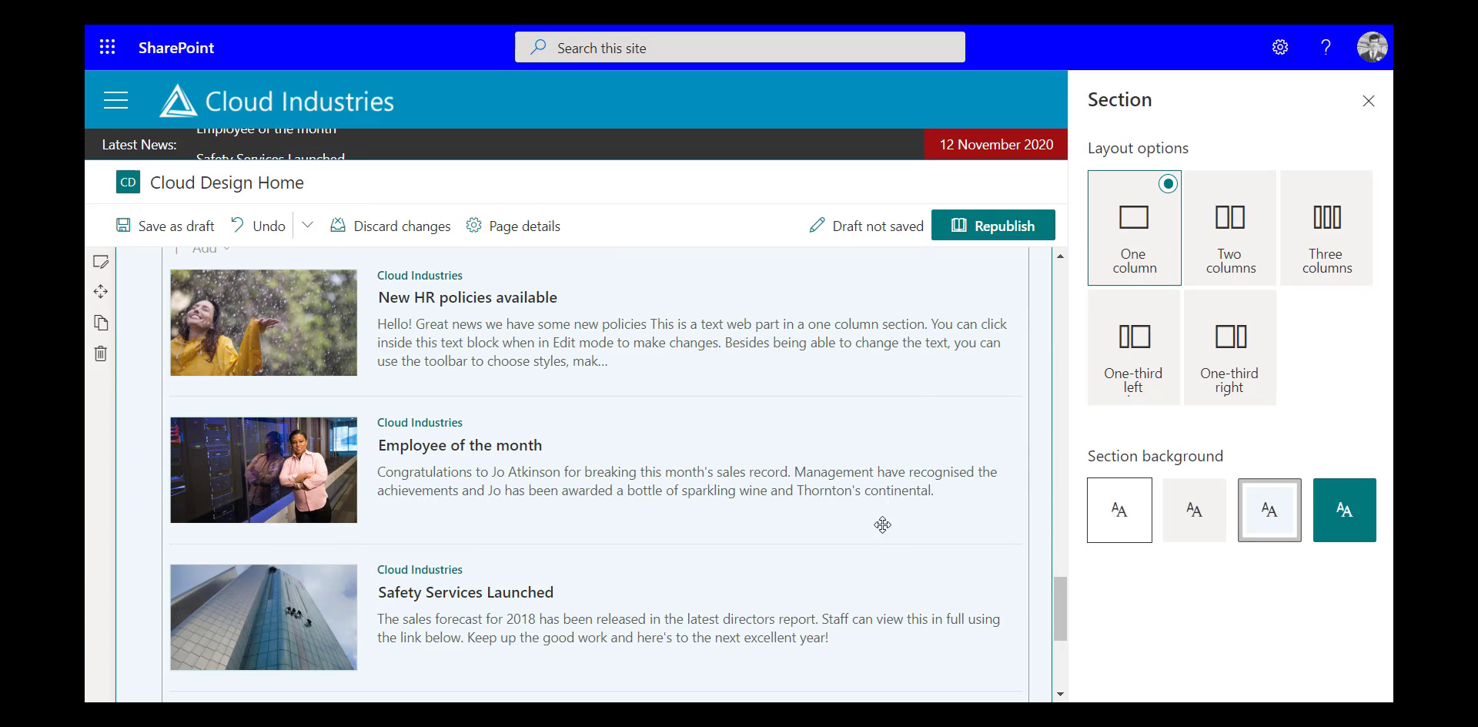
scroll(878, 523, "down", 7)
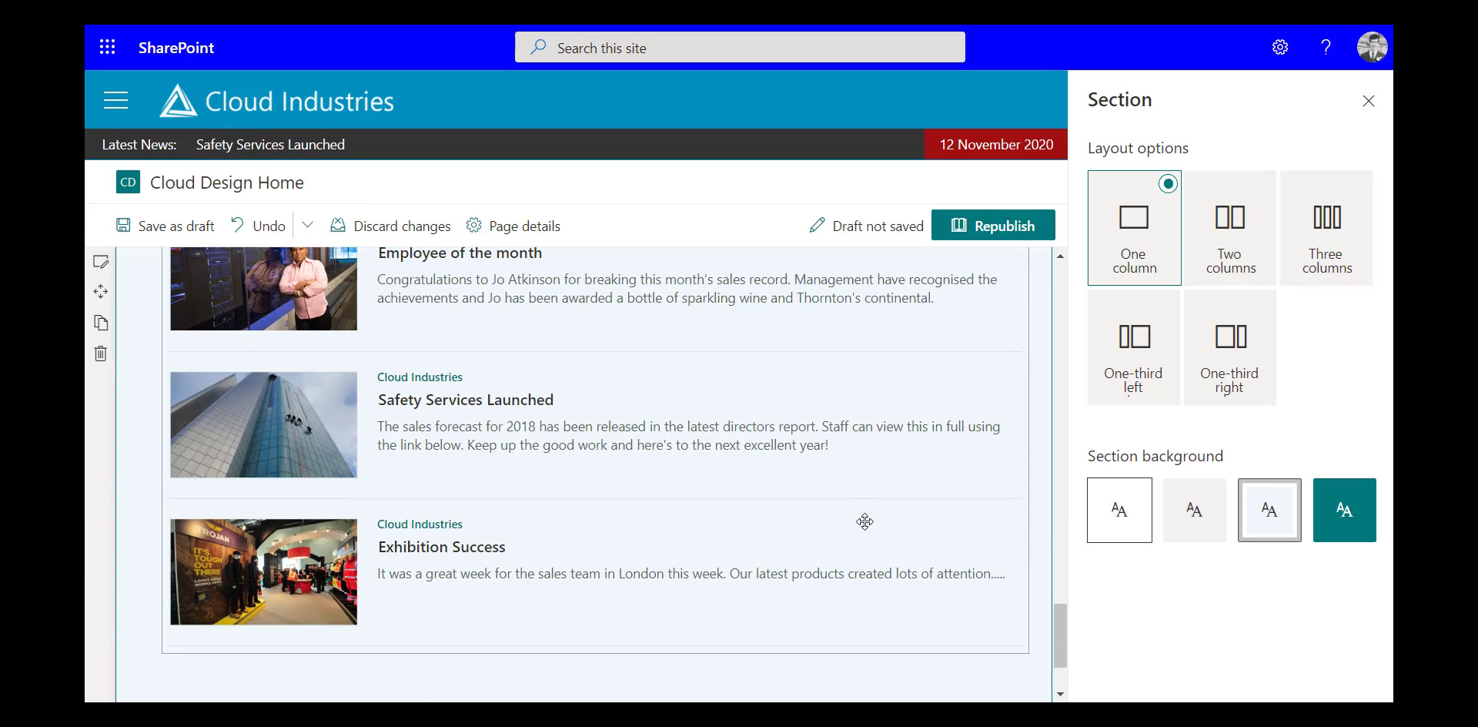
left_click(100, 632)
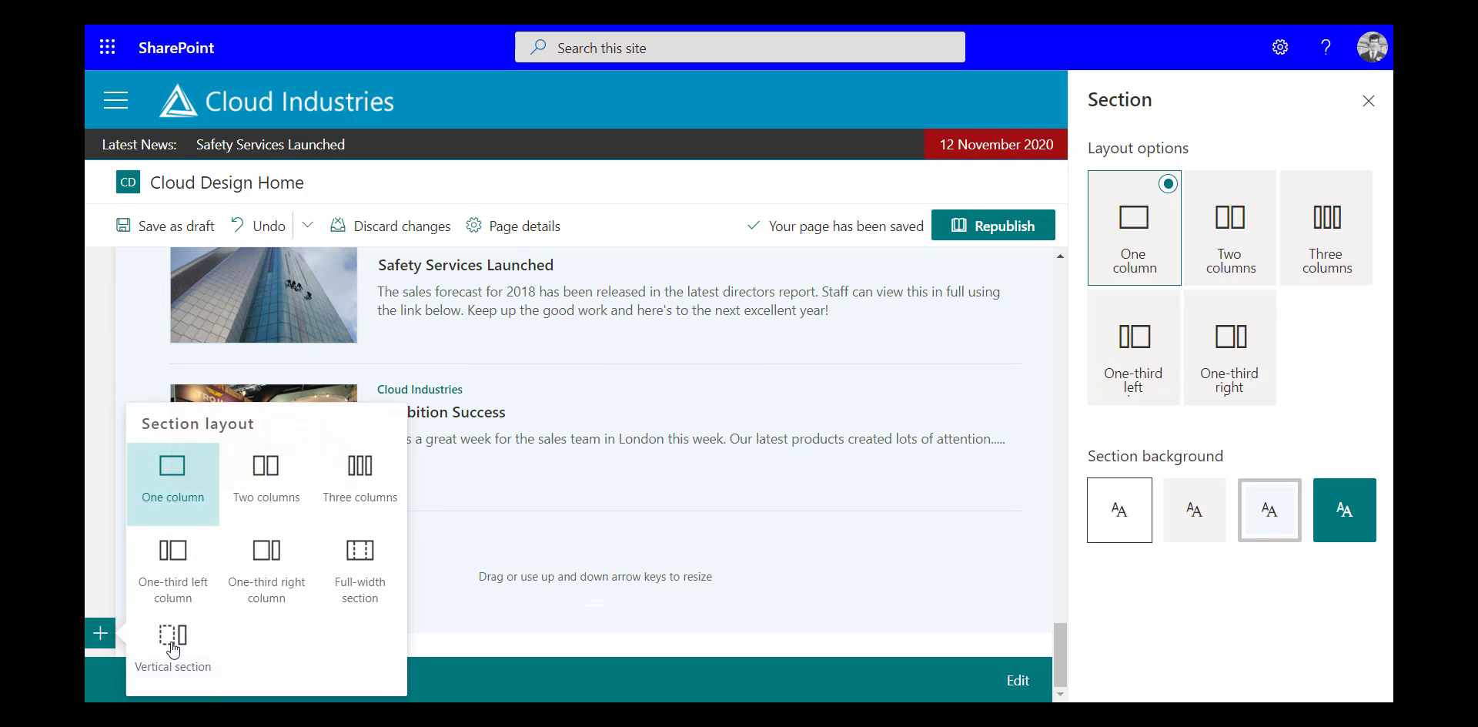
Add a one-column section and style its 'Meet the team' text as Heading 1
left_click(196, 497)
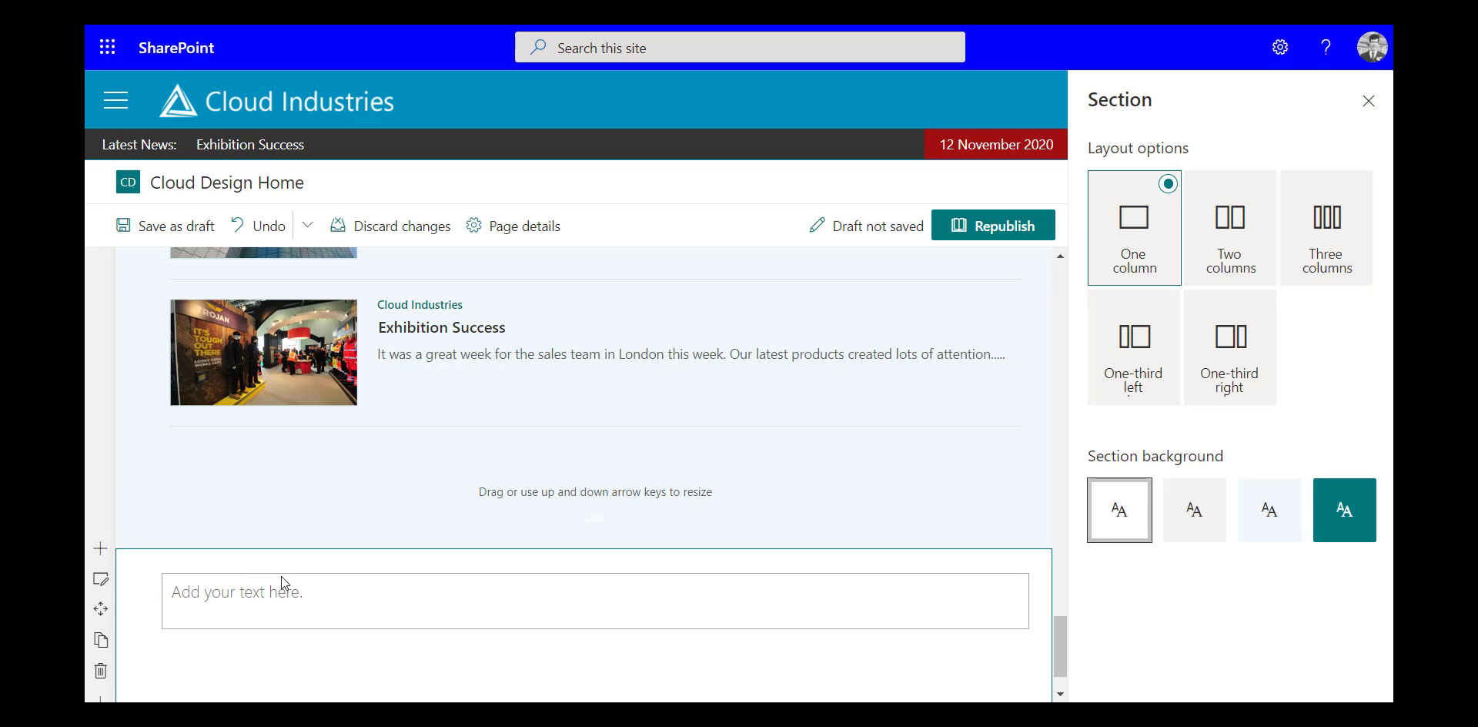
left_click(318, 593)
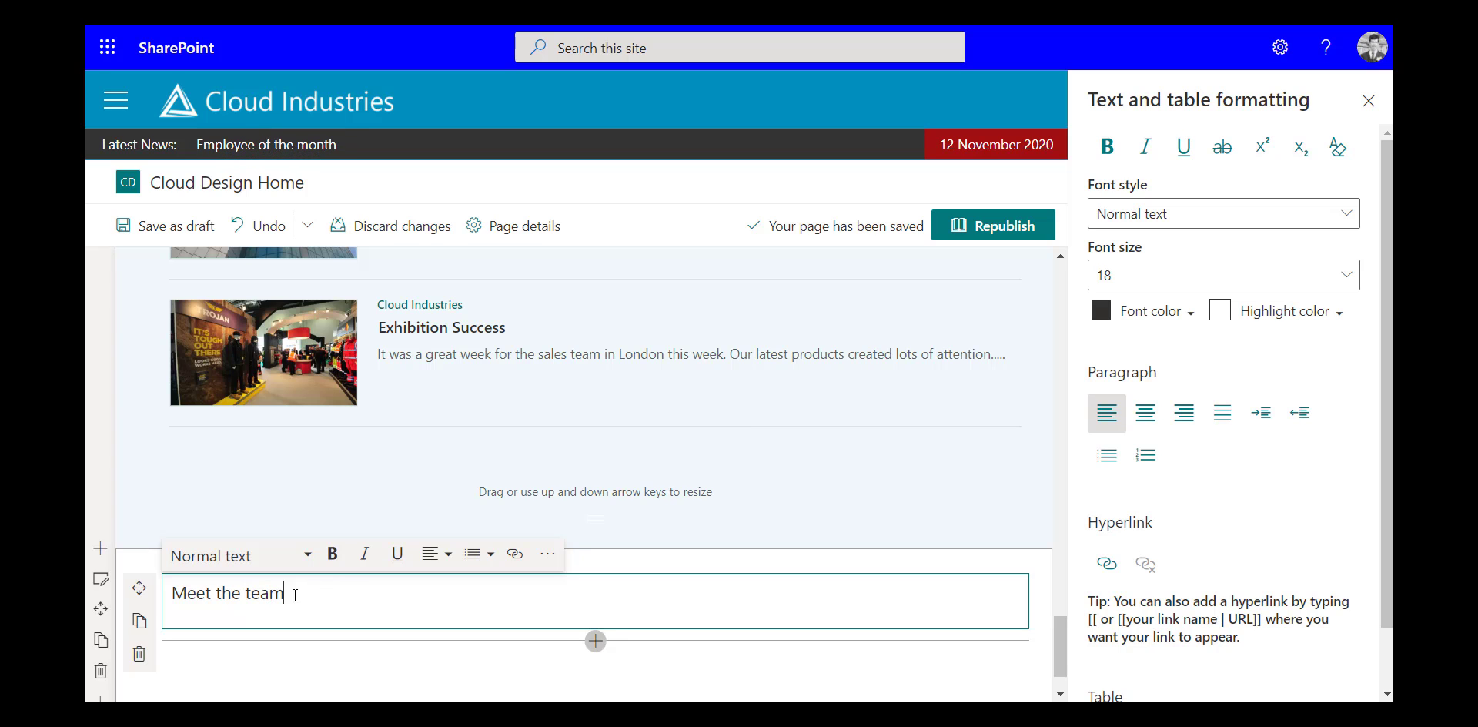
left_click_drag(294, 595, 157, 610)
left_click(243, 555)
left_click(243, 617)
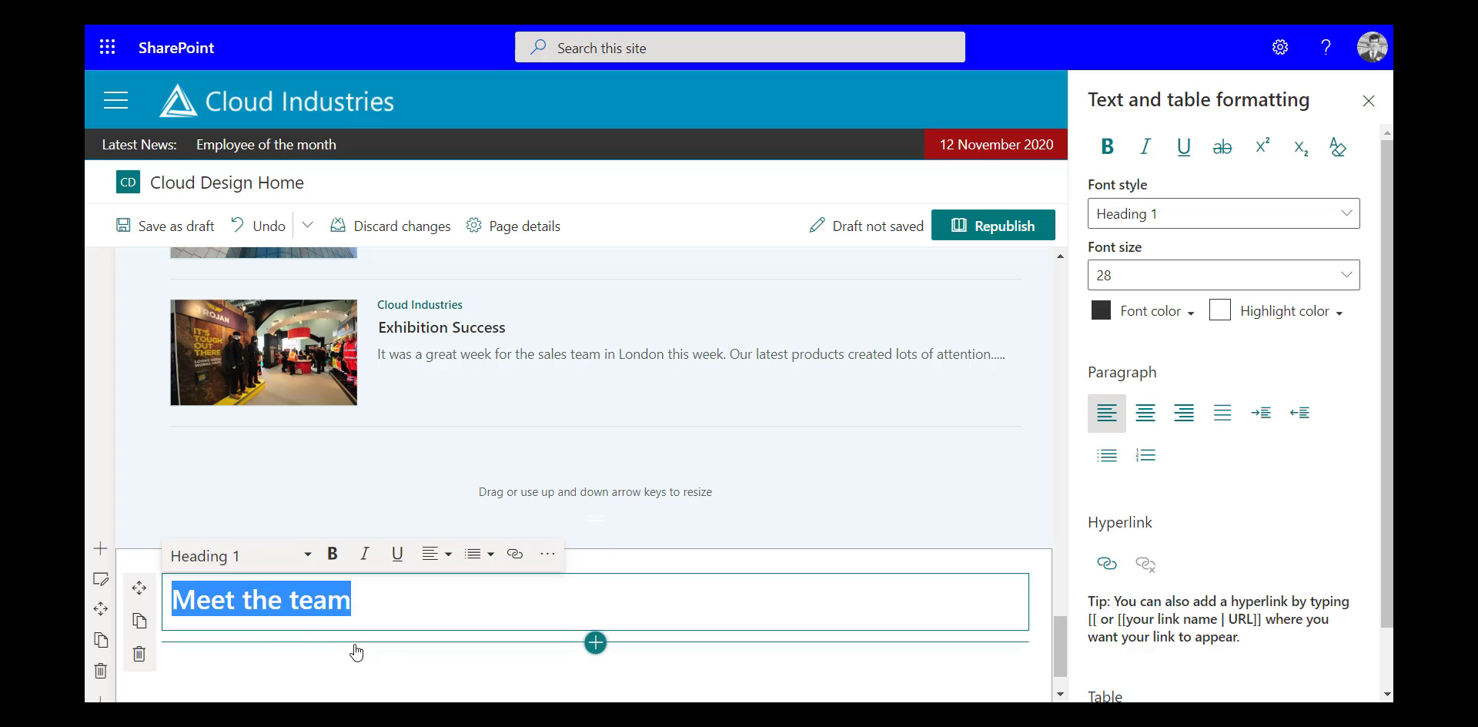
left_click(212, 645)
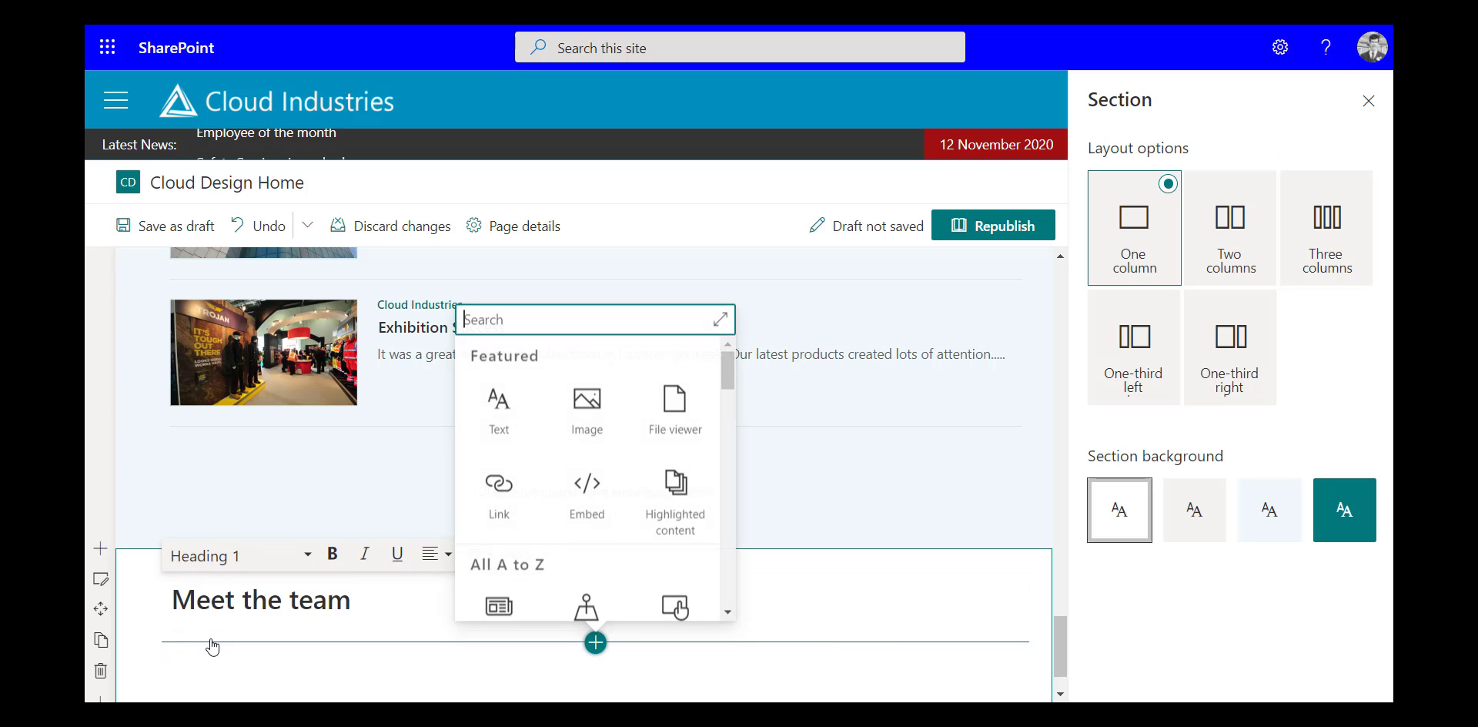
left_click(175, 659)
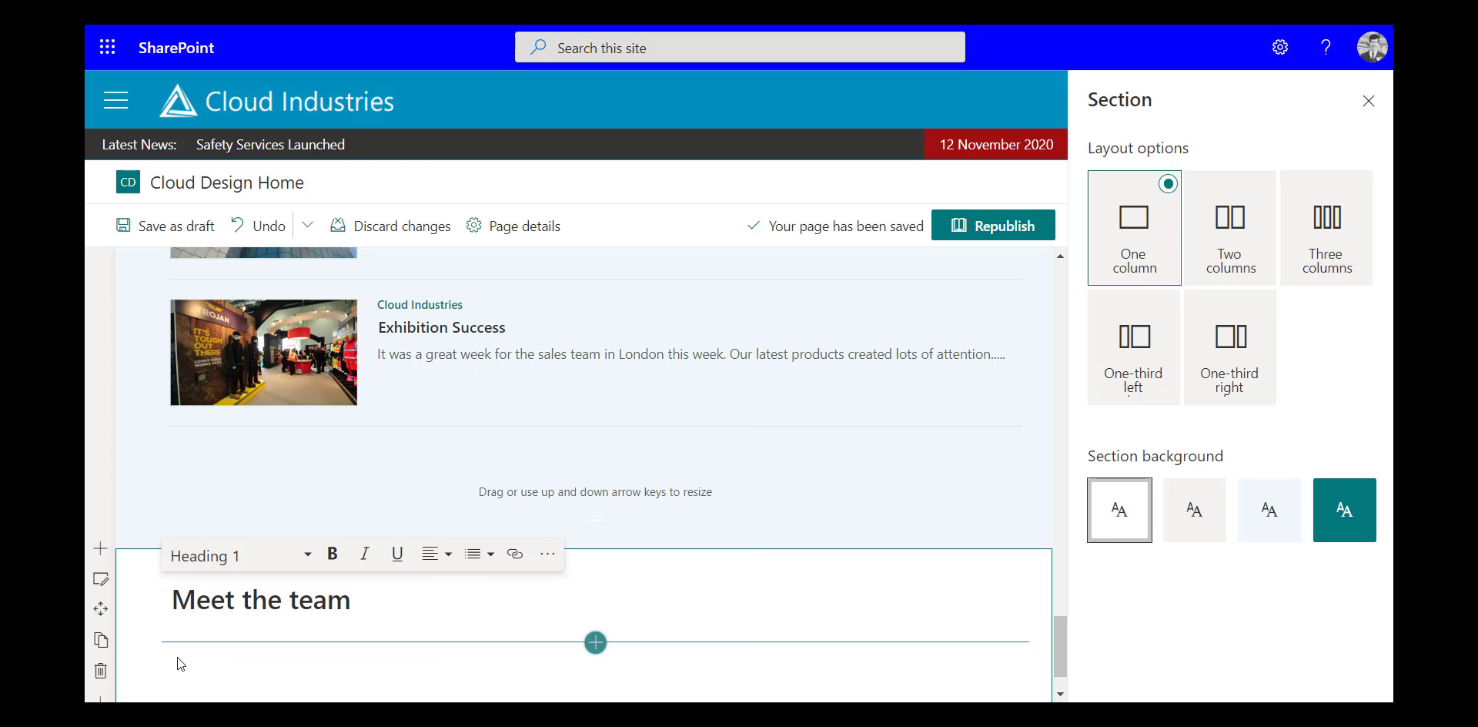
Add a three-column section and delete the empty text parts from its columns
scroll(146, 618, "down", 1)
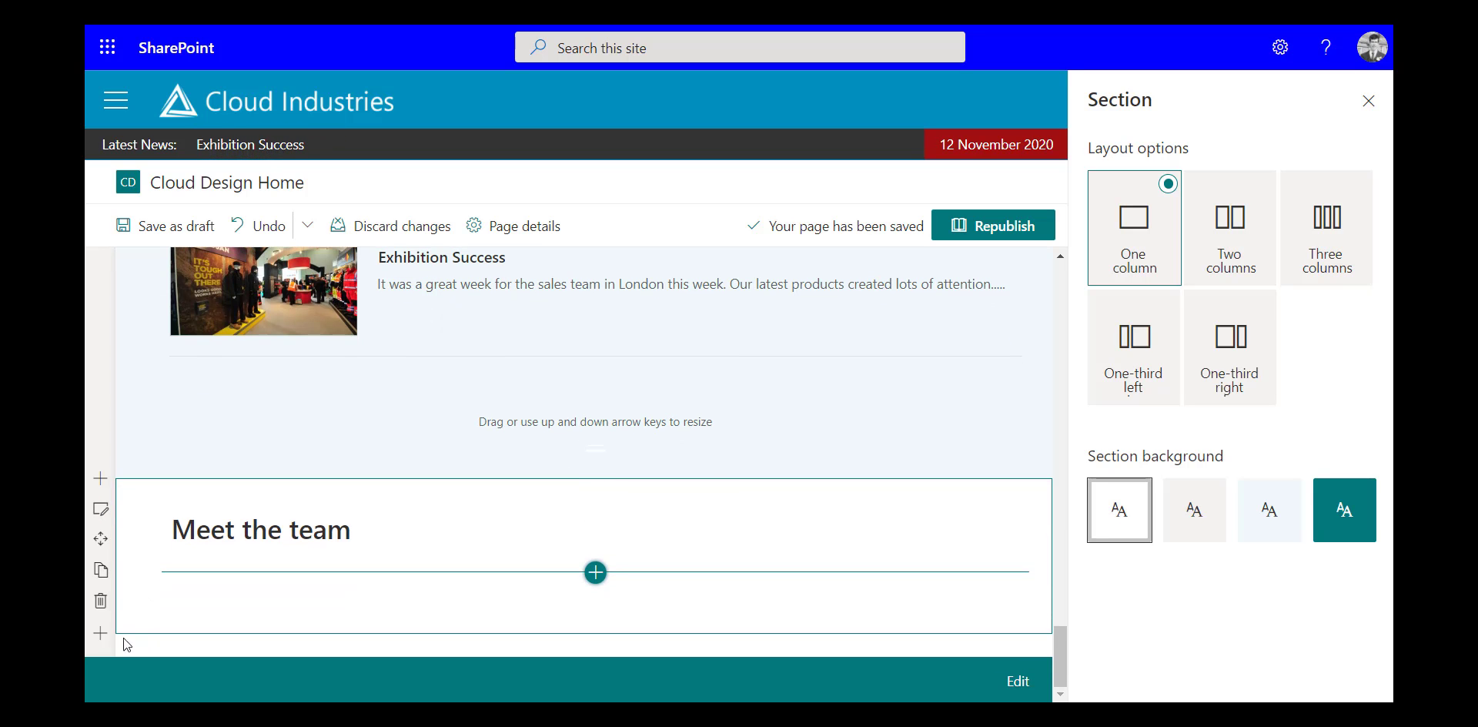
left_click(101, 635)
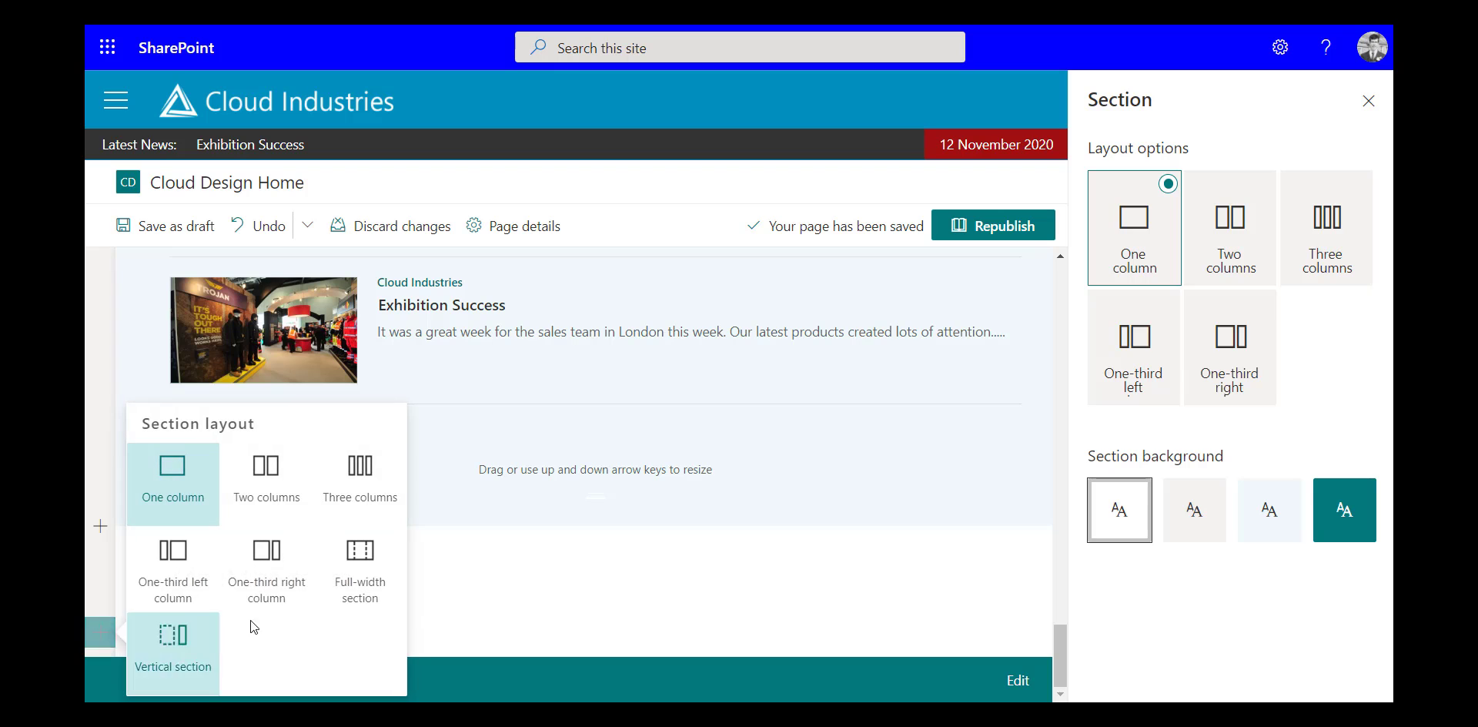
left_click(377, 490)
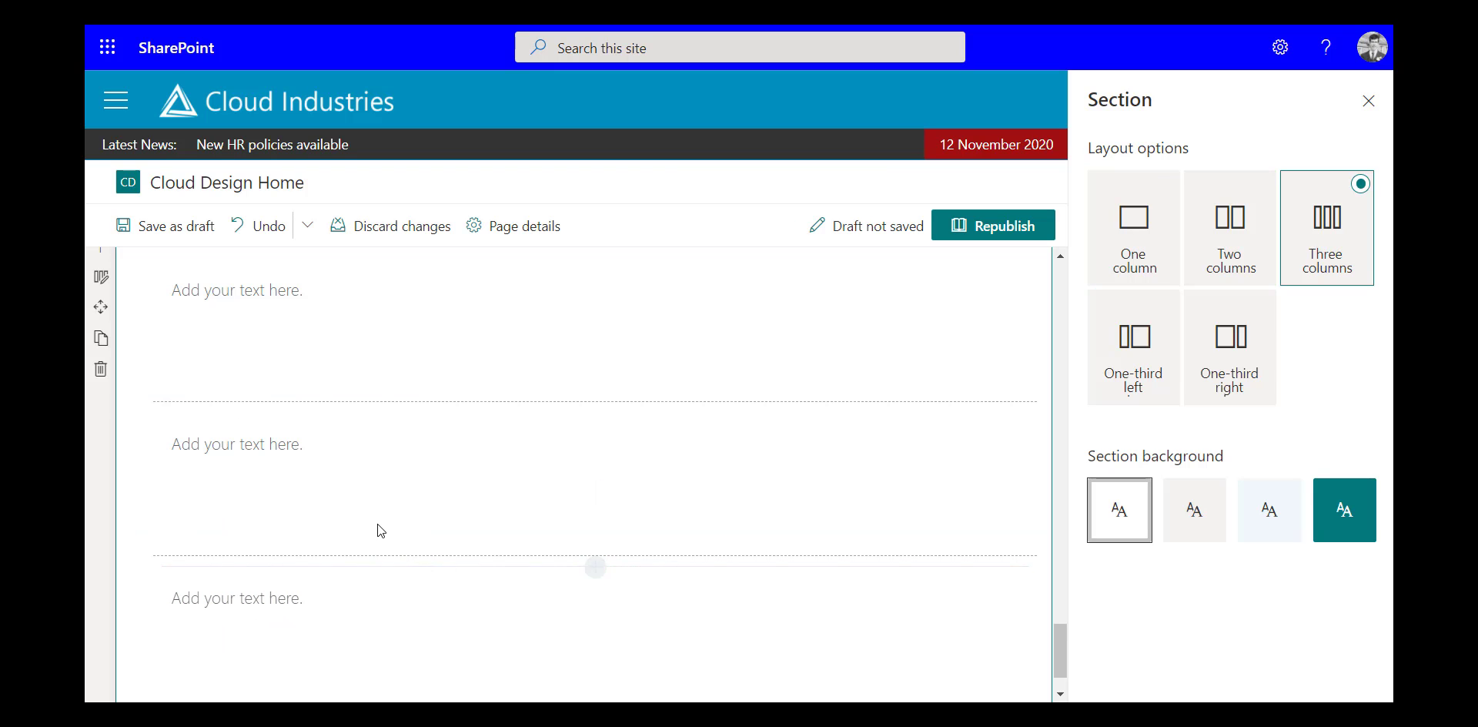
left_click(1368, 101)
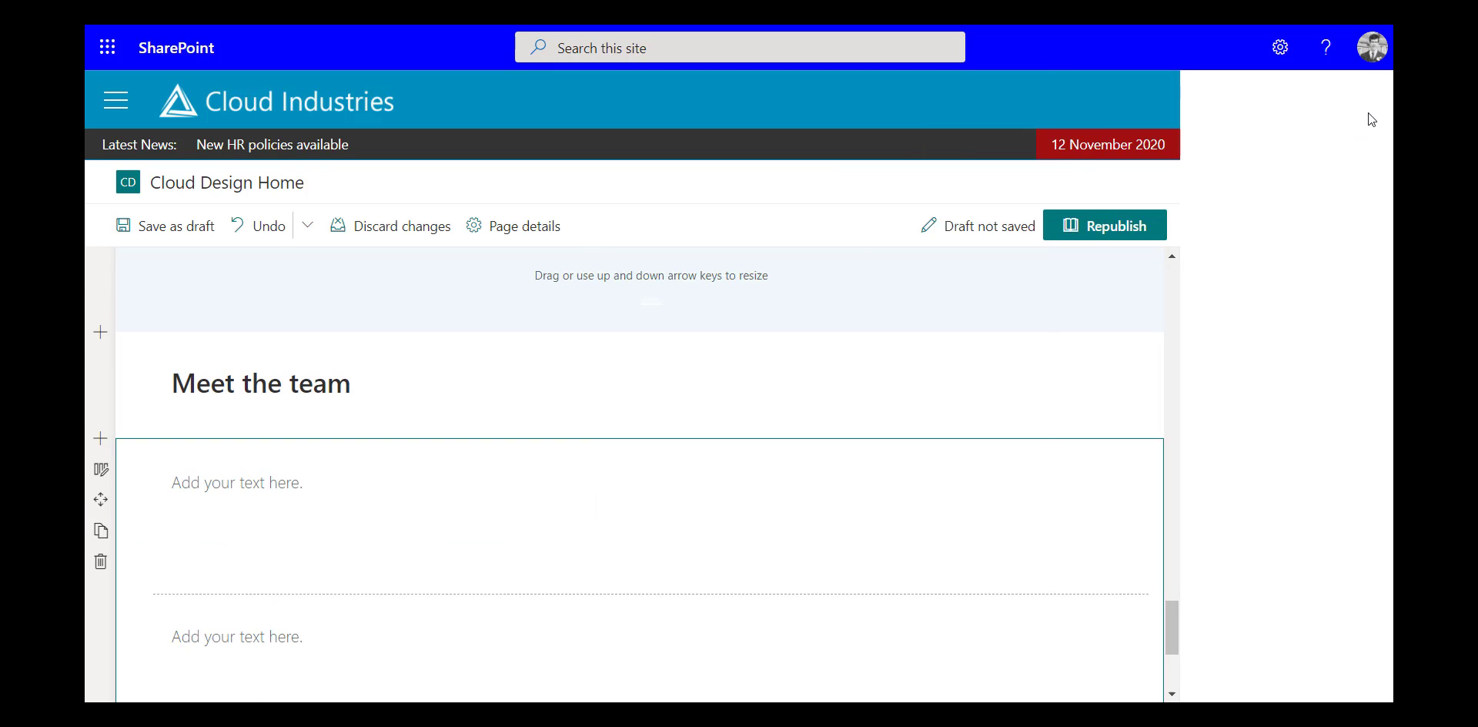
left_click(267, 539)
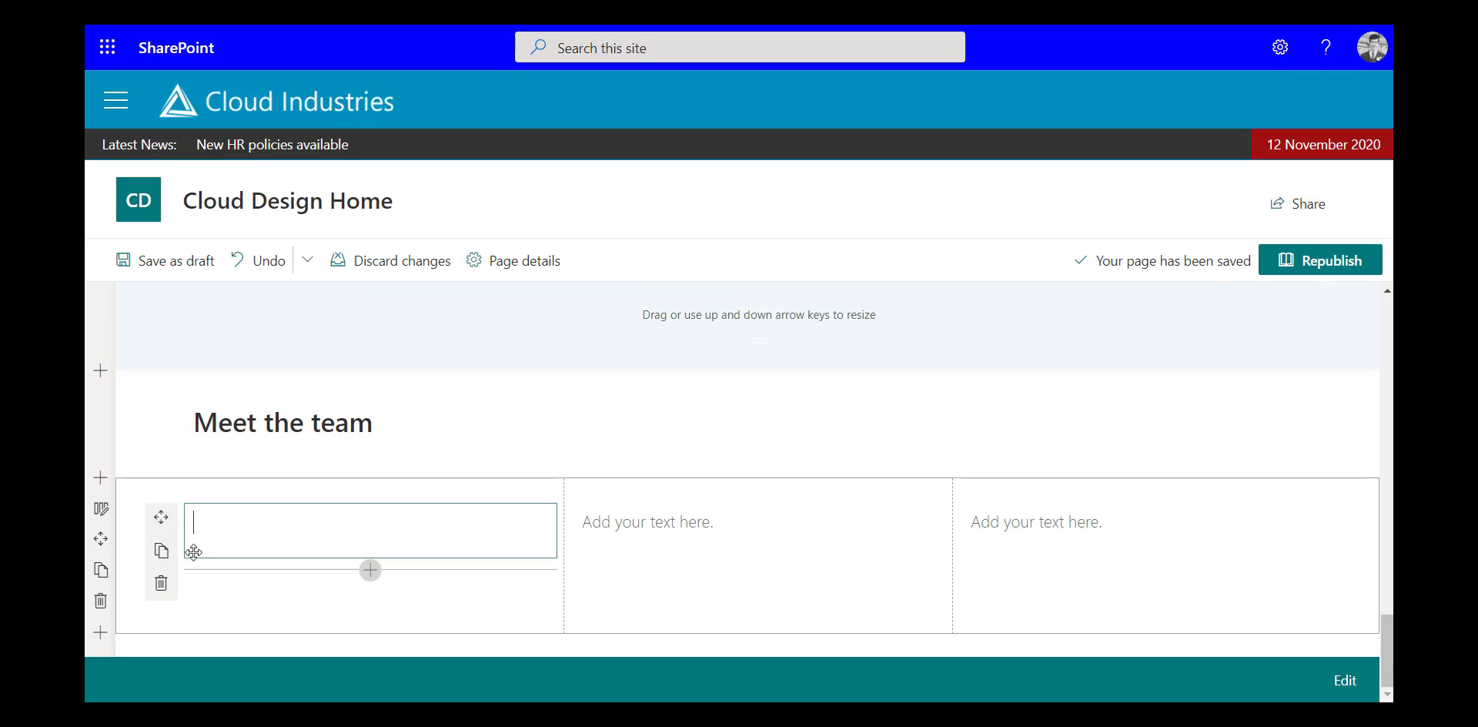
left_click_drag(161, 517, 592, 605)
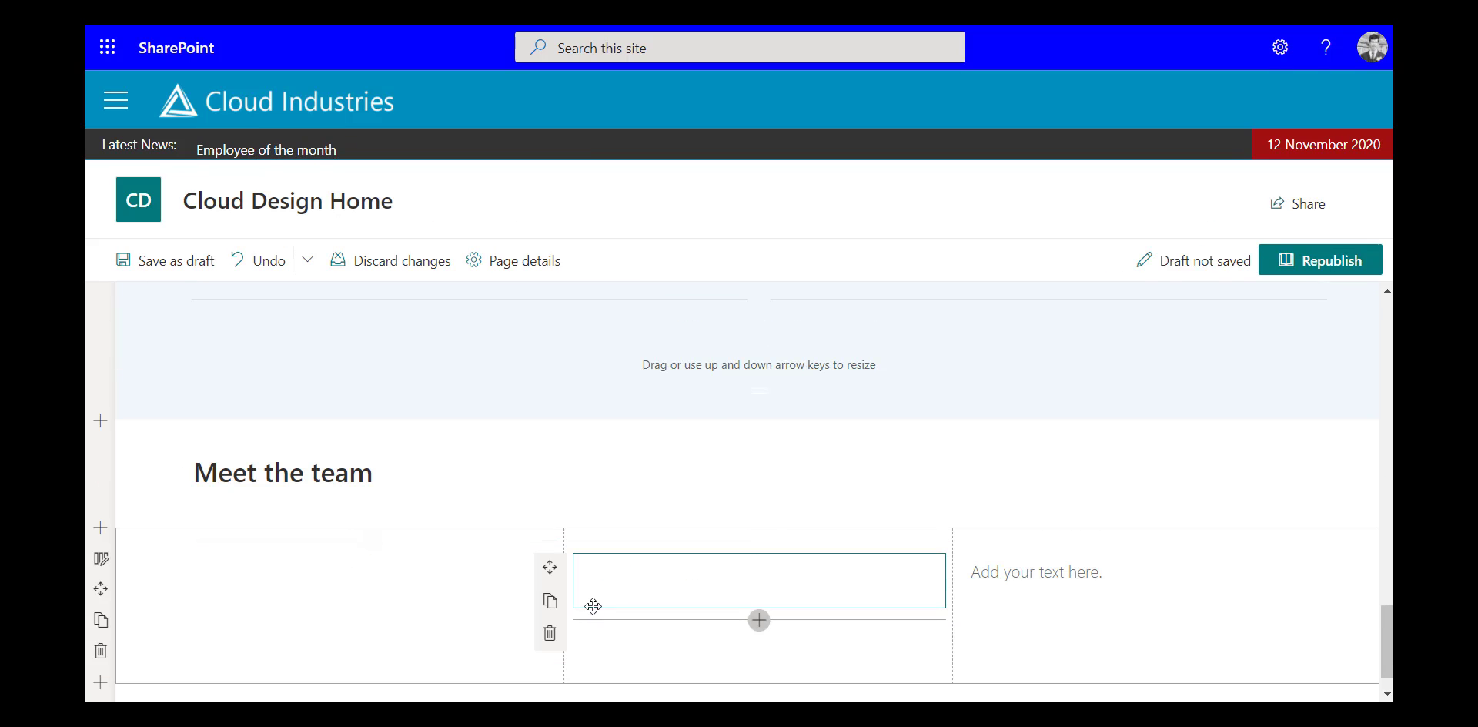
left_click(549, 632)
left_click(973, 579)
left_click(941, 633)
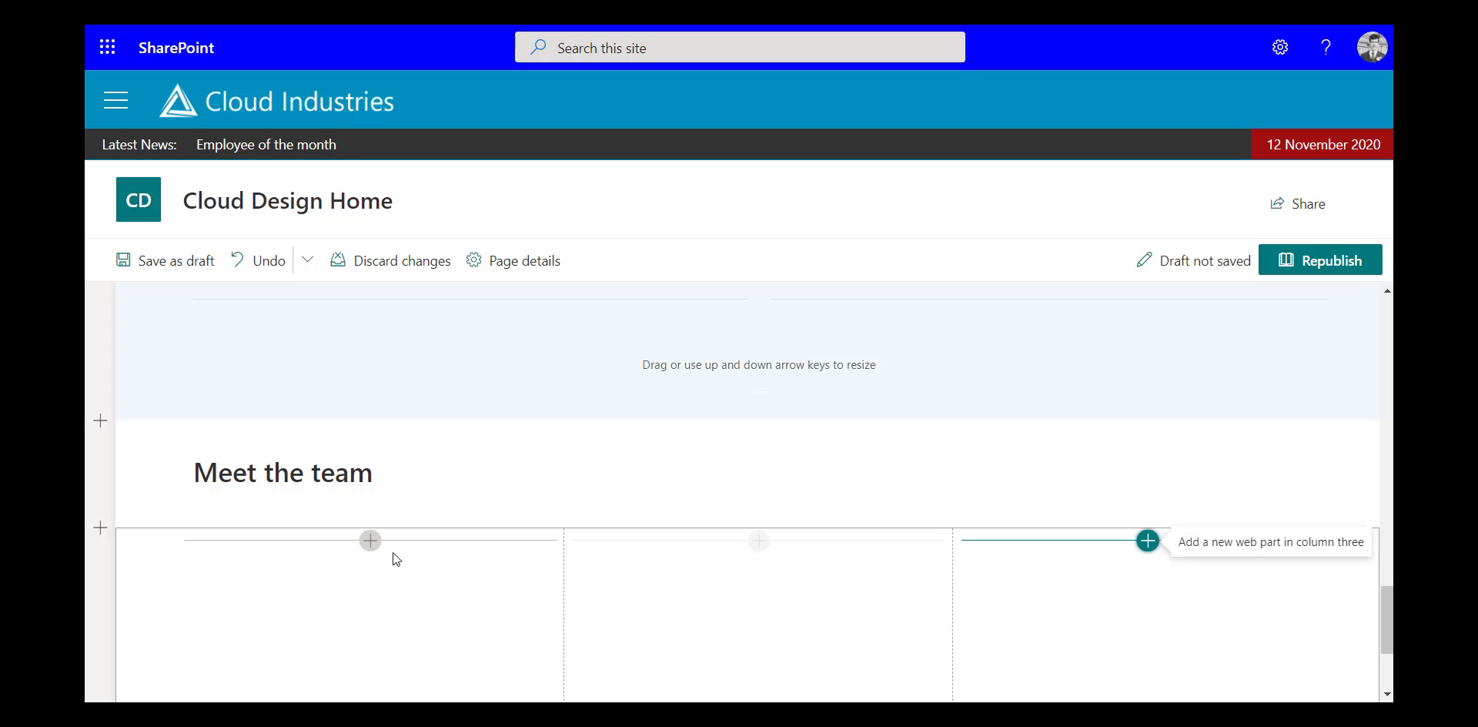
Insert an Image web part in column one with the first uploaded team photo
left_click(369, 540)
type("ima")
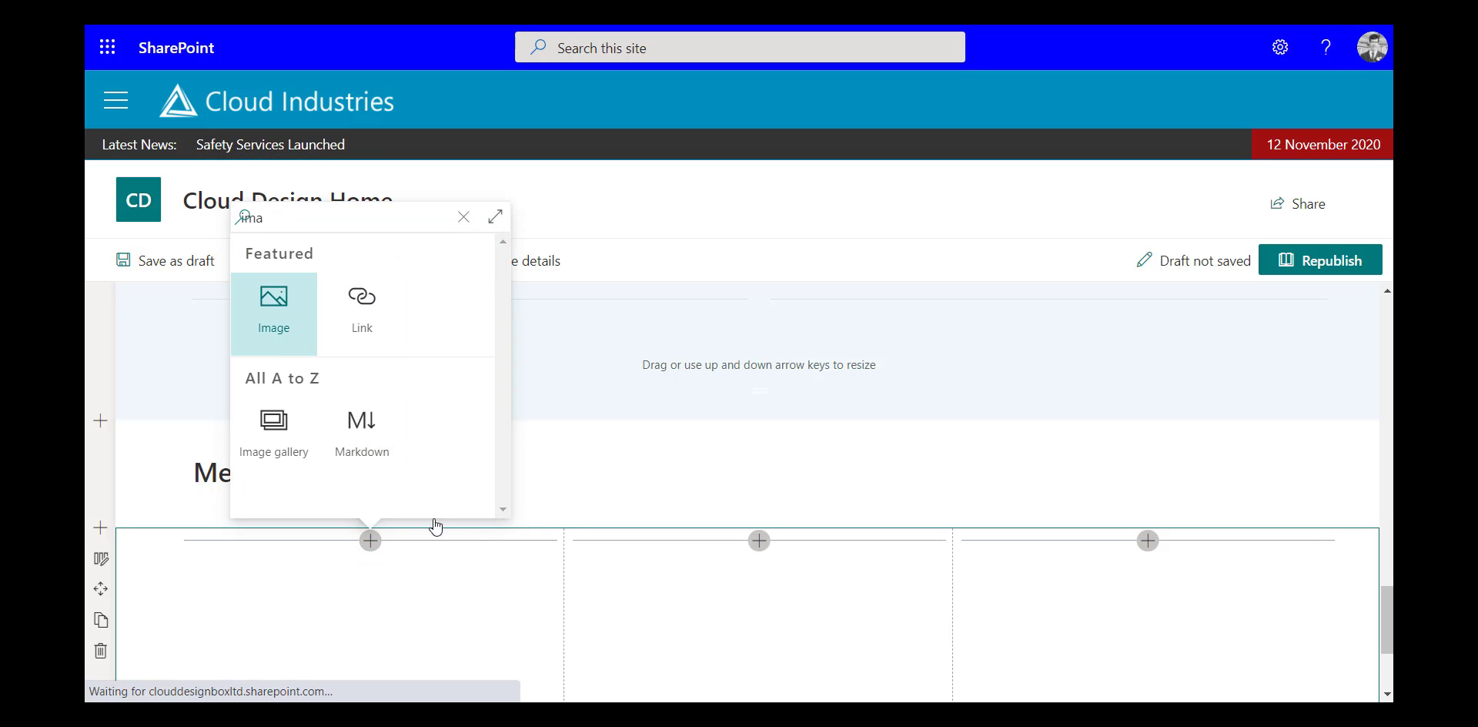
key("Return")
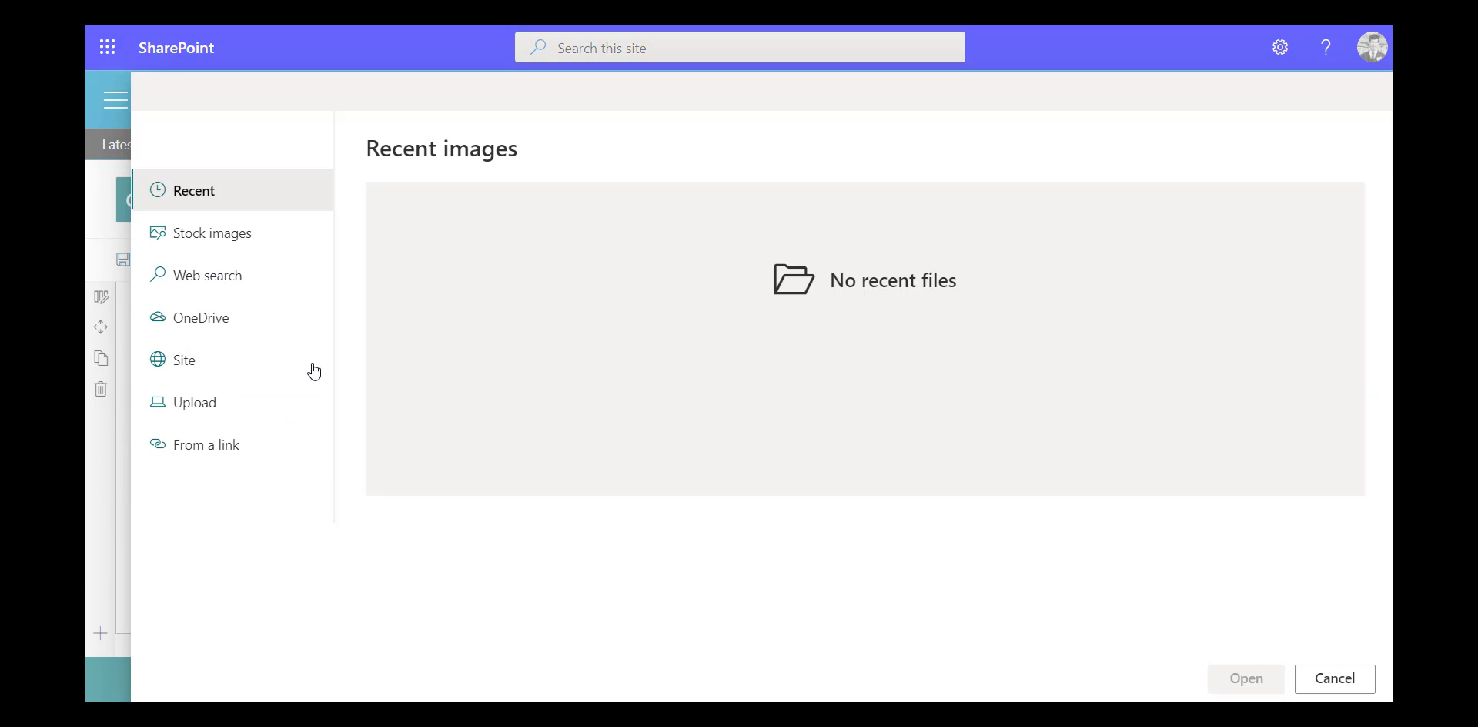
left_click(237, 402)
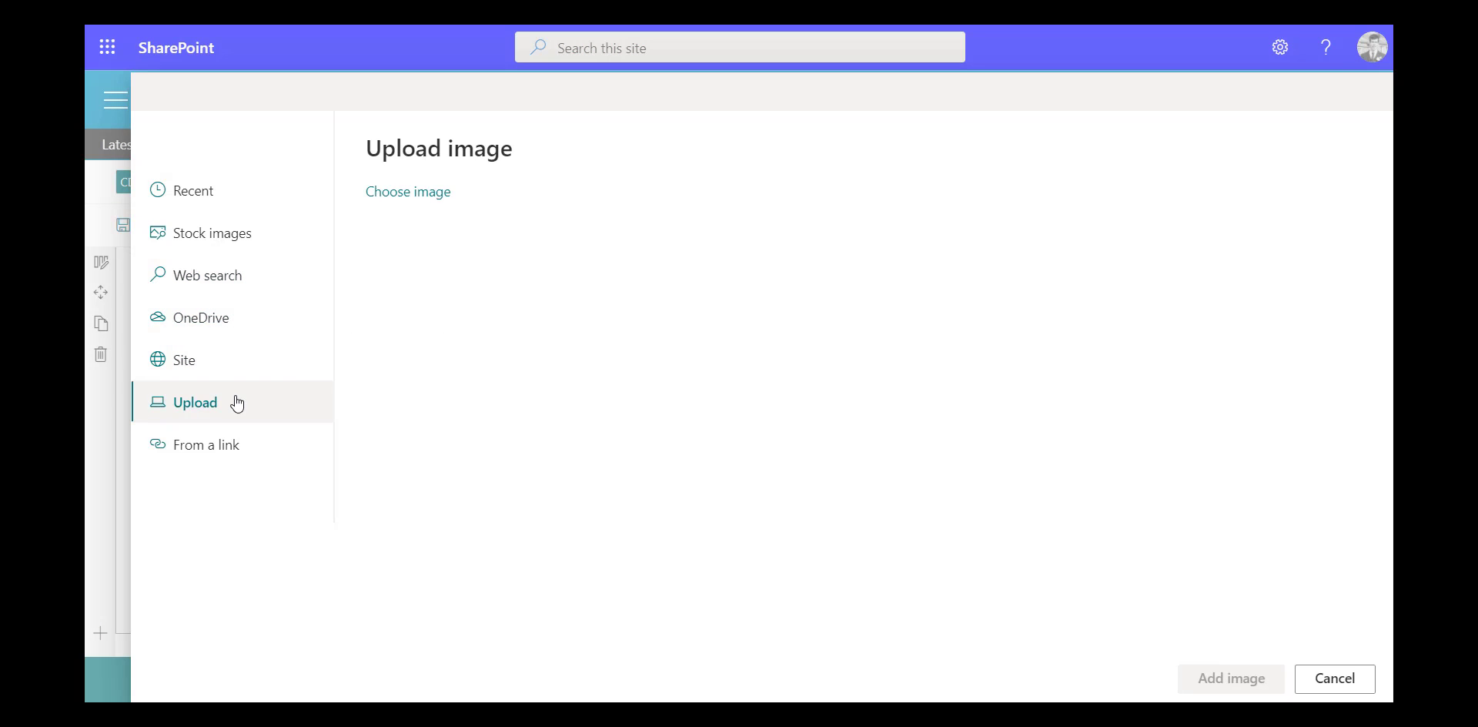
left_click(437, 199)
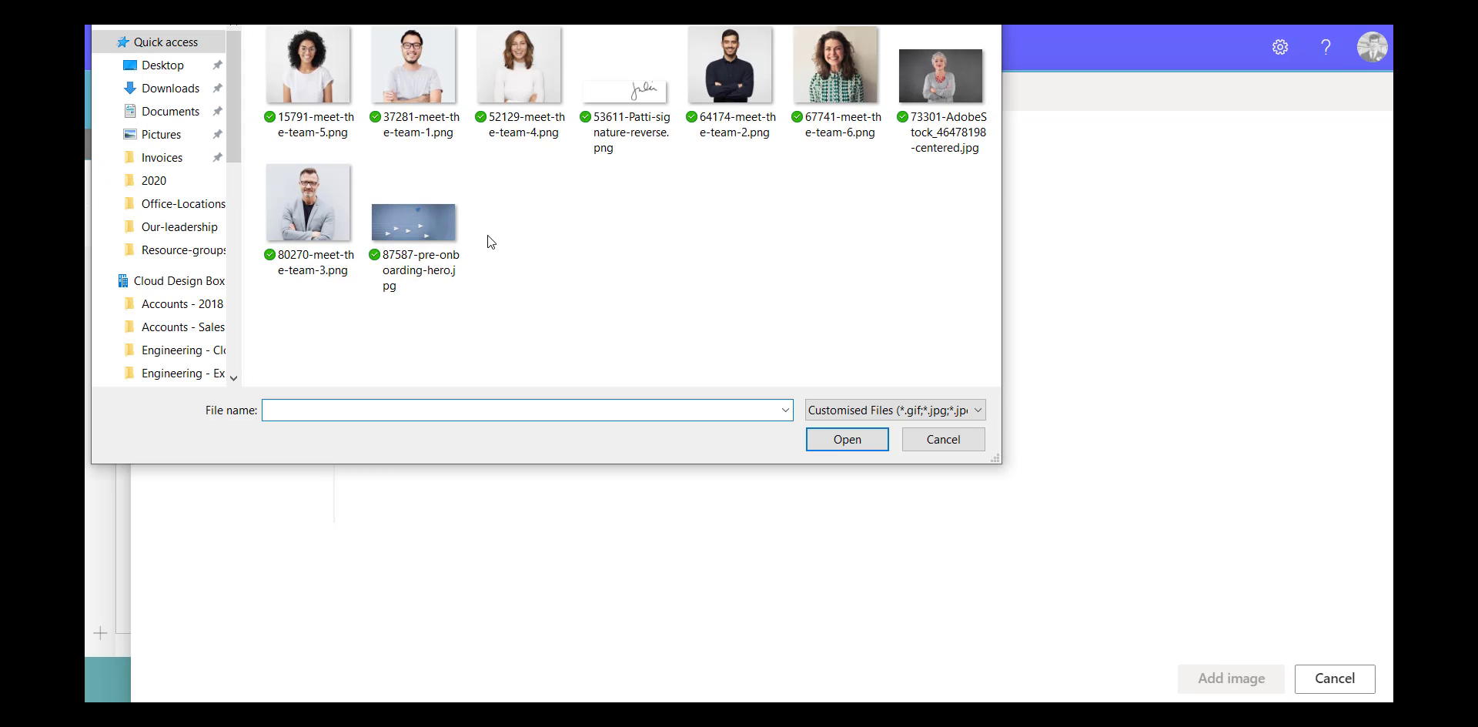
double_click(313, 73)
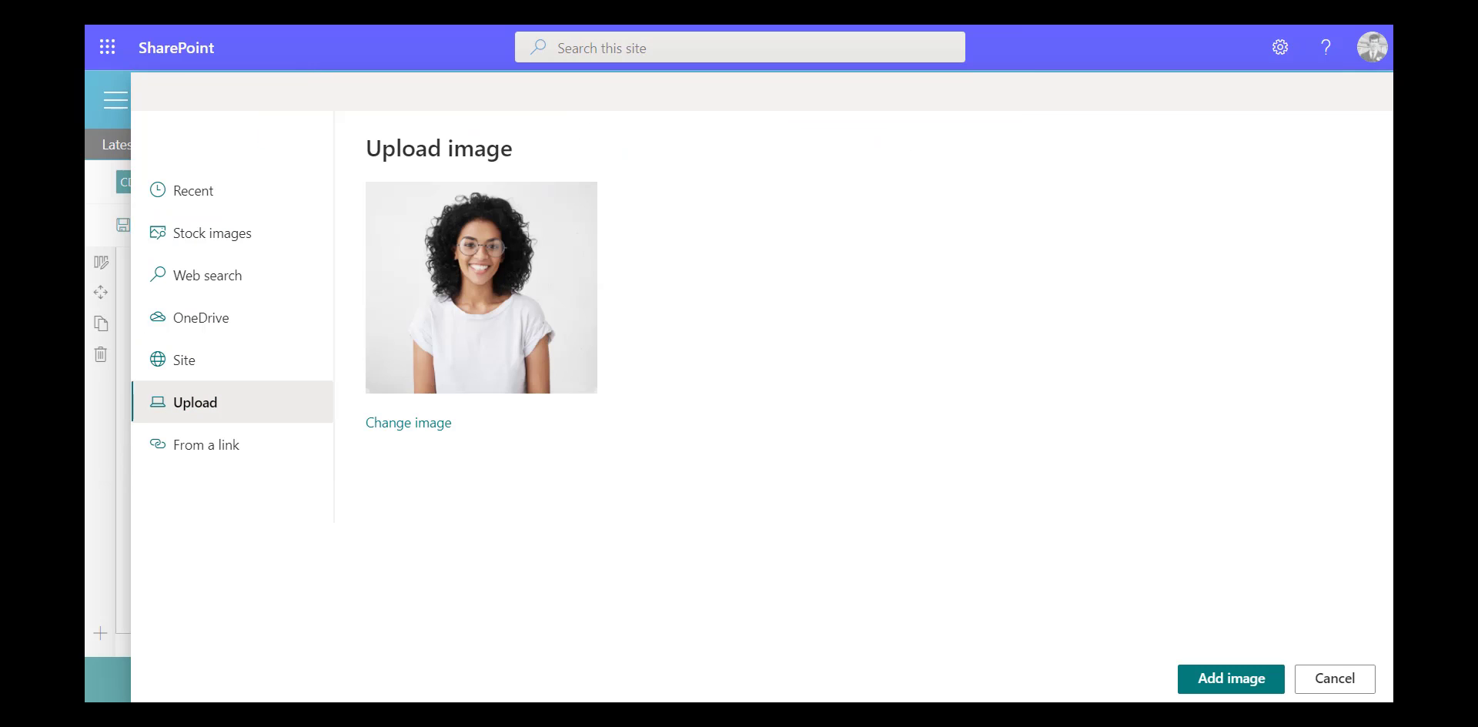
left_click(1230, 678)
Overlay the photo with the team member's name and 'Marketing'
scroll(669, 485, "down", 3)
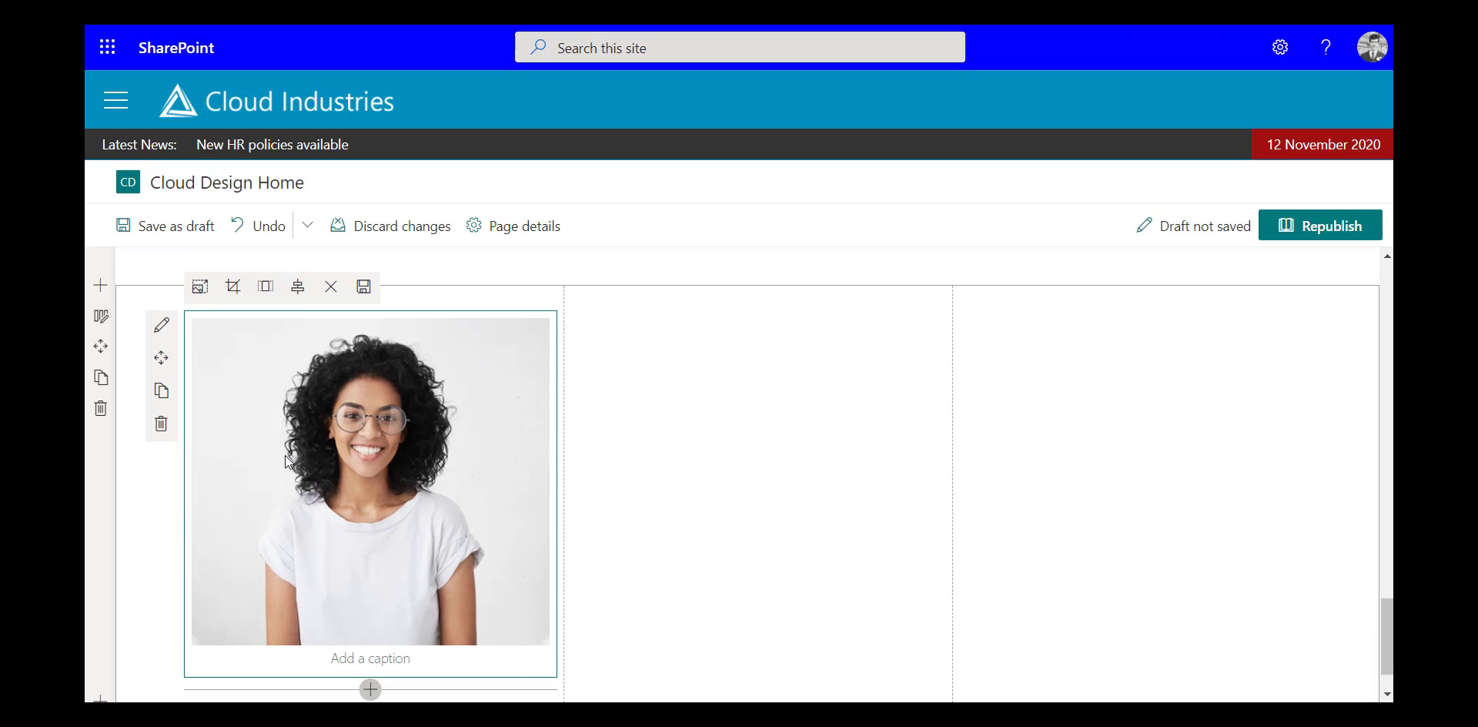
left_click(161, 324)
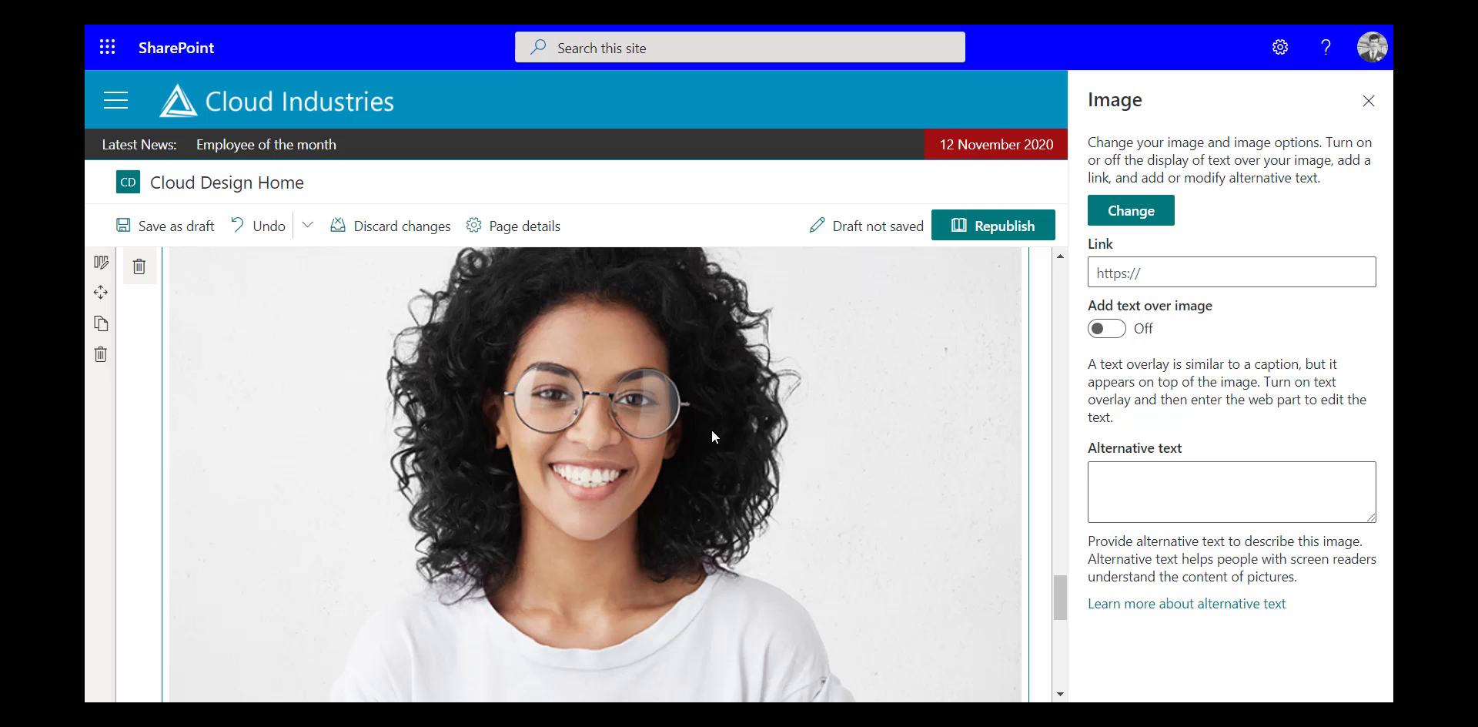
left_click(1103, 329)
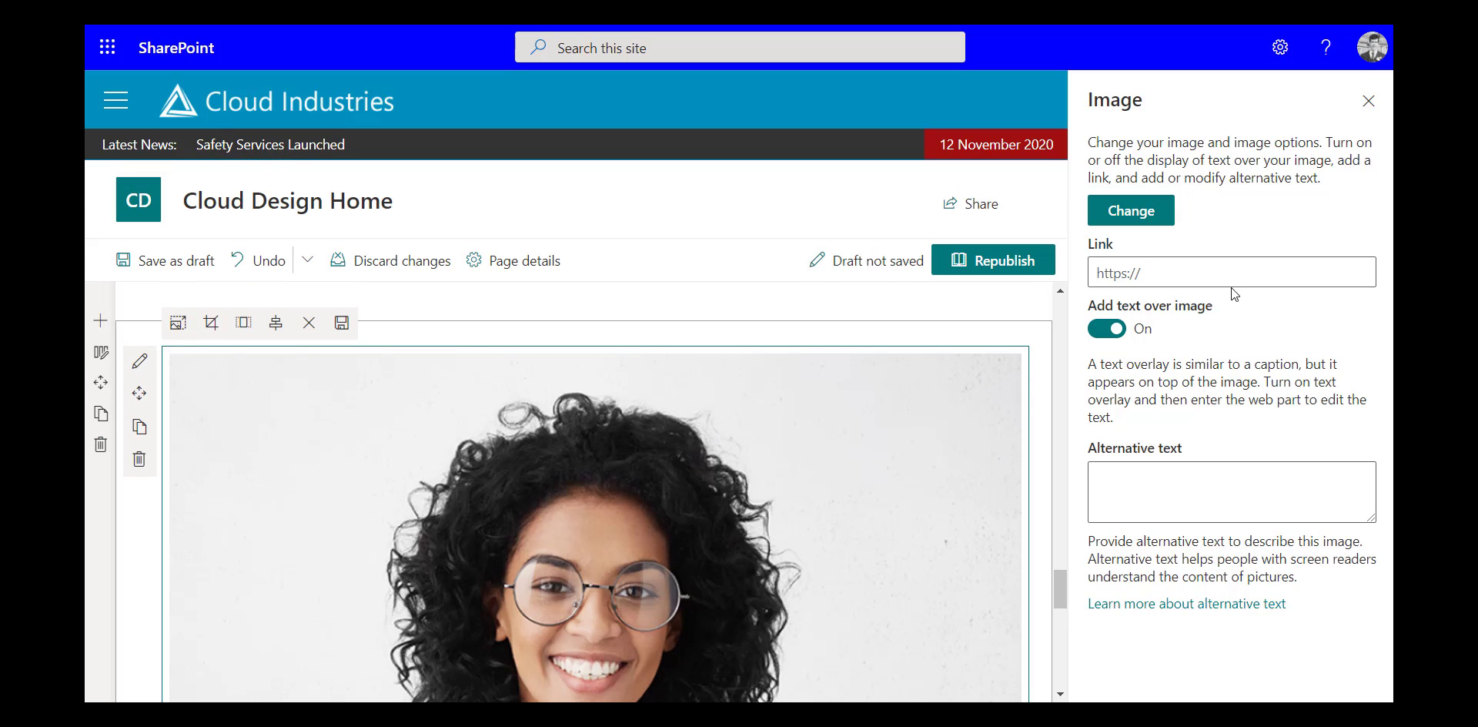
scroll(704, 422, "down", 5)
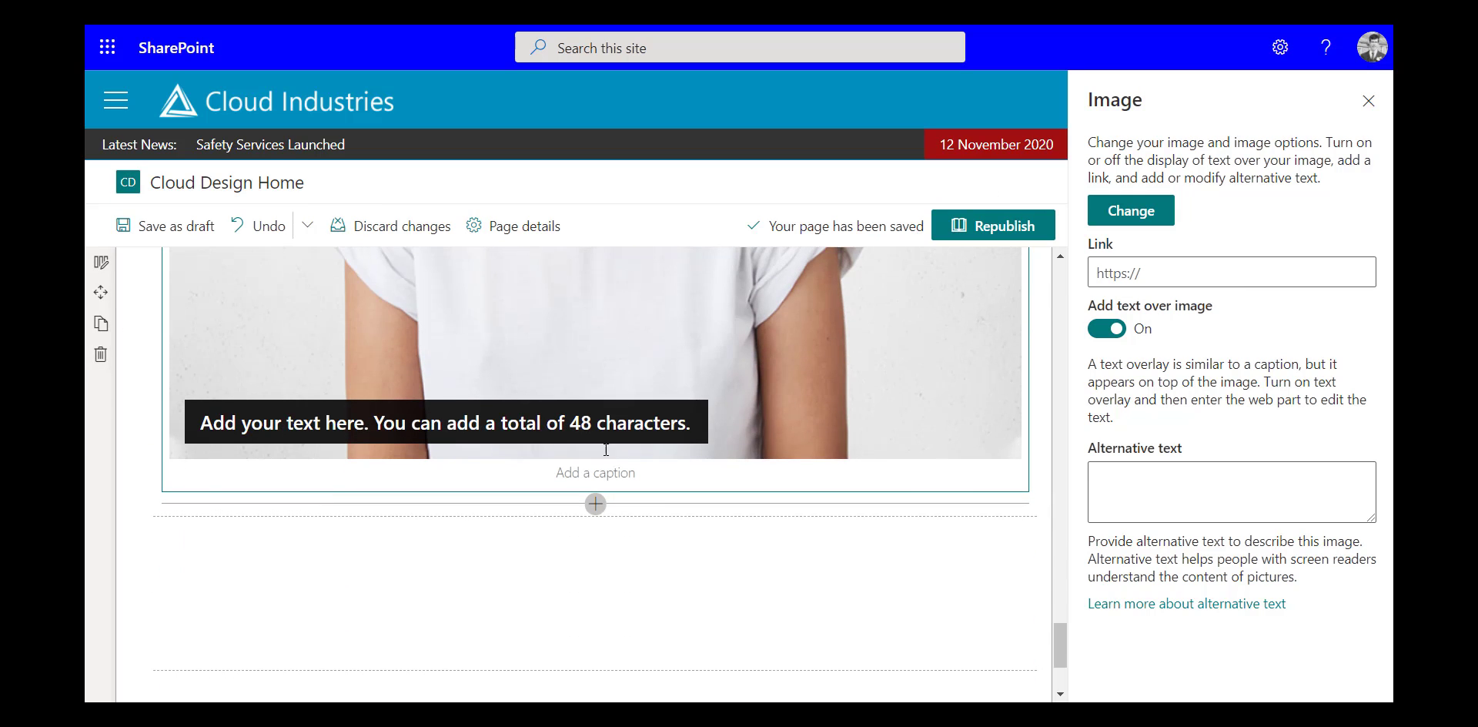
left_click(467, 429)
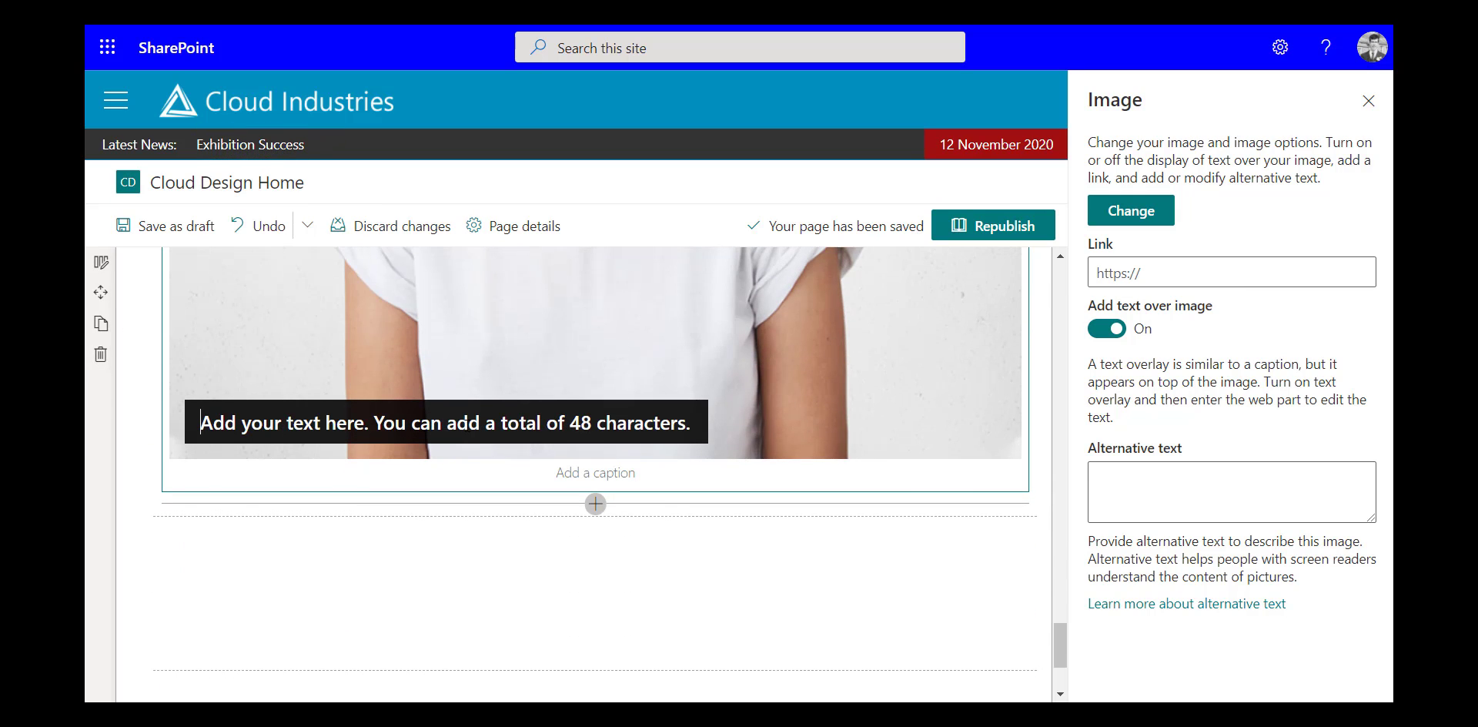
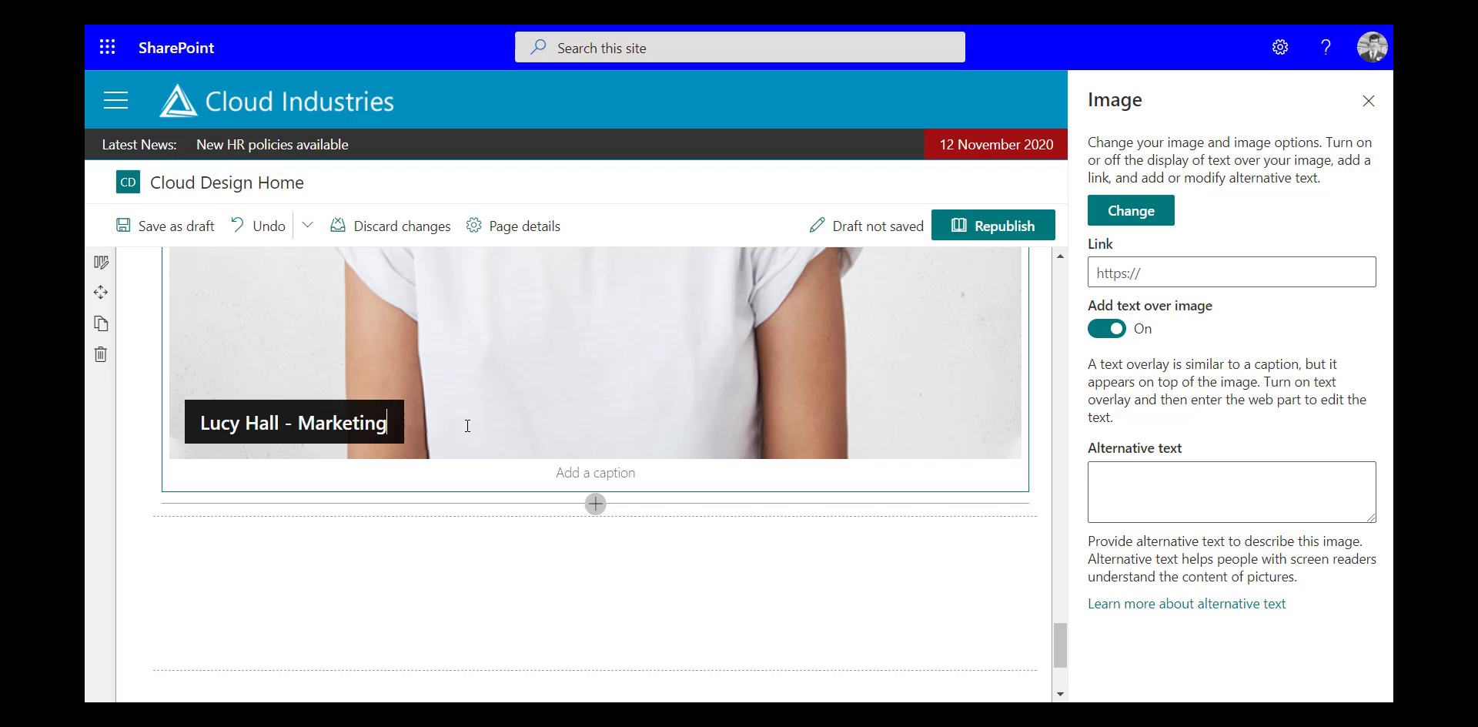
left_click(1369, 103)
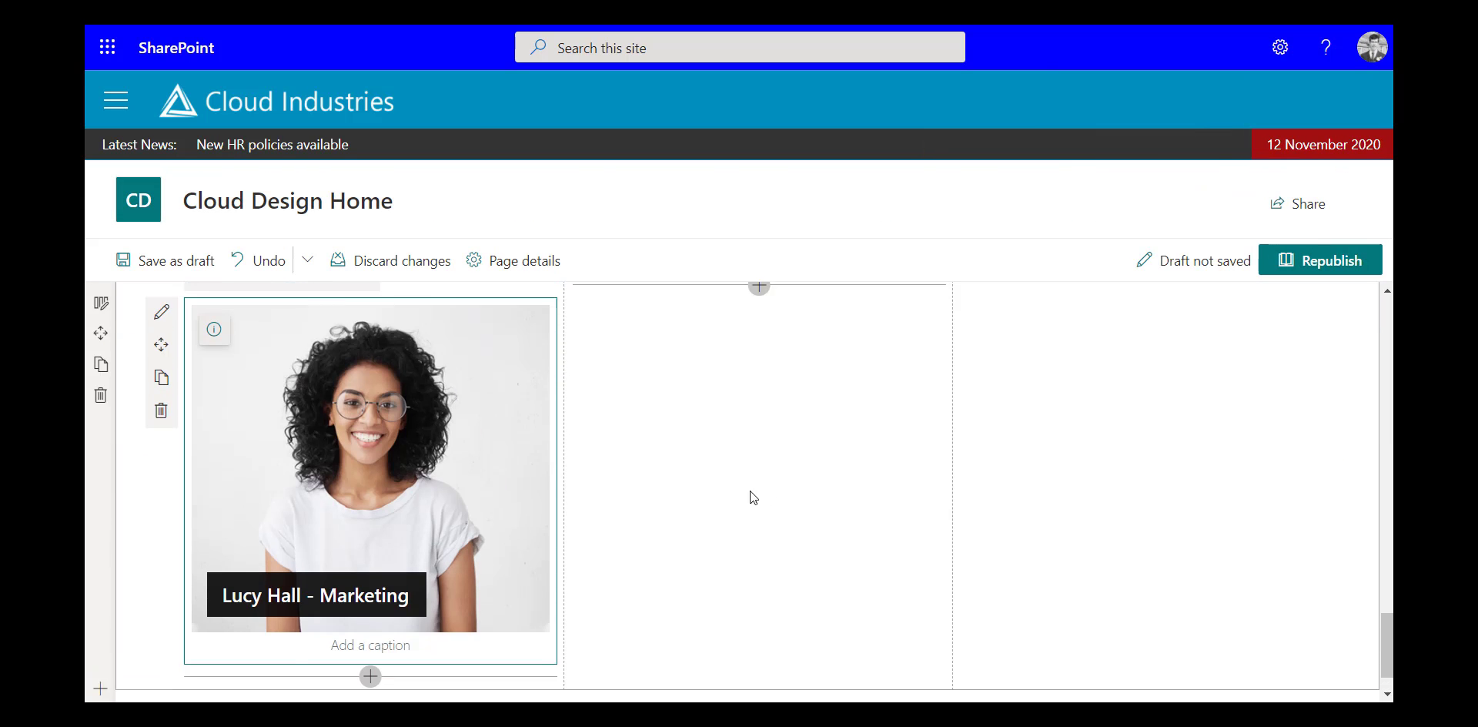
Insert an Image web part in the middle column with 37281-meet-the-team-1.png uploaded
left_click(759, 325)
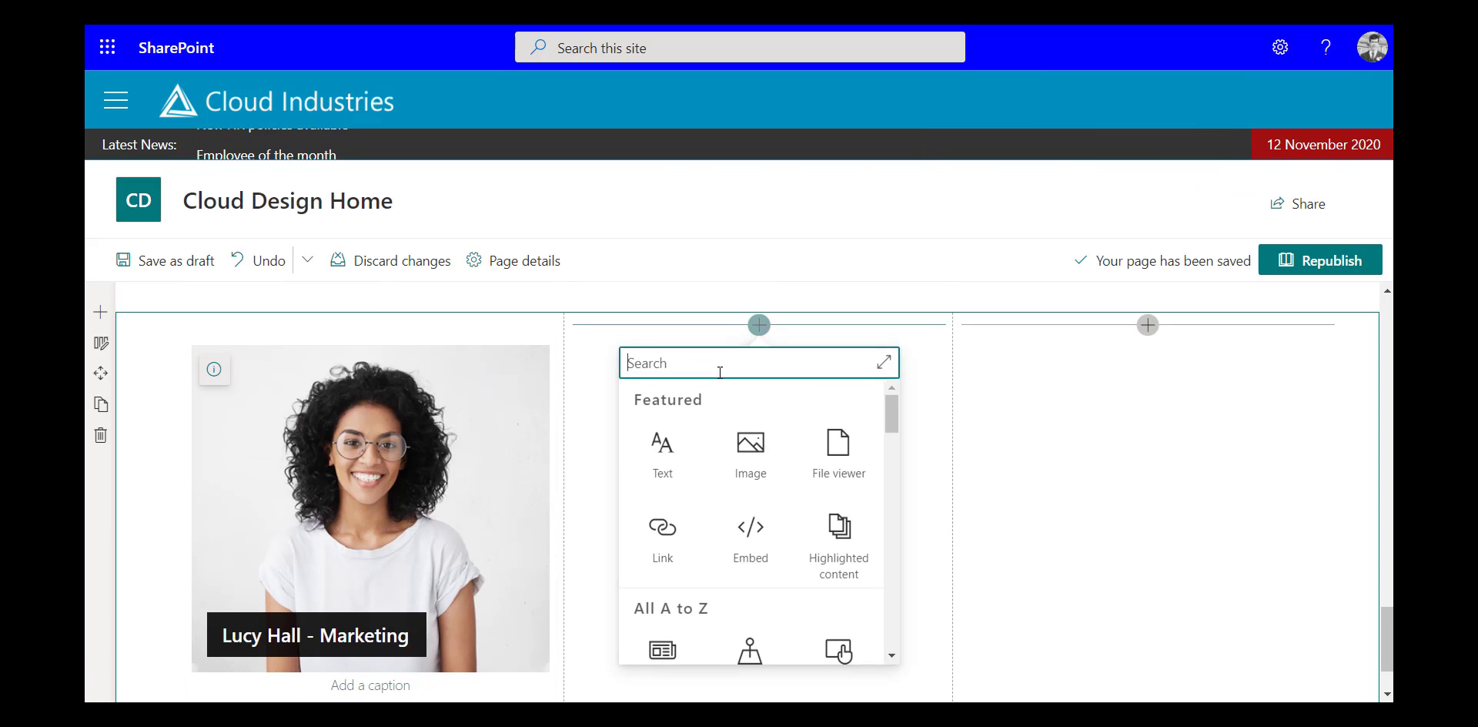
left_click(745, 455)
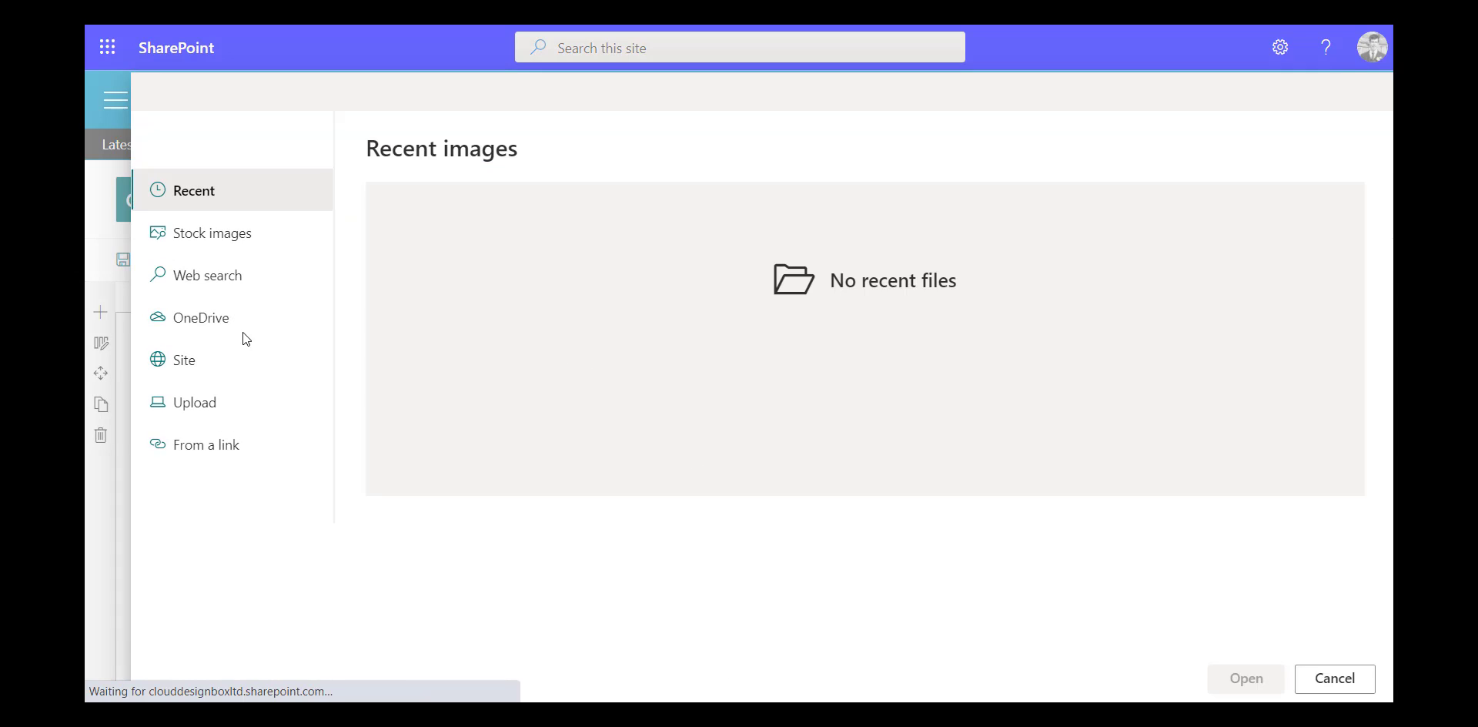
left_click(236, 416)
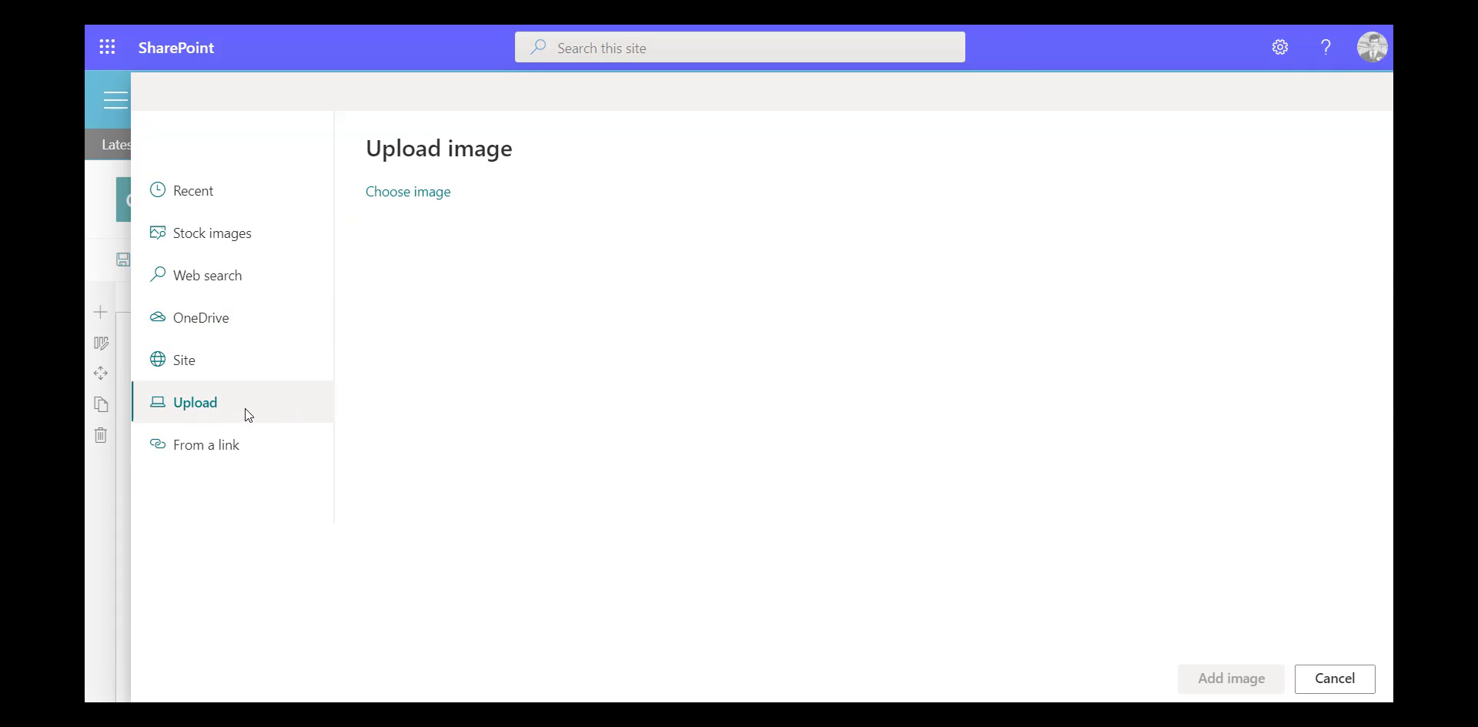
left_click(416, 193)
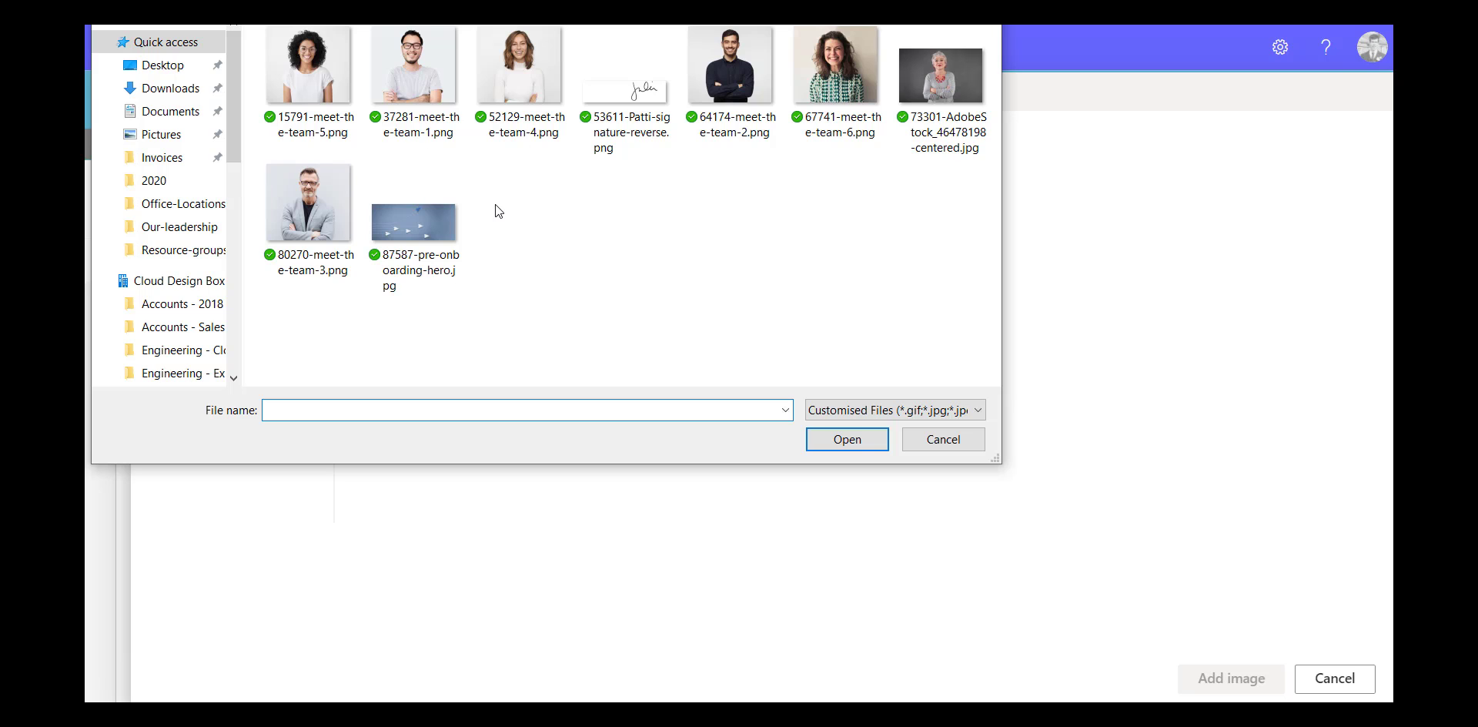
double_click(446, 88)
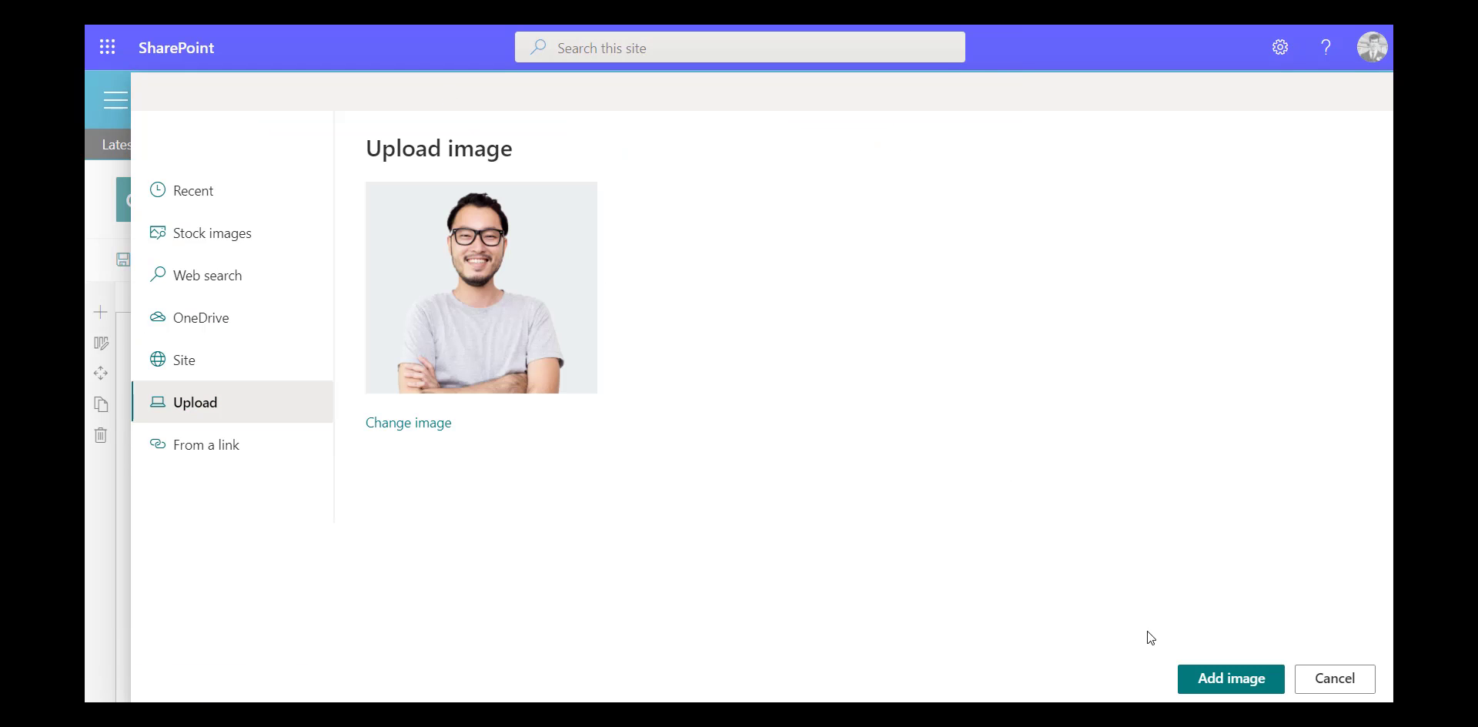
left_click(1225, 677)
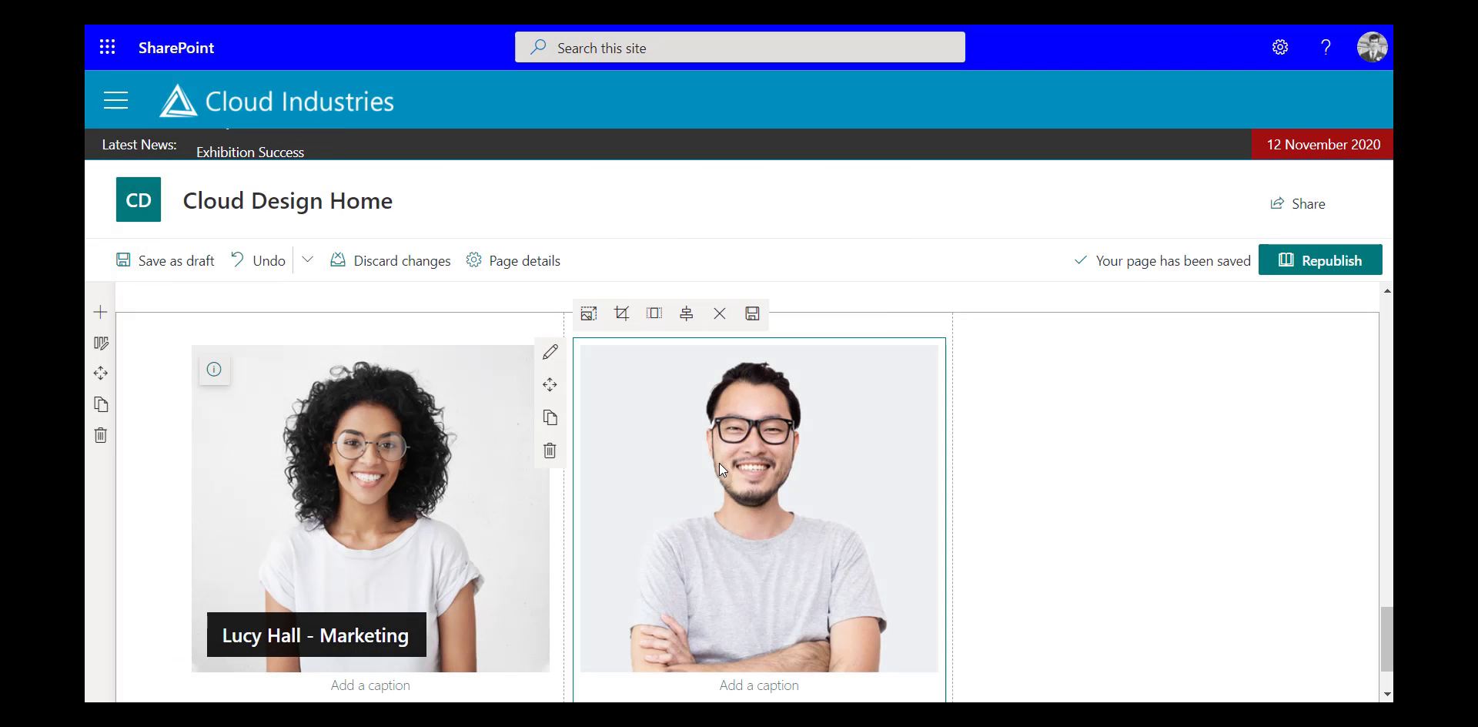
Overlay the man's photo with the team member's name and 'Design'
left_click(628, 361)
left_click(550, 351)
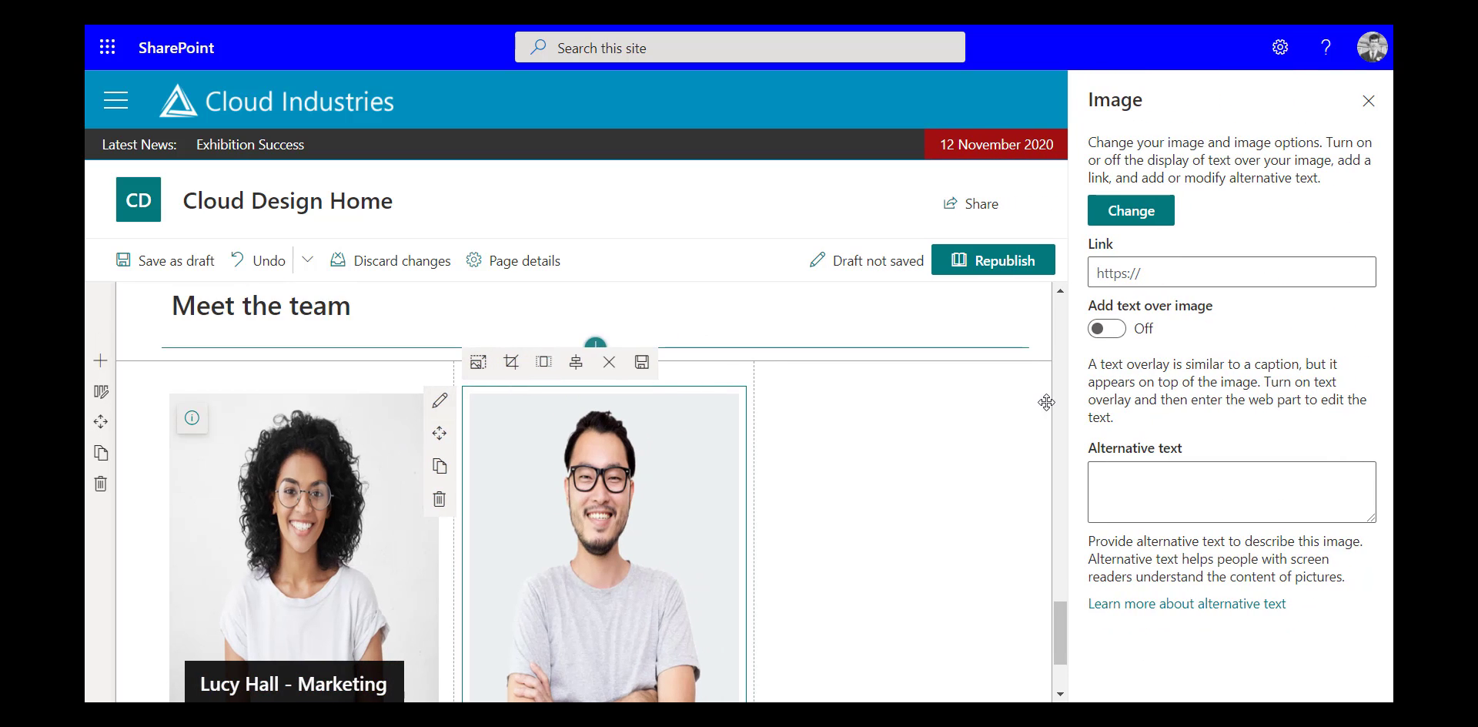
scroll(782, 508, "down", 10)
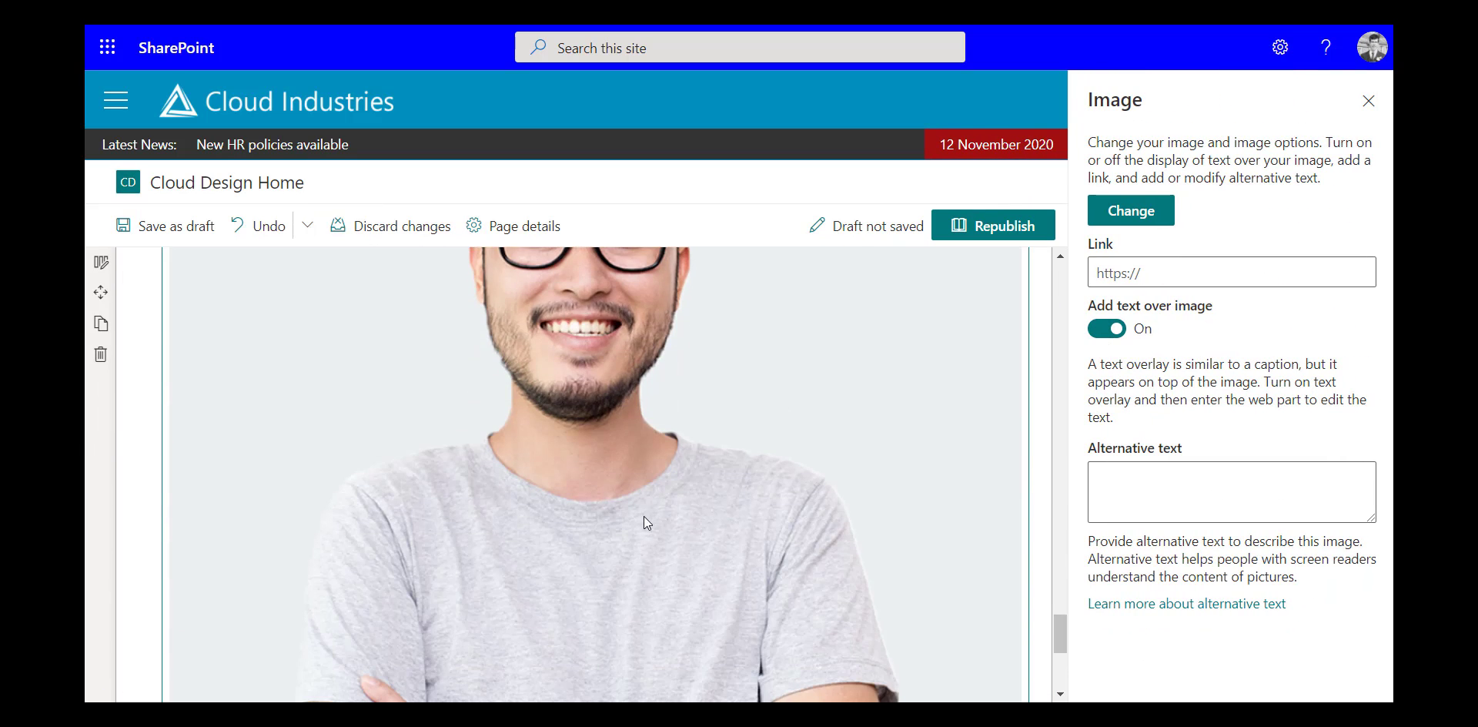
scroll(645, 523, "down", 5)
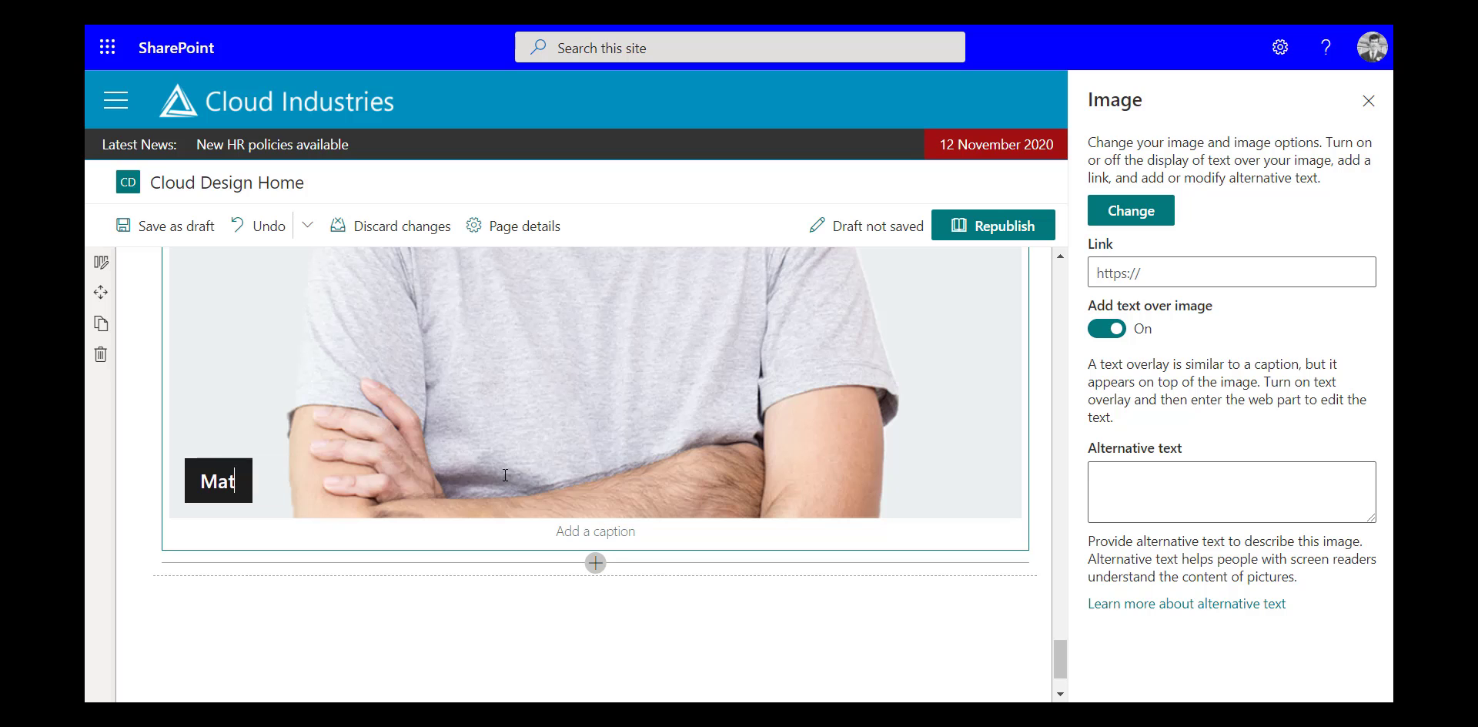
left_click(1368, 101)
scroll(1065, 471, "up", 4)
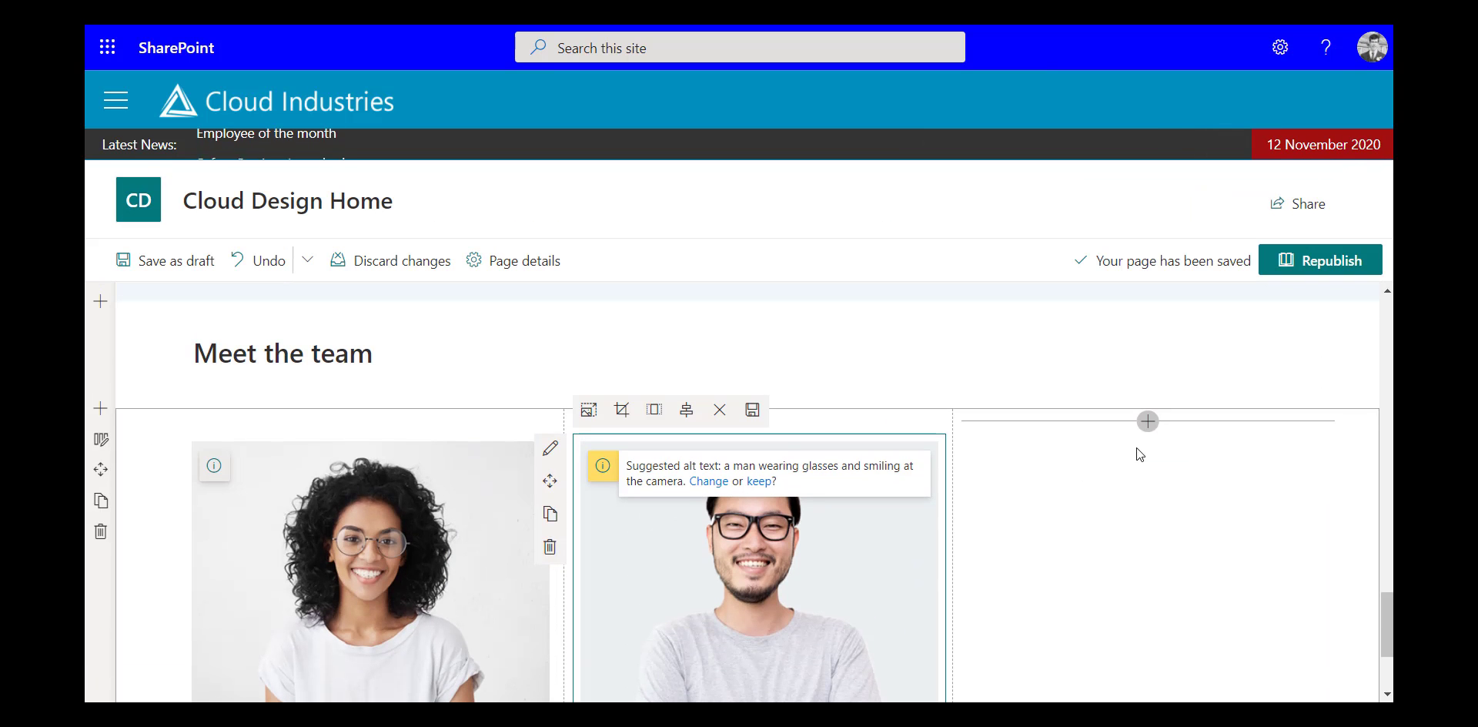
Upload the woman's portrait into the third column, overlaid with her name and 'HR'
left_click(1147, 421)
left_click(1127, 205)
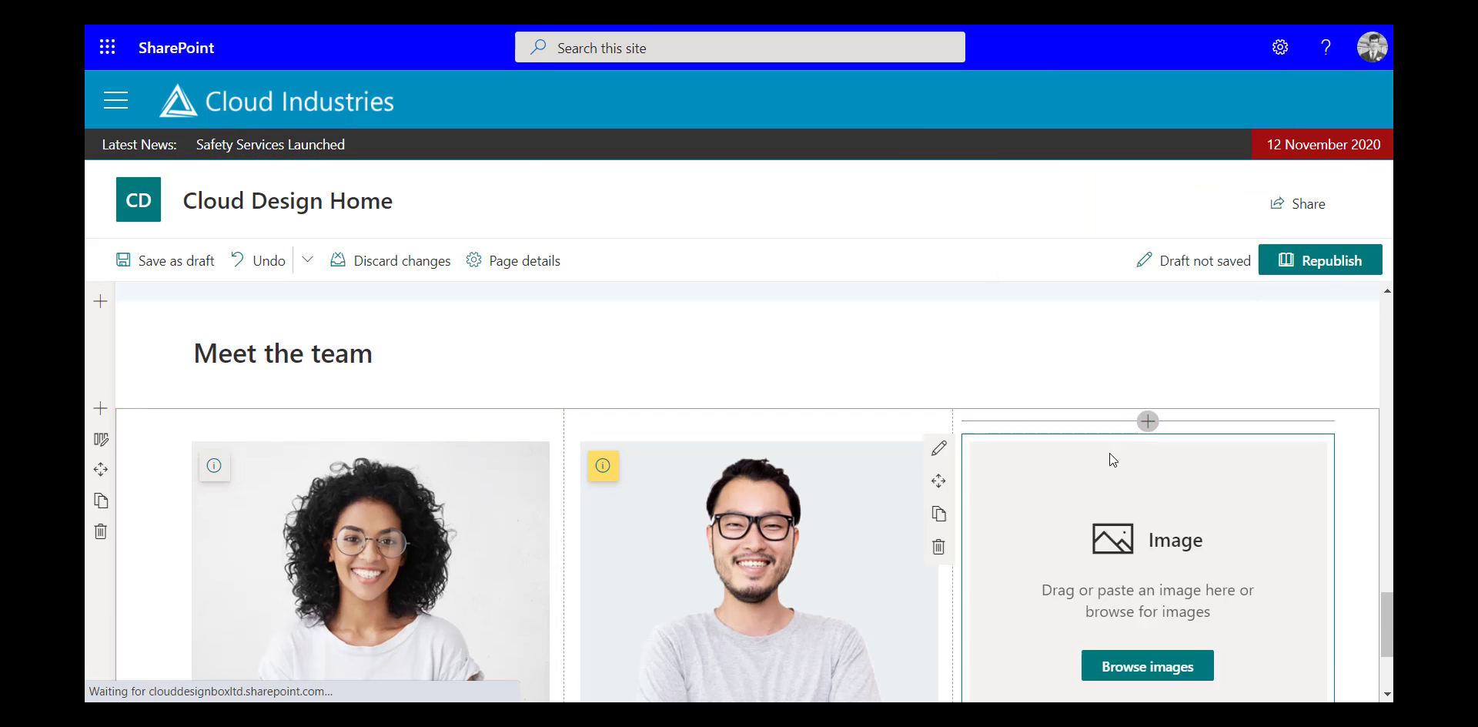
left_click(195, 401)
left_click(409, 192)
left_click(419, 231)
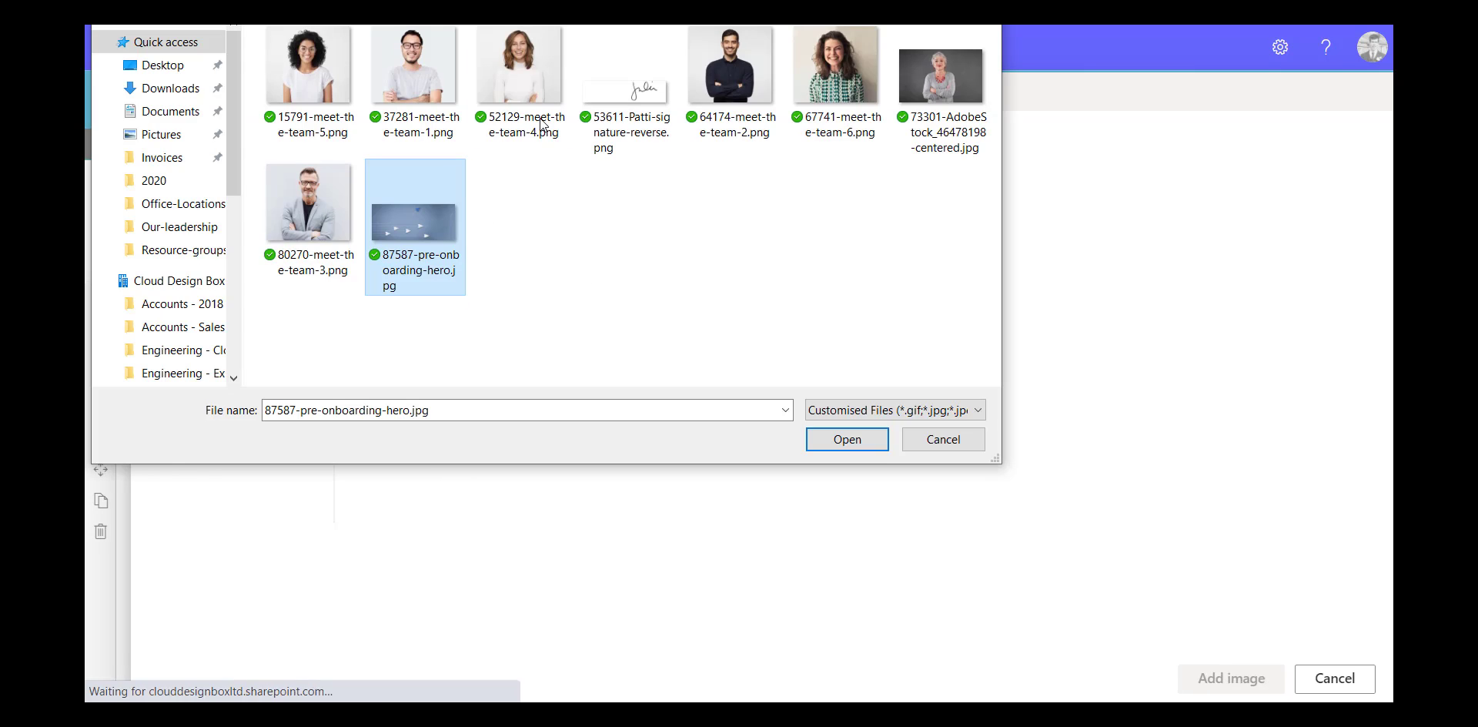
left_click(851, 435)
left_click(1121, 331)
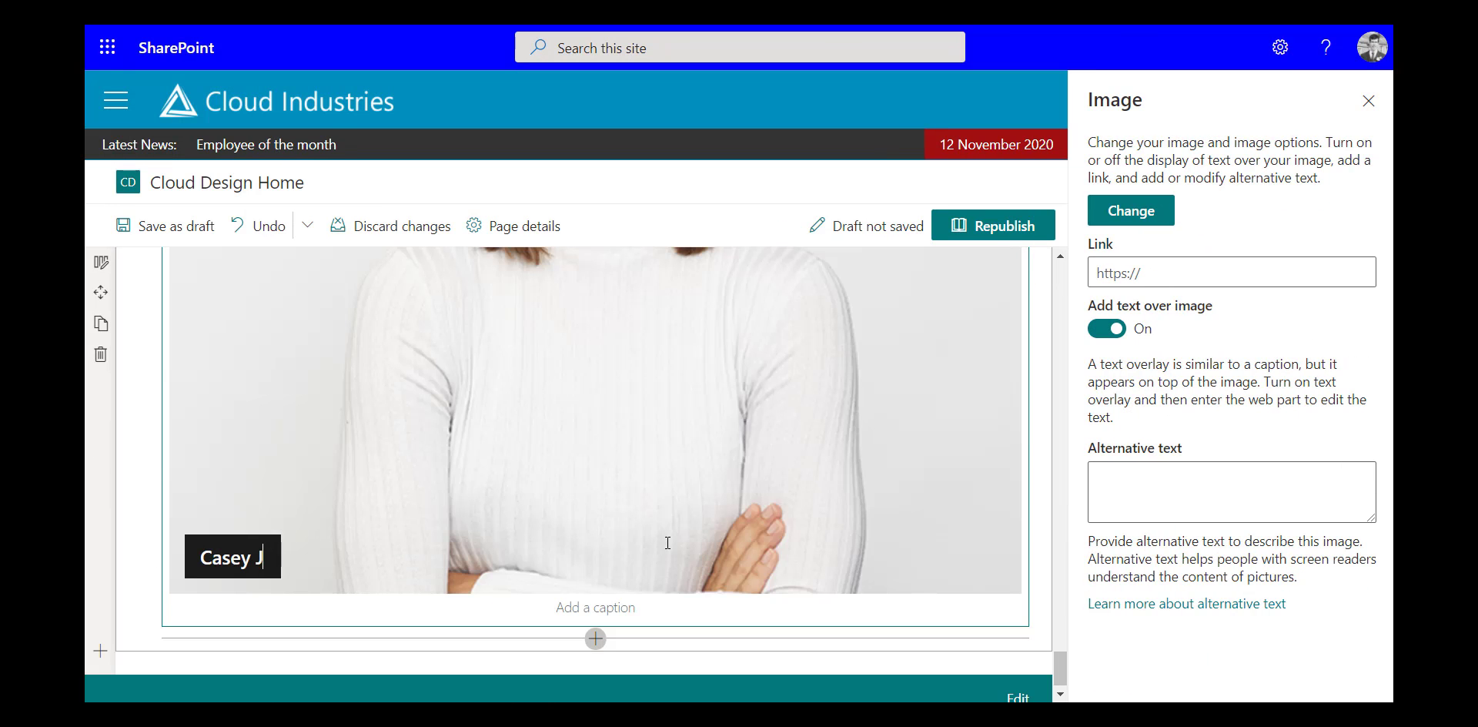
left_click(1370, 101)
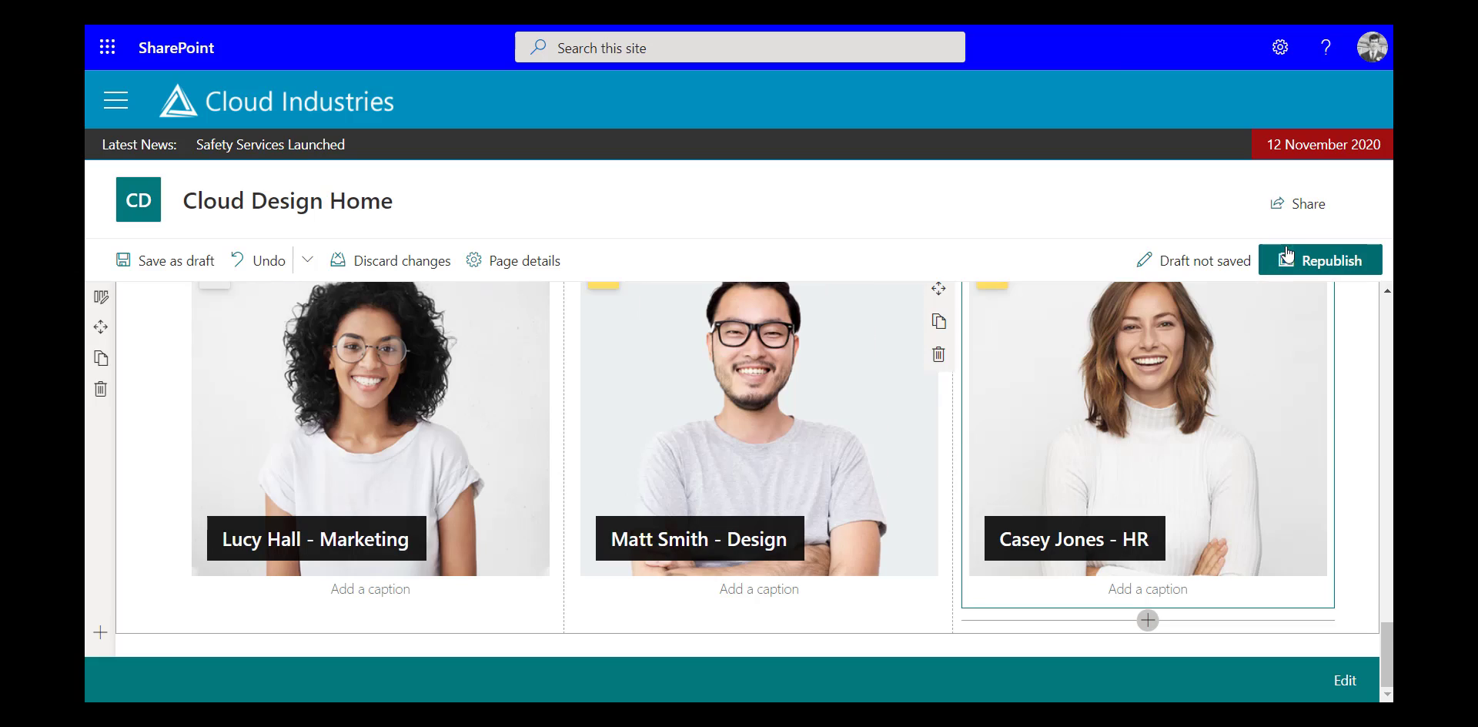
Republish the home page and review the CEO welcome, News and Meet the team sections
left_click(1320, 260)
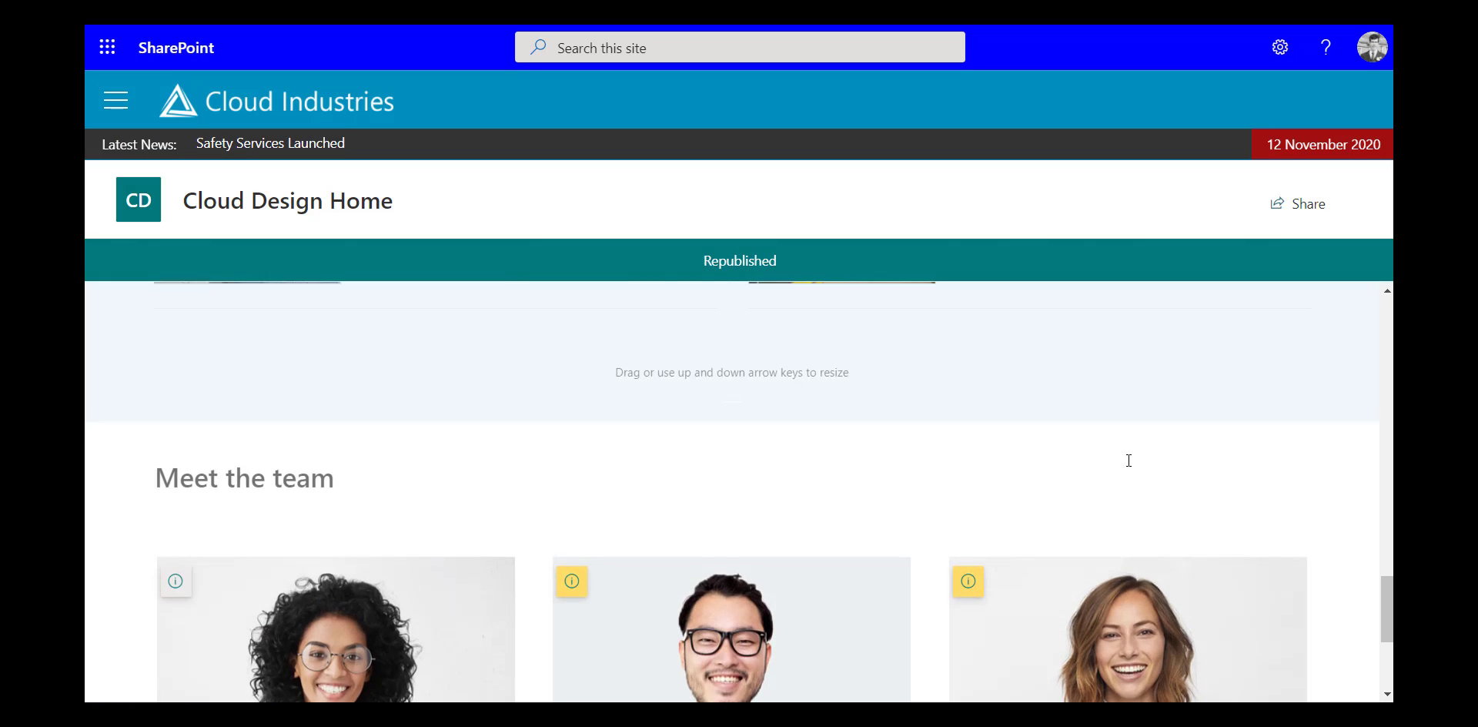
scroll(1134, 452, "up", 10)
scroll(1182, 433, "up", 5)
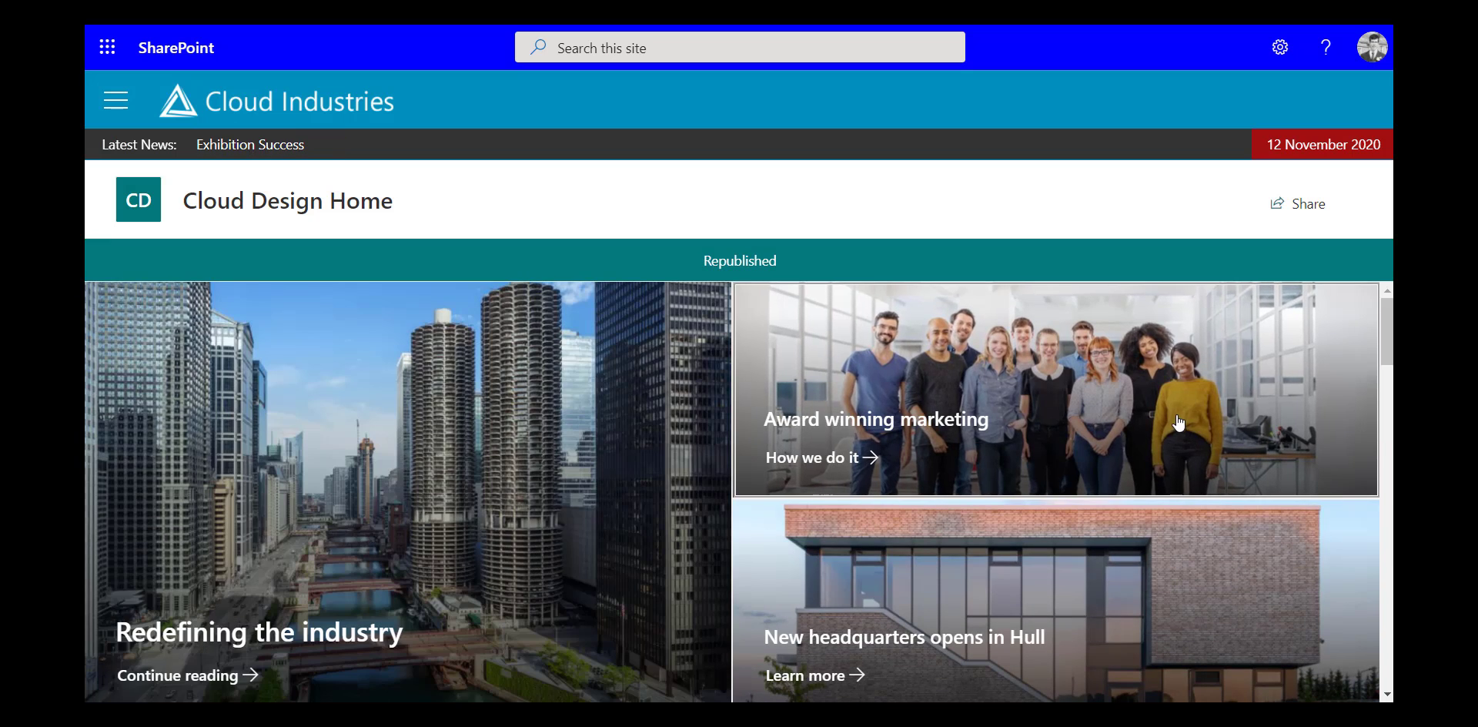
scroll(1211, 385, "down", 5)
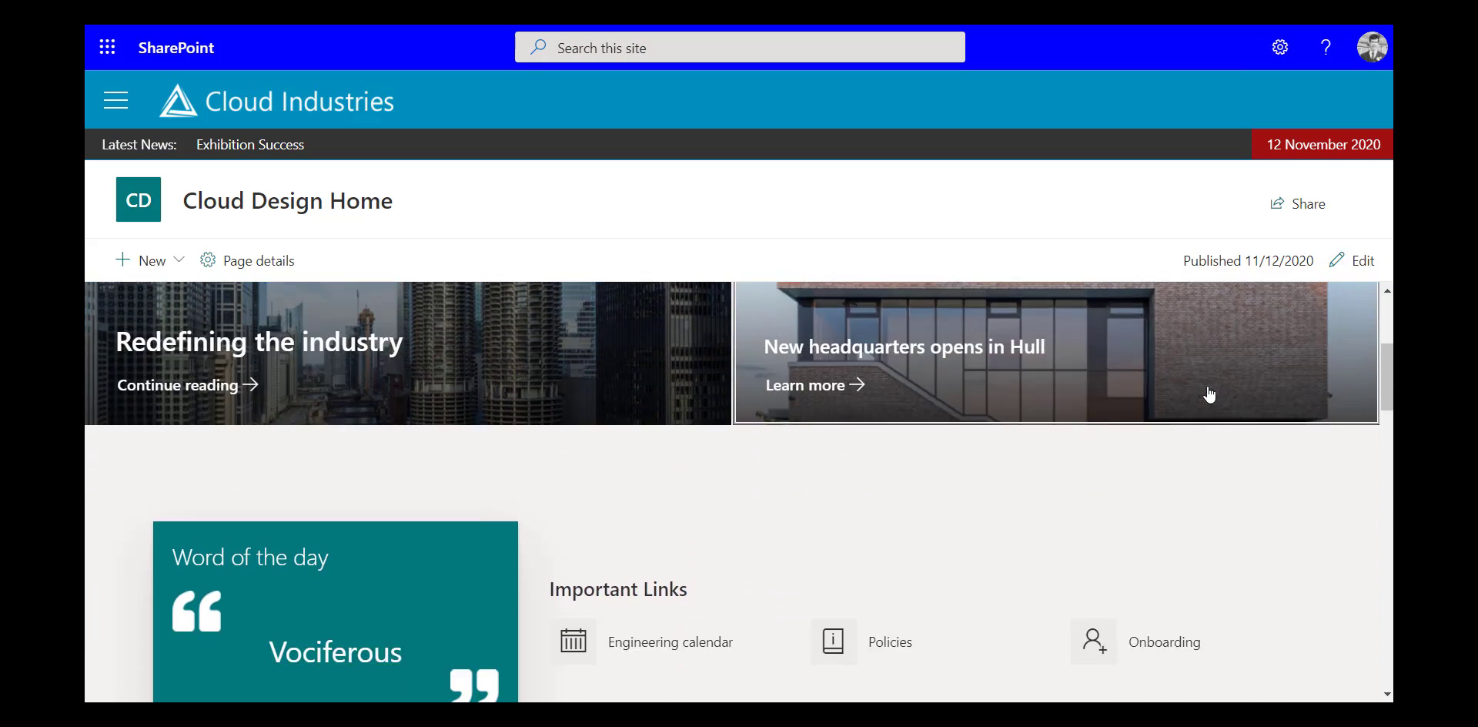
scroll(1207, 390, "down", 3)
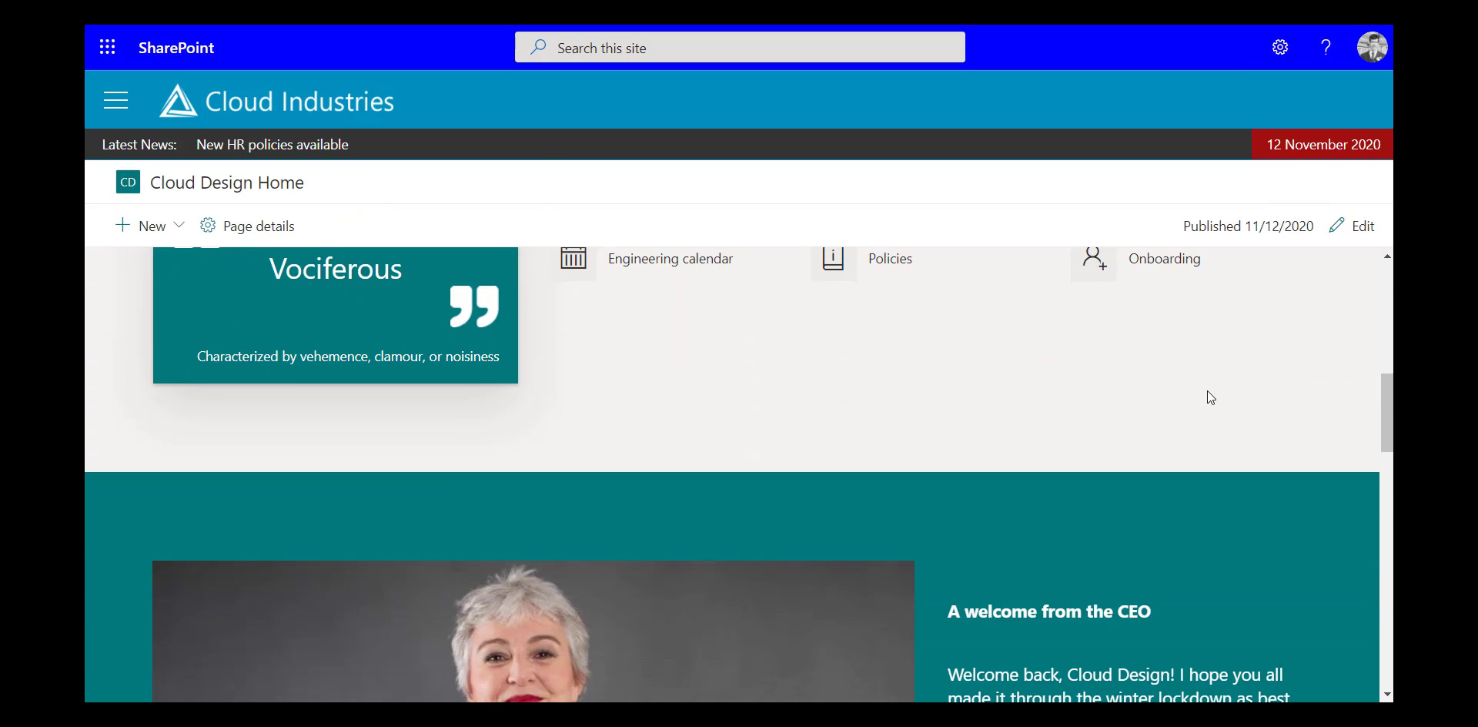
scroll(1207, 394, "down", 3)
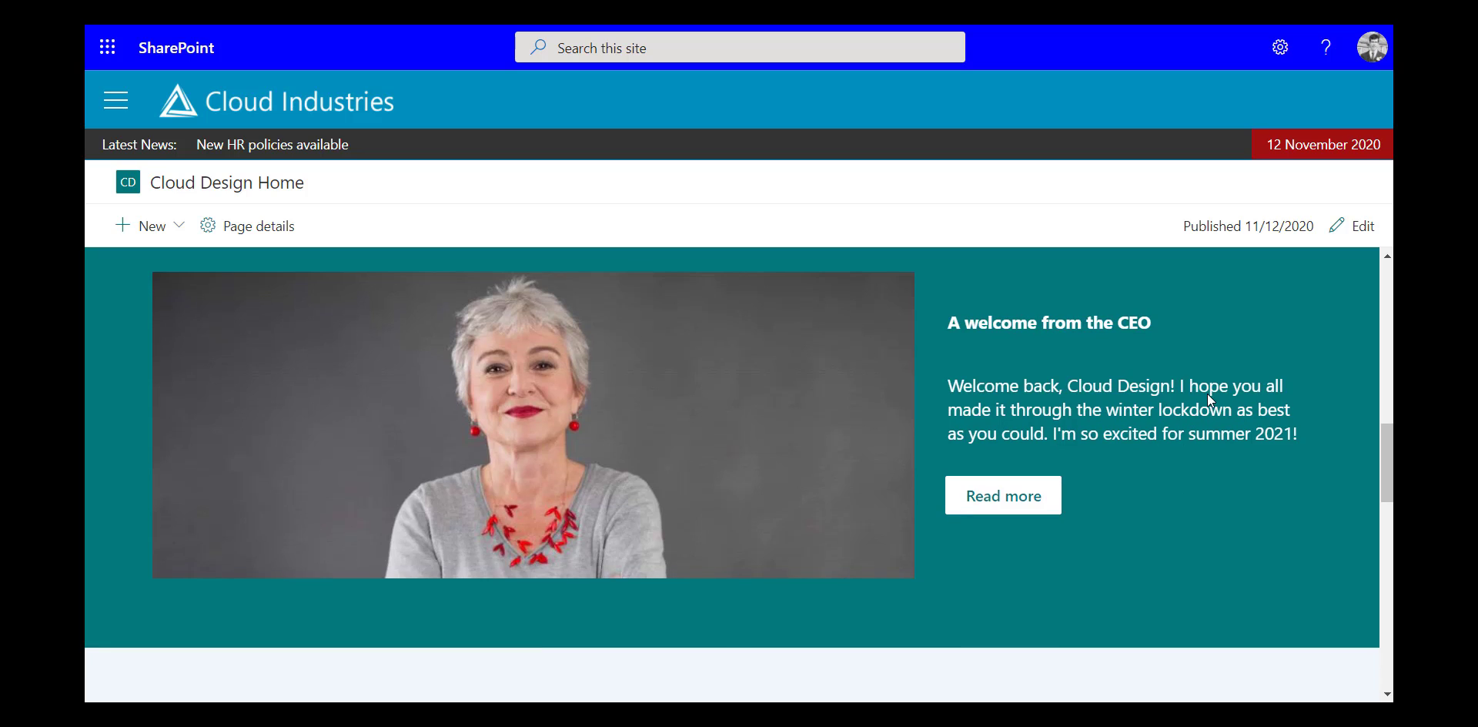
scroll(1207, 394, "down", 7)
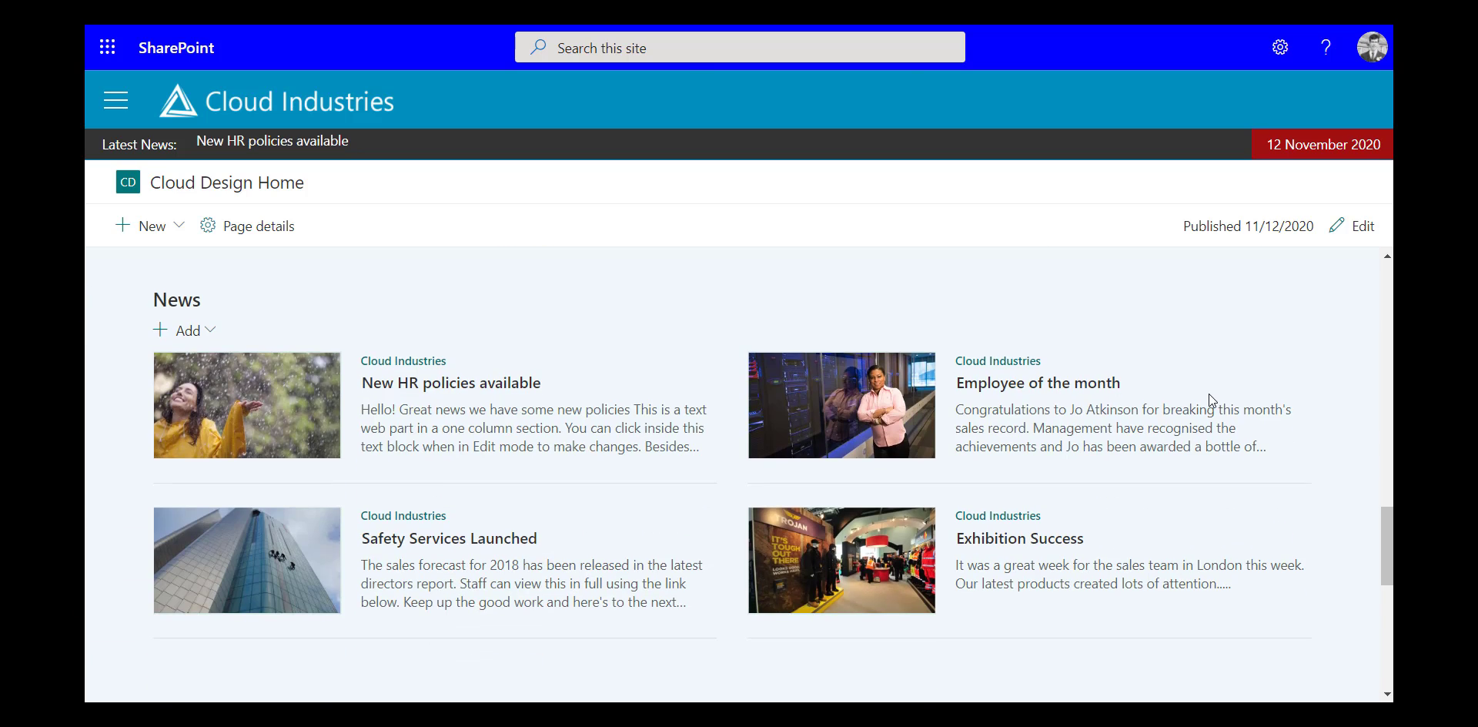
scroll(1208, 394, "up", 3)
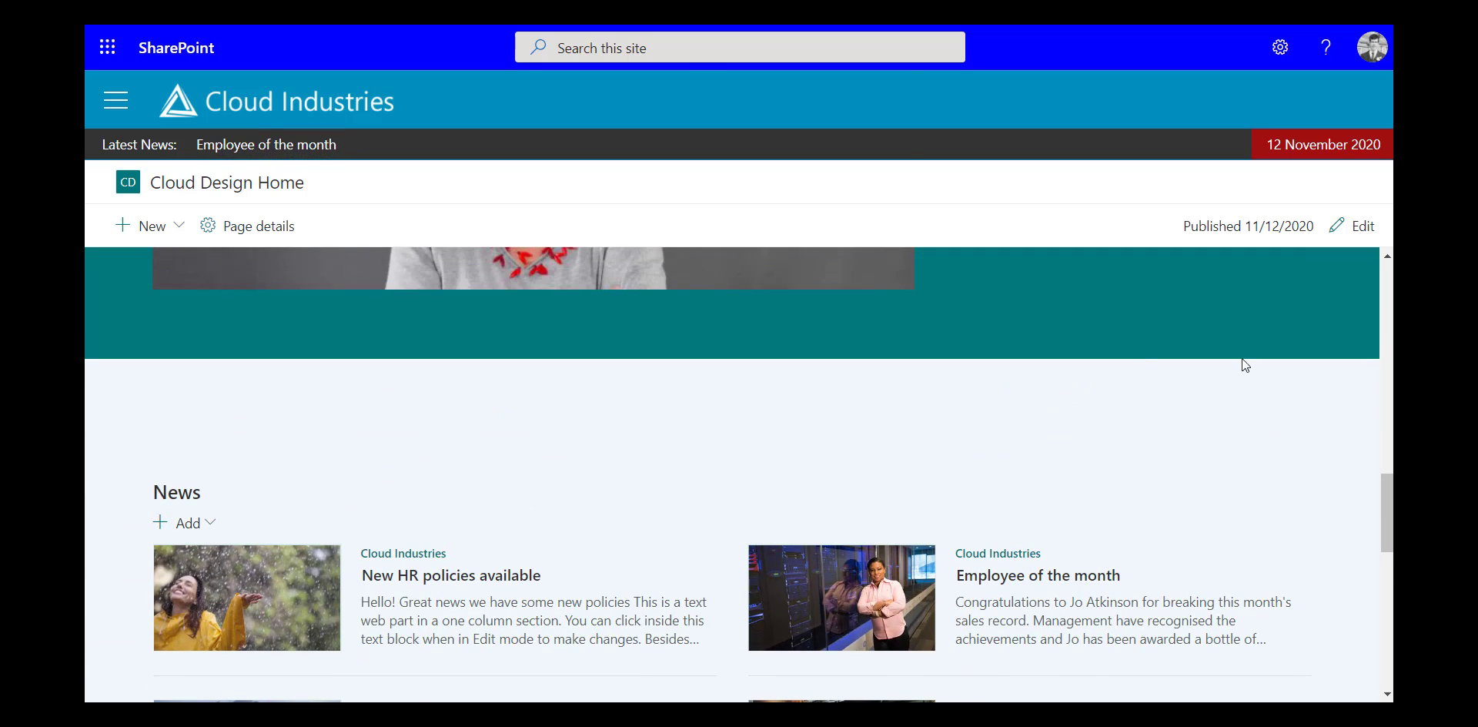
scroll(893, 409, "down", 10)
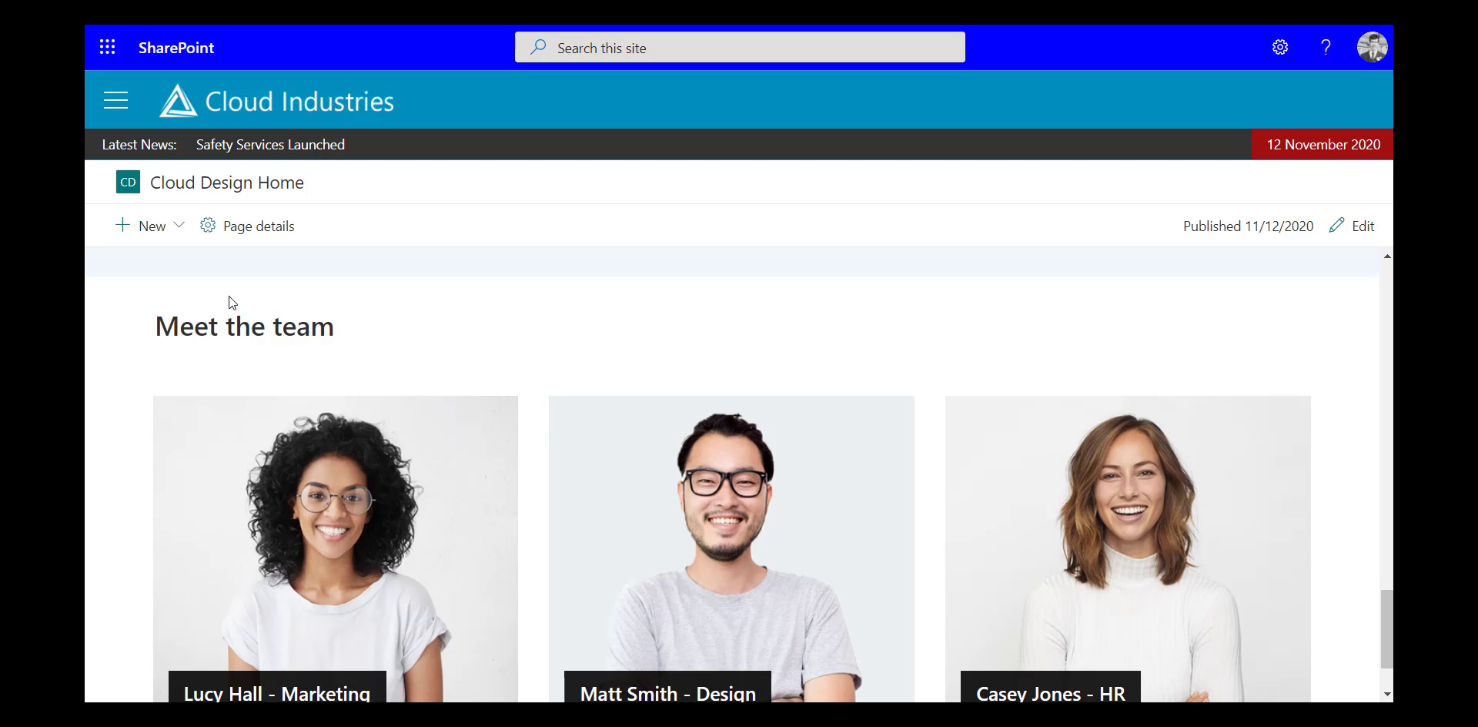
scroll(848, 274, "down", 2)
scroll(885, 352, "up", 10)
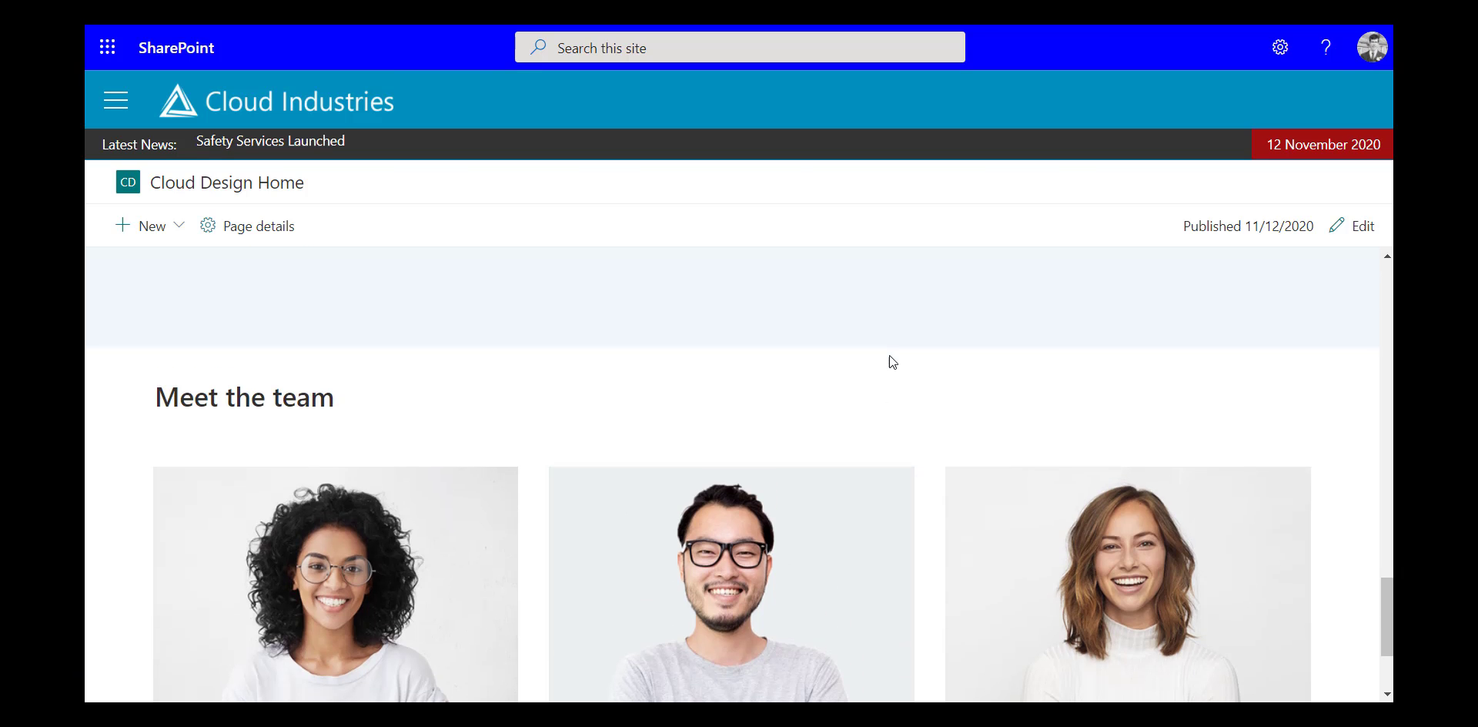
scroll(916, 366, "up", 6)
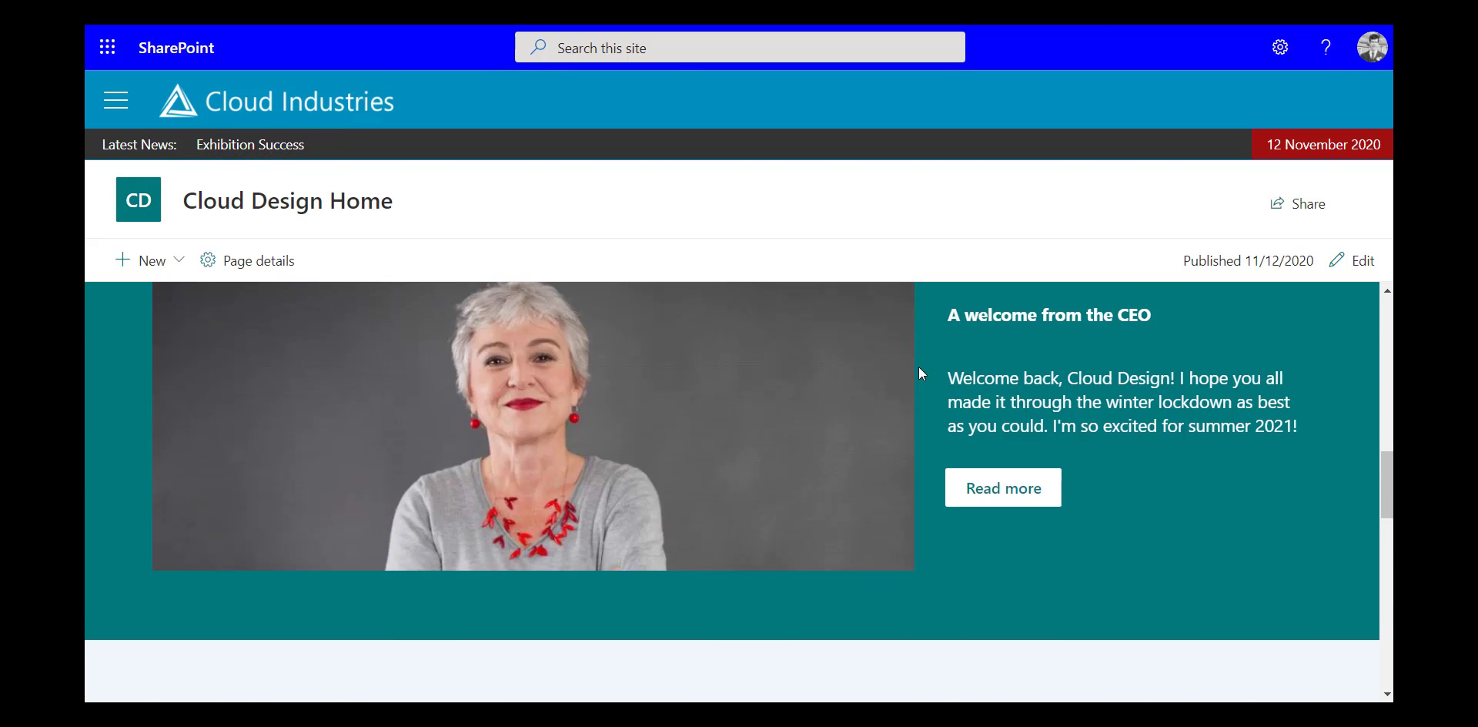
scroll(916, 388, "up", 5)
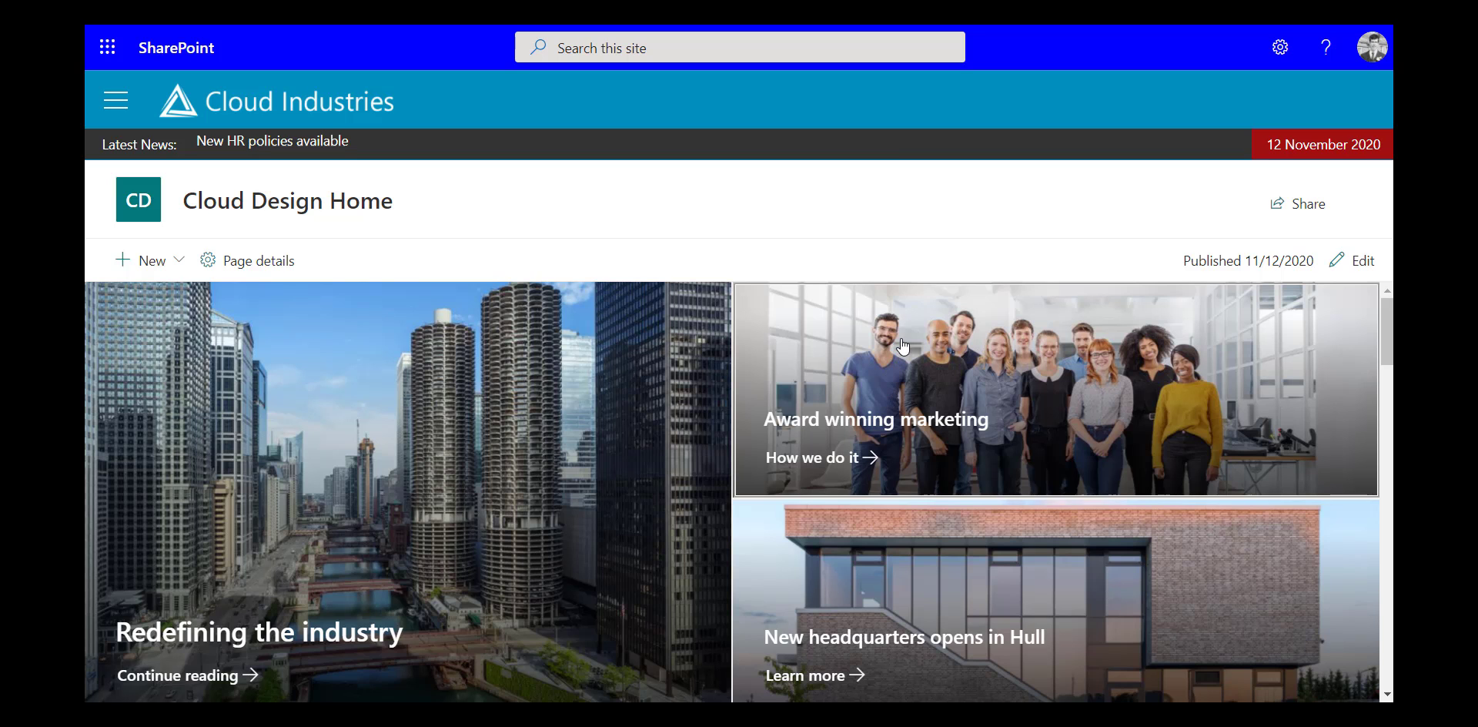
scroll(887, 392, "down", 5)
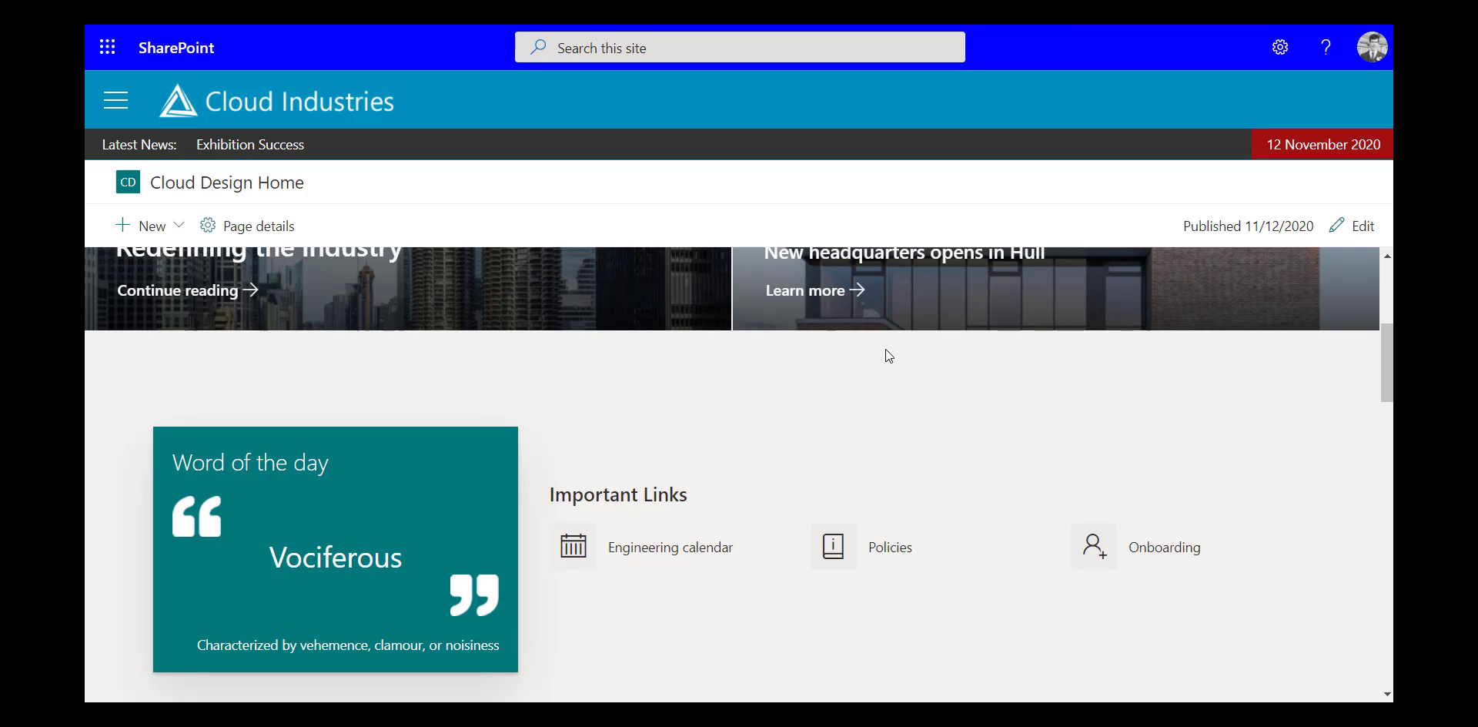
scroll(966, 415, "down", 5)
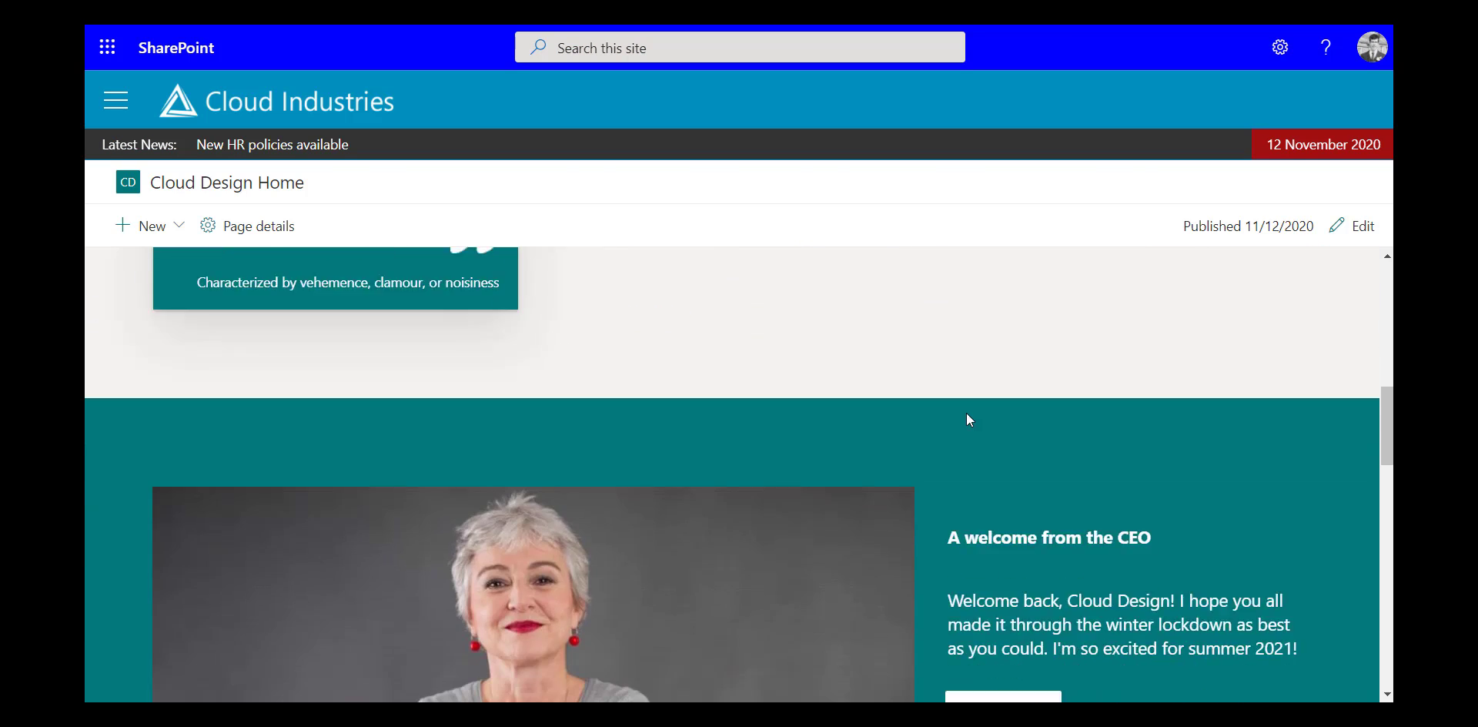
scroll(1059, 471, "down", 2)
scroll(1077, 462, "up", 1)
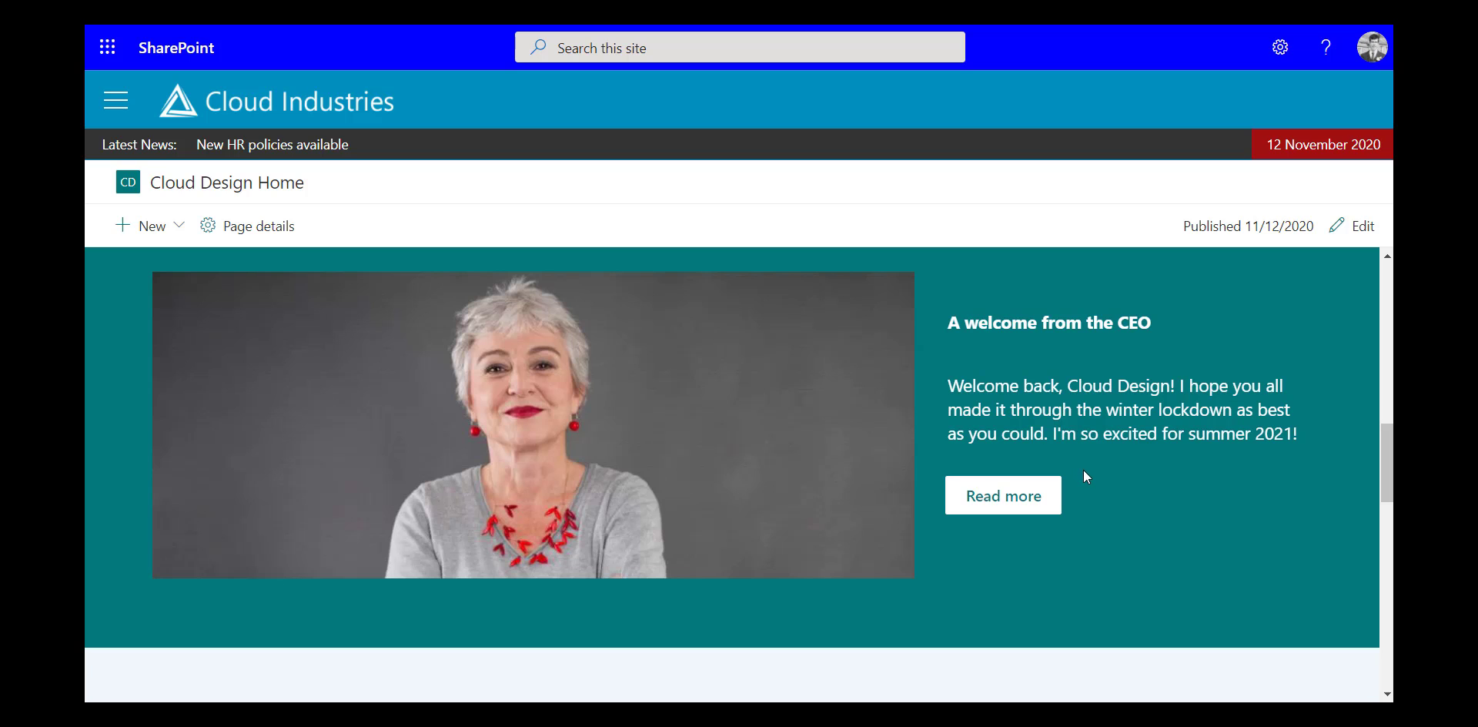
scroll(1077, 483, "up", 1)
scroll(1076, 482, "down", 1)
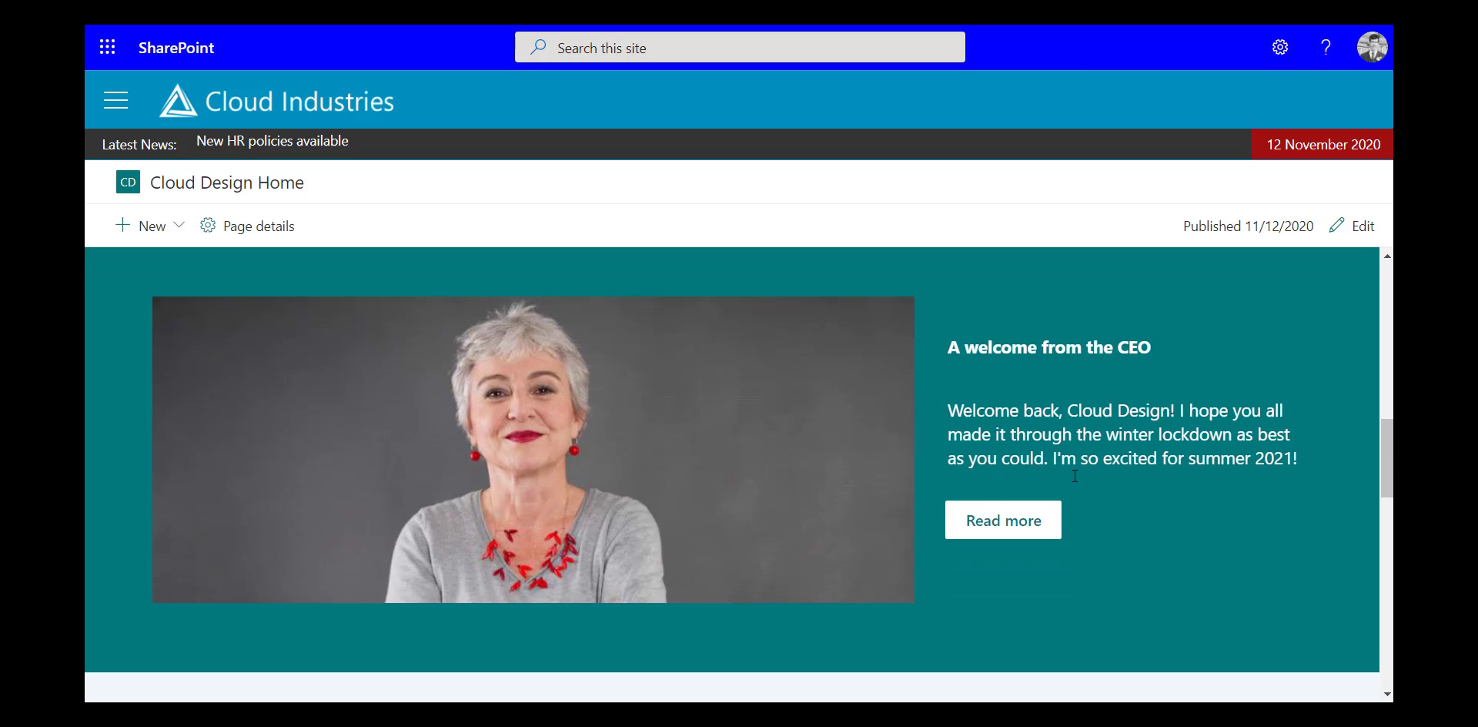
scroll(1076, 482, "up", 1)
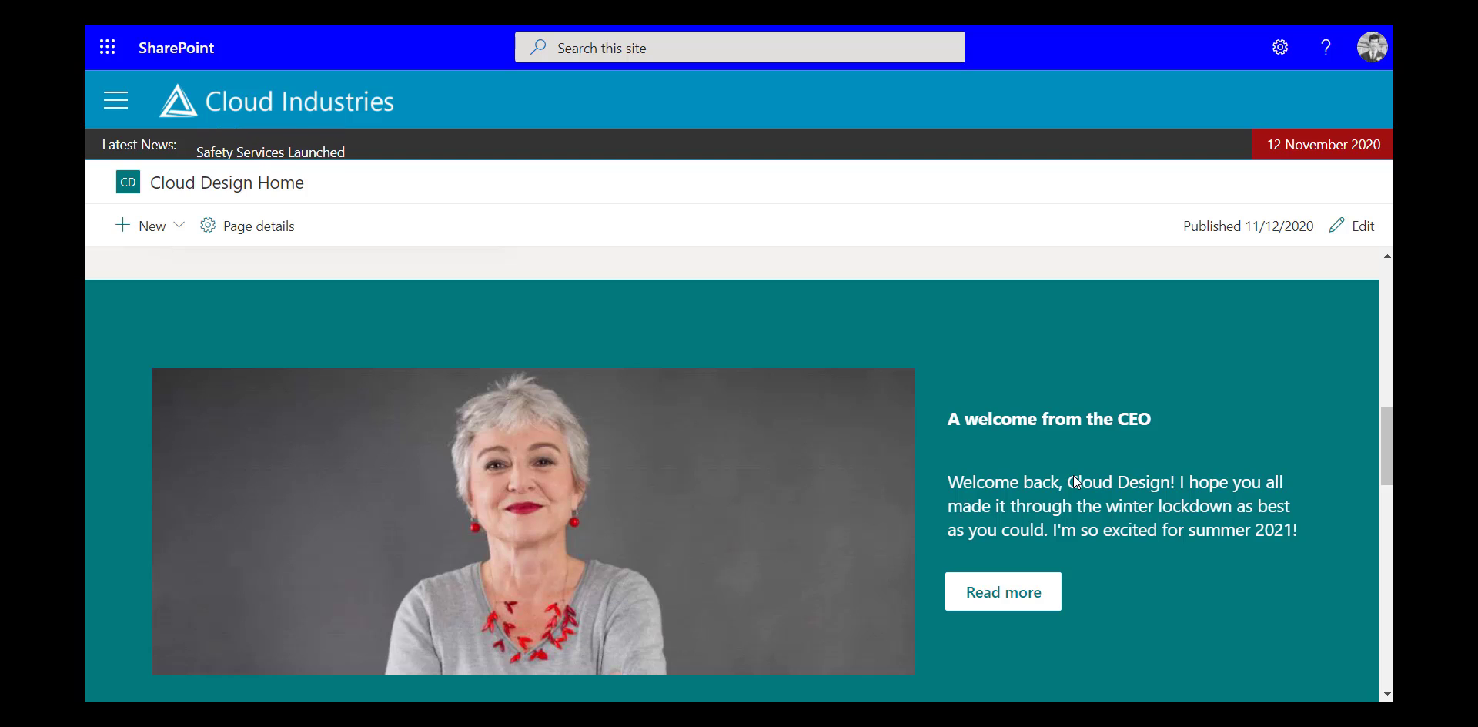
scroll(1069, 468, "down", 4)
scroll(1062, 462, "up", 1)
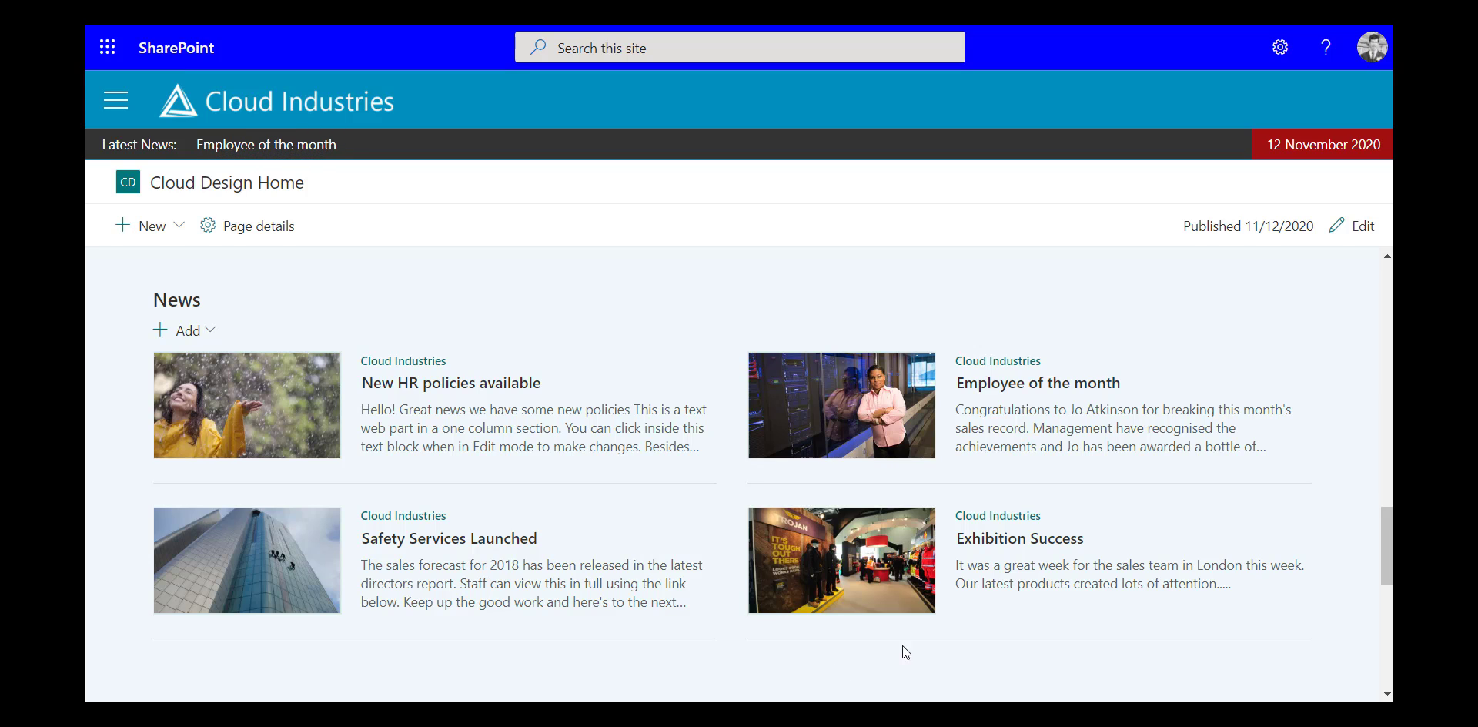
scroll(923, 624, "down", 1)
scroll(925, 618, "up", 1)
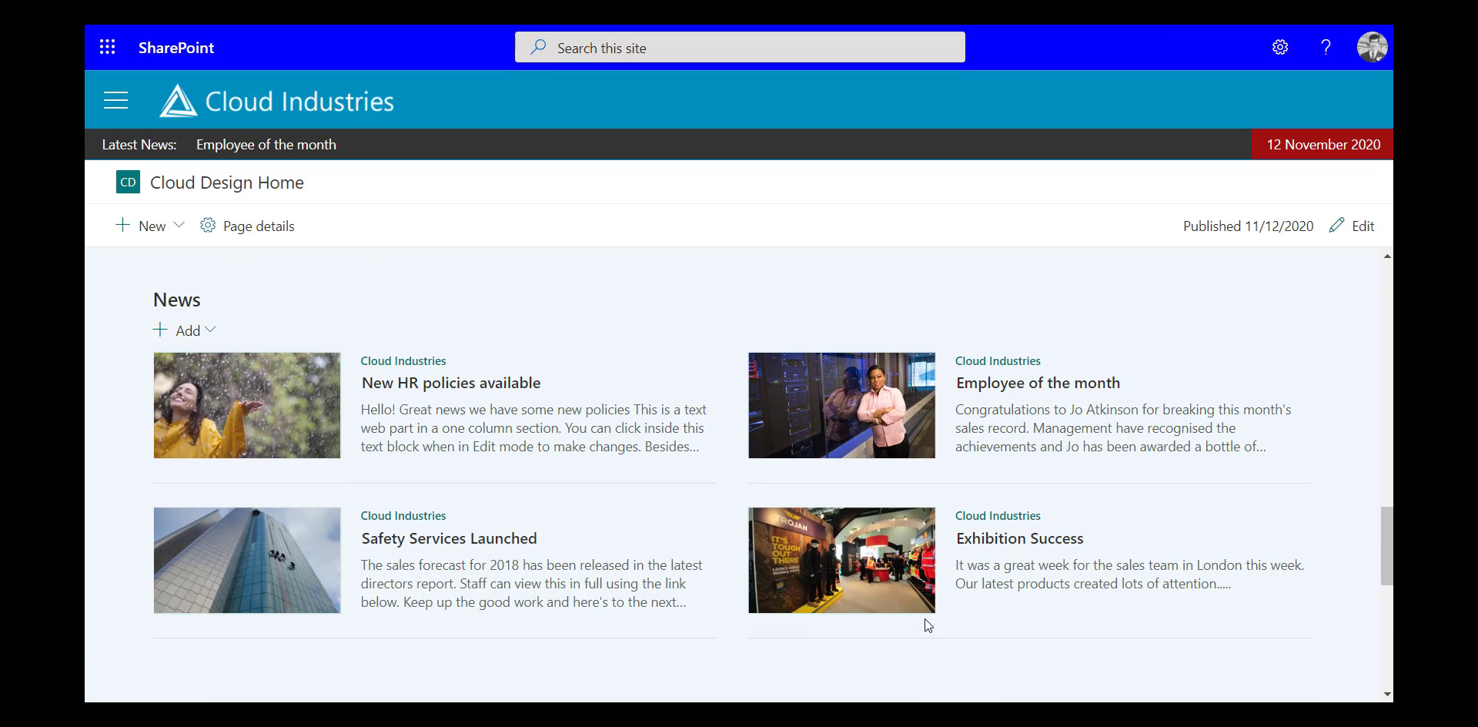